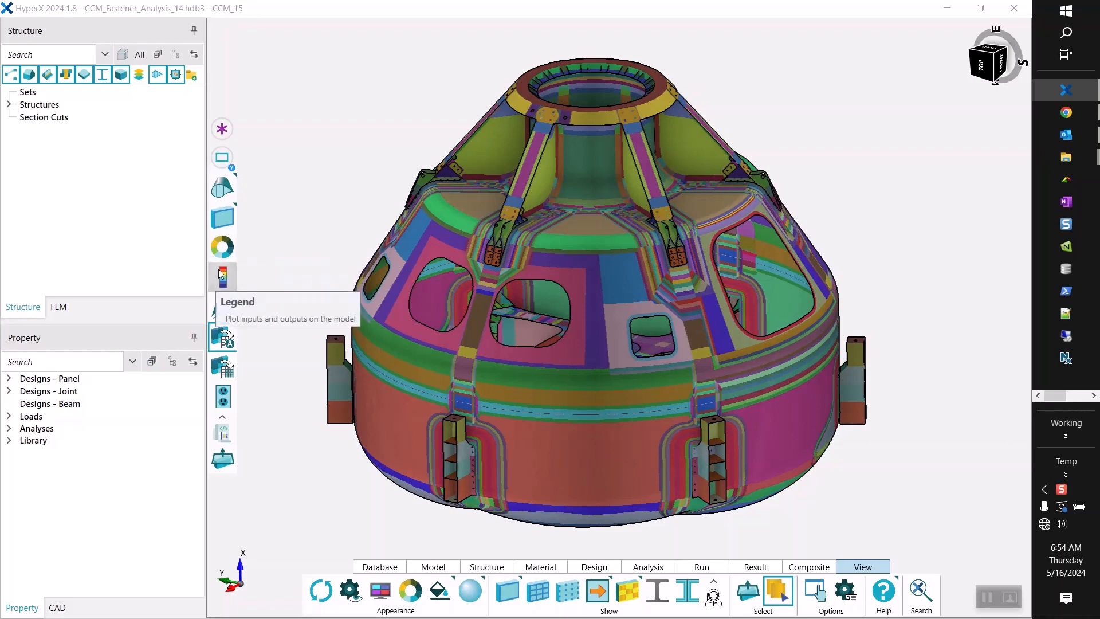
Color the model by joint and inspect the individual fasteners on one of the upper gusset fittings.
left_click(222, 247)
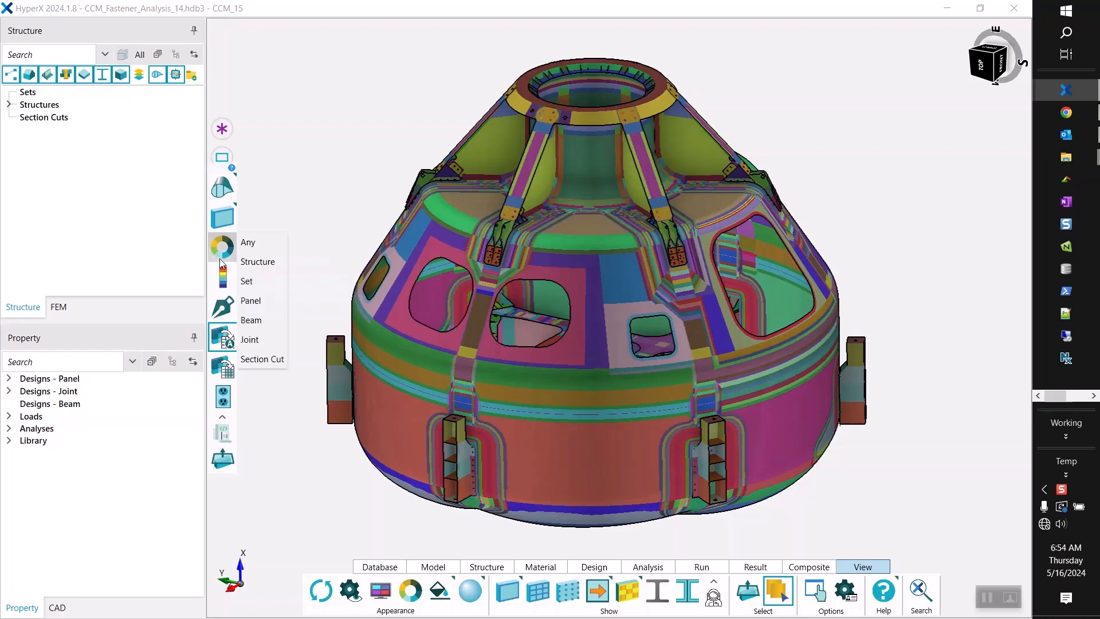
left_click(249, 339)
scroll(493, 221, "up", 3)
scroll(494, 221, "up", 5)
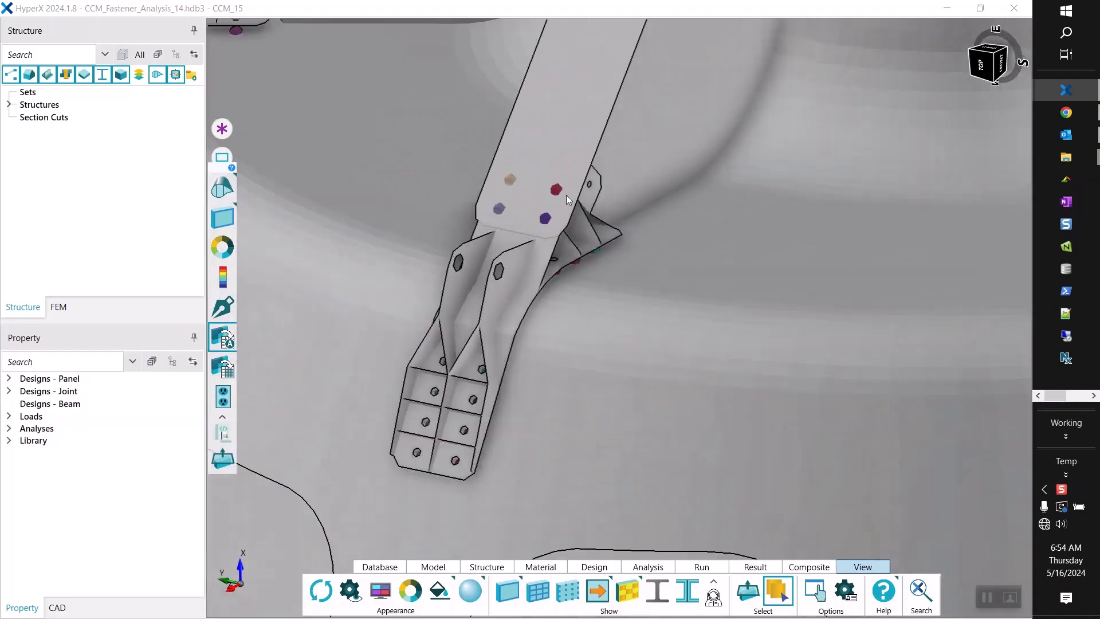
middle_click_drag(575, 252, 516, 188)
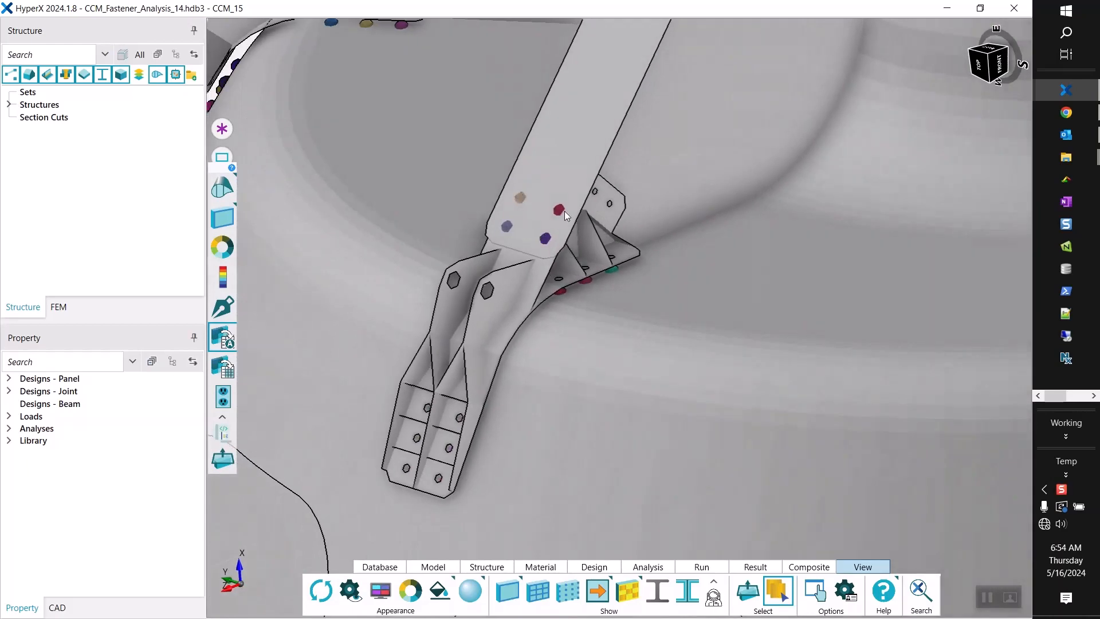
mouse_move(580, 221)
middle_mouse_down()
mouse_move(499, 209)
mouse_move(501, 188)
mouse_move(521, 196)
mouse_move(549, 169)
mouse_move(550, 109)
mouse_move(557, 179)
mouse_move(554, 108)
mouse_move(586, 213)
middle_mouse_up()
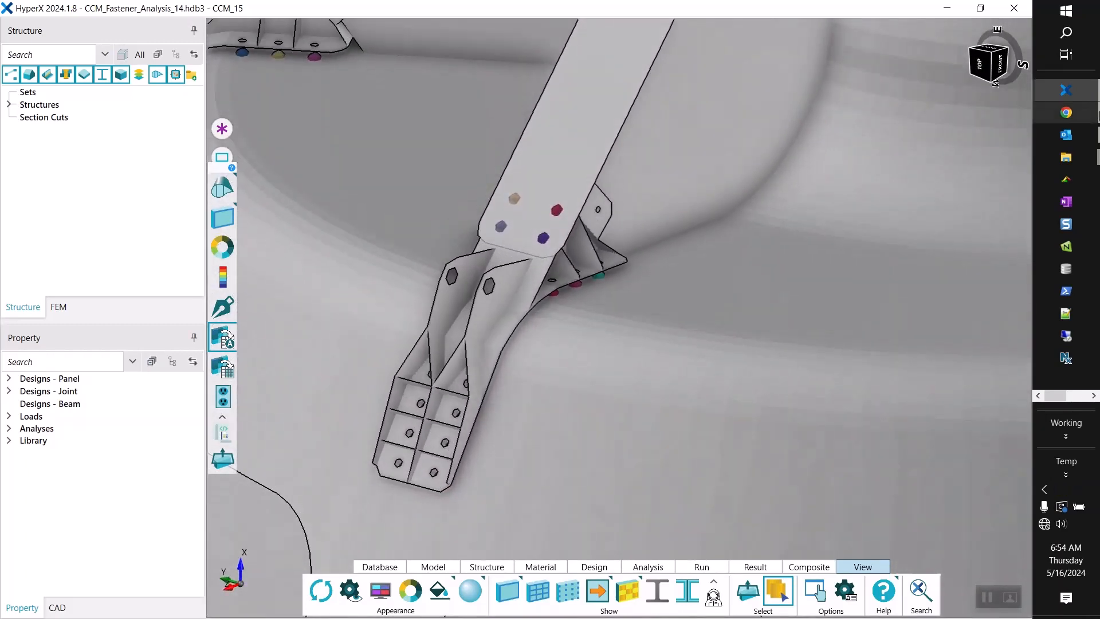
Switch to Chrome to review the bolted composite joints paper's fitting figure and title page, and return to HyperX.
left_click(1088, 120)
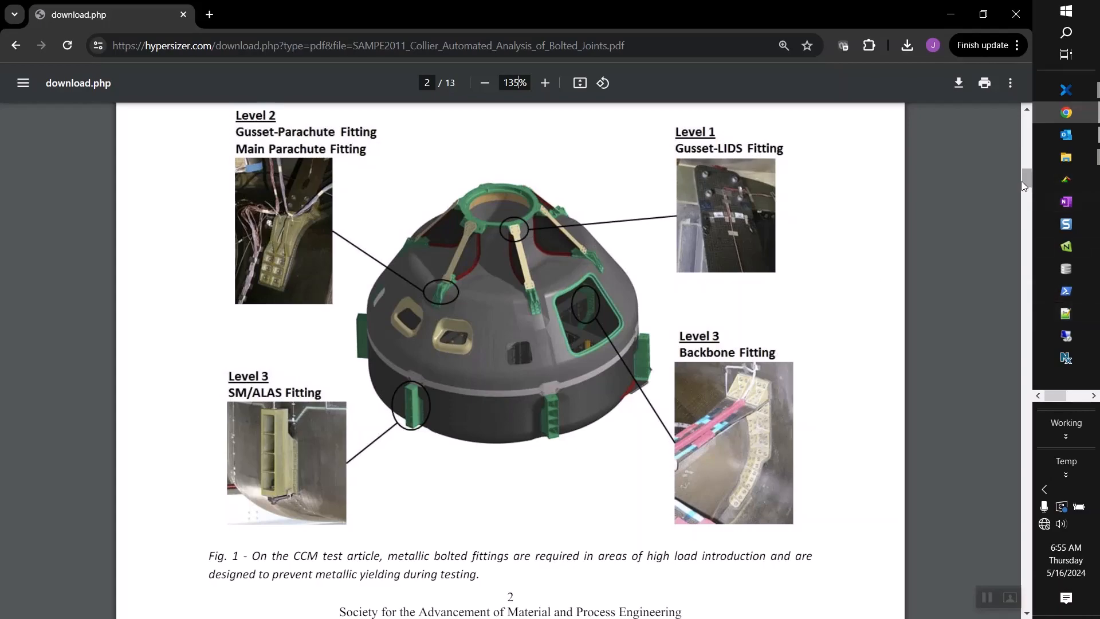
left_click_drag(1029, 174, 1028, 124)
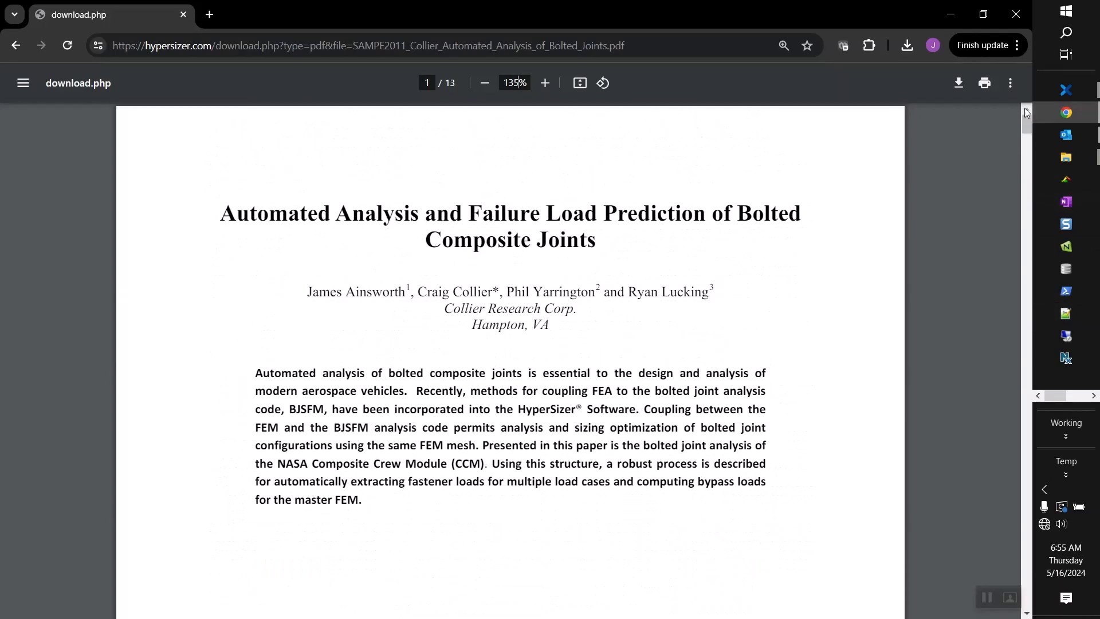
left_click(959, 15)
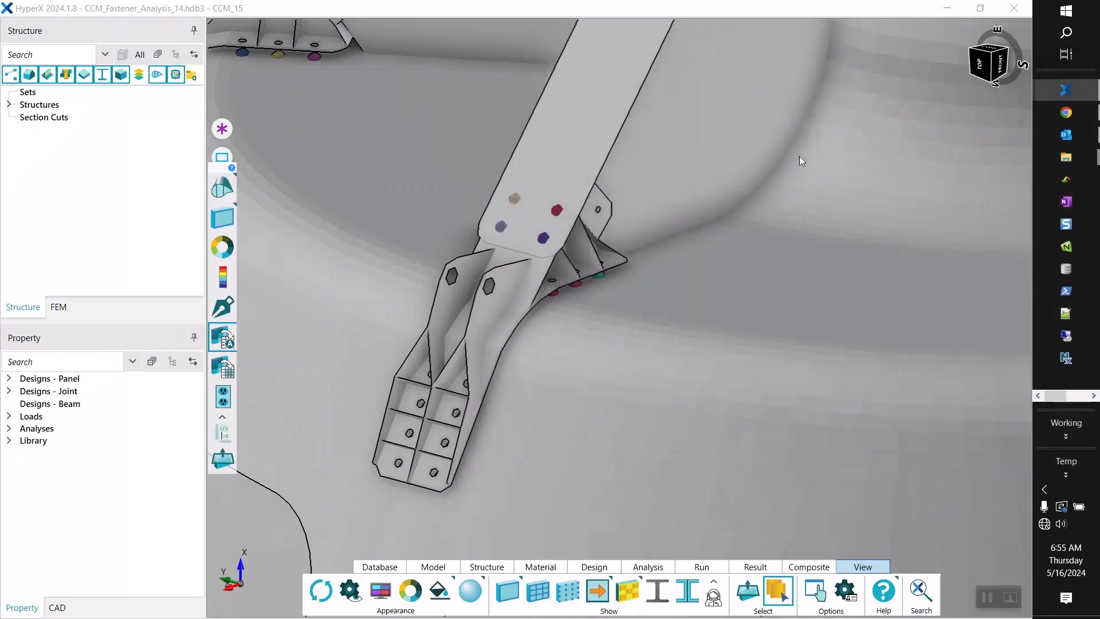
Review the user-defined database templates and their file locations, including CCM901_fastener_analysis, and close the list.
scroll(540, 270, "down", 6)
scroll(538, 267, "down", 5)
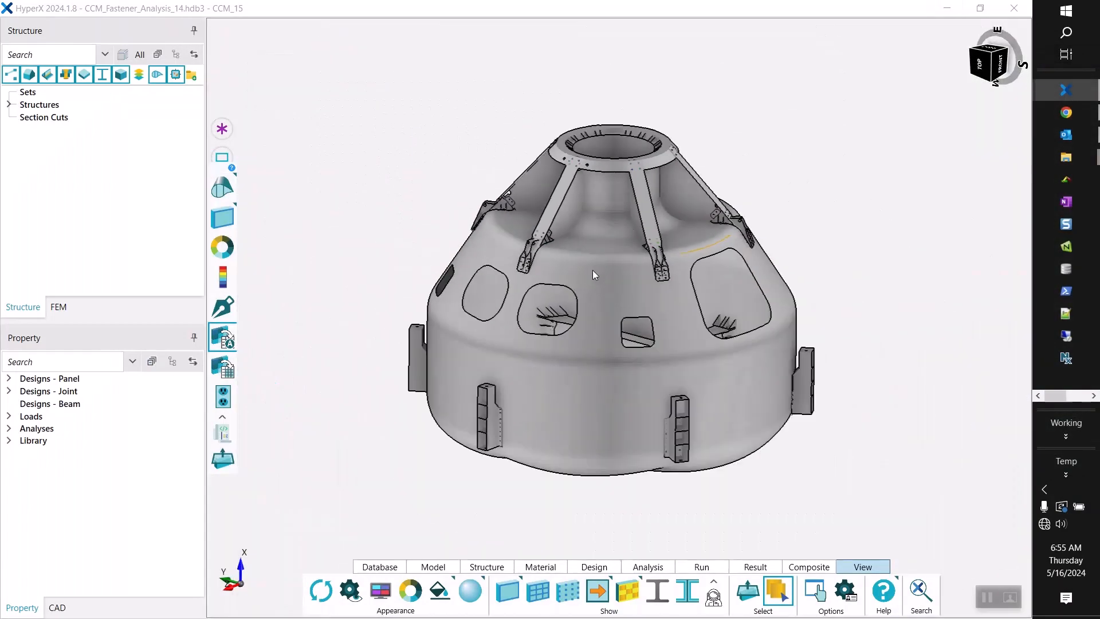
scroll(594, 269, "up", 3)
mouse_move(658, 277)
middle_mouse_down()
mouse_move(670, 297)
mouse_move(658, 292)
middle_mouse_up()
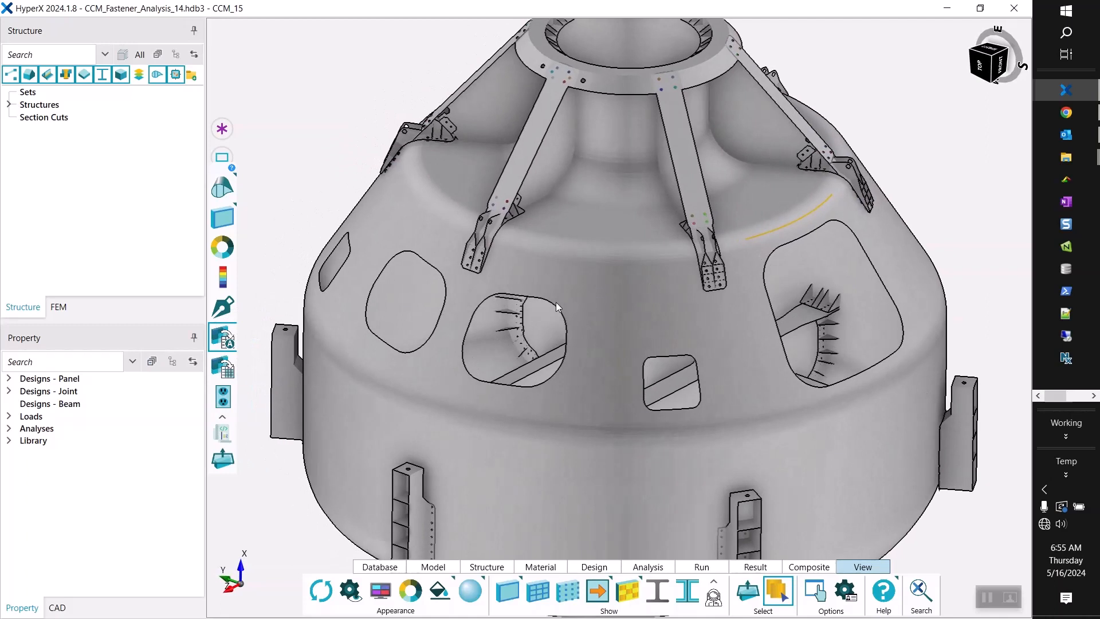
left_click(381, 567)
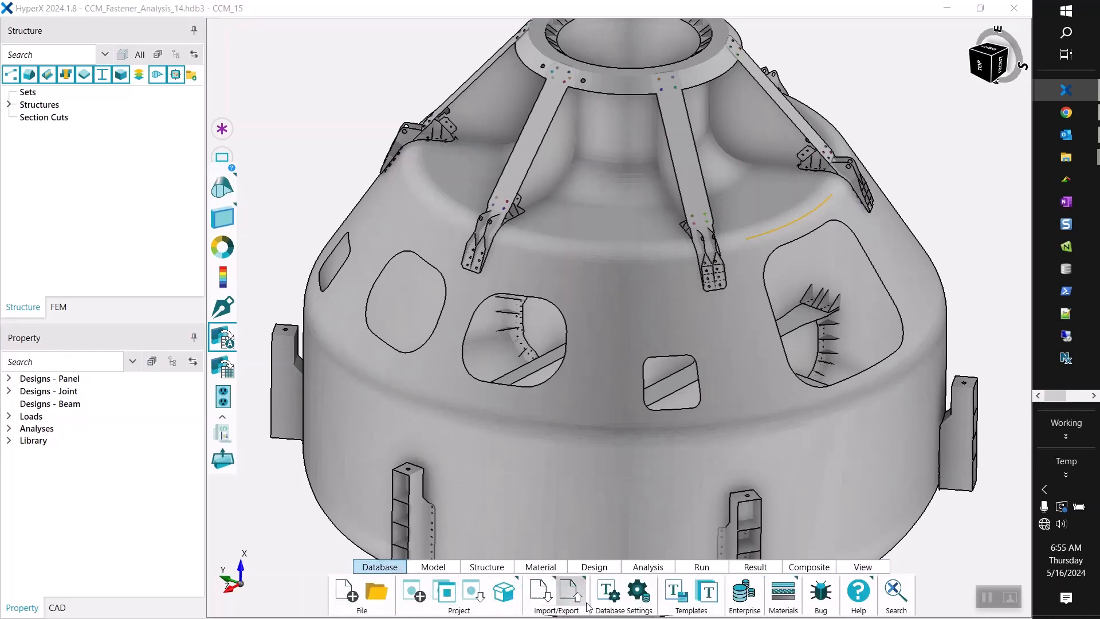
left_click(705, 594)
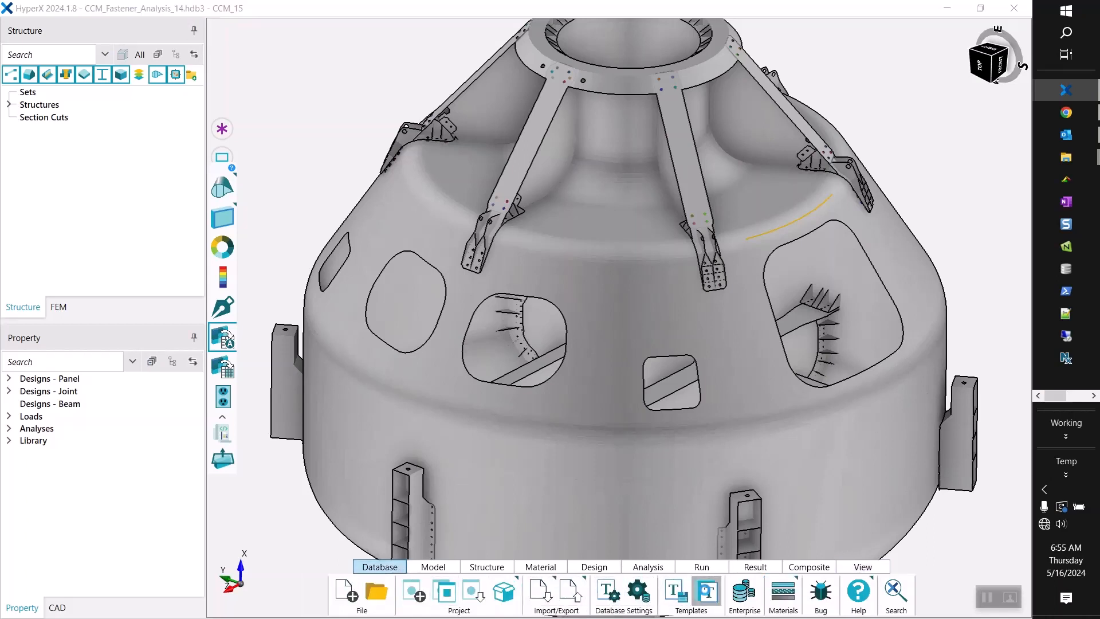
left_click_drag(533, 206, 648, 71)
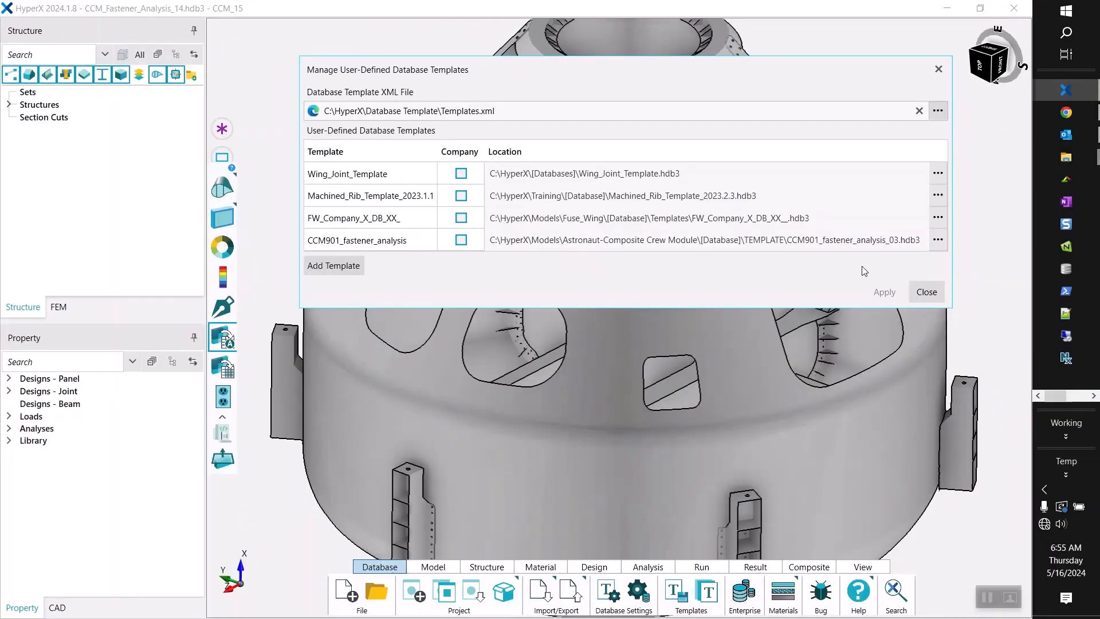
left_click(926, 291)
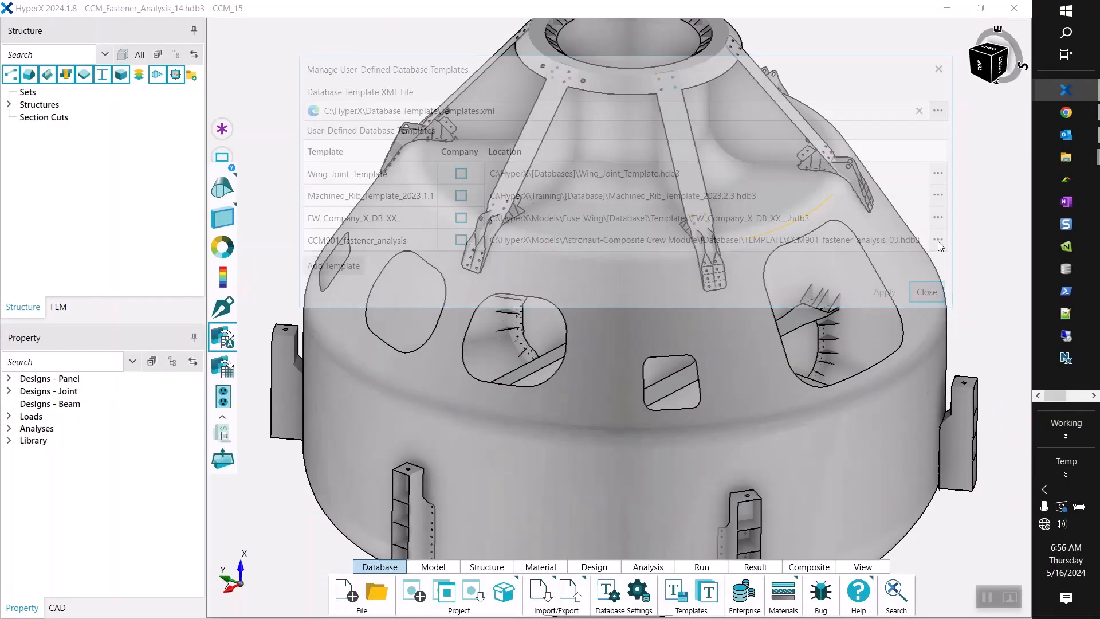
In the empty HyperX session, create a database from the CCM901_fastener_analysis template and save it as CCM_Fastener_Analysis_15.hdb3.
mouse_move(1060, 92)
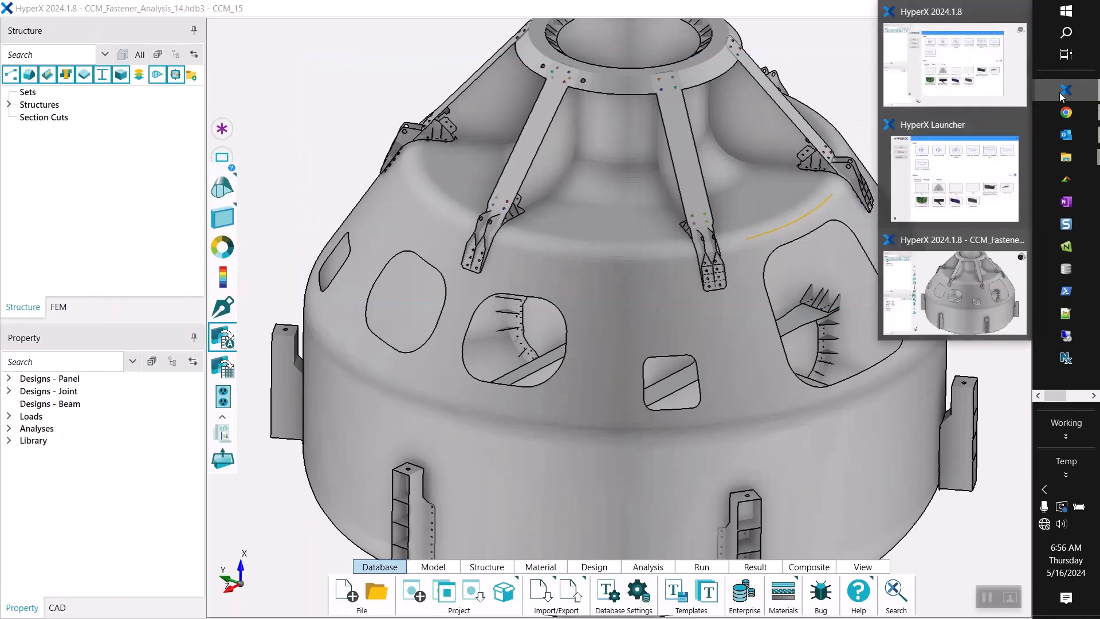
left_click(992, 81)
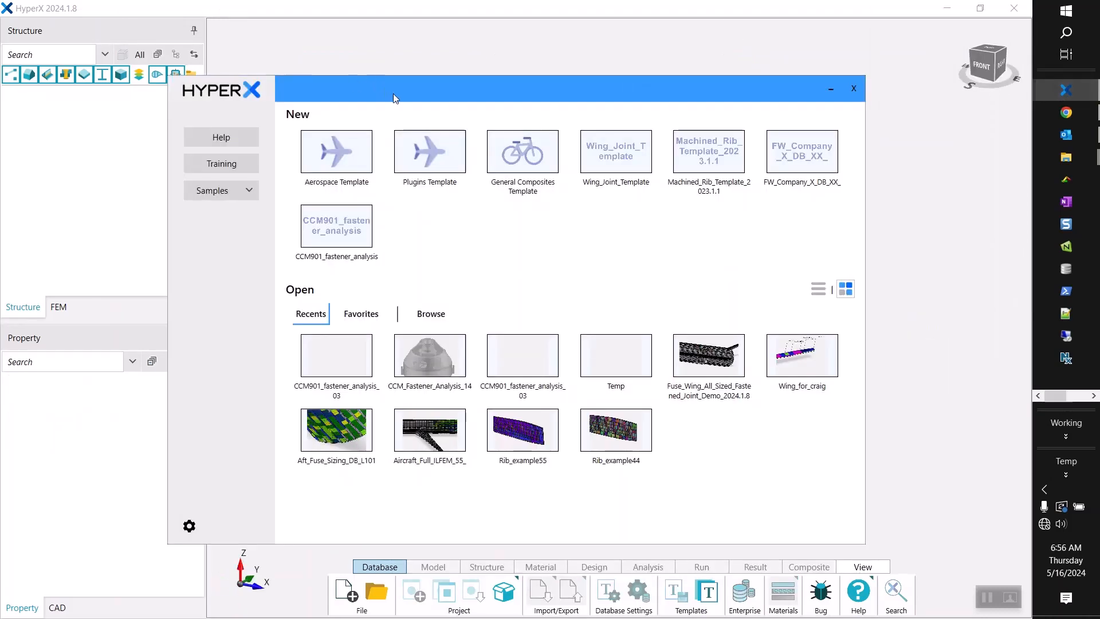
left_click_drag(393, 94, 438, 70)
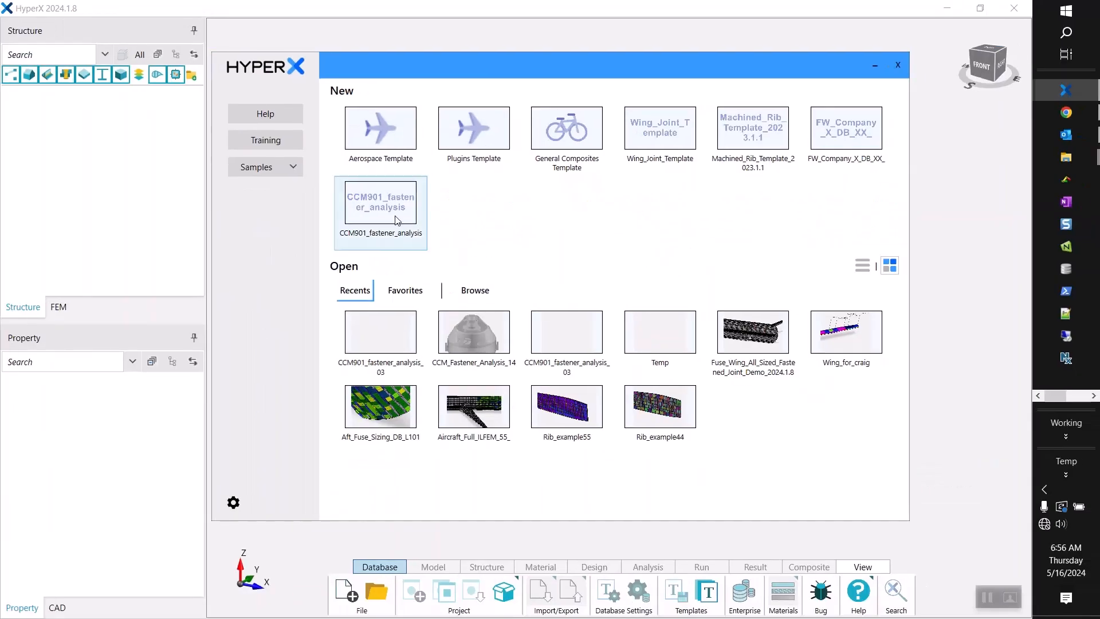
left_click(396, 220)
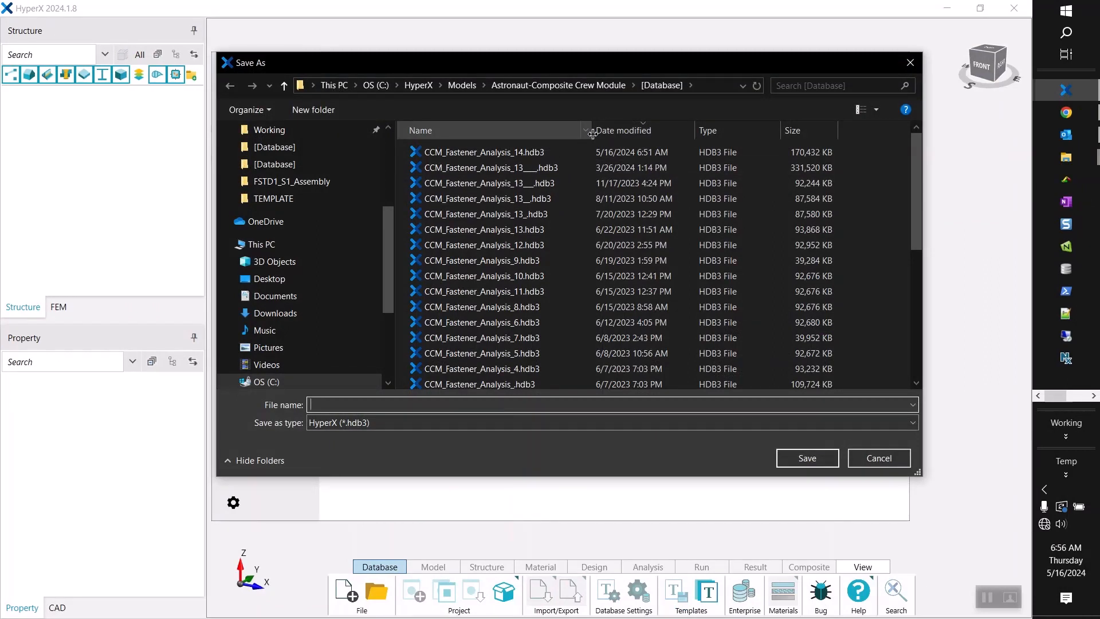
left_click(404, 404)
key("Delete")
type("5")
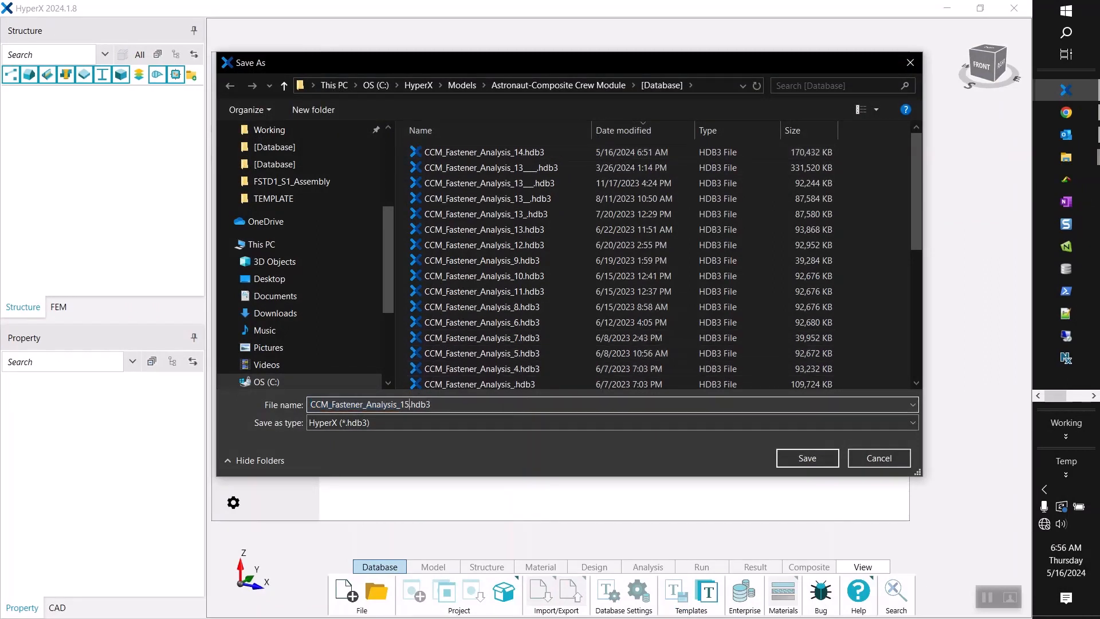
key("Return")
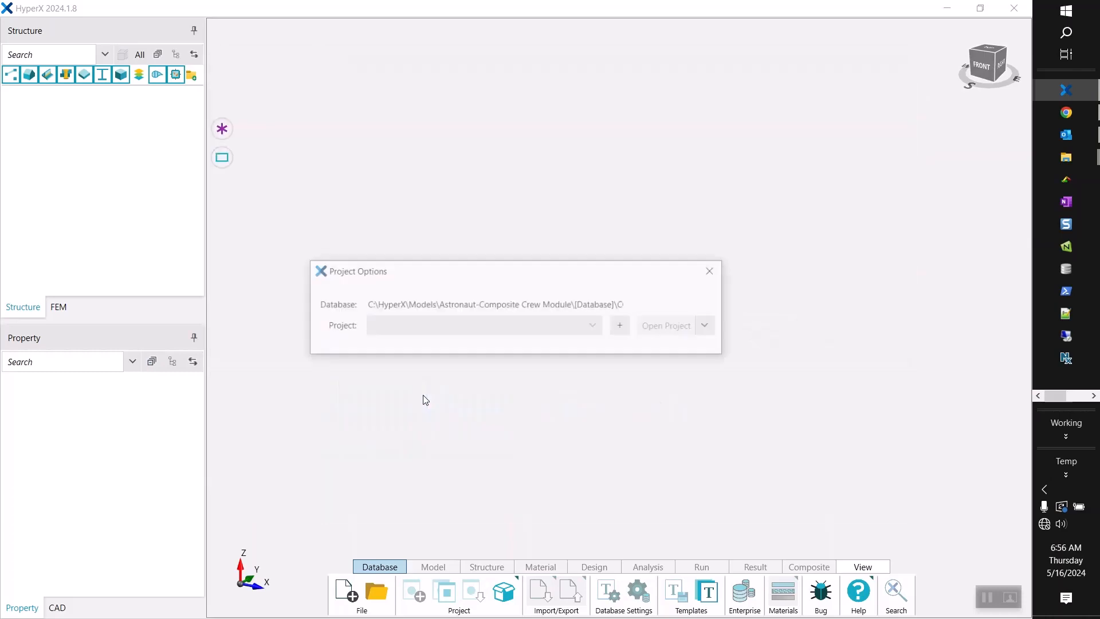
Create a project named Crew Module in the new database.
left_click(623, 328)
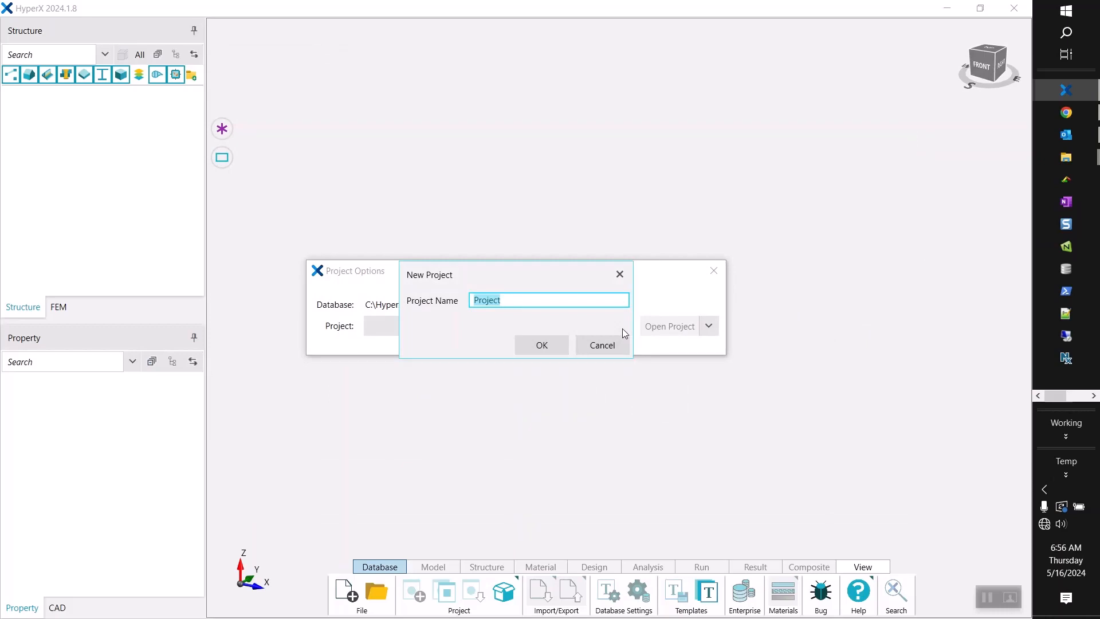
type("Crew Module")
key("Return")
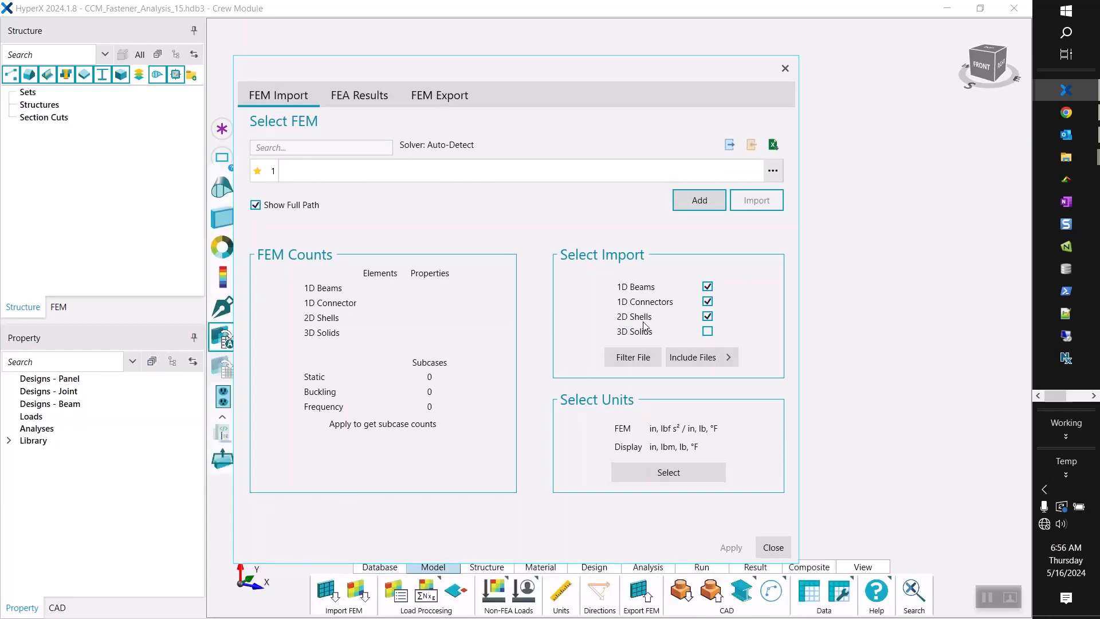
Add CrewModule.dat from the Astronaut-Composite Crew Module FEA folder as the FEM and import it.
left_click(720, 197)
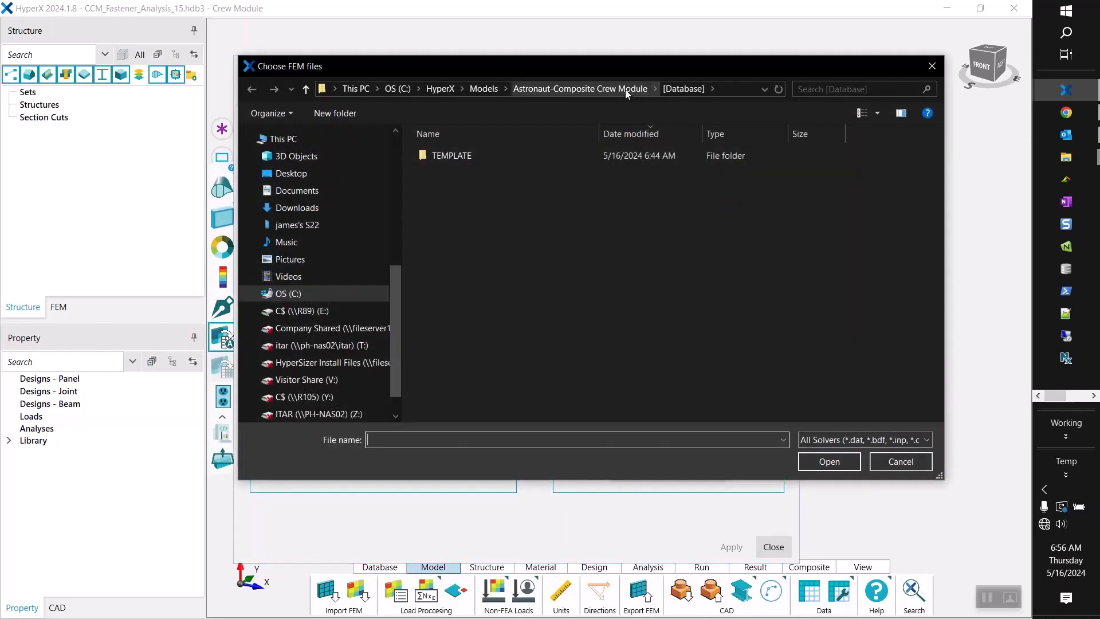
left_click(625, 89)
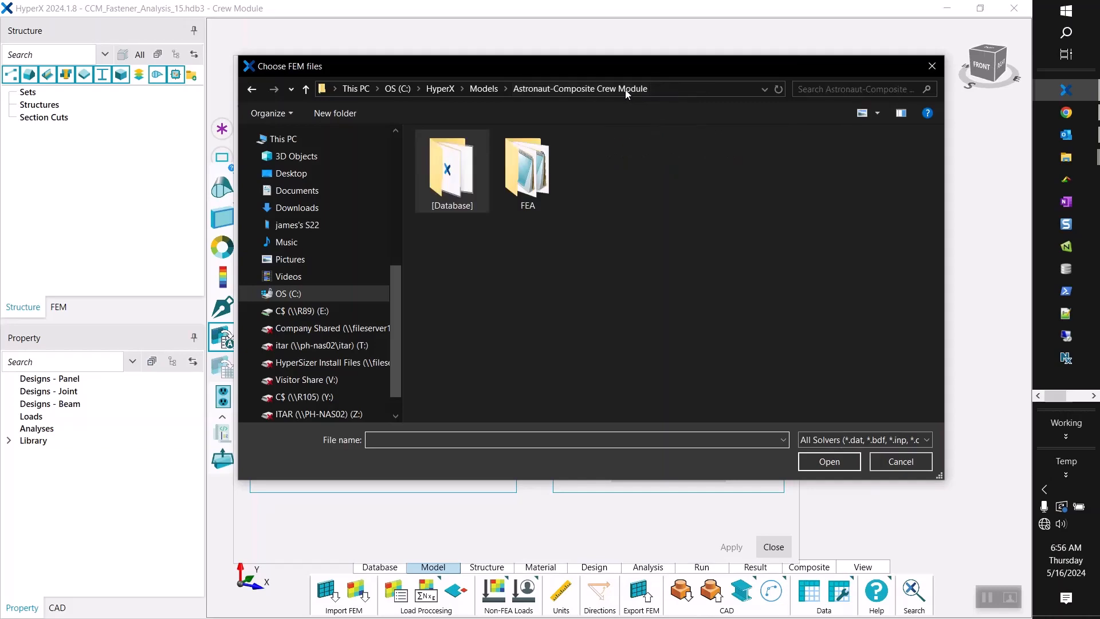
double_click(527, 172)
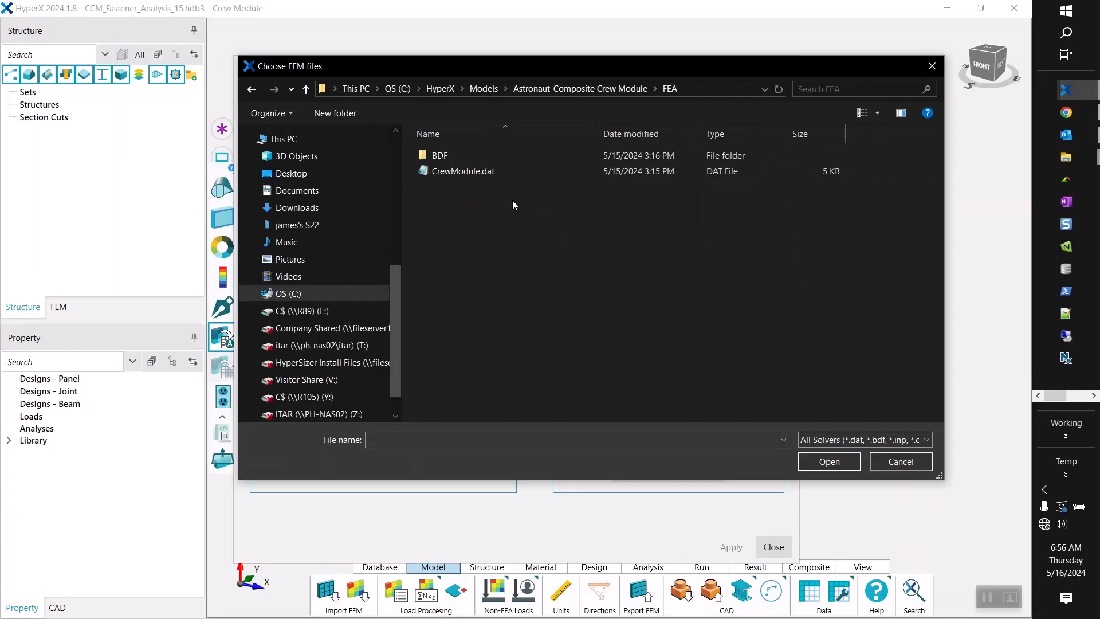
left_click(823, 465)
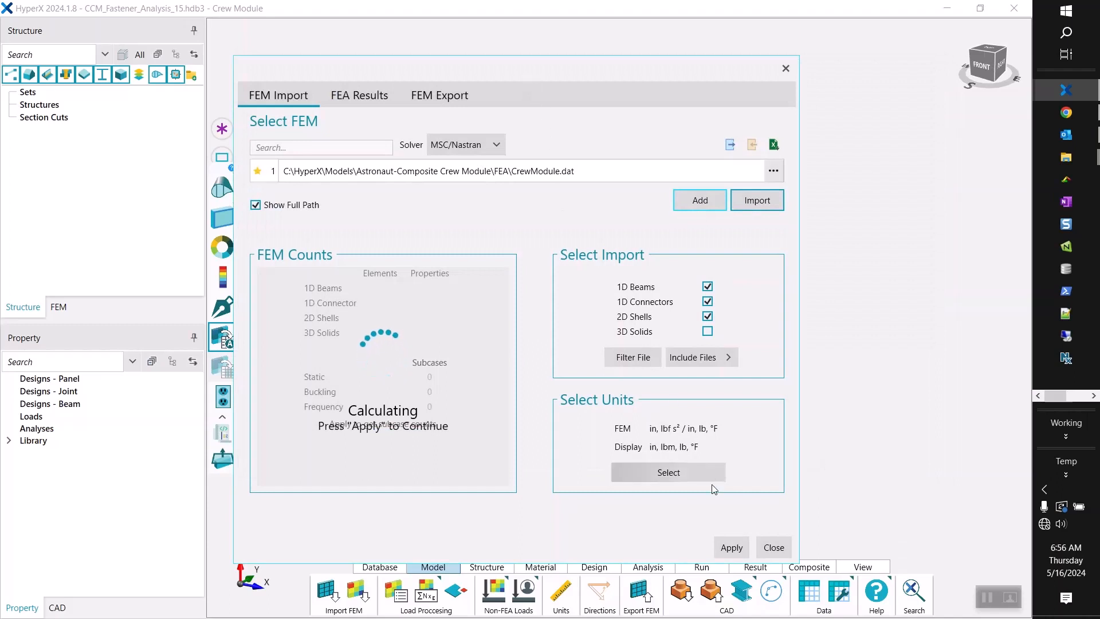
left_click(730, 548)
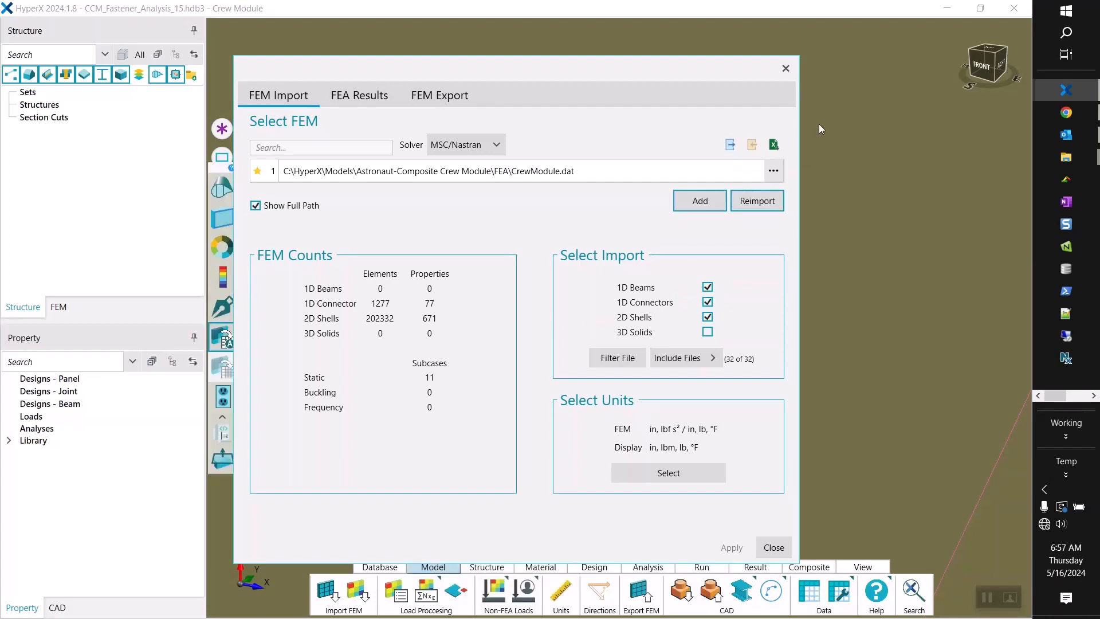
Examine the imported crew module mesh in an isometric view, with the FEM import window moved aside.
left_click(994, 57)
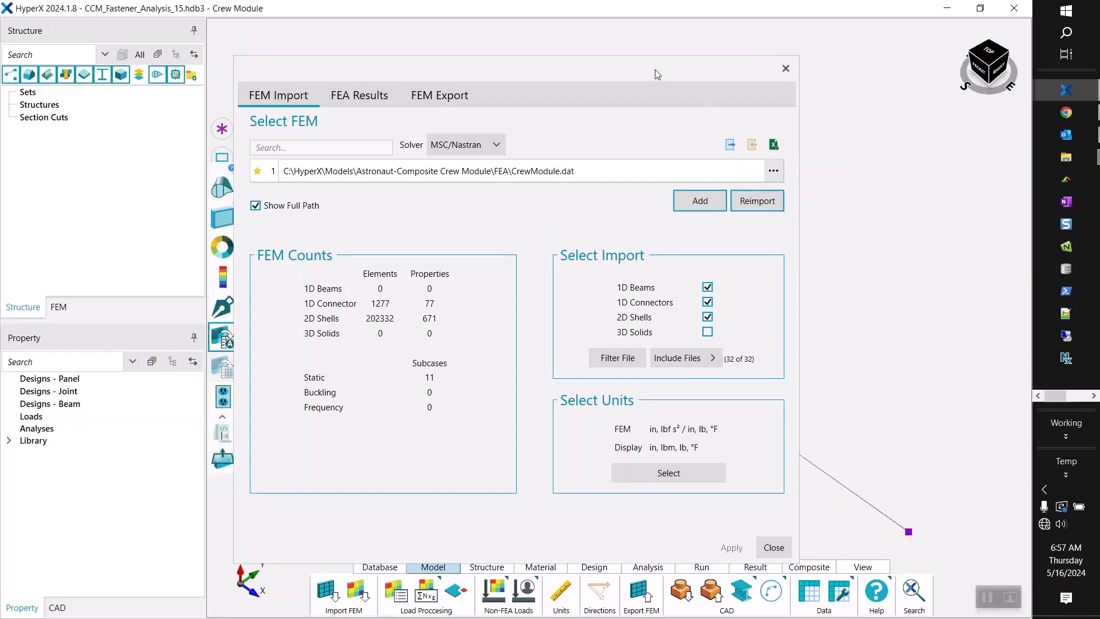
left_click_drag(655, 70, 423, 67)
scroll(675, 298, "up", 10)
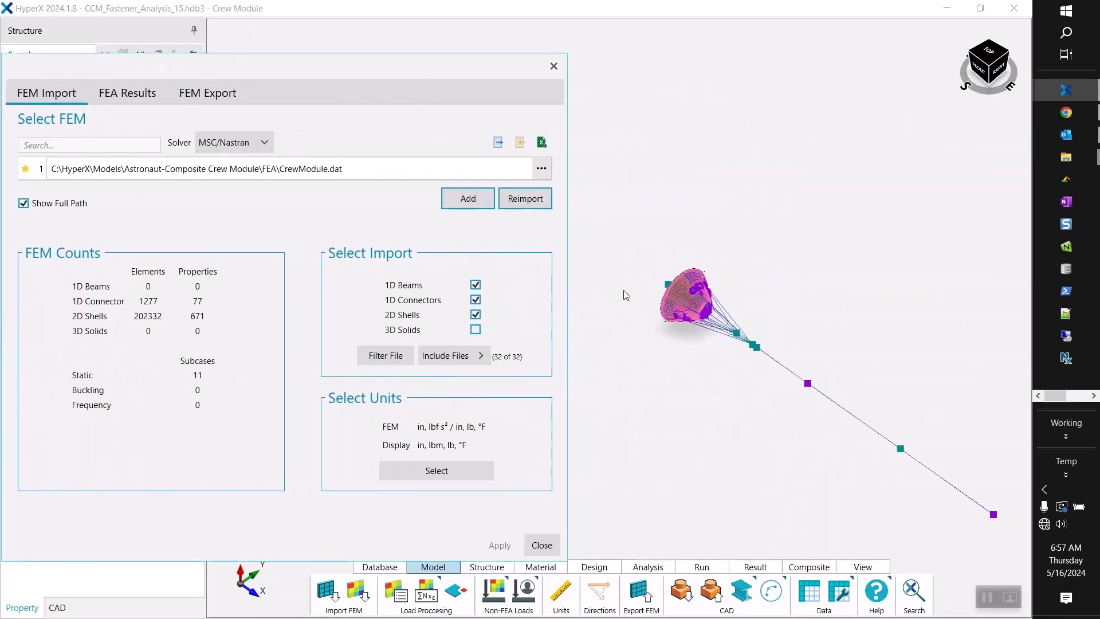
scroll(670, 299, "up", 2)
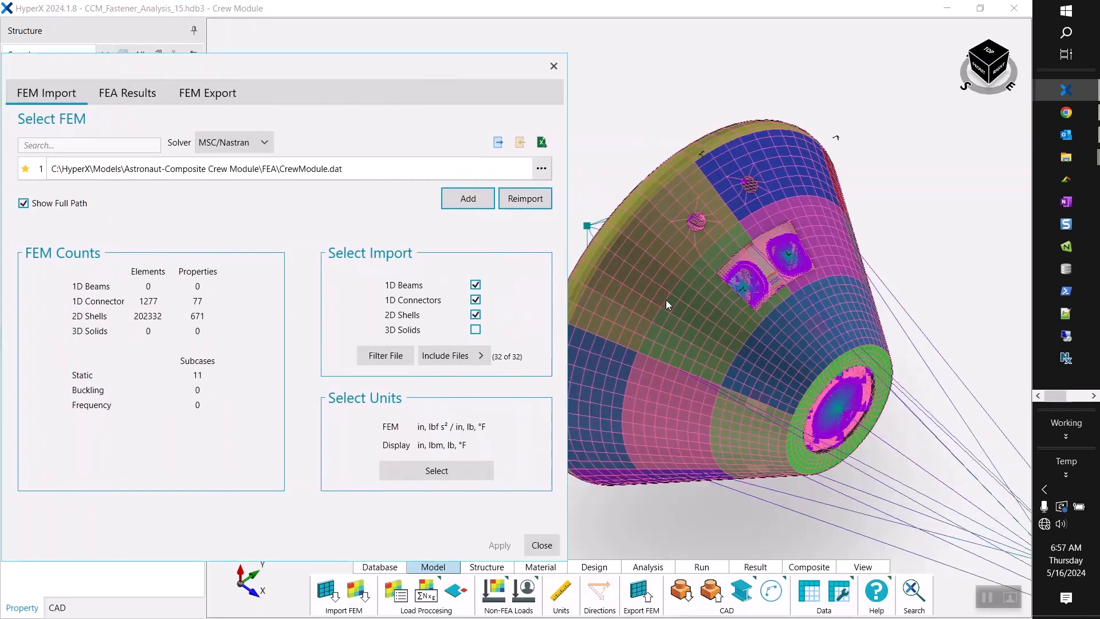
mouse_move(782, 342)
middle_mouse_down()
mouse_move(795, 363)
mouse_move(787, 339)
middle_mouse_up()
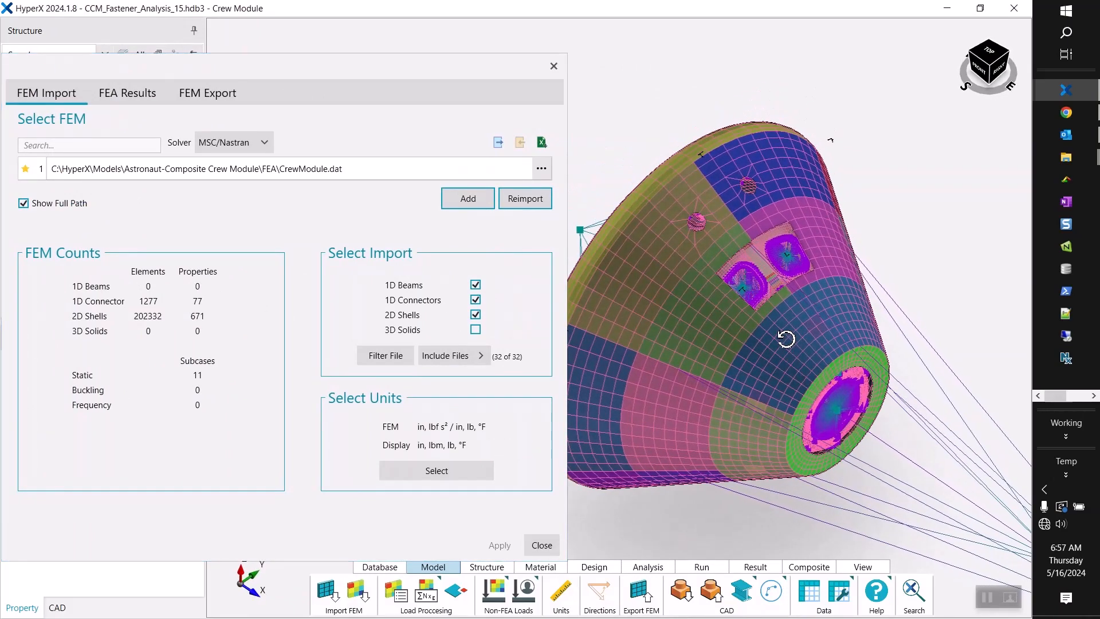
left_click_drag(317, 67, 377, 46)
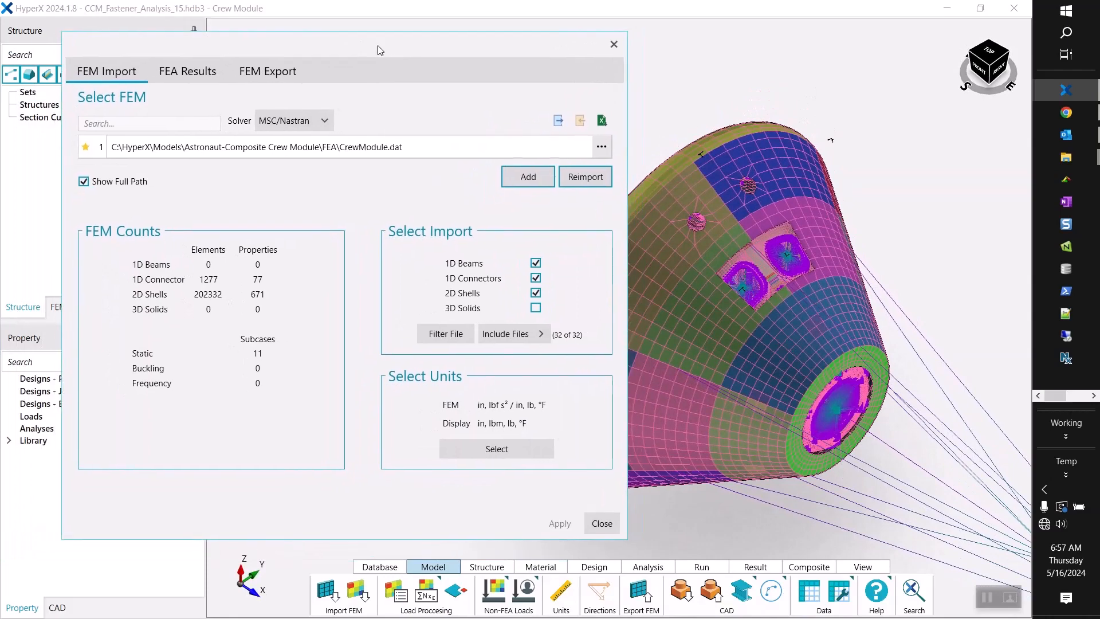
Exclude temperatures and pressures from the FEA results of all subcases and open the design loads list.
left_click(188, 70)
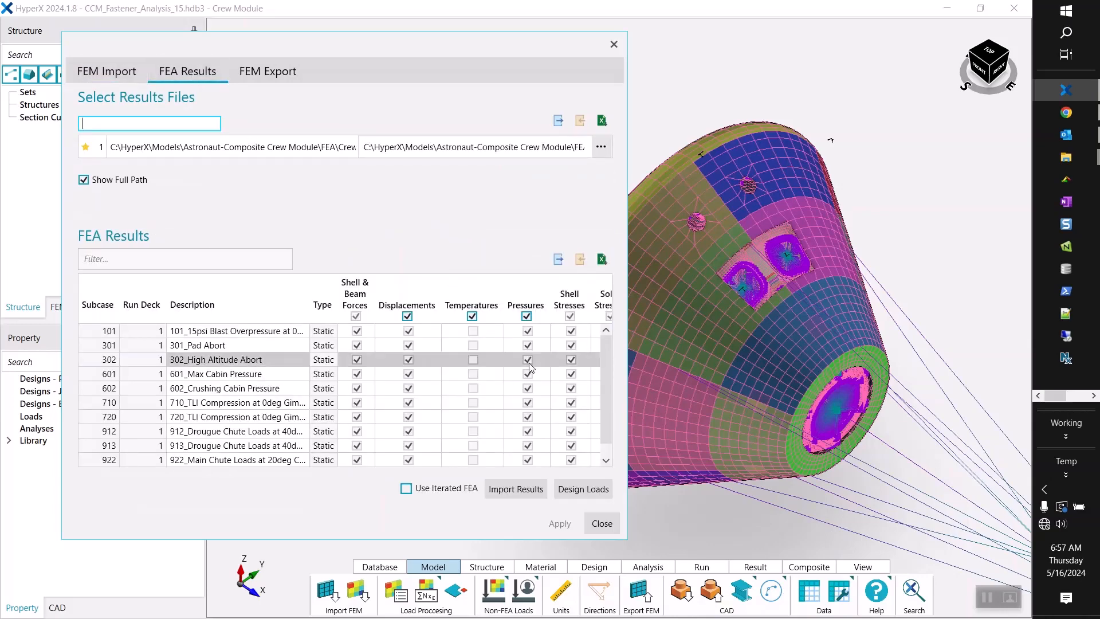
left_click(473, 317)
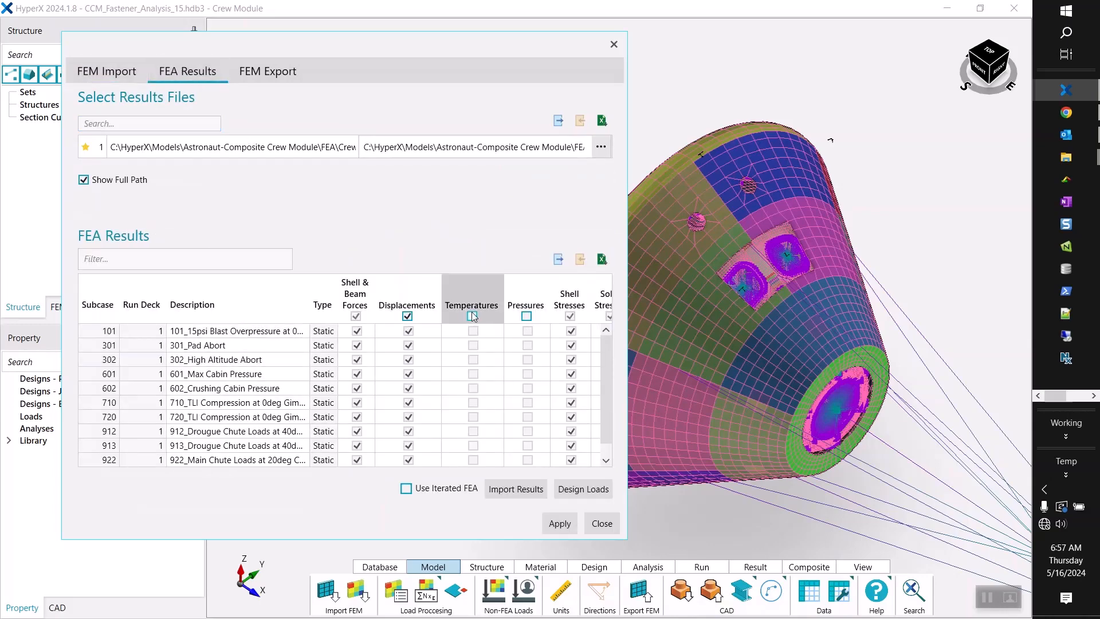
left_click(527, 316)
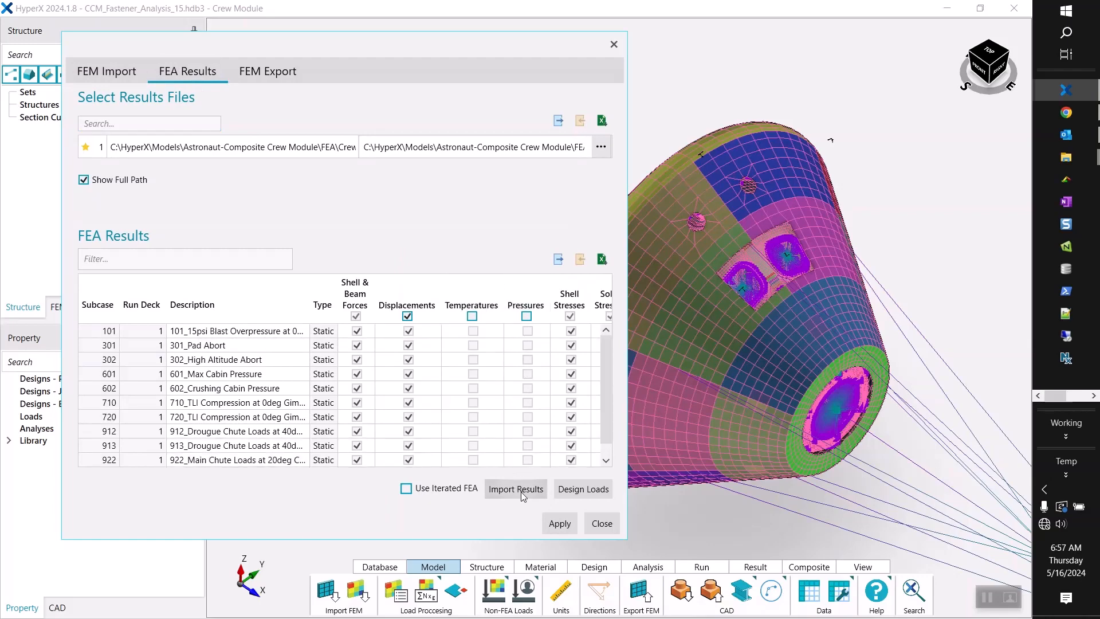
left_click(574, 495)
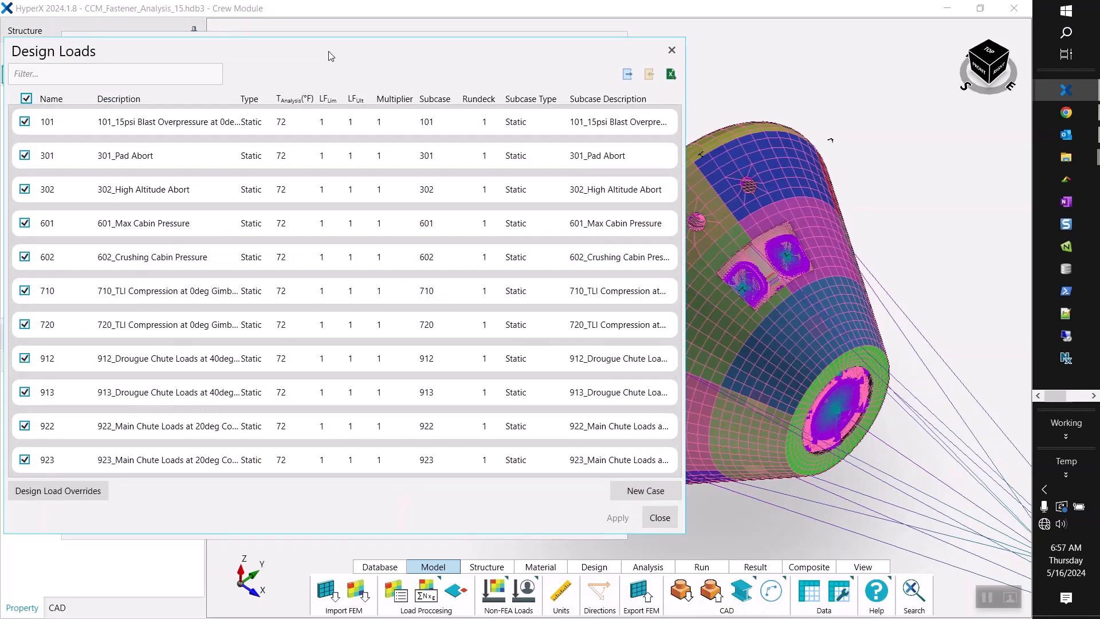
Set the limit factor of all design load cases to 0.714.
left_click_drag(331, 56, 432, 48)
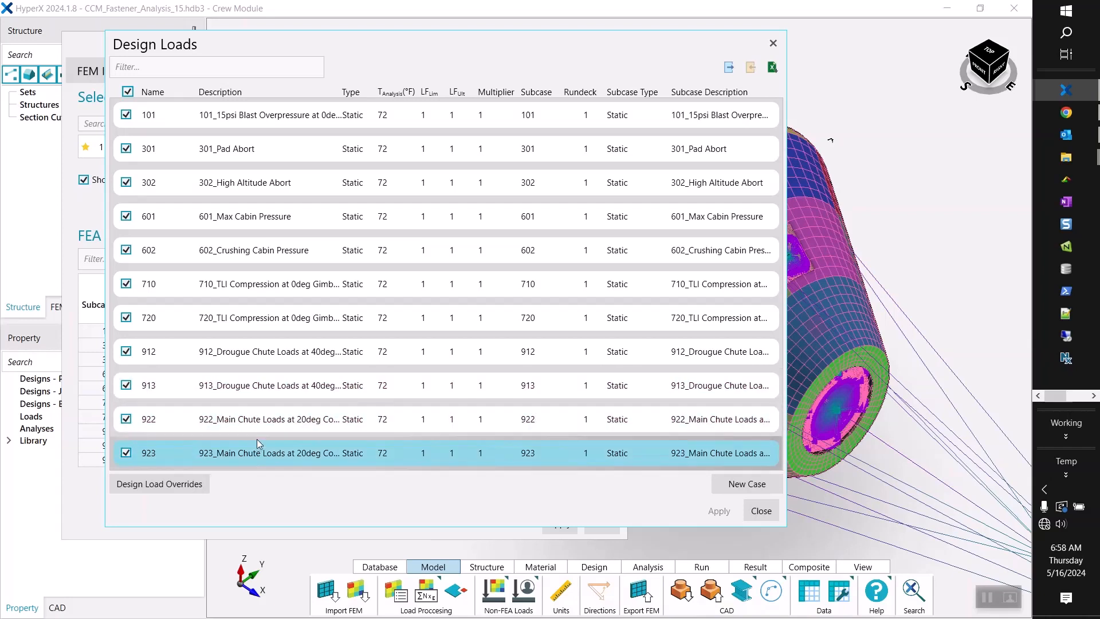
left_click(272, 355)
key("ctrl+a")
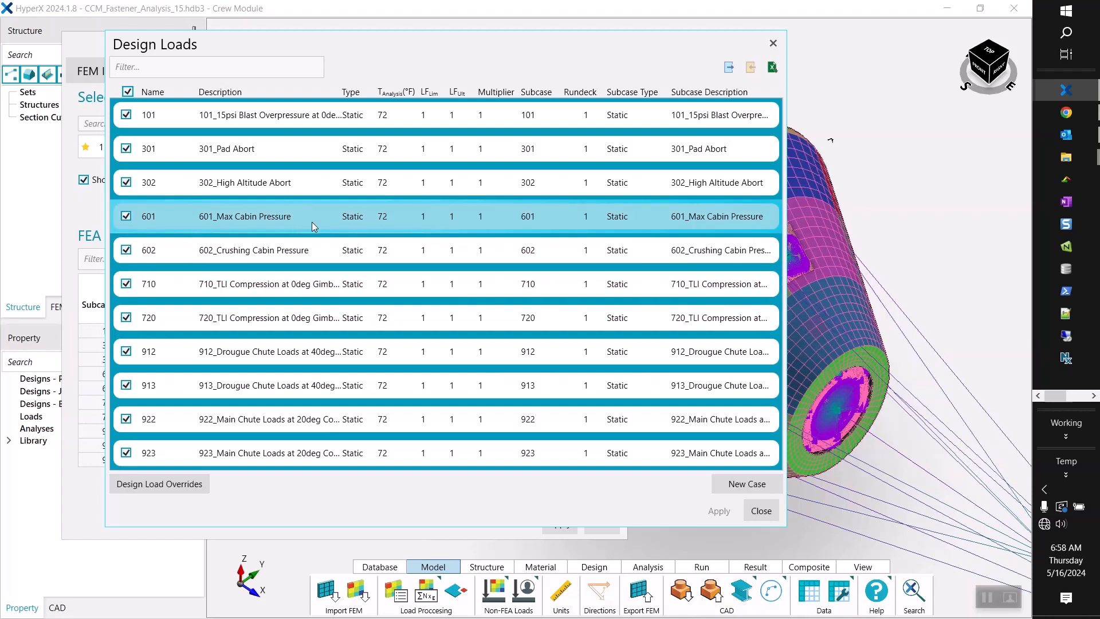
right_click(358, 228)
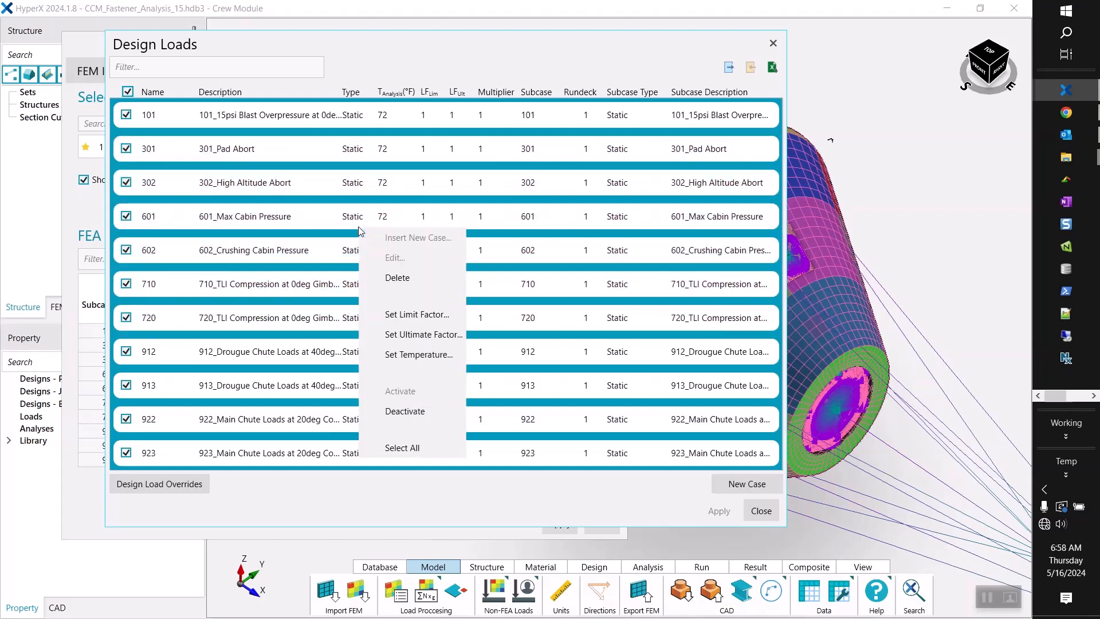
left_click(441, 316)
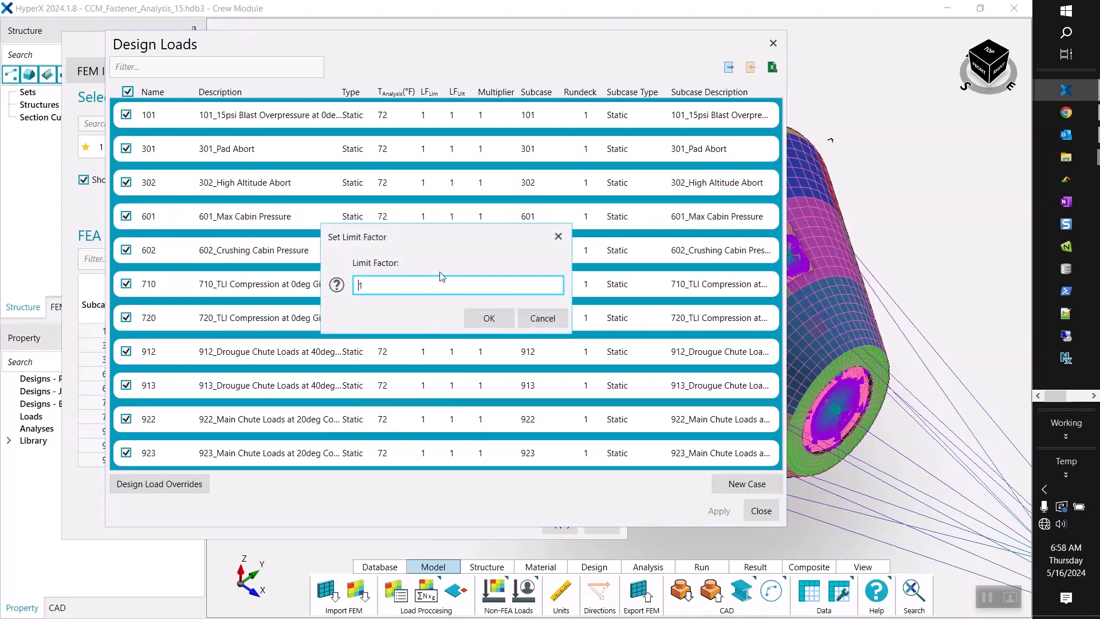
left_click_drag(443, 238, 439, 203)
left_click_drag(376, 250, 341, 258)
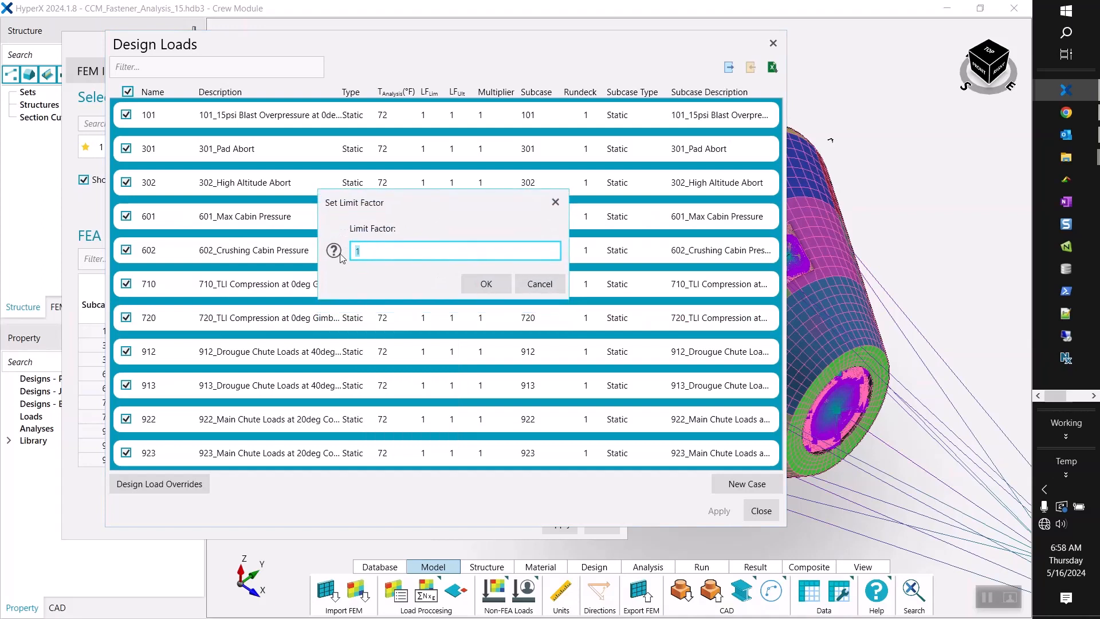
type("0.714")
left_click_drag(489, 201, 418, 210)
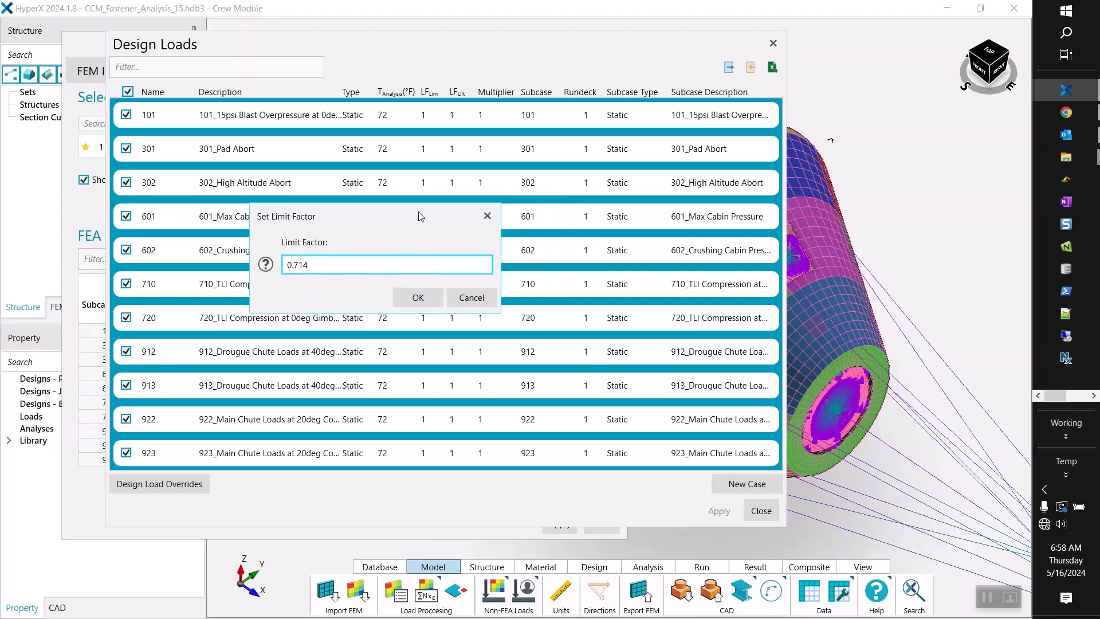
left_click(422, 294)
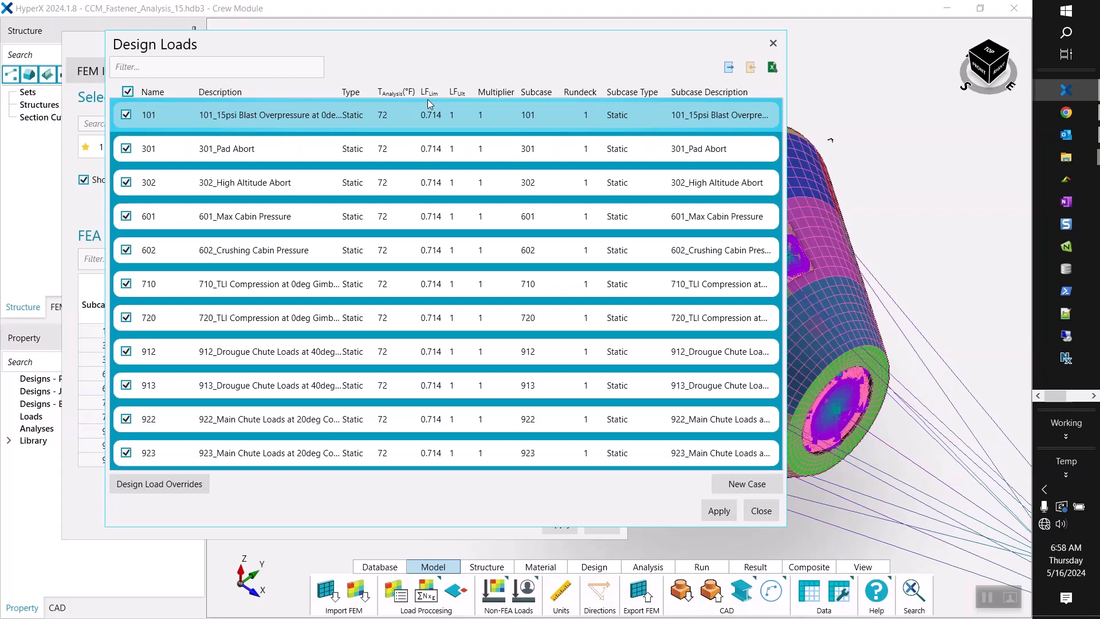
Apply the design load changes and the FEA results selection, closing both windows.
left_click(716, 510)
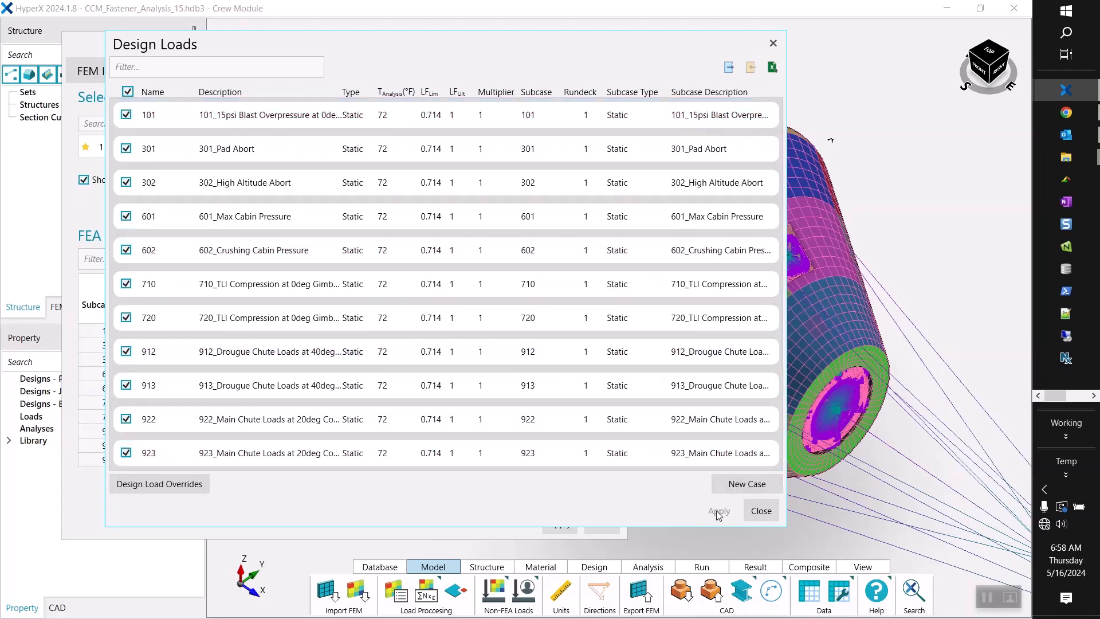
left_click(760, 510)
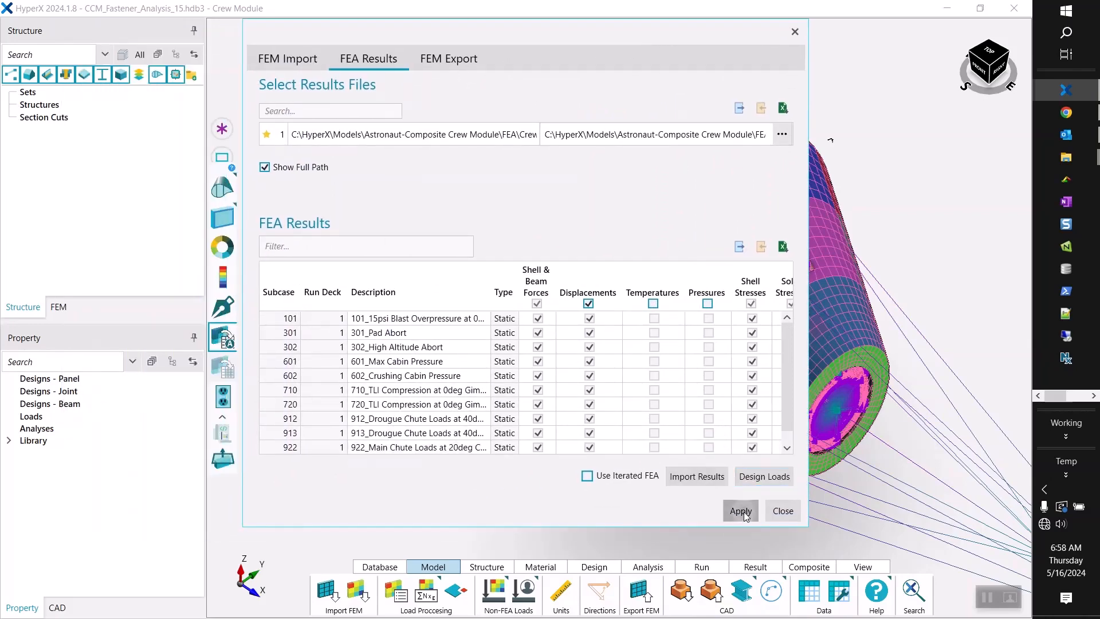
left_click(745, 515)
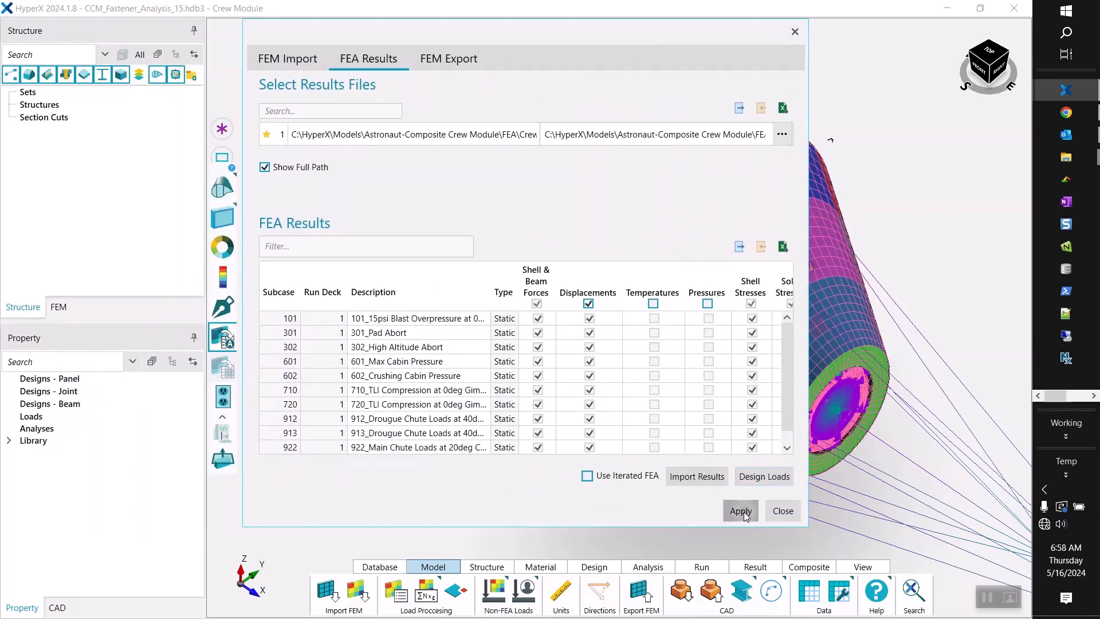
left_click(781, 512)
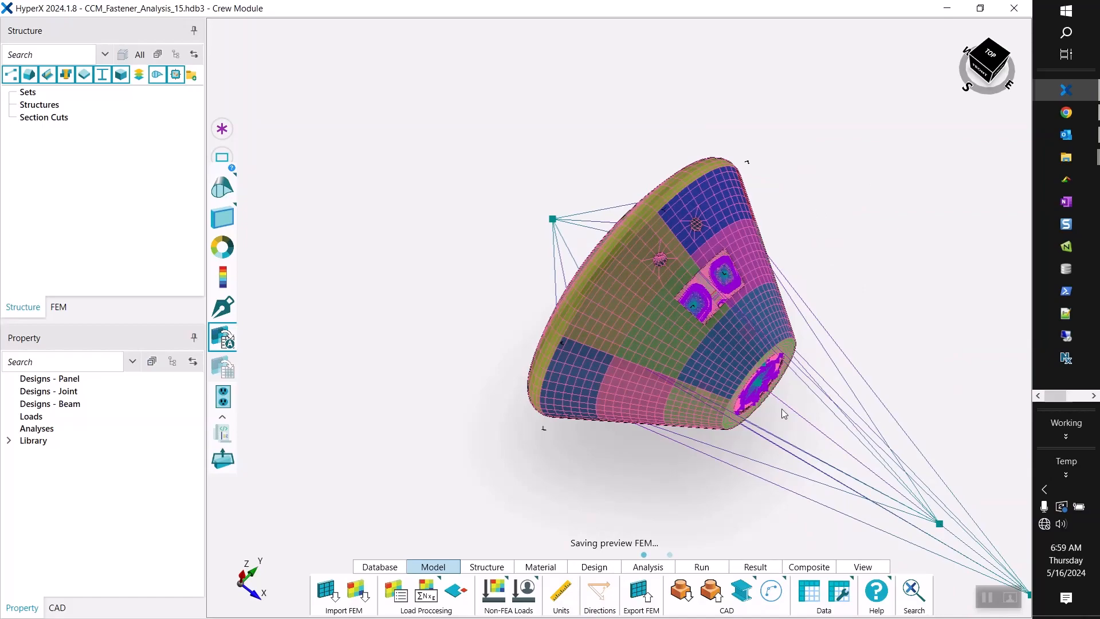
Turn on perspective display for the crew module model.
left_click(985, 598)
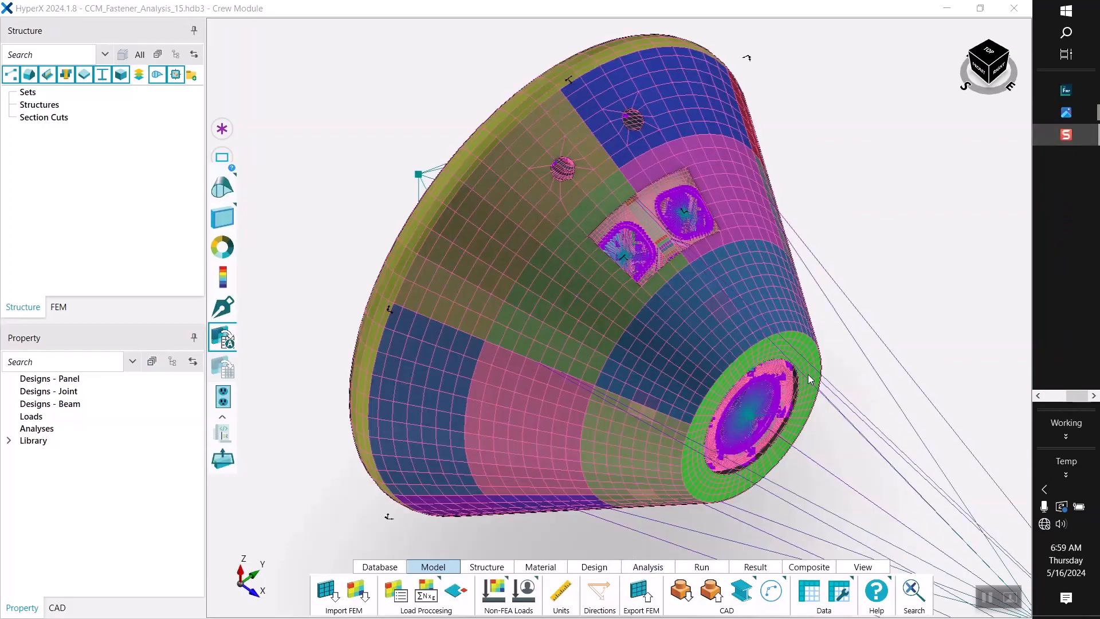
middle_click_drag(808, 377, 750, 308)
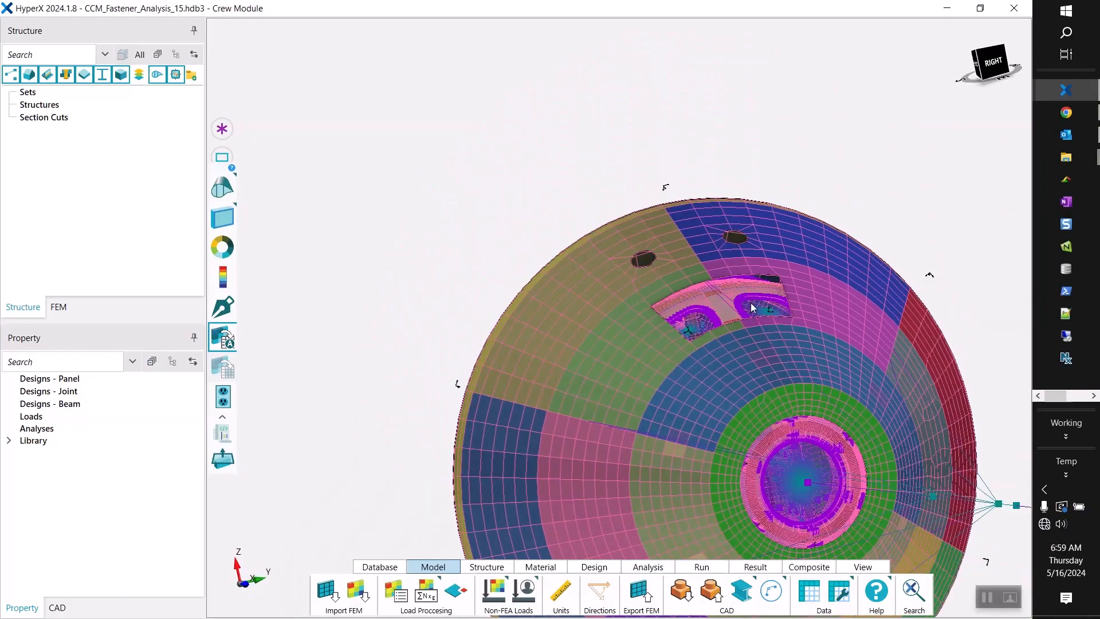
scroll(747, 306, "down", 5)
scroll(810, 377, "up", 4)
middle_click_drag(812, 379, 538, 304)
middle_click_drag(897, 231, 671, 216)
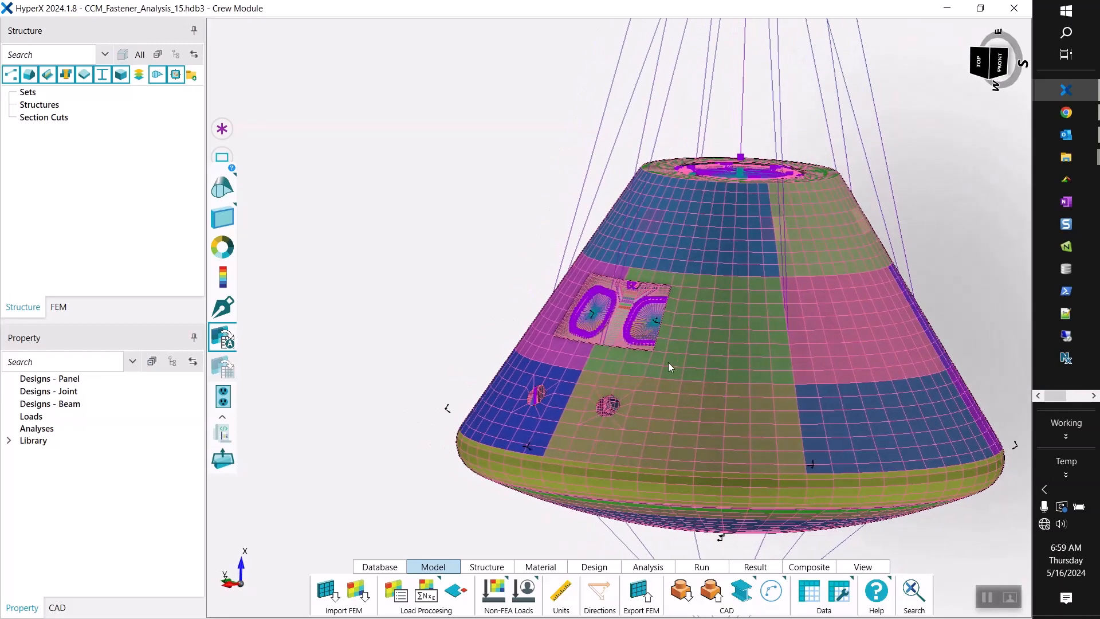
left_click(861, 567)
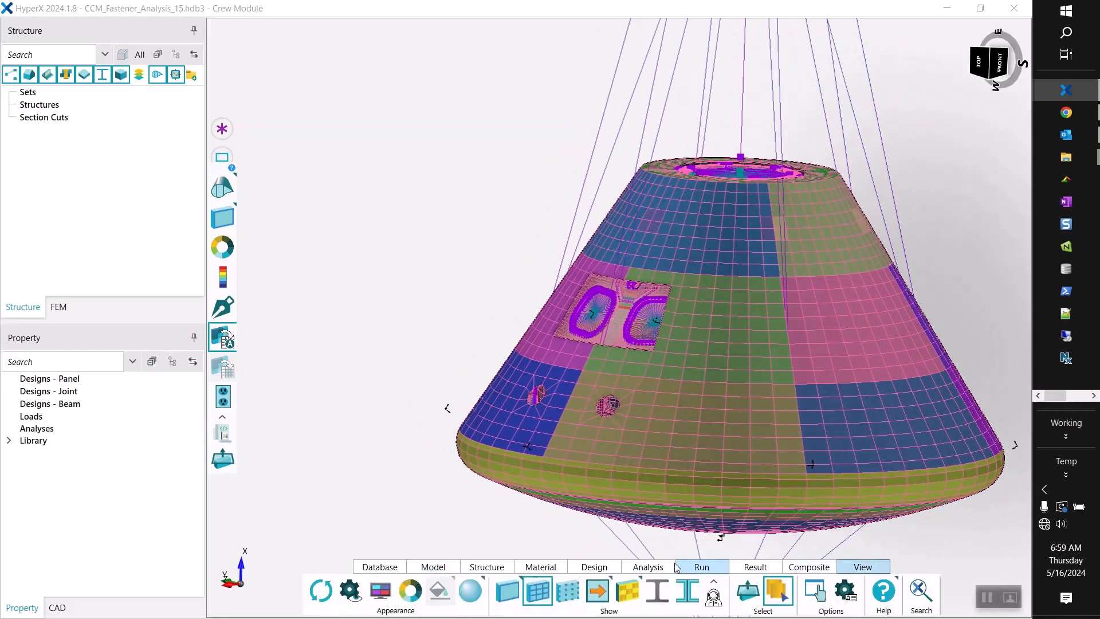
left_click(472, 591)
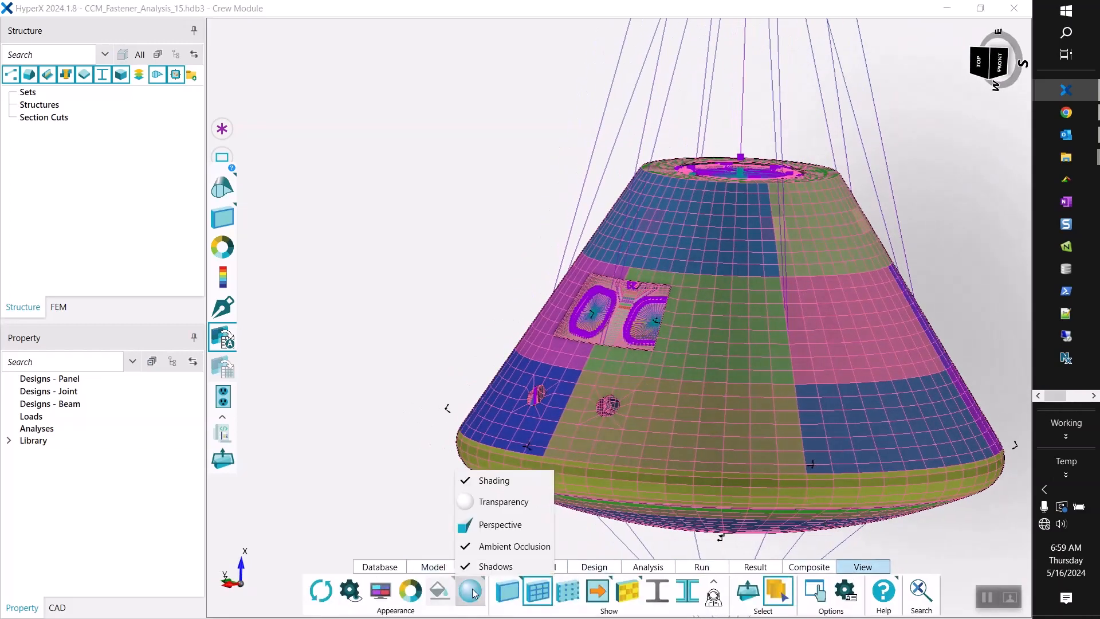
left_click(492, 524)
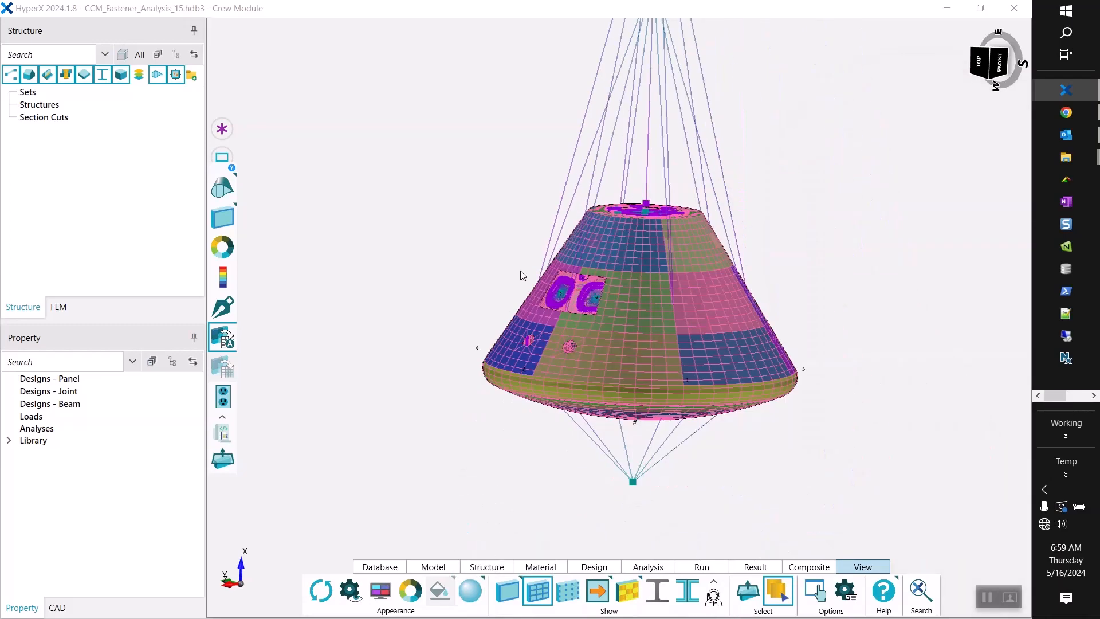
middle_click_drag(630, 297, 630, 315)
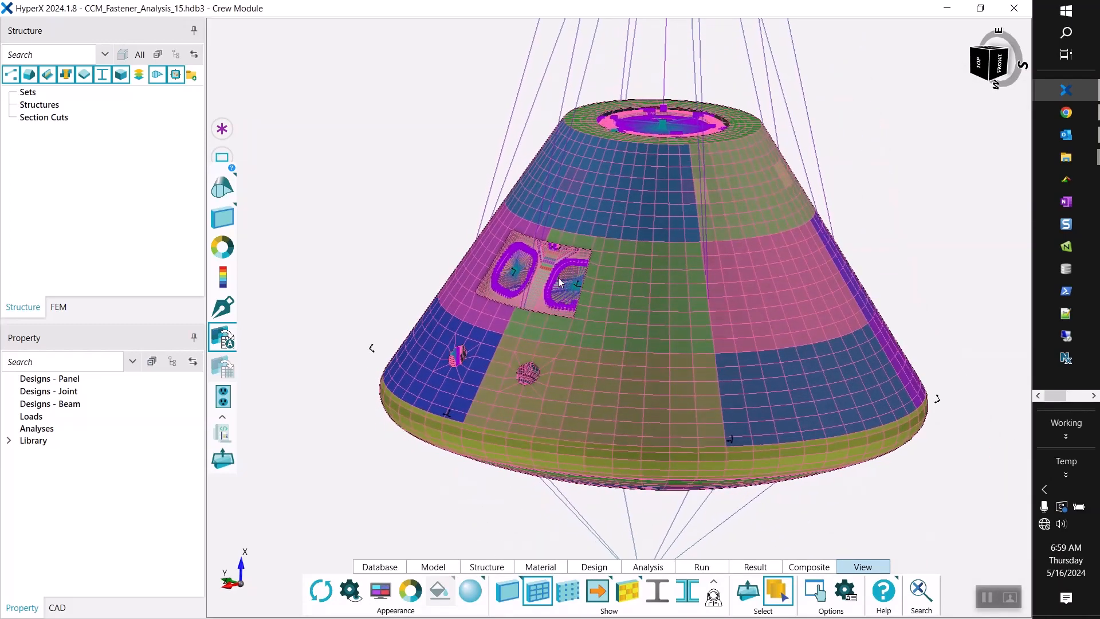
Inspect the PBUSH entries under 1D Properties in the FEM tree, with the tree widened to show their full names.
left_click(59, 308)
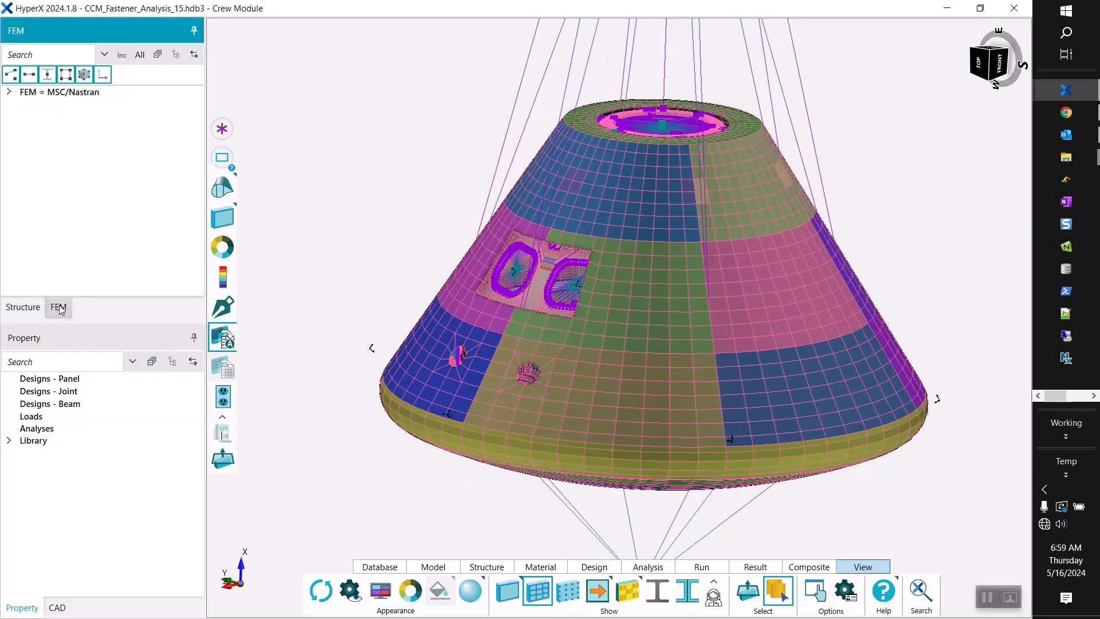
left_click(8, 92)
left_click(23, 128)
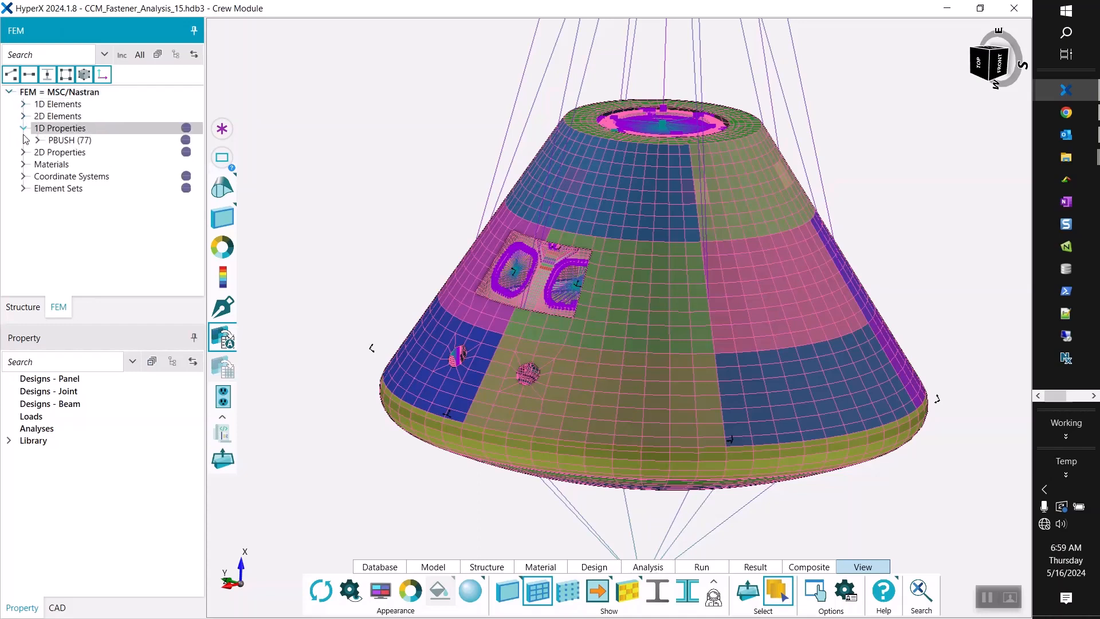
left_click(38, 140)
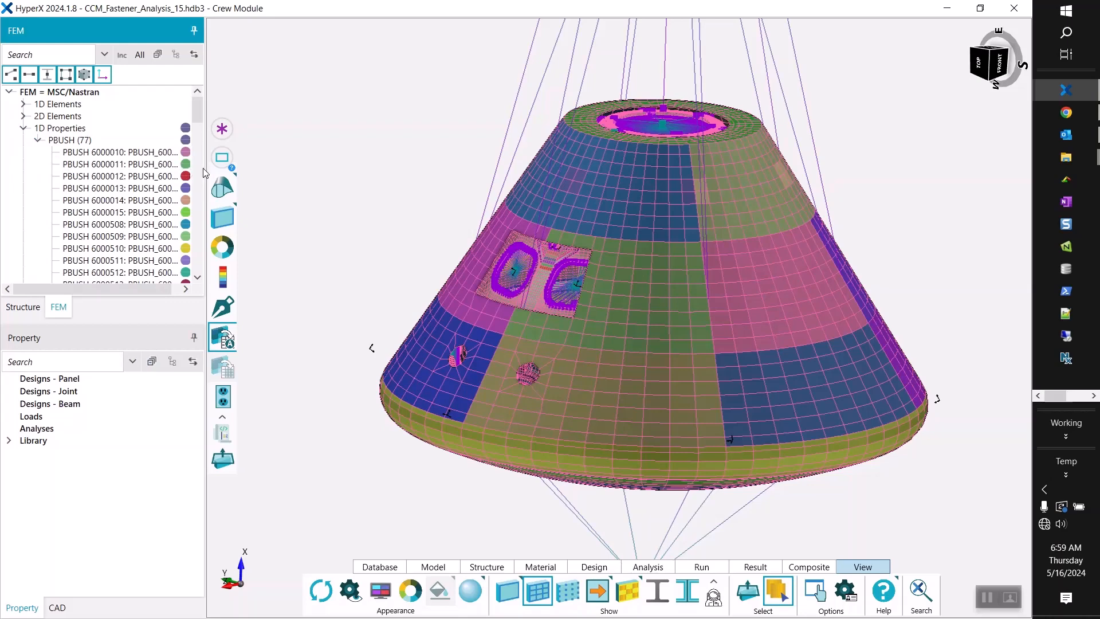
left_click_drag(205, 167, 282, 172)
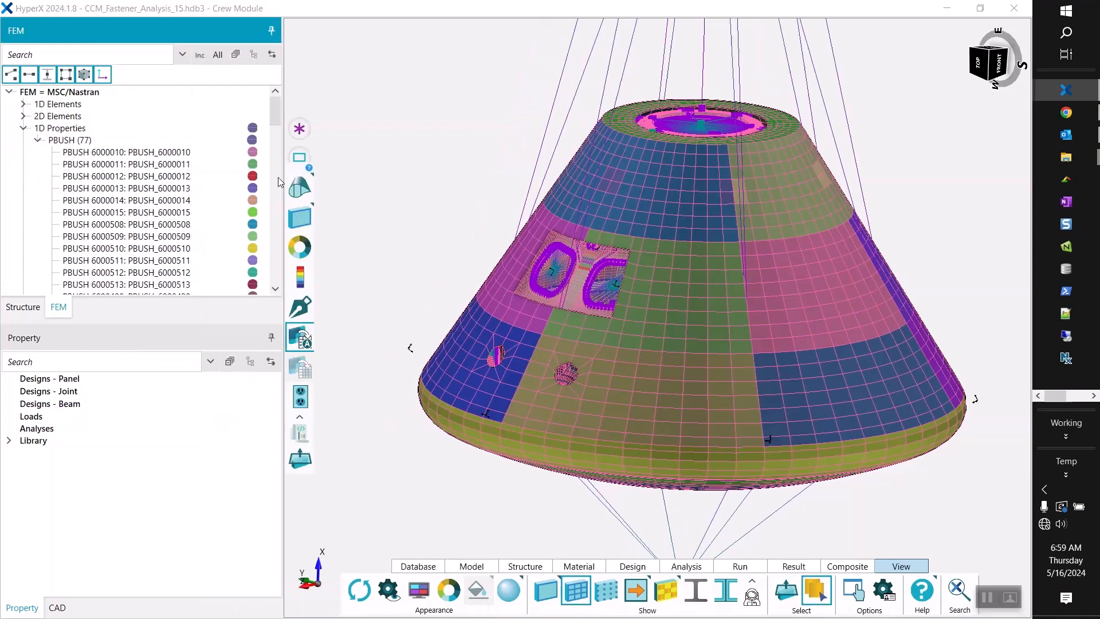
mouse_move(136, 187)
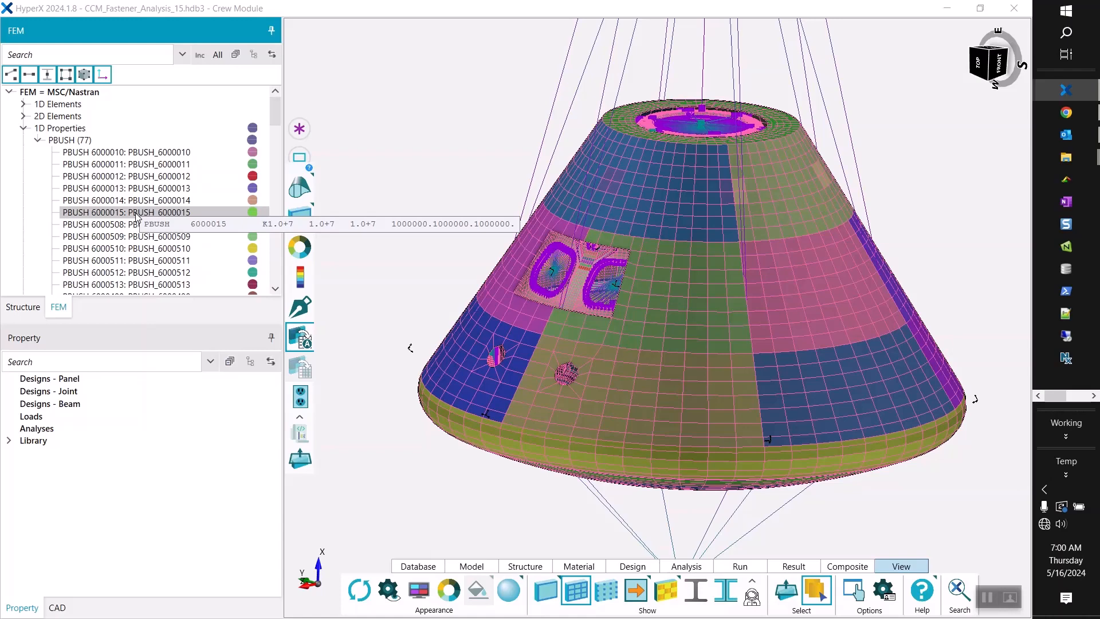
left_click(38, 140)
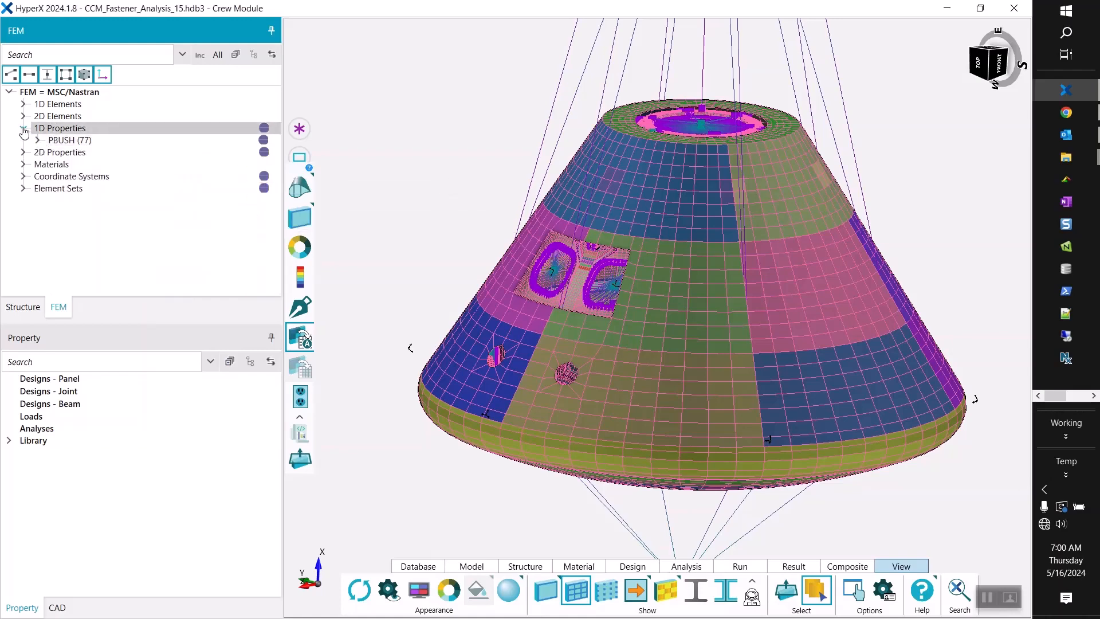
left_click(23, 129)
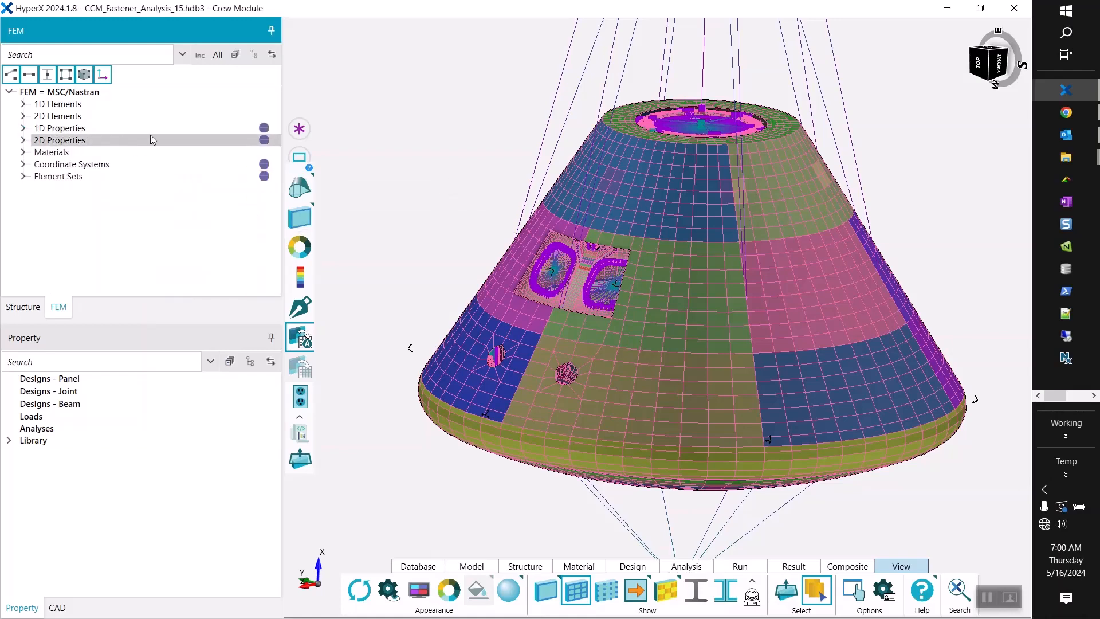
Organize the FEM tree by include file, expand CrewModule.dat and enlarge the tree to show its whole file list.
left_click(200, 56)
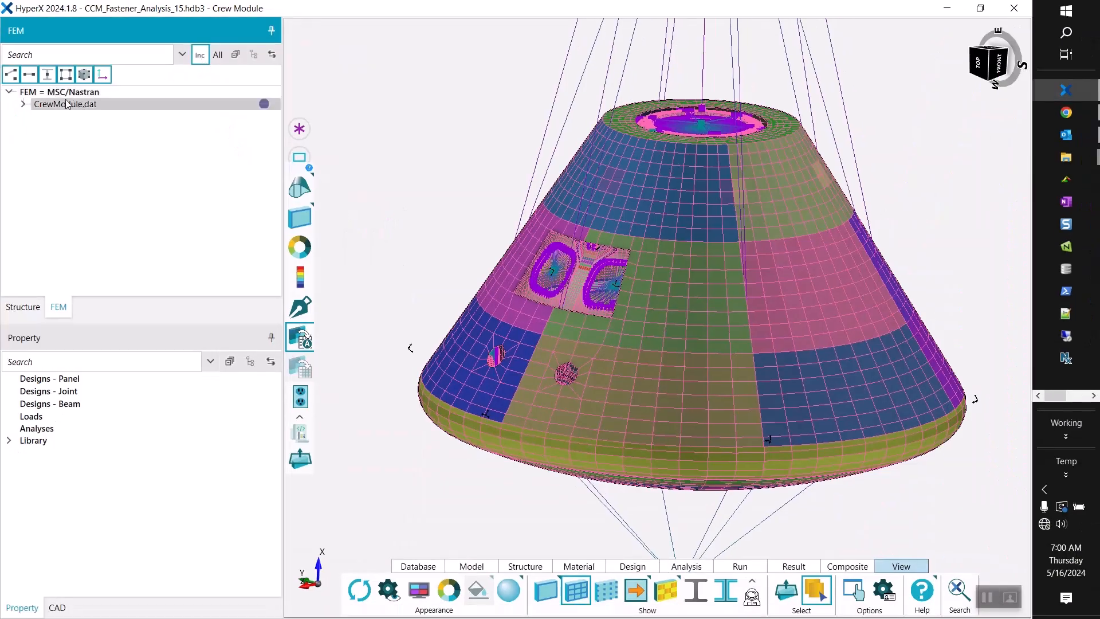
left_click(23, 106)
scroll(103, 172, "down", 3)
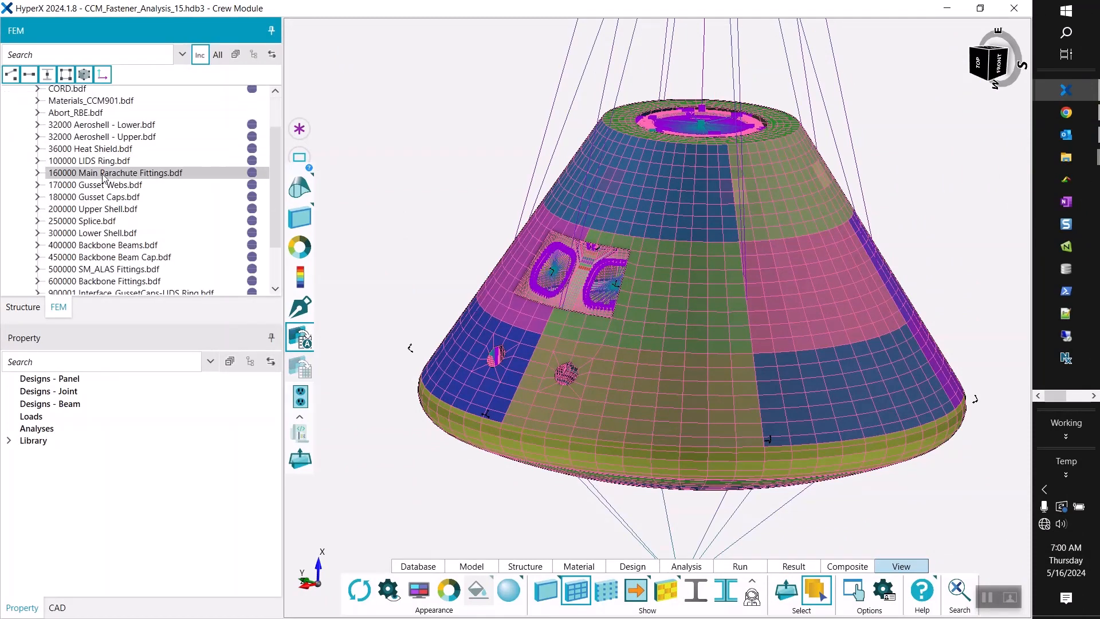
scroll(103, 177, "up", 3)
scroll(103, 177, "down", 2)
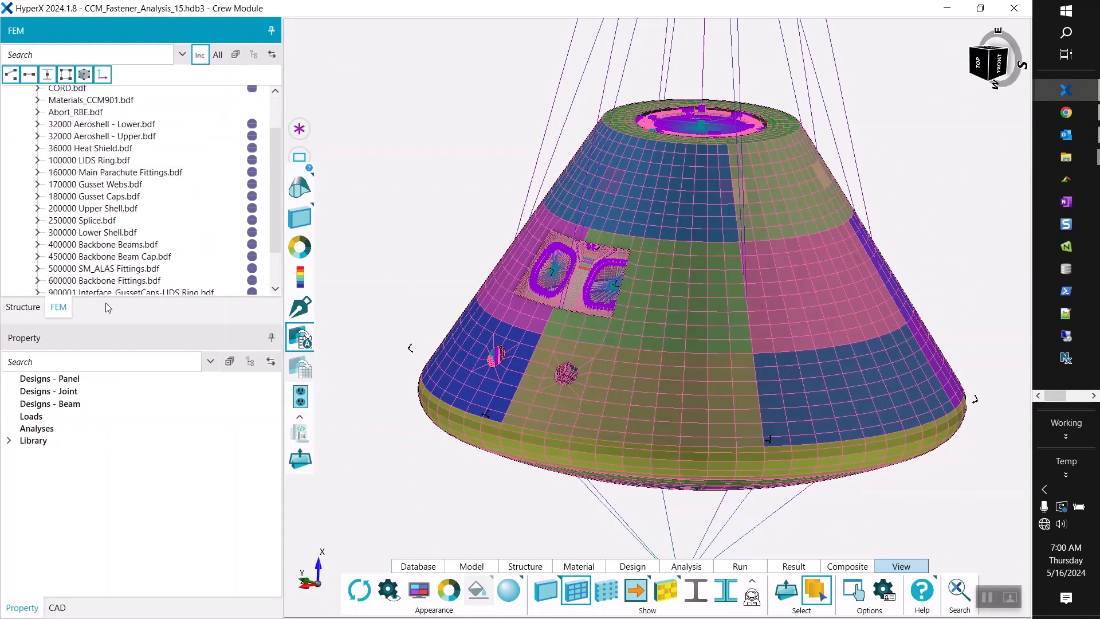
left_click(105, 371)
left_click_drag(105, 370, 112, 487)
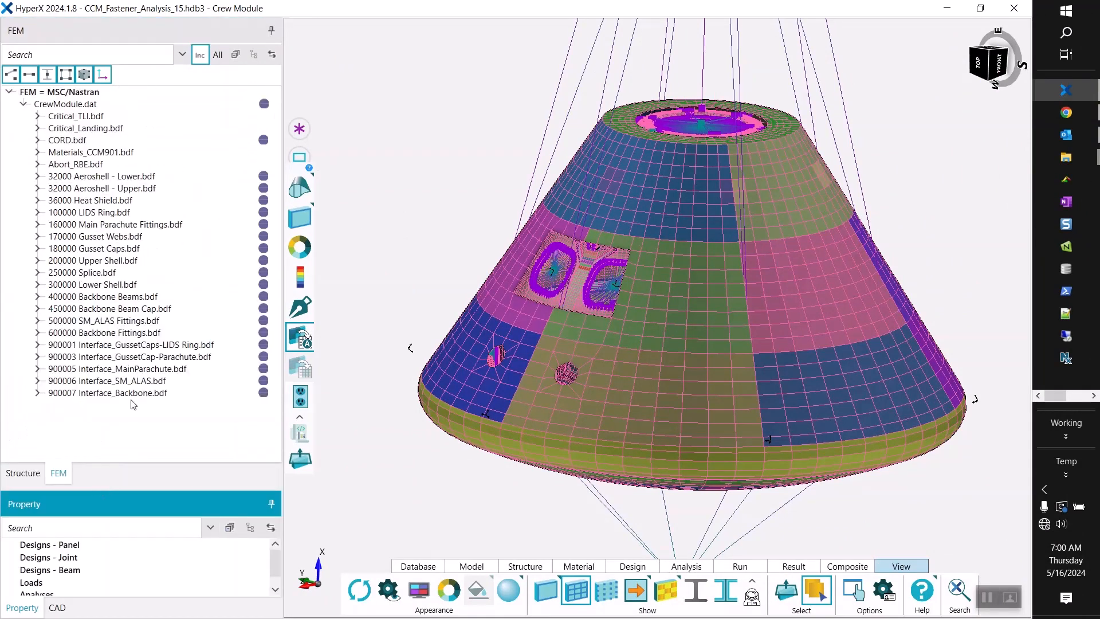
Highlight include files one by one, from Aeroshell - Lower through SM_ALAS Fittings, to examine which part of the model each covers.
left_click(112, 181)
left_click(112, 189)
left_click(109, 201)
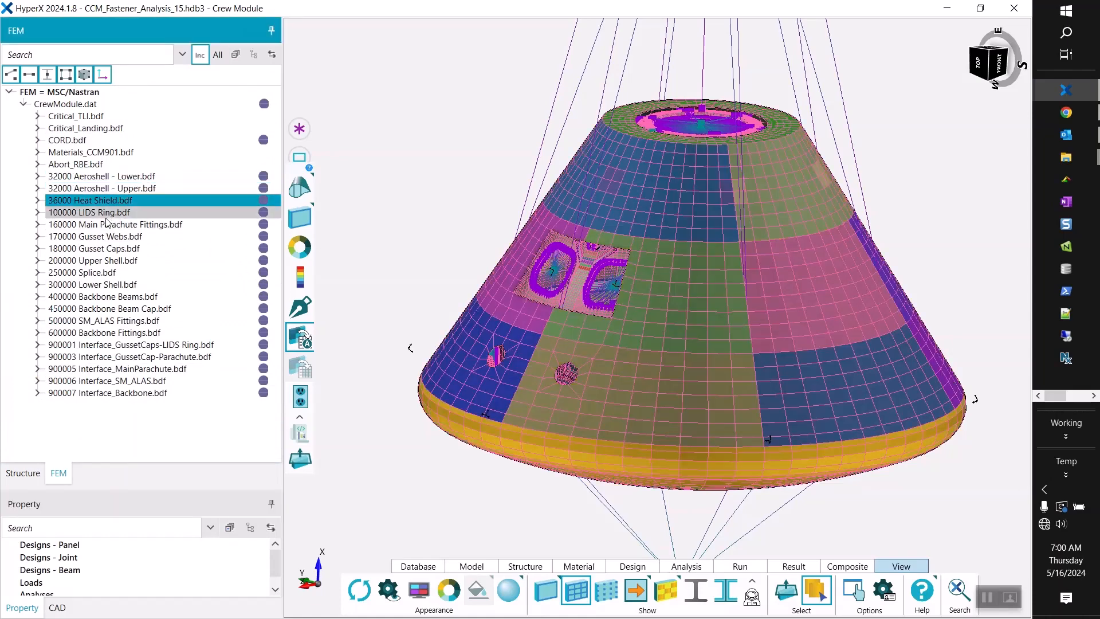
left_click(107, 212)
left_click(106, 237)
left_click(106, 249)
left_click(106, 261)
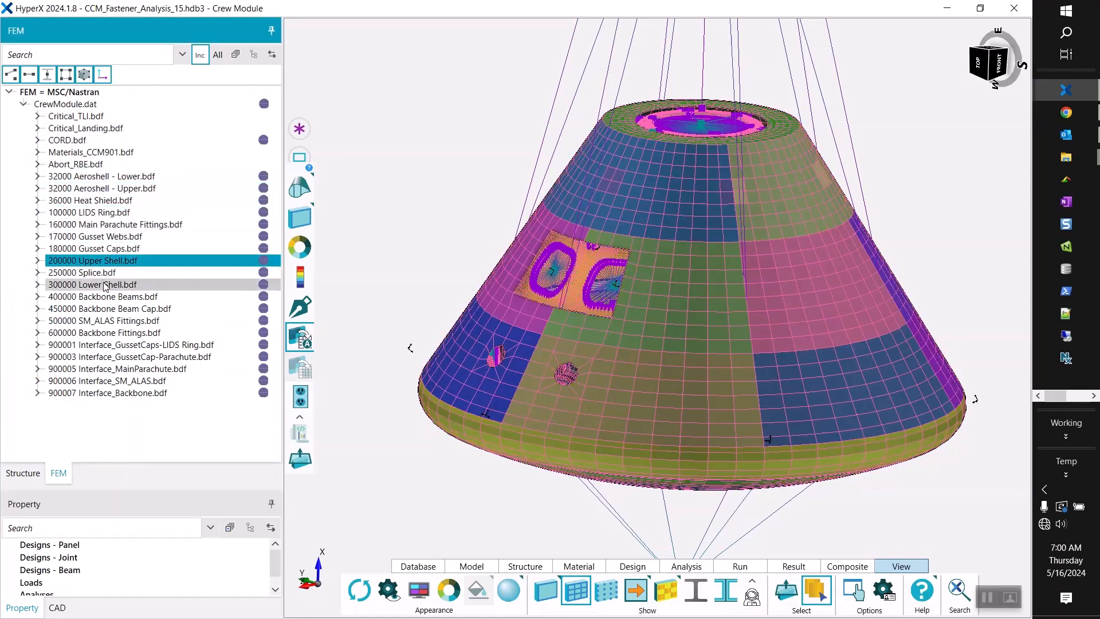
left_click(106, 285)
left_click(106, 321)
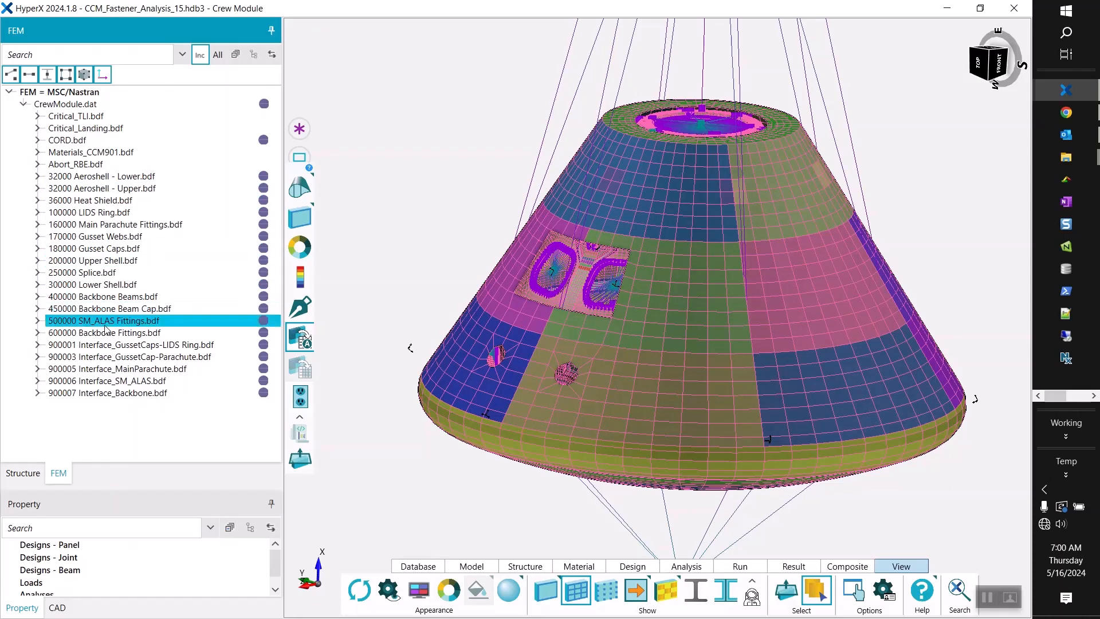
left_click(359, 189)
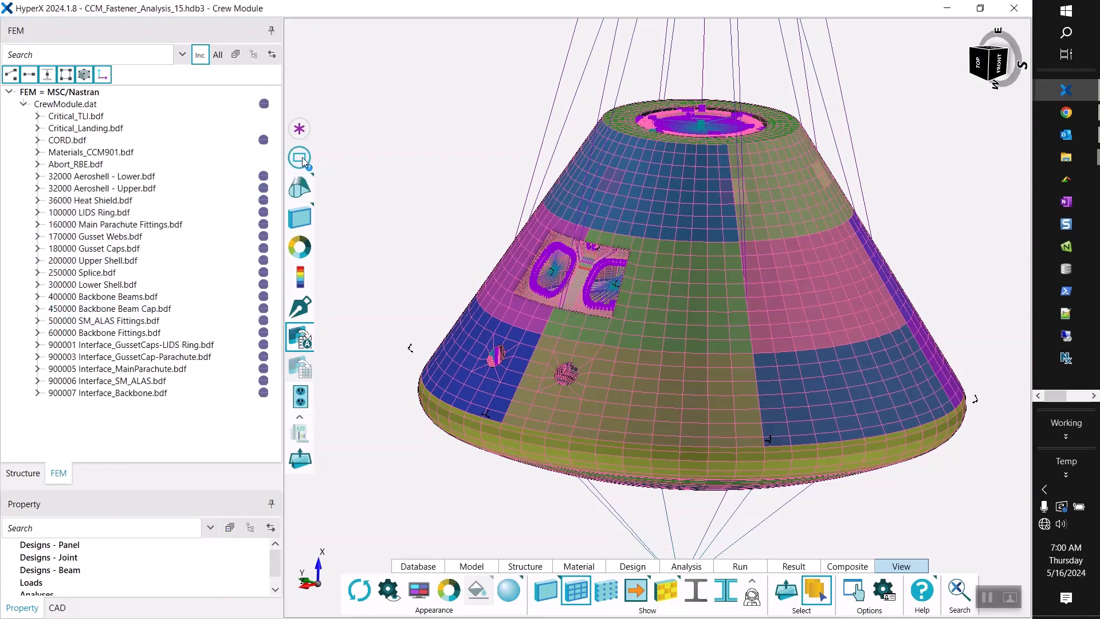
Switch the viewport selection mode to Surface for picking faces on the crew module.
middle_click_drag(436, 166, 432, 184)
middle_click_drag(659, 227, 699, 230)
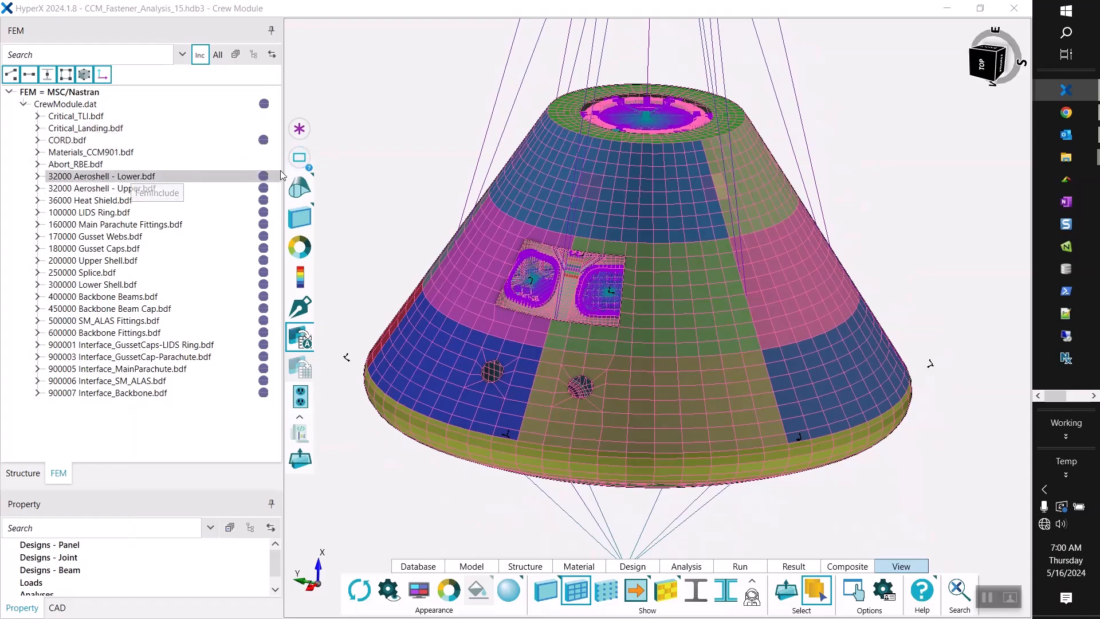
left_click(299, 158)
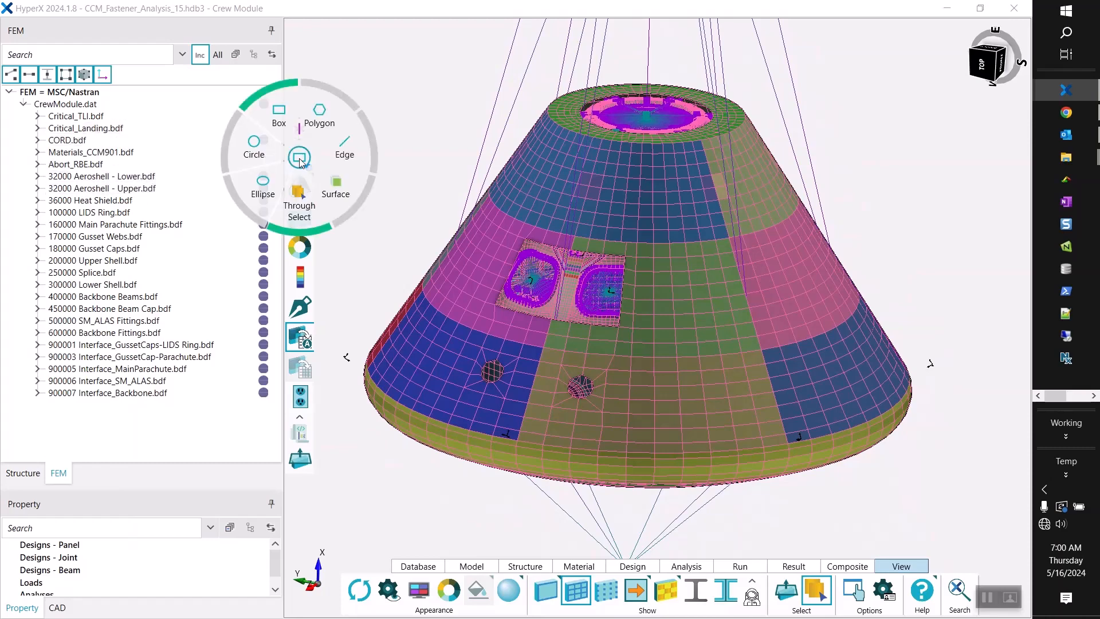
left_click(338, 189)
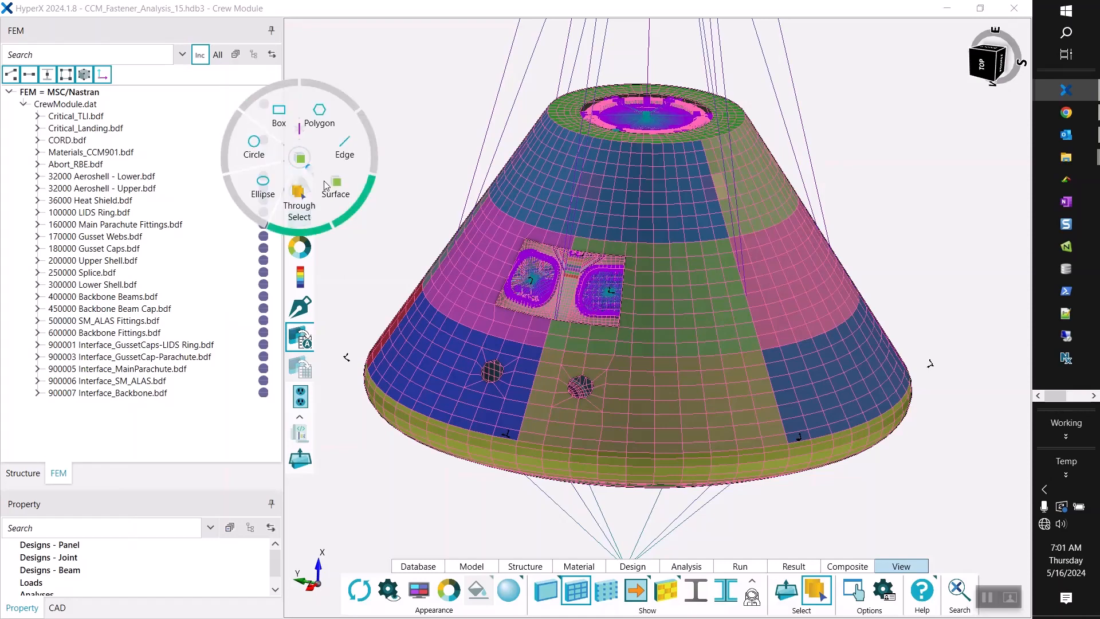
left_click(326, 185)
Select the upper and lower aeroshell and the heat shield by surface and hide them.
left_click(568, 183)
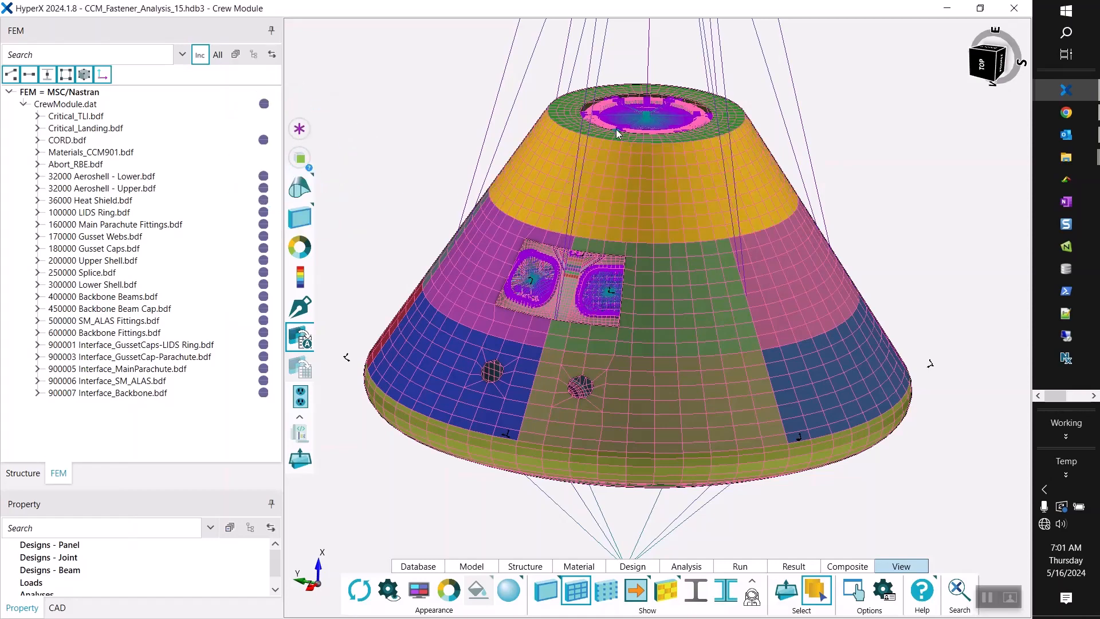
left_click(600, 135)
left_click(672, 276)
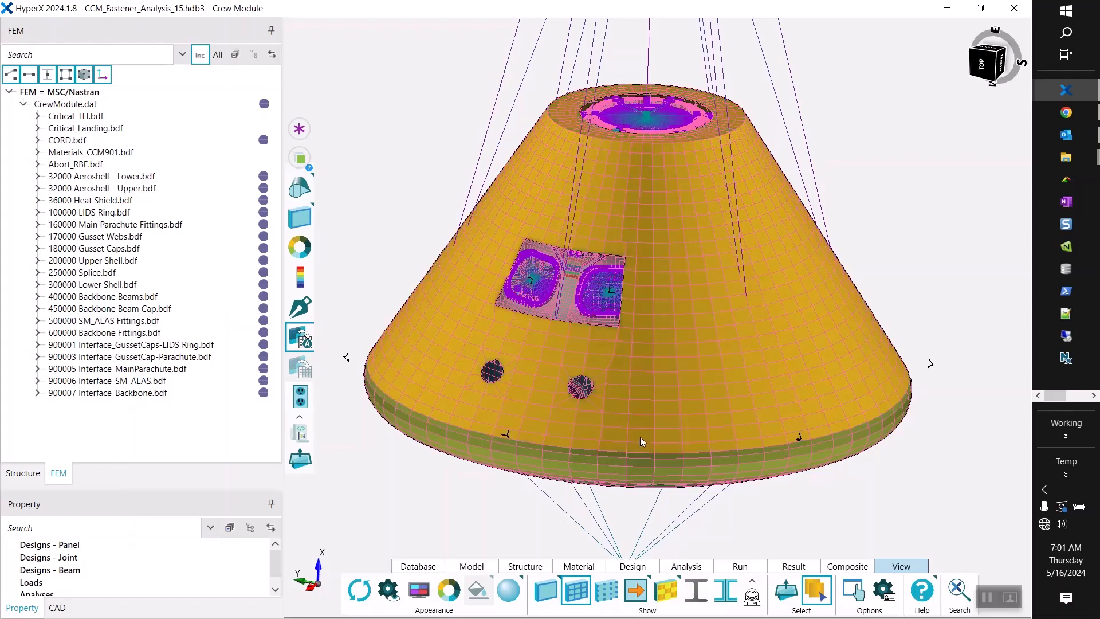
middle_click_drag(681, 434, 676, 401)
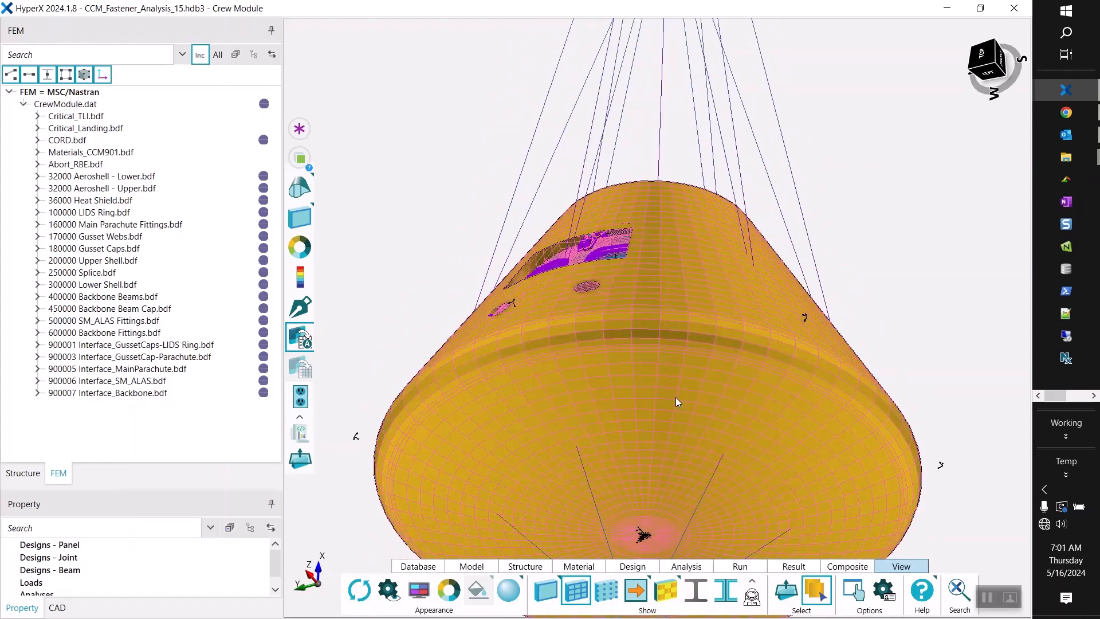
right_click(669, 315)
left_click(683, 342)
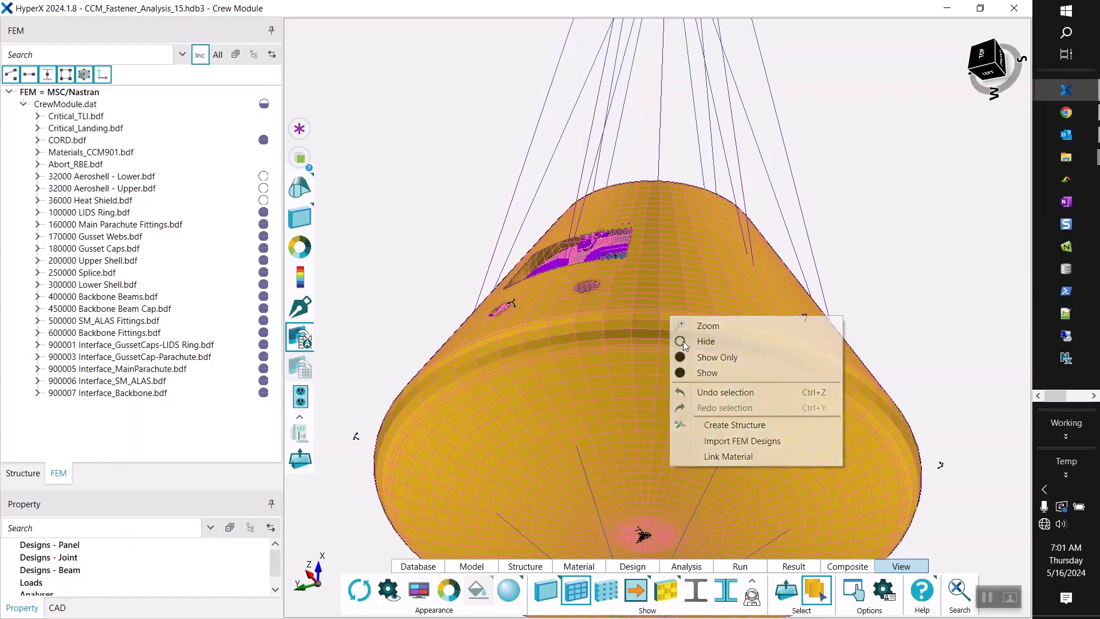
Examine the crew module's inner structure and check the contents of the Structure tree, returning to the FEM tree.
middle_click_drag(623, 221, 646, 144)
scroll(647, 145, "down", 4)
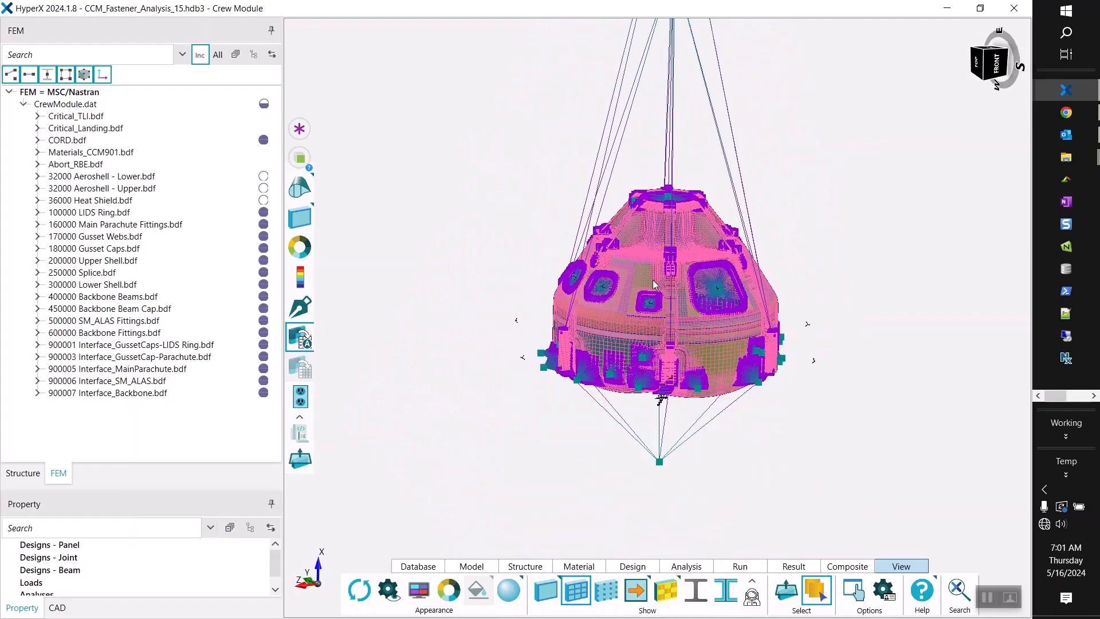
scroll(655, 229, "up", 6)
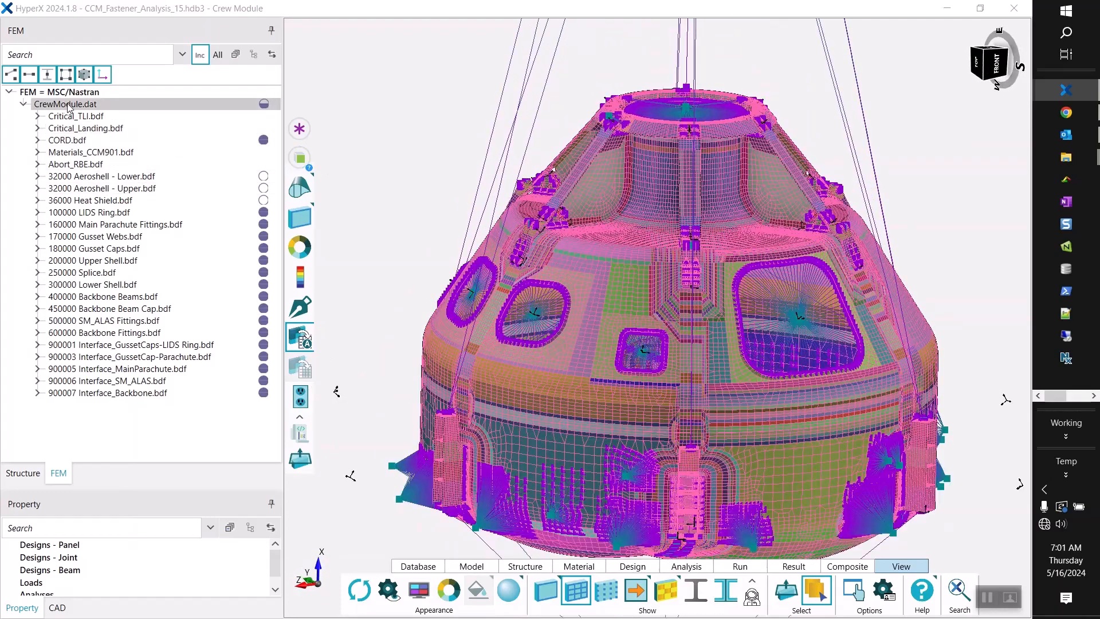
left_click(23, 474)
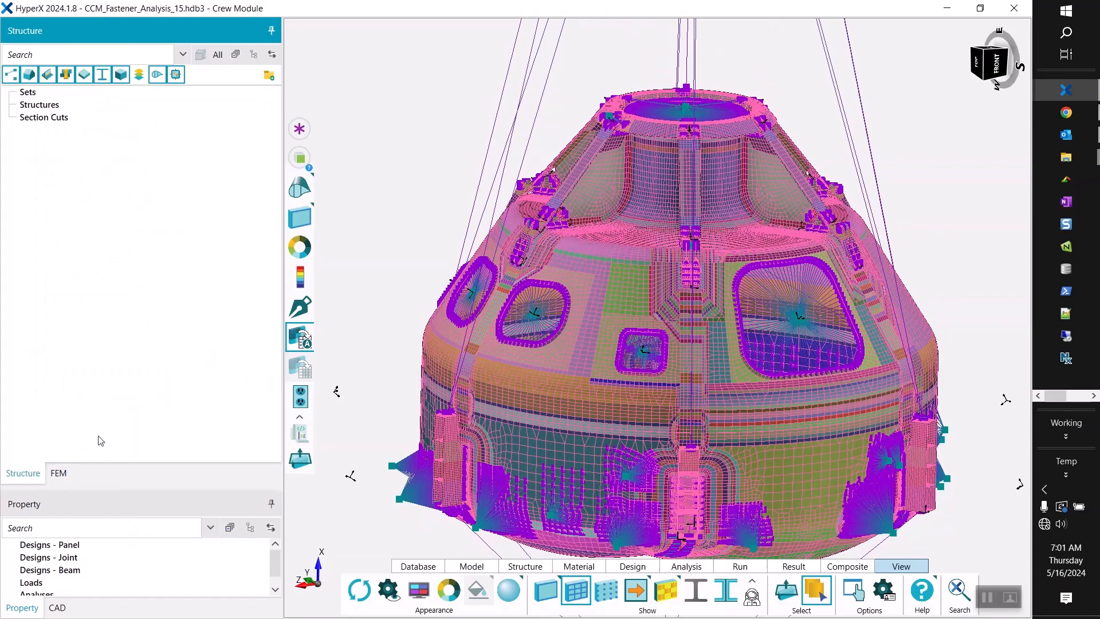
left_click(59, 475)
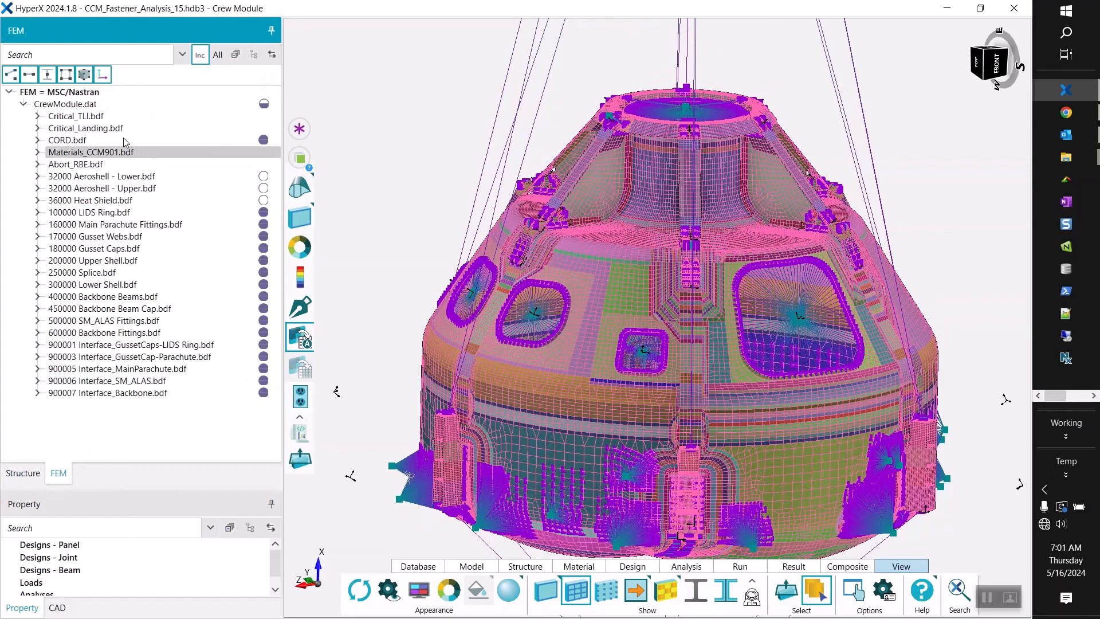
Turn off include-file grouping in the FEM tree and hide the RBE2, RBE3 and CBUSH entries under 1D Elements.
left_click(198, 56)
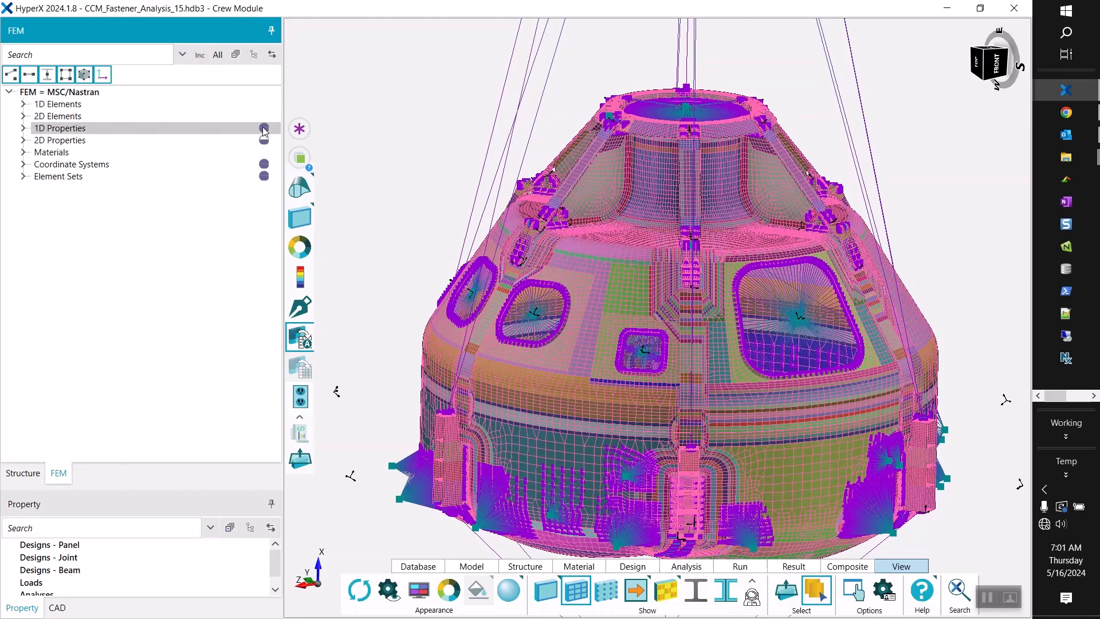
left_click(23, 105)
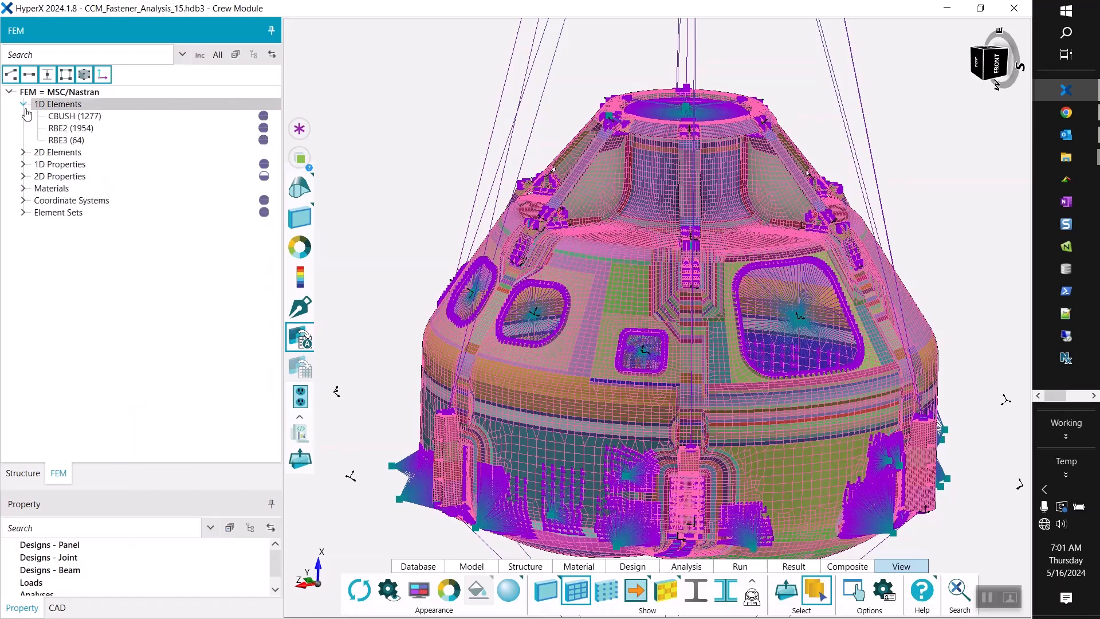
left_click(263, 128)
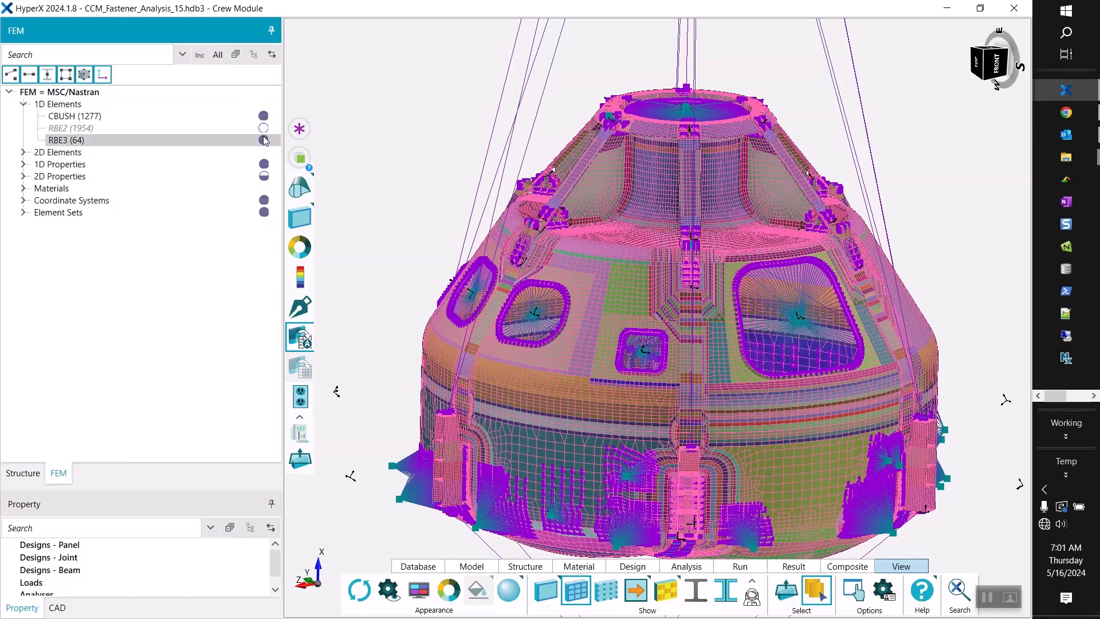
left_click(263, 139)
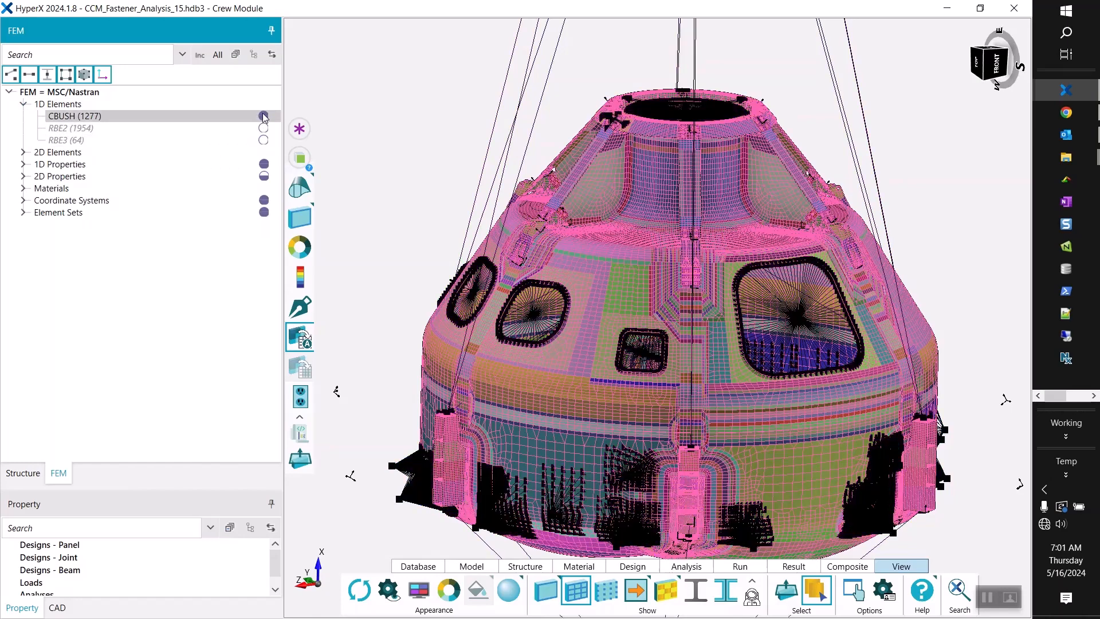
left_click(263, 116)
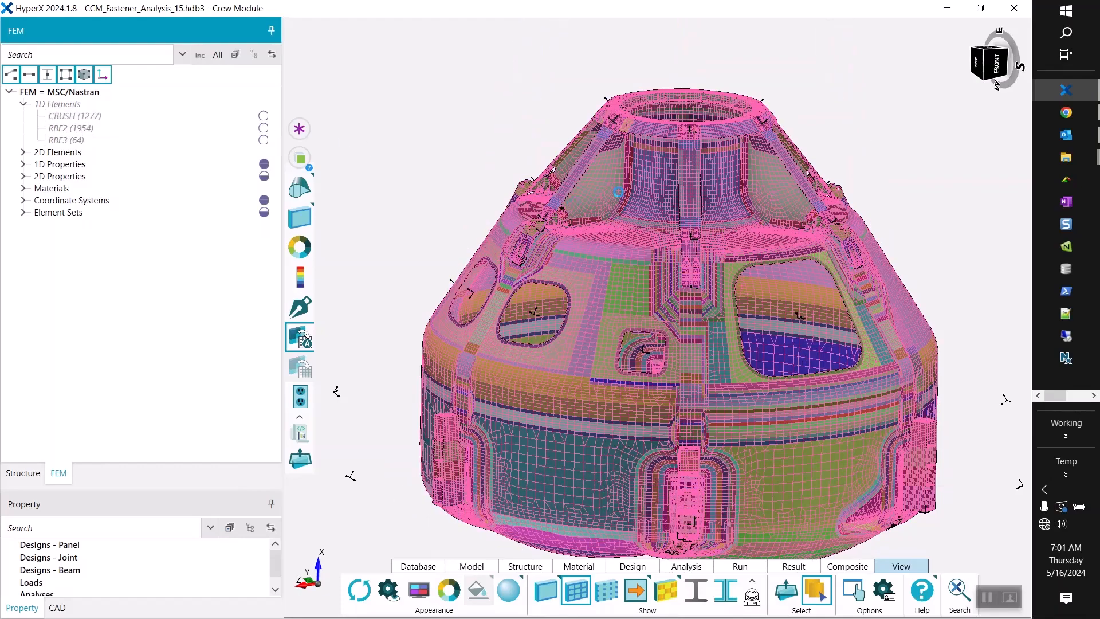
scroll(631, 166, "down", 1)
scroll(699, 232, "up", 1)
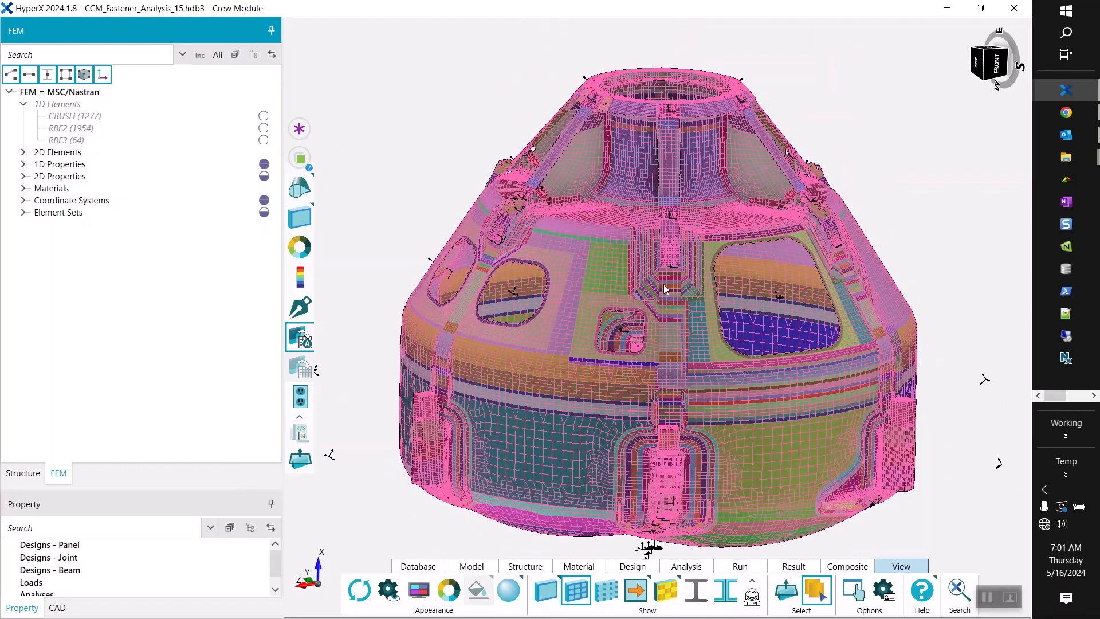
mouse_move(662, 285)
middle_mouse_down()
mouse_move(660, 316)
mouse_move(667, 269)
mouse_move(649, 336)
mouse_move(663, 315)
mouse_move(625, 278)
mouse_move(663, 292)
middle_mouse_up()
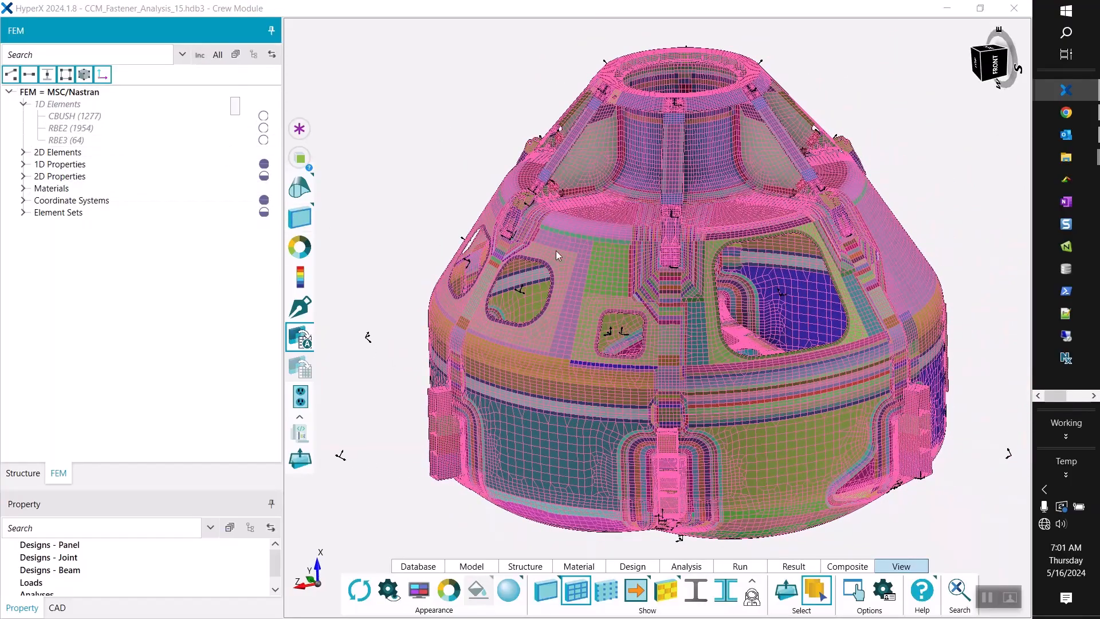
middle_click_drag(593, 247, 633, 257)
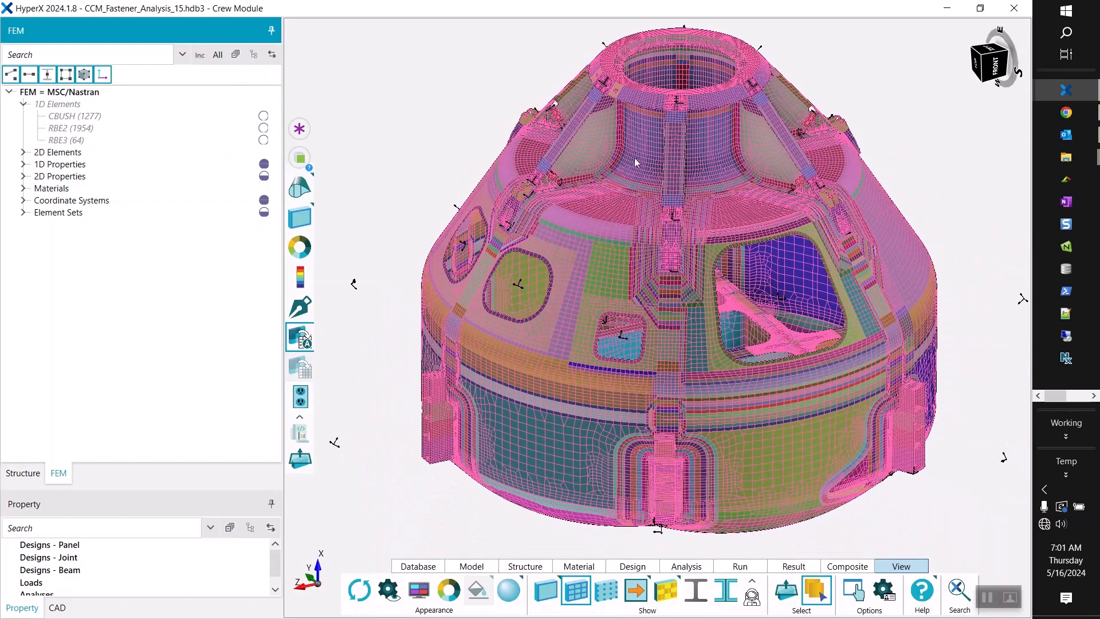
Group the FEM tree by include file again and select all files under CrewModule.dat from 100000 LIDS Ring.bdf through 600000 Backbone Fittings.bdf.
left_click(199, 57)
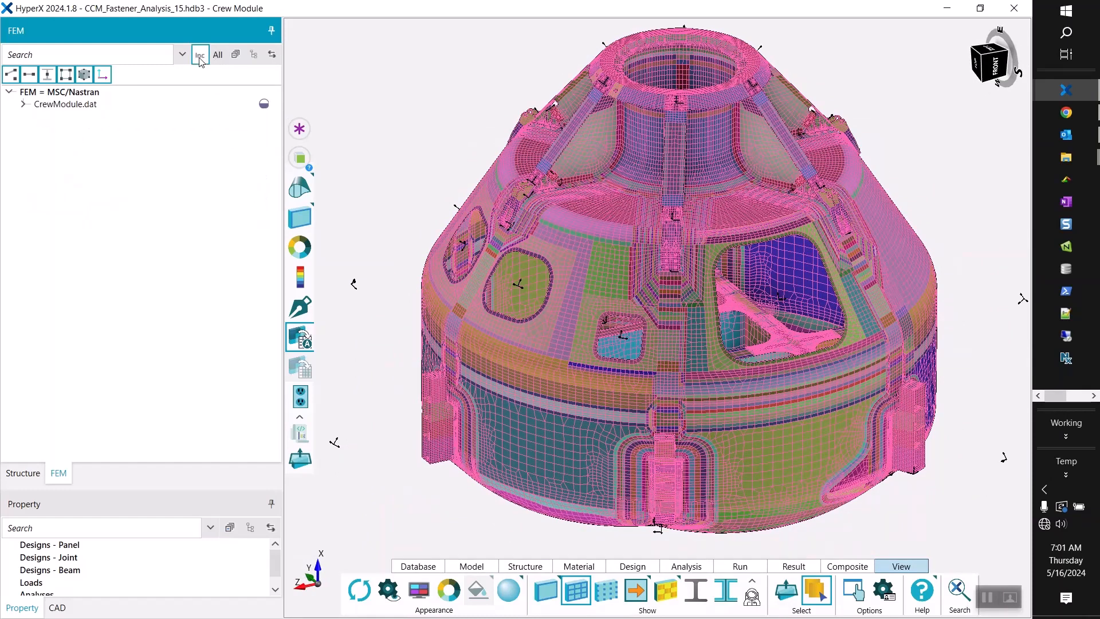
left_click(25, 105)
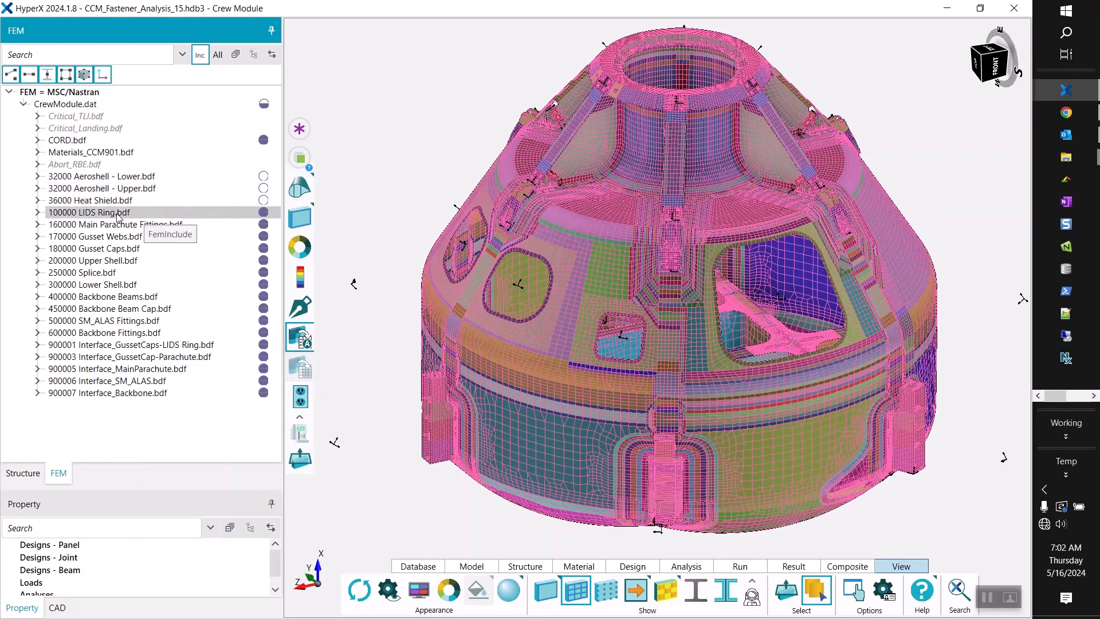
left_click(86, 216)
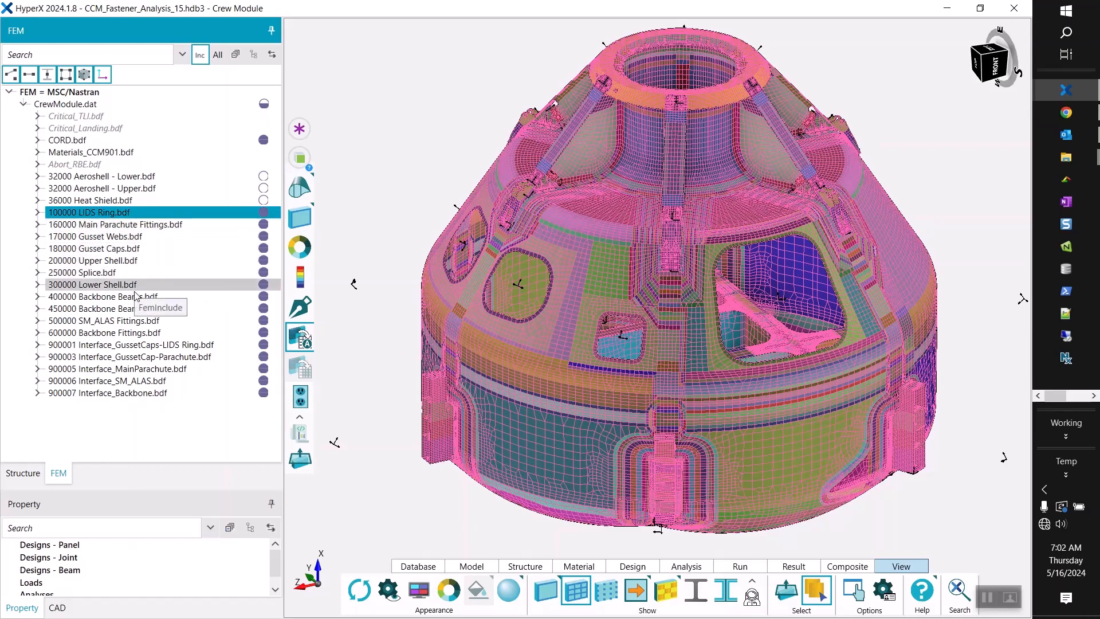
left_click(119, 332, "shift")
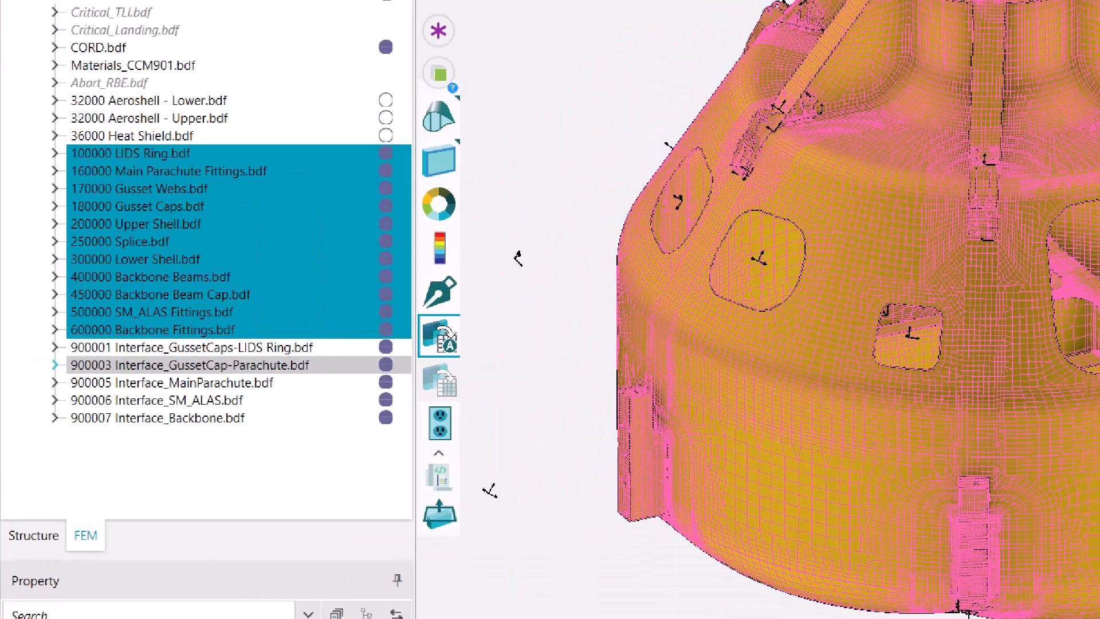
left_click_drag(66, 142, 37, 156)
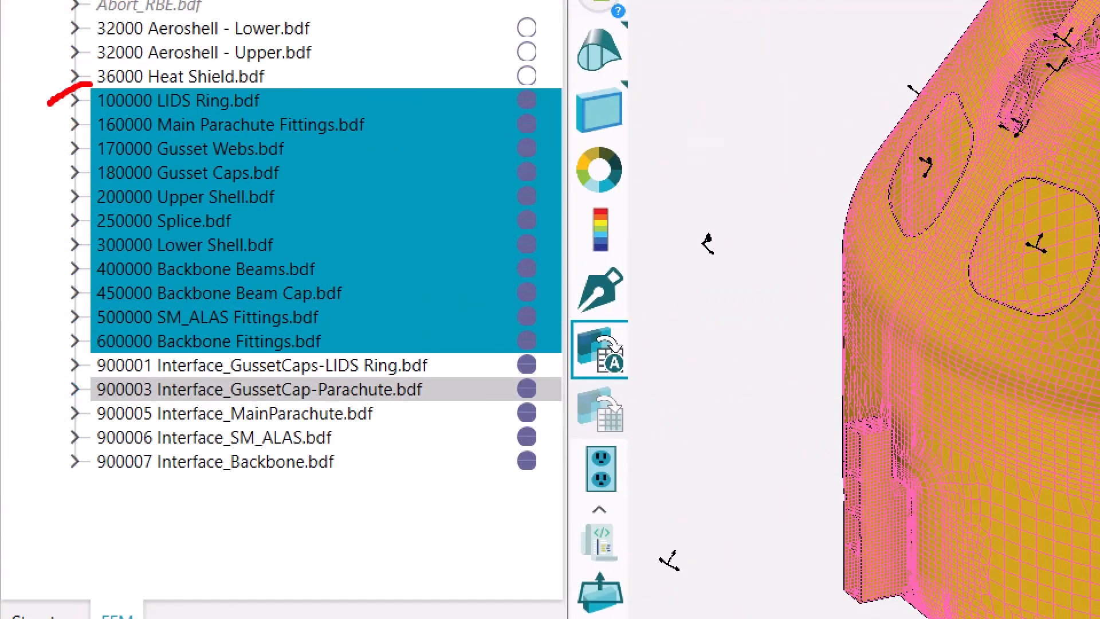
mouse_move(49, 105)
left_mouse_down()
mouse_move(45, 232)
mouse_move(77, 363)
left_mouse_up()
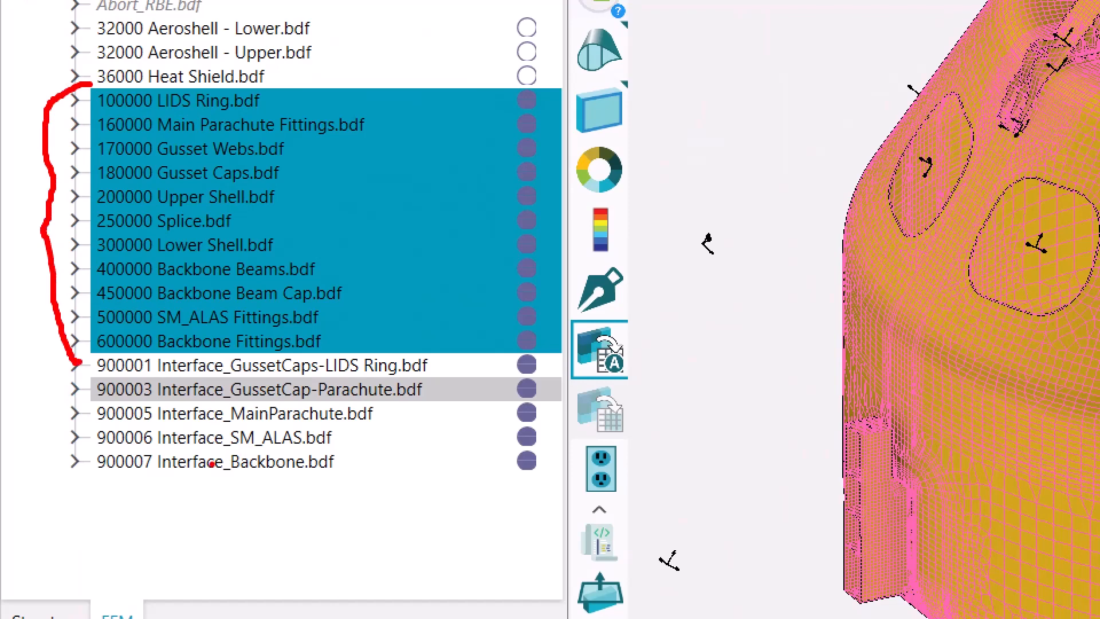
key("Escape")
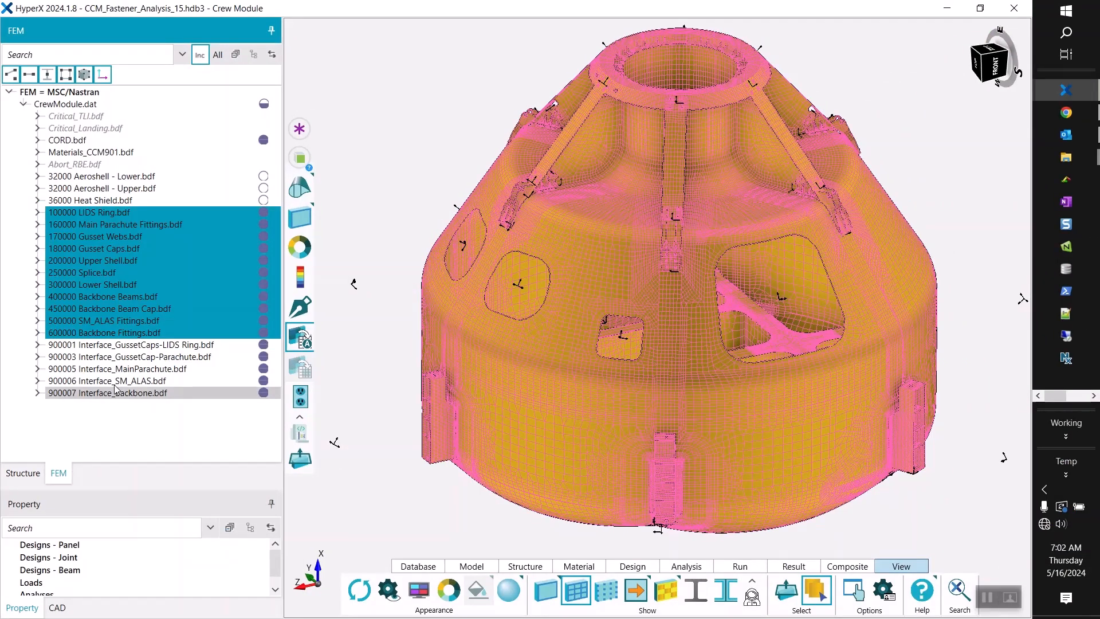
Create structures per include file from the selection, assigning designs to the PCOMP and PSHELL properties and including metal overrides.
right_click(562, 211)
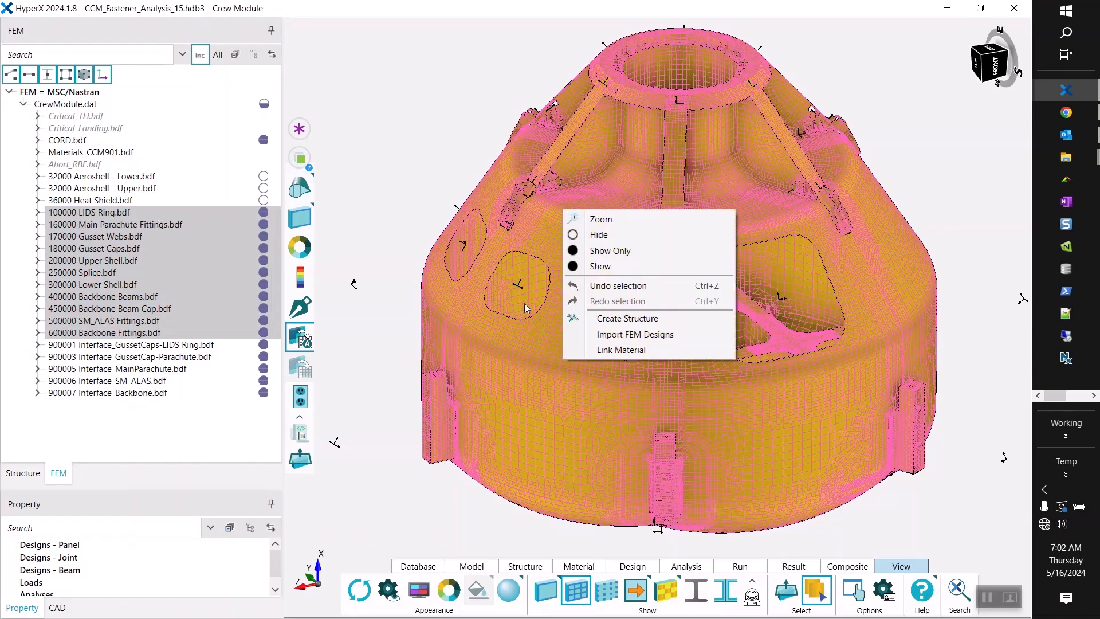
left_click(615, 319)
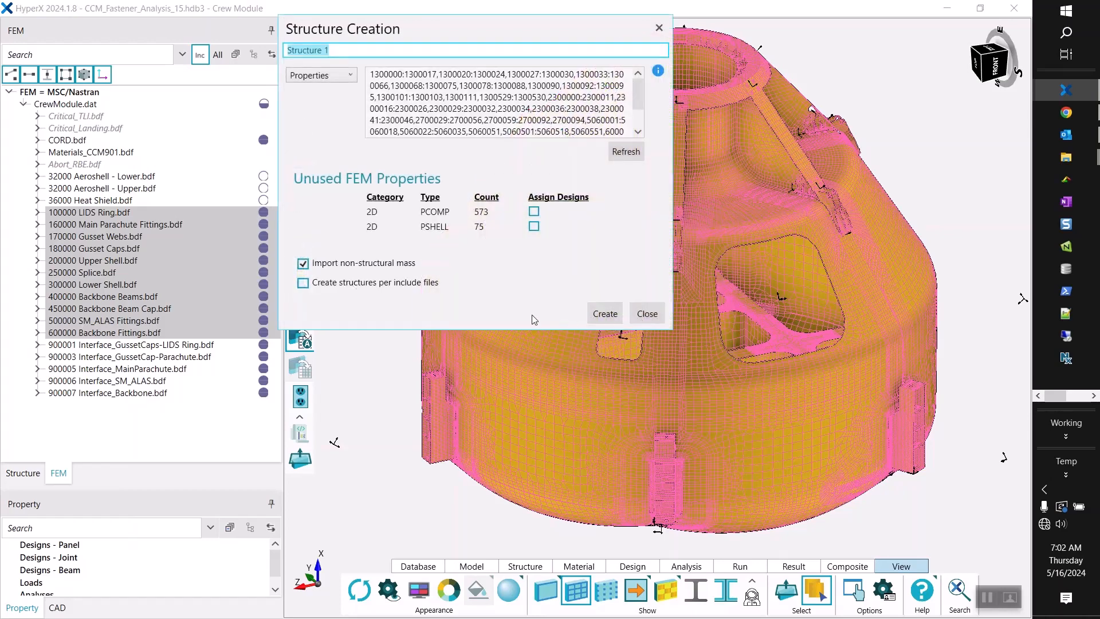
left_click(304, 284)
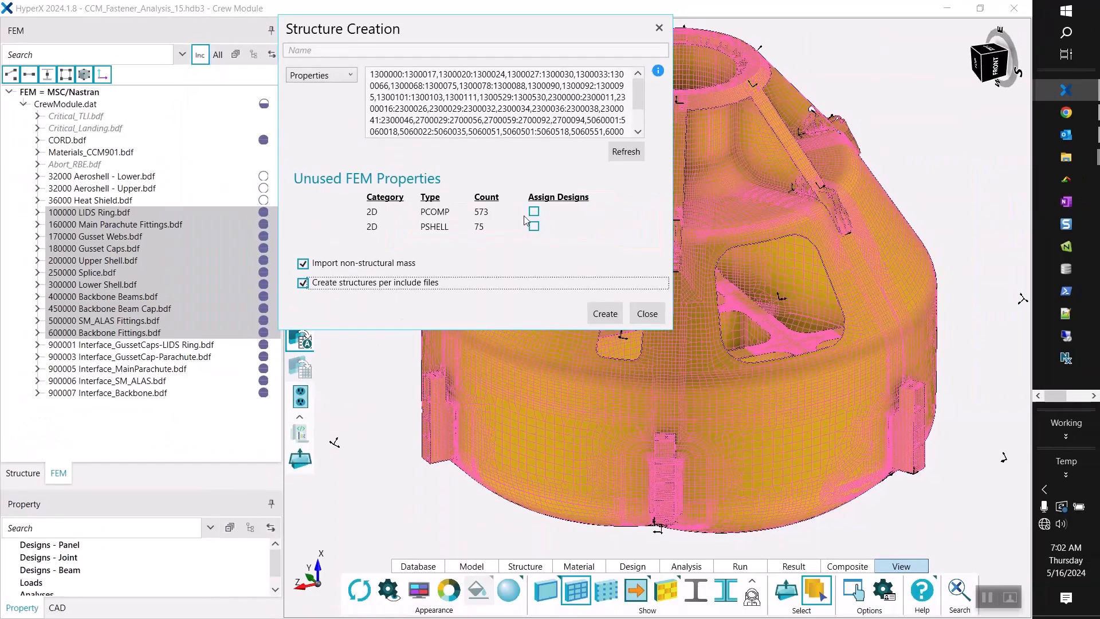
left_click(630, 212)
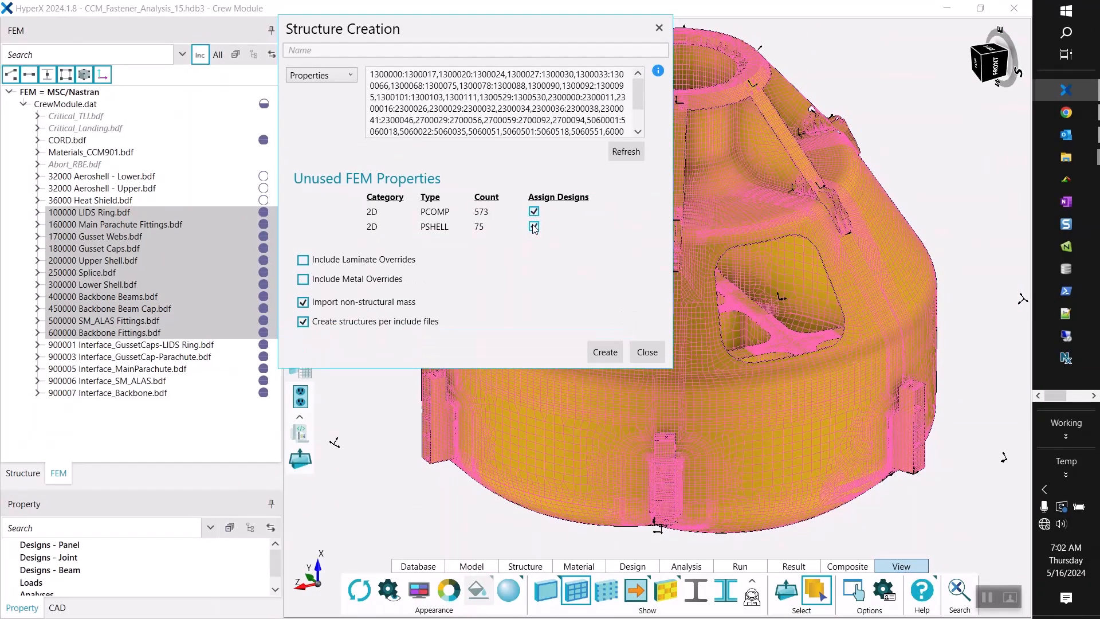
left_click(304, 282)
left_click(602, 351)
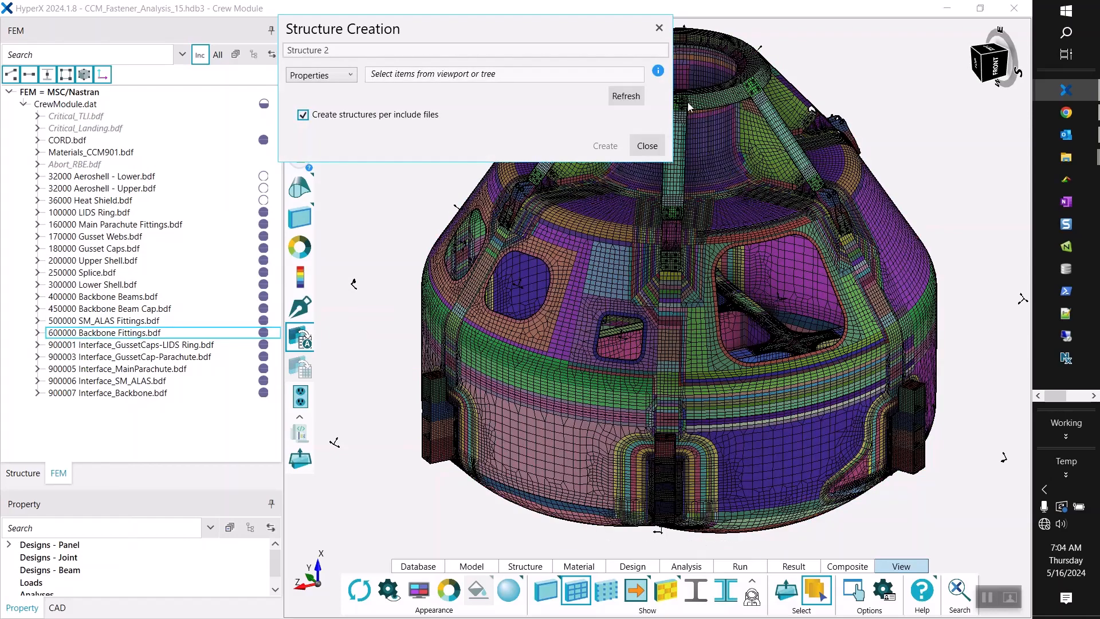
left_click(647, 146)
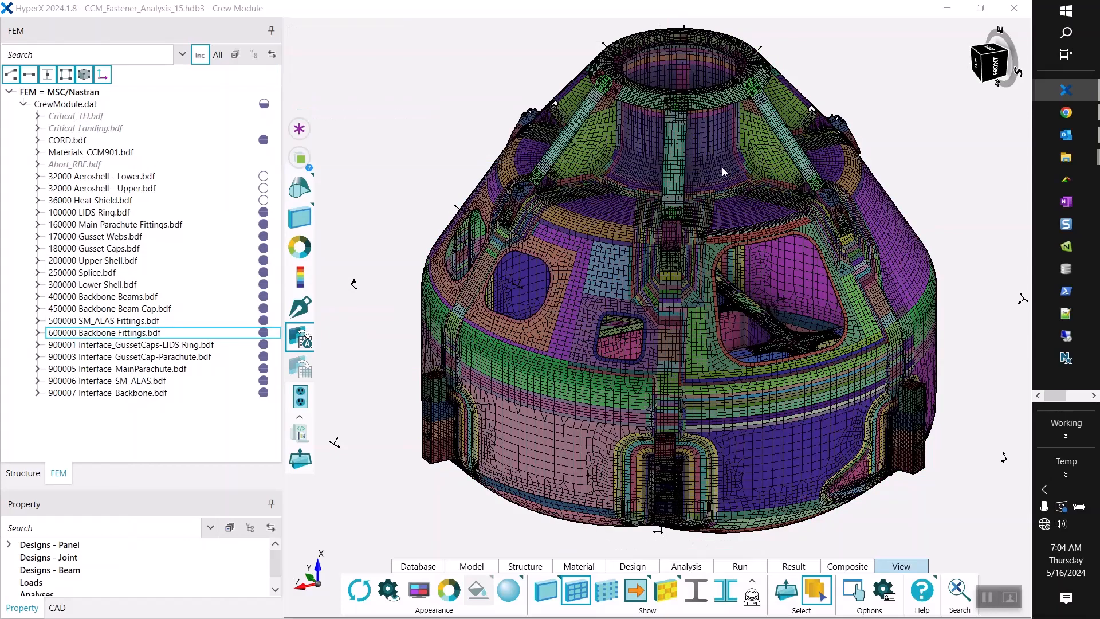
Expand Structures in the Structure tree and highlight each structure in the model, from 300000 Lower Shell through 160000 Main Parachute Fittings.
left_click(23, 473)
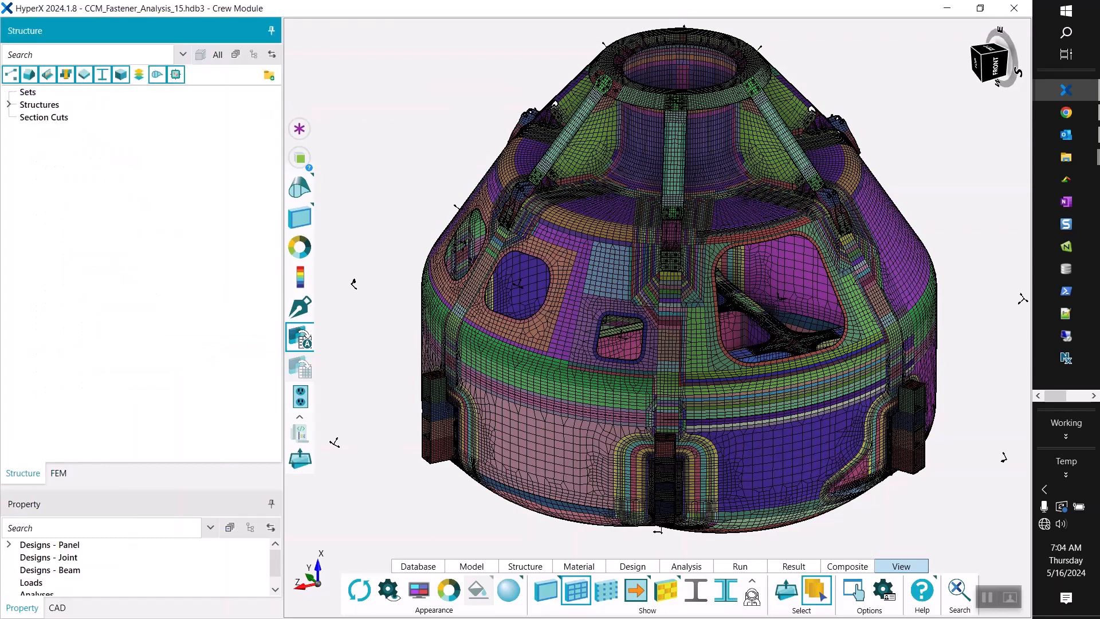
left_click(9, 105)
left_click(73, 118)
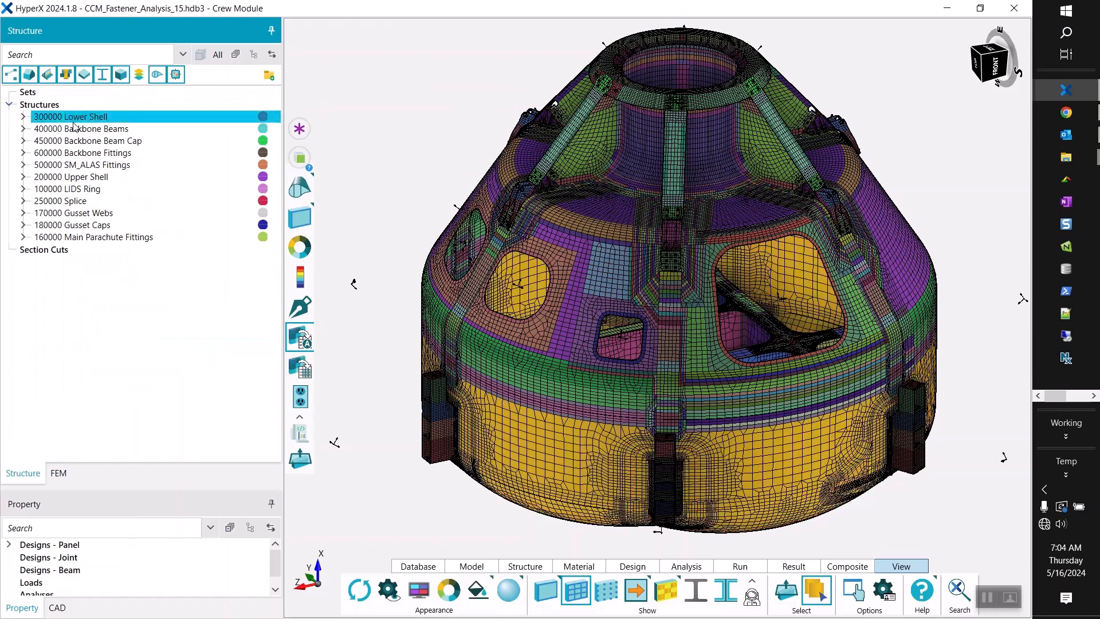
left_click(81, 129)
left_click(81, 141)
left_click(81, 153)
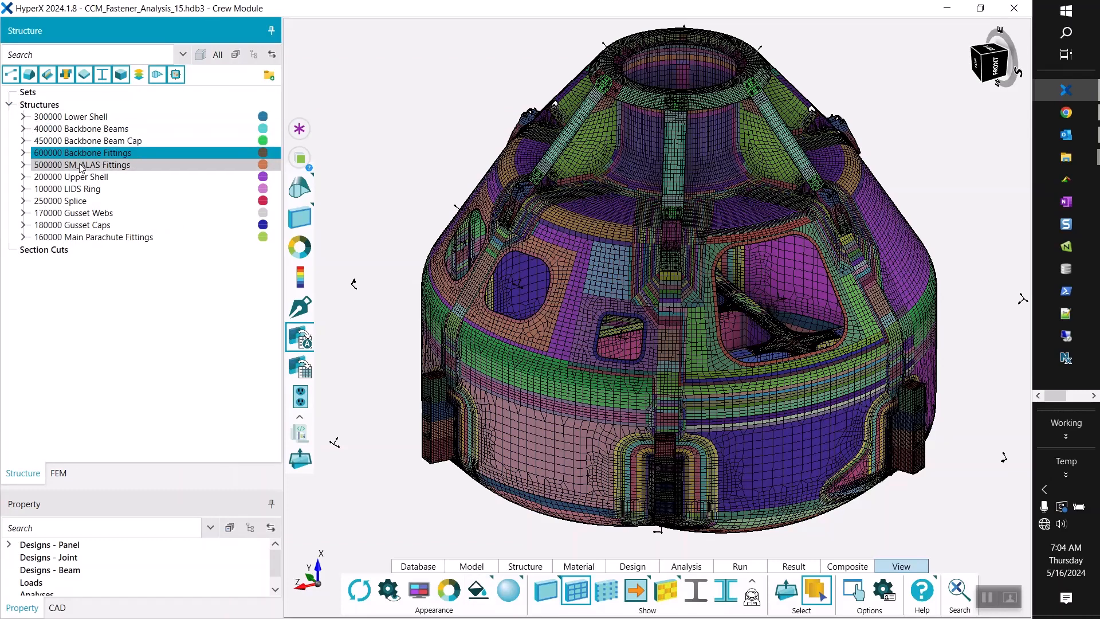
left_click(81, 165)
left_click(81, 177)
left_click(81, 189)
left_click(80, 201)
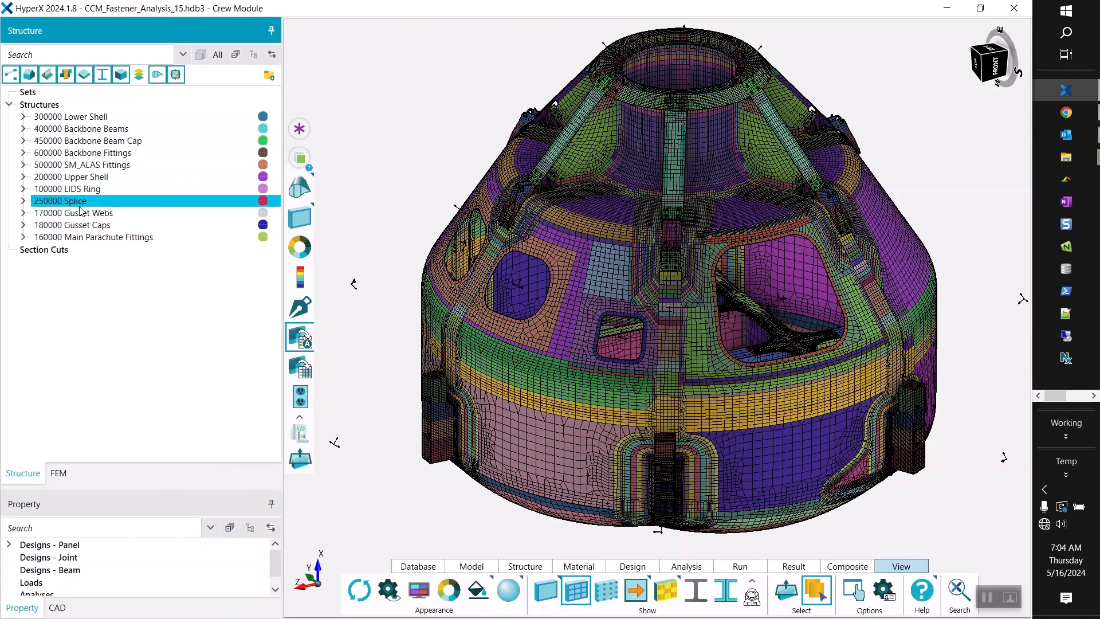
left_click(81, 213)
left_click(81, 225)
left_click(81, 237)
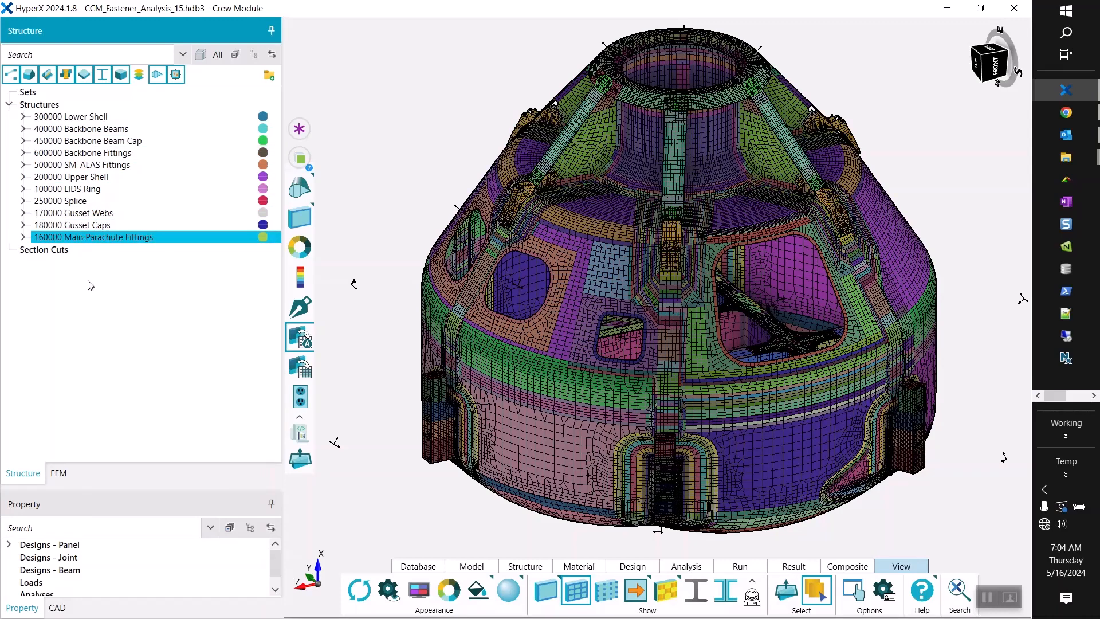
Enlarge the Property tree and expand the panel designs to select the Al 7050-T7451_AMS 4050_T7451 plate.
left_click_drag(109, 486, 105, 285)
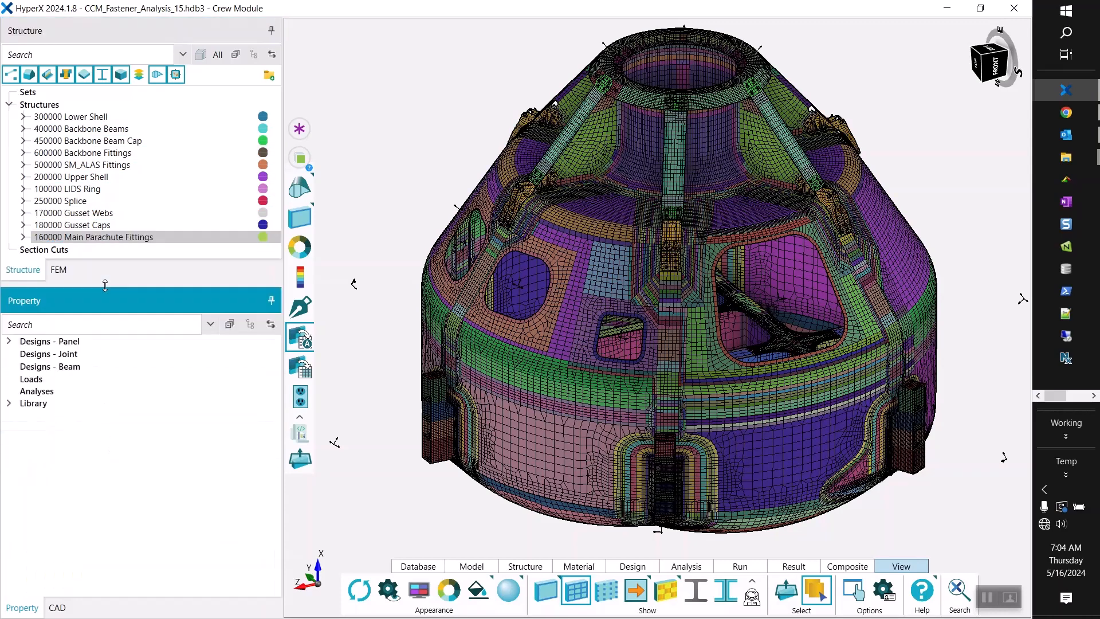
left_click(8, 341)
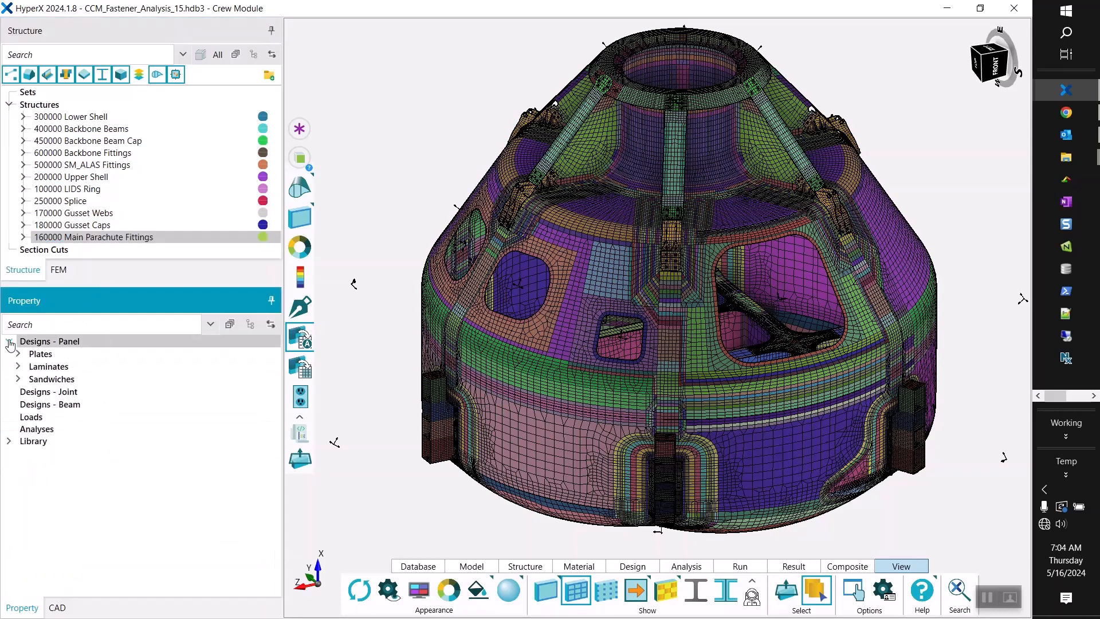
left_click(19, 354)
left_click(54, 367)
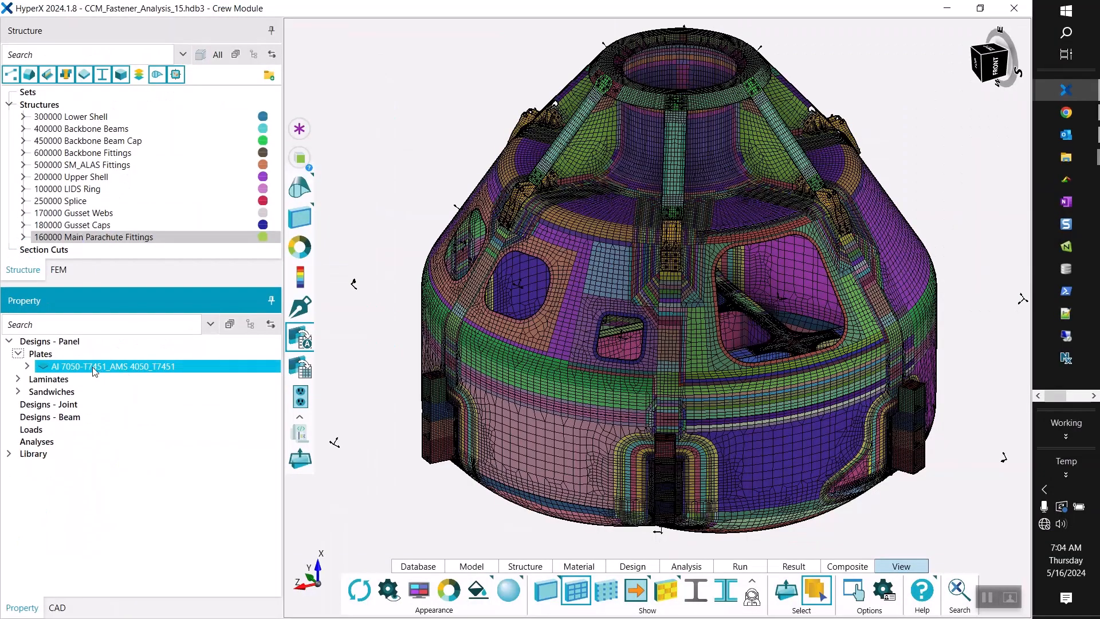
Open the Al 7050-T7451_AMS 4050_T7451 plate design for editing and view its dimension overrides per zone.
right_click(183, 366)
left_click(118, 413)
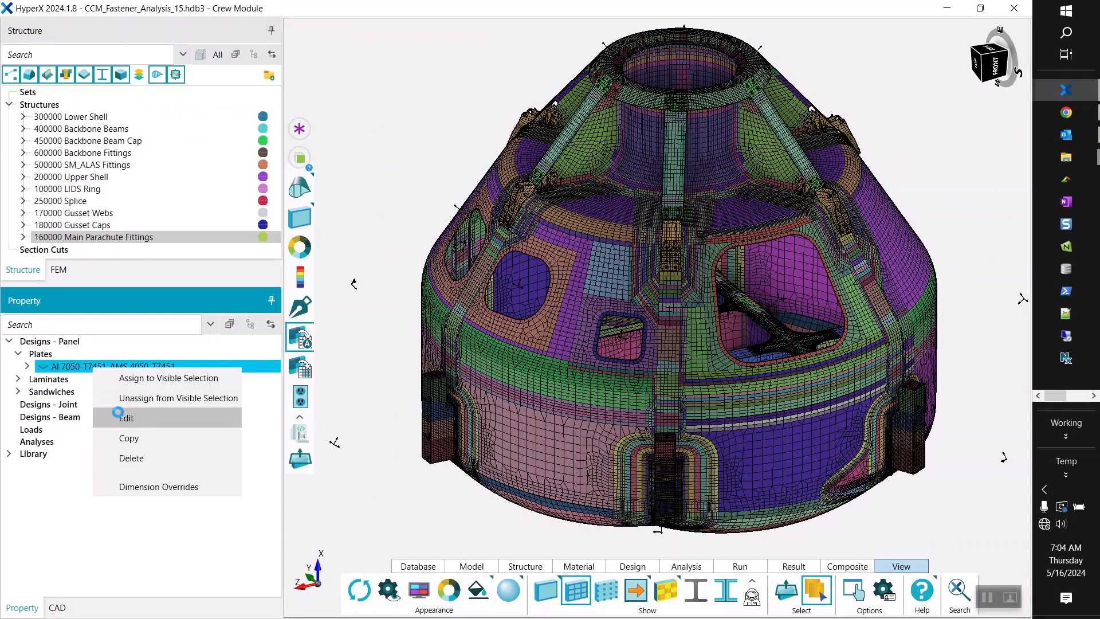
left_click_drag(366, 167, 300, 46)
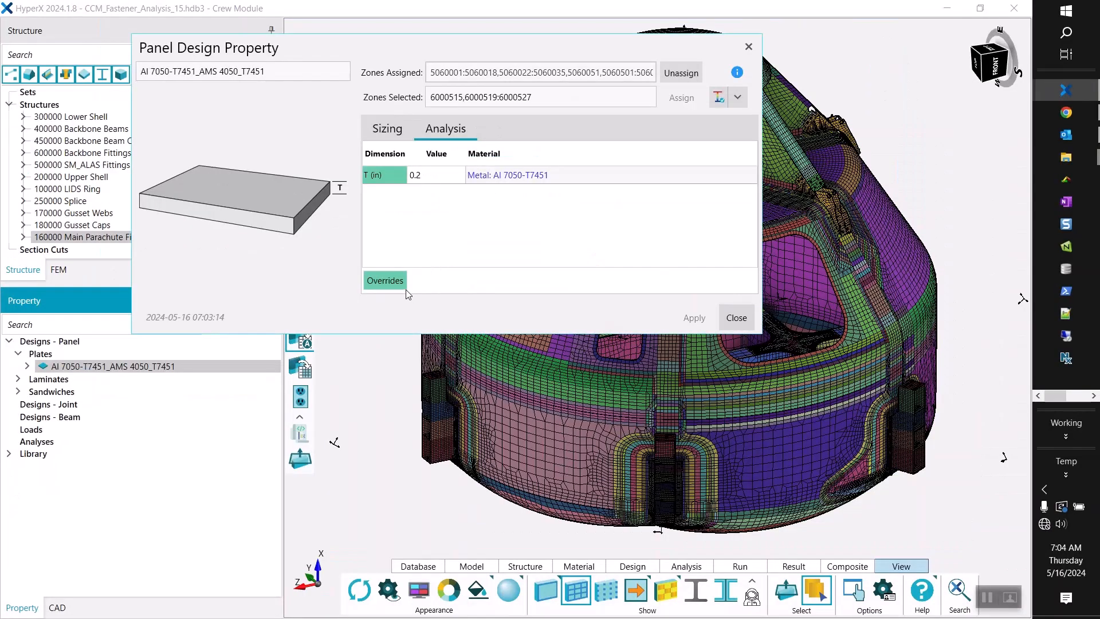
left_click(533, 478)
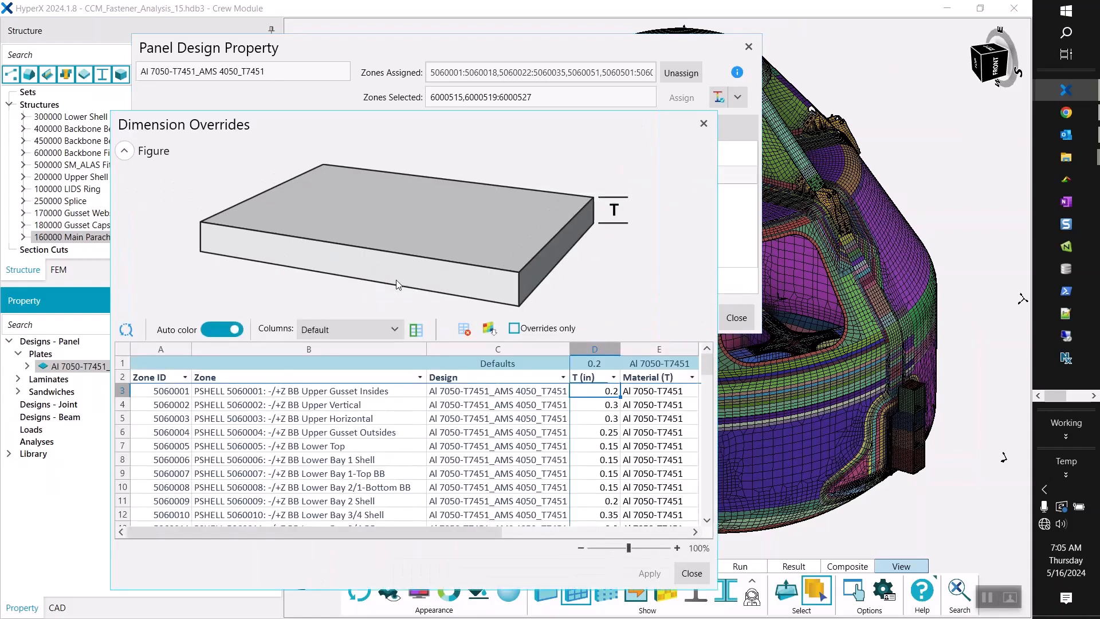
mouse_move(489, 117)
left_mouse_down()
mouse_move(559, 282)
mouse_move(486, 110)
left_mouse_up()
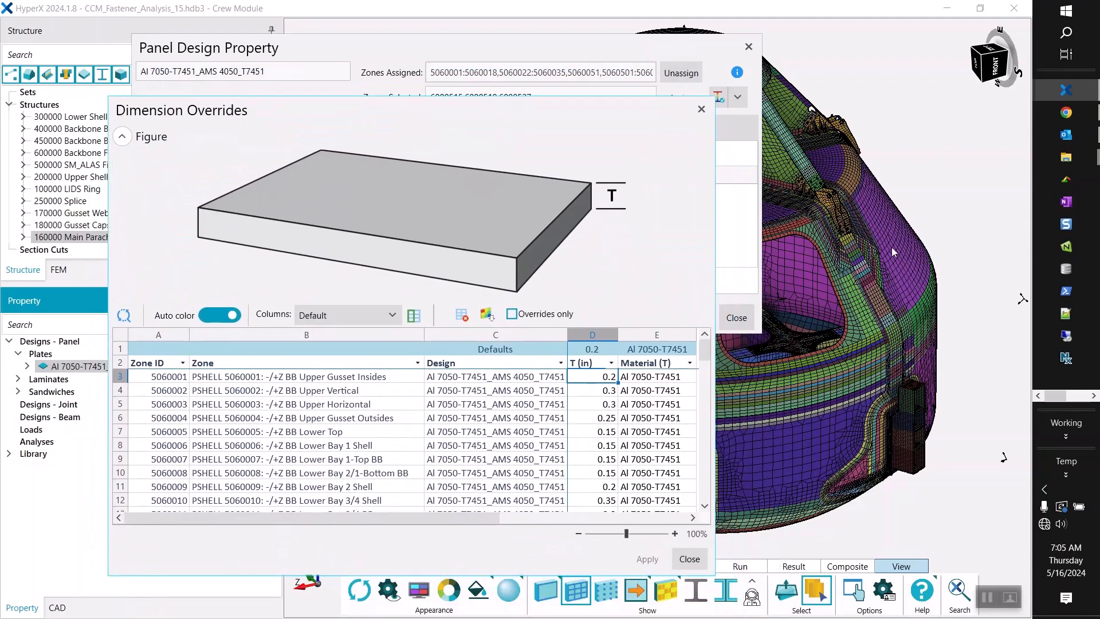
Examine the main parachute fittings alongside the plate's dimension overrides, closing the overrides table and the design property.
scroll(864, 228, "up", 8)
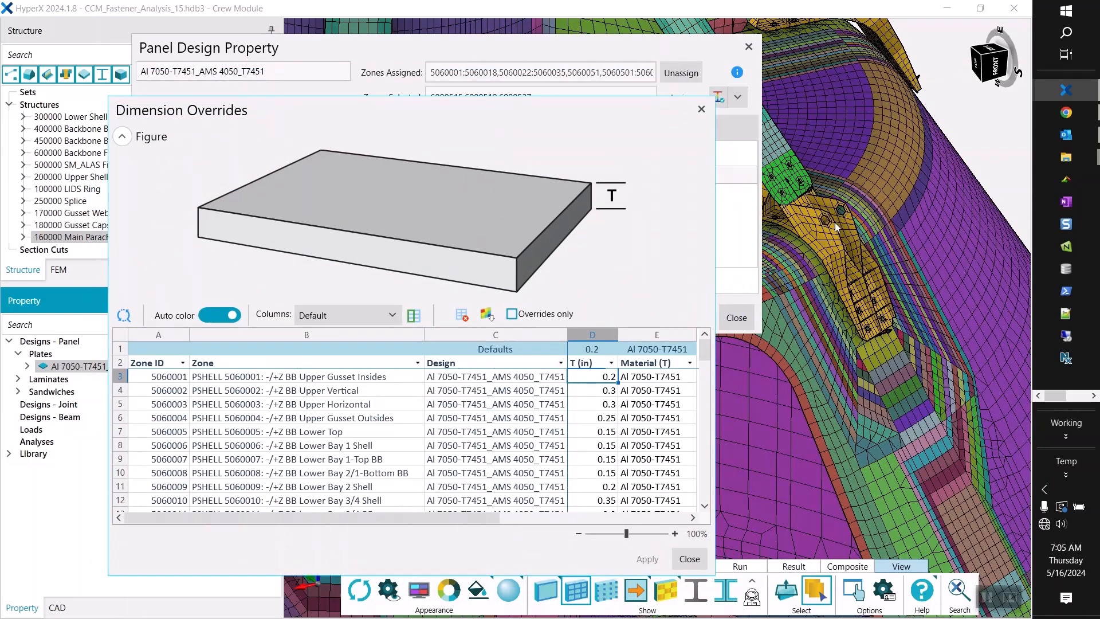
mouse_move(835, 224)
middle_mouse_down()
mouse_move(859, 169)
mouse_move(819, 232)
middle_mouse_up()
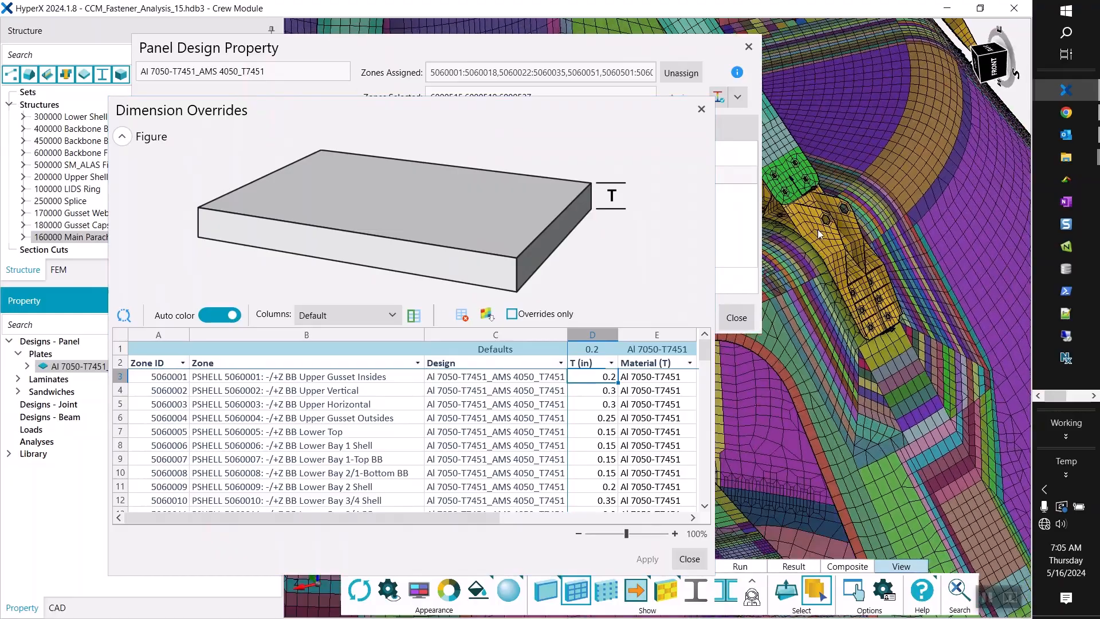
scroll(876, 243, "down", 8)
scroll(789, 147, "up", 4)
scroll(919, 159, "up", 5)
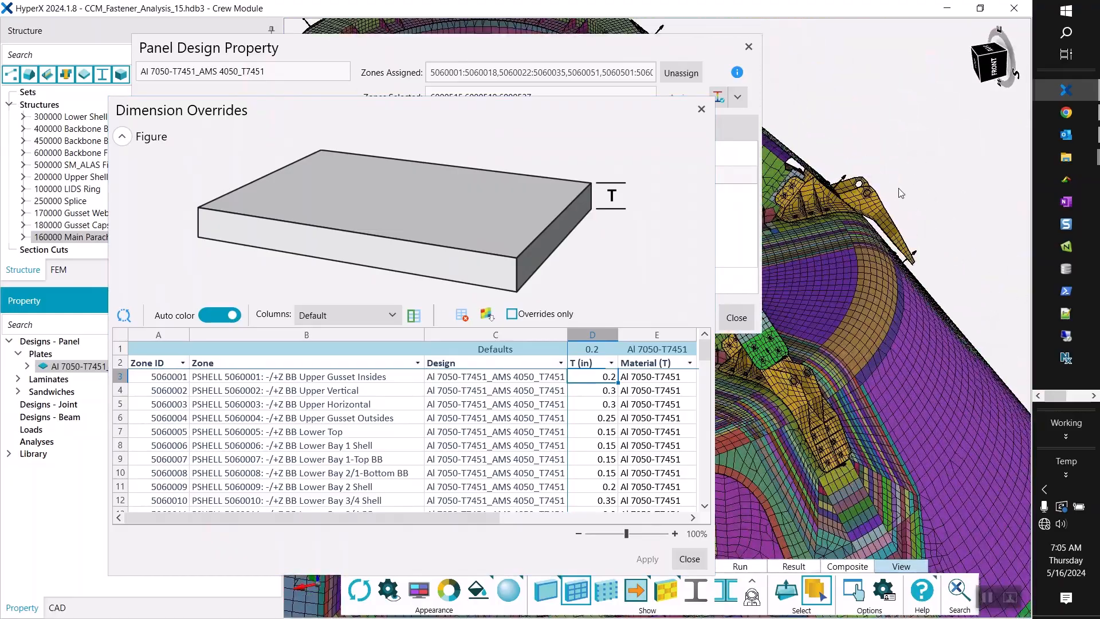
middle_click_drag(898, 189, 918, 164)
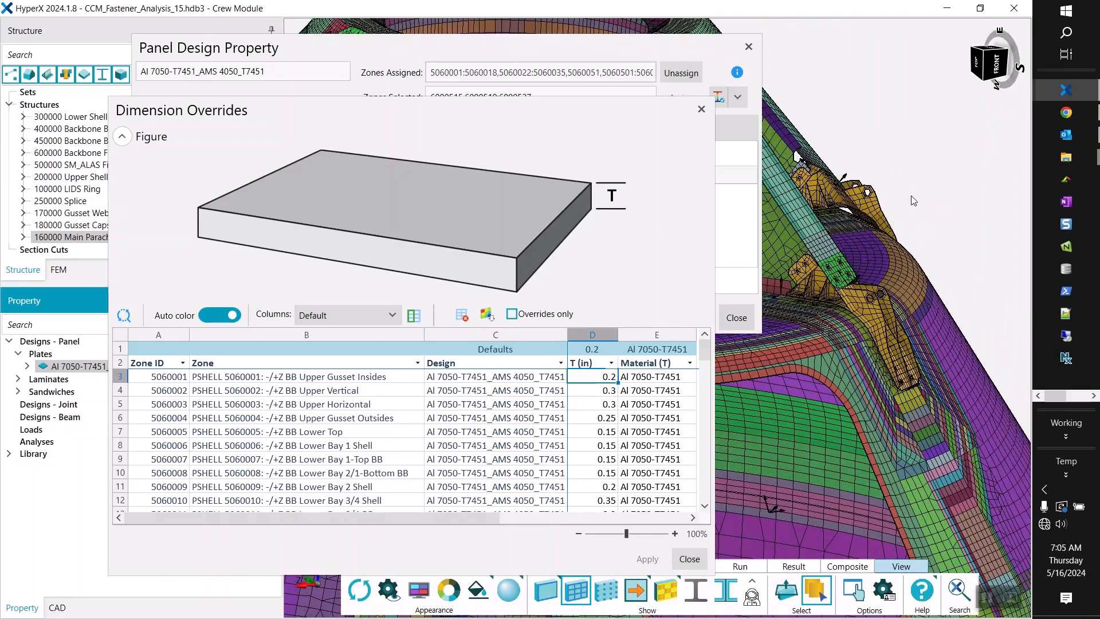
middle_click_drag(904, 250, 943, 140)
scroll(898, 208, "up", 6)
scroll(863, 258, "down", 7)
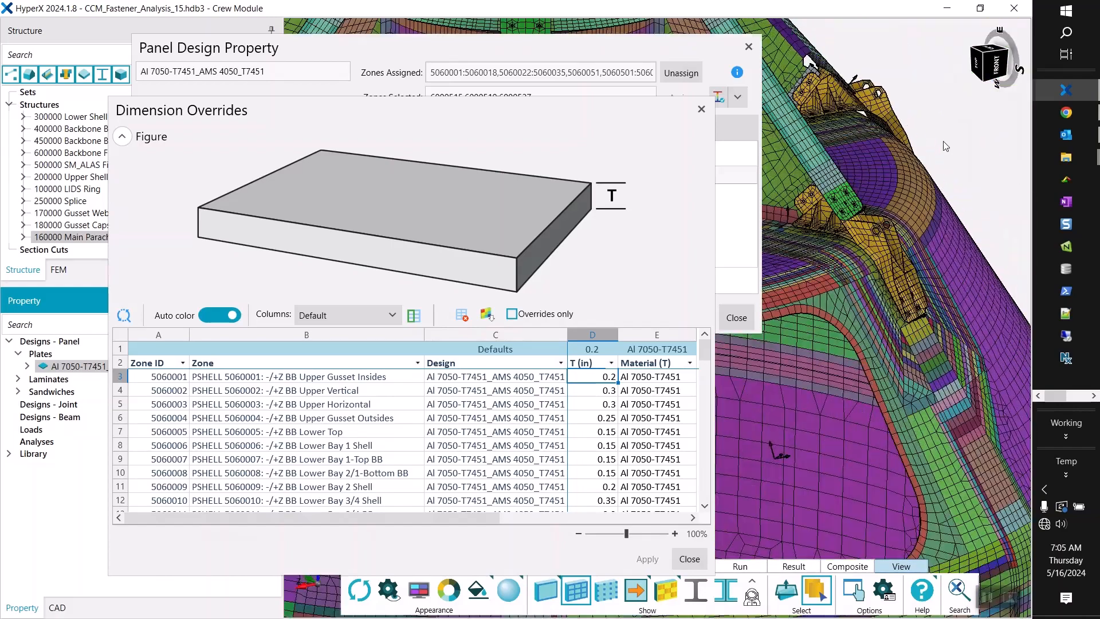
scroll(943, 139, "up", 3)
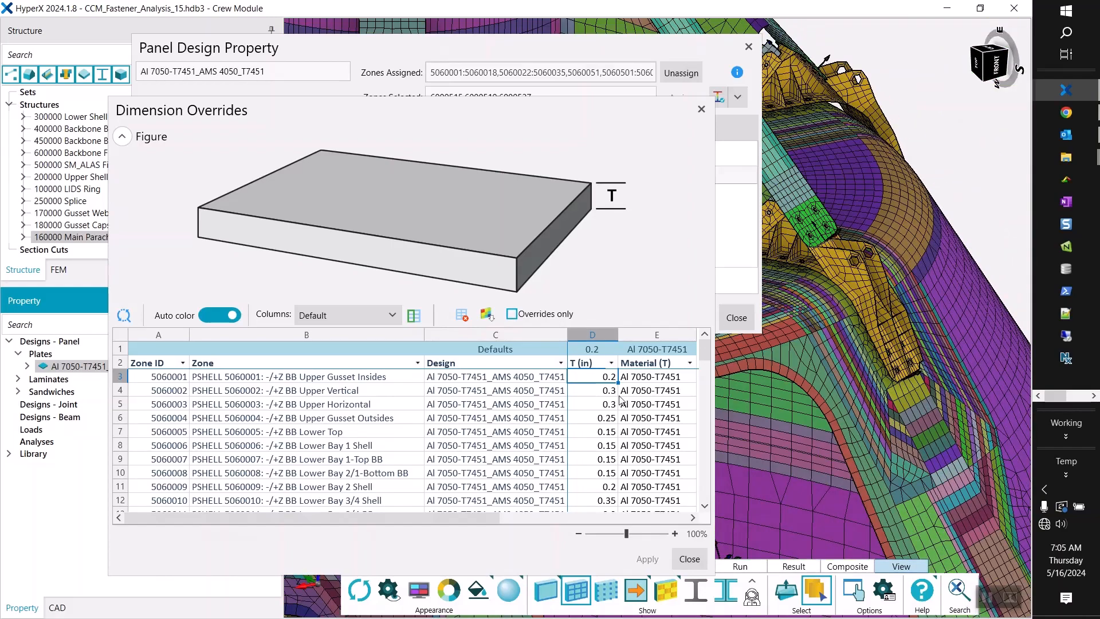
left_click(690, 559)
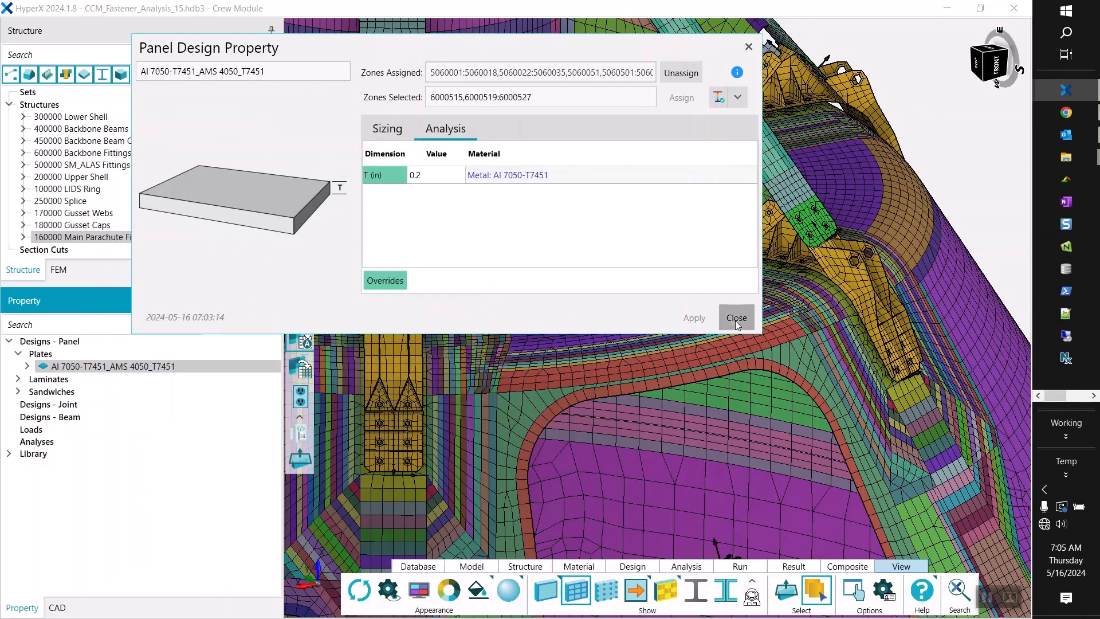
left_click(736, 319)
Expand Laminates in a widened Property tree and highlight the zones of the PCOMP designs, ending with PCOMP Imported Laminates.
left_click(17, 380)
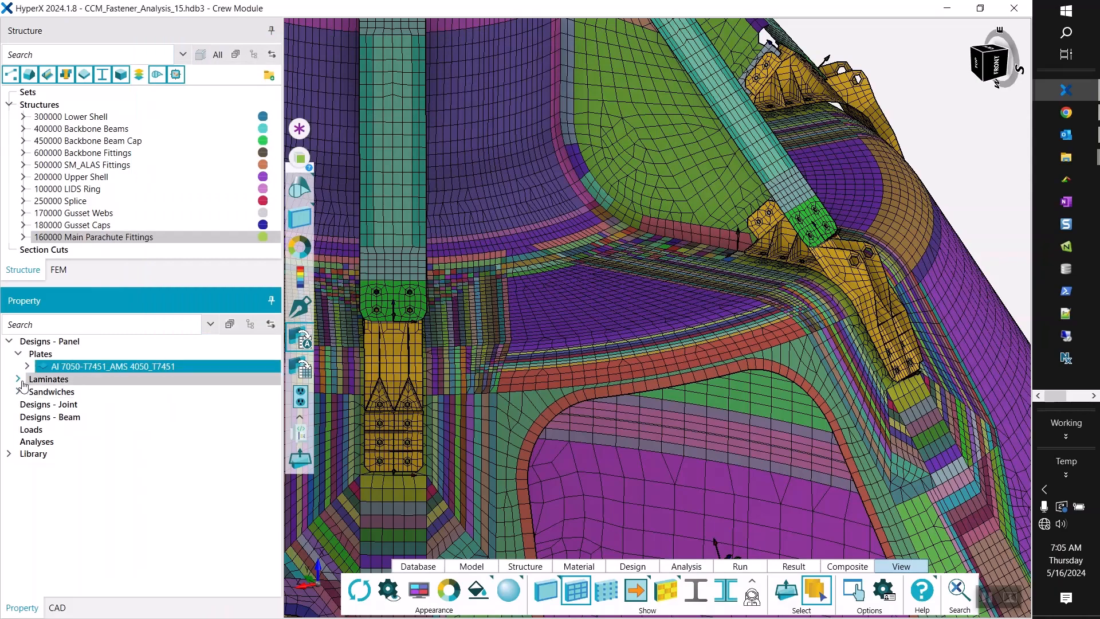
left_click_drag(282, 365, 347, 365)
scroll(606, 445, "down", 5)
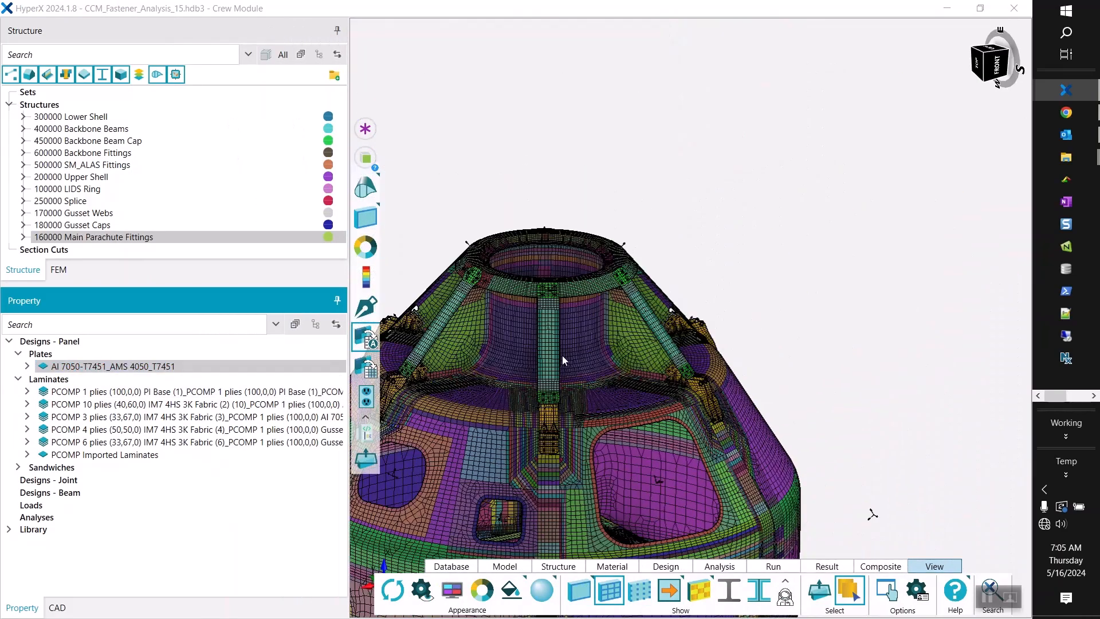
scroll(562, 355, "down", 3)
scroll(521, 374, "up", 7)
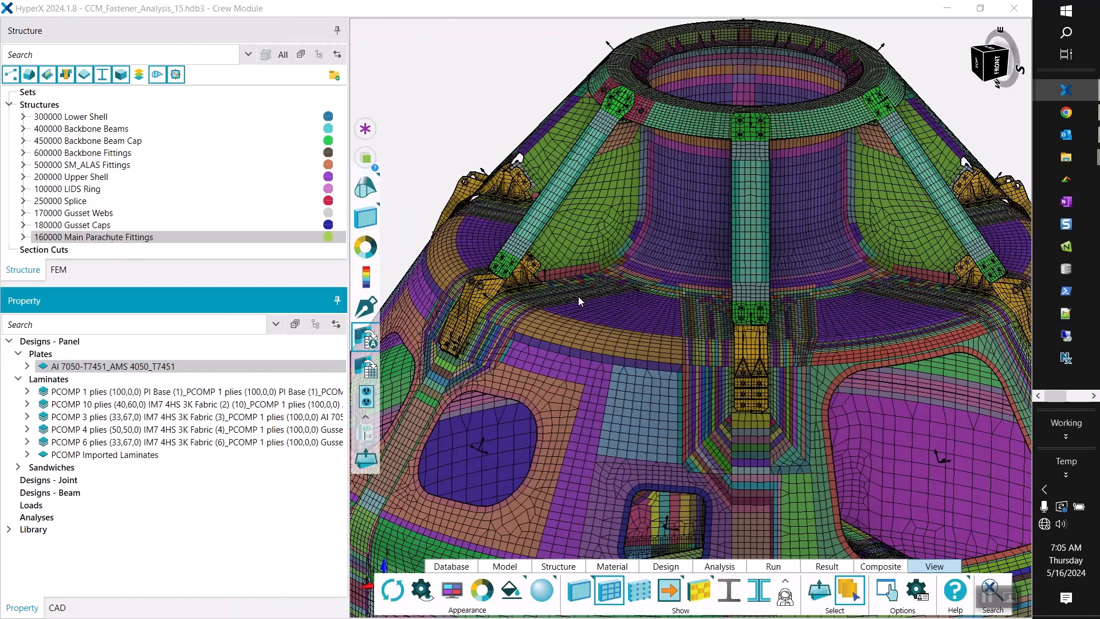
left_click(182, 404)
left_click(181, 417)
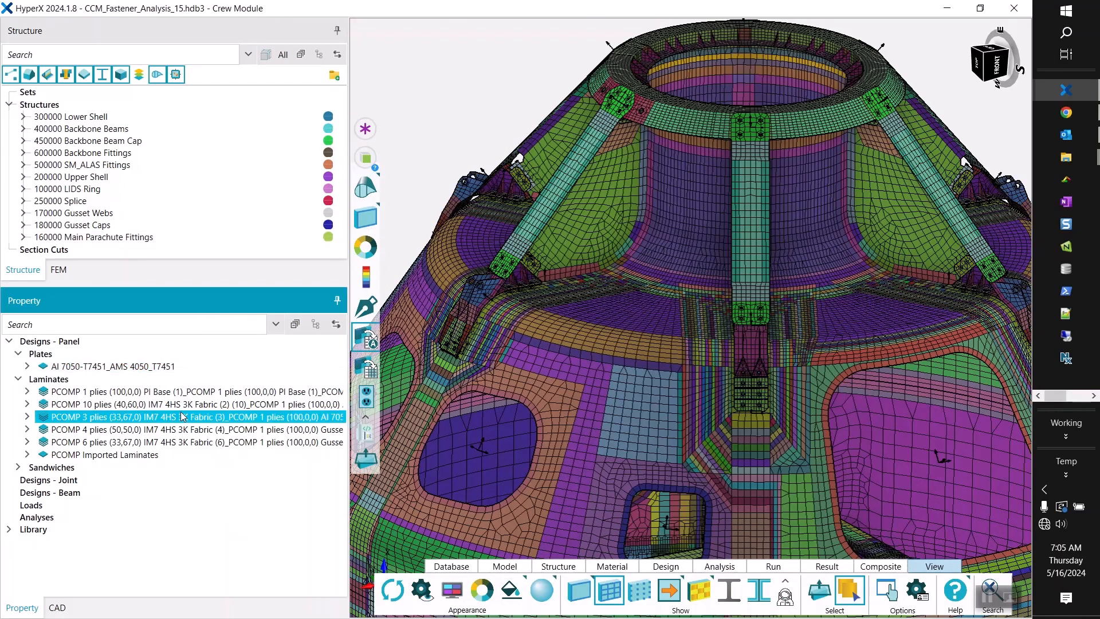
left_click(182, 429)
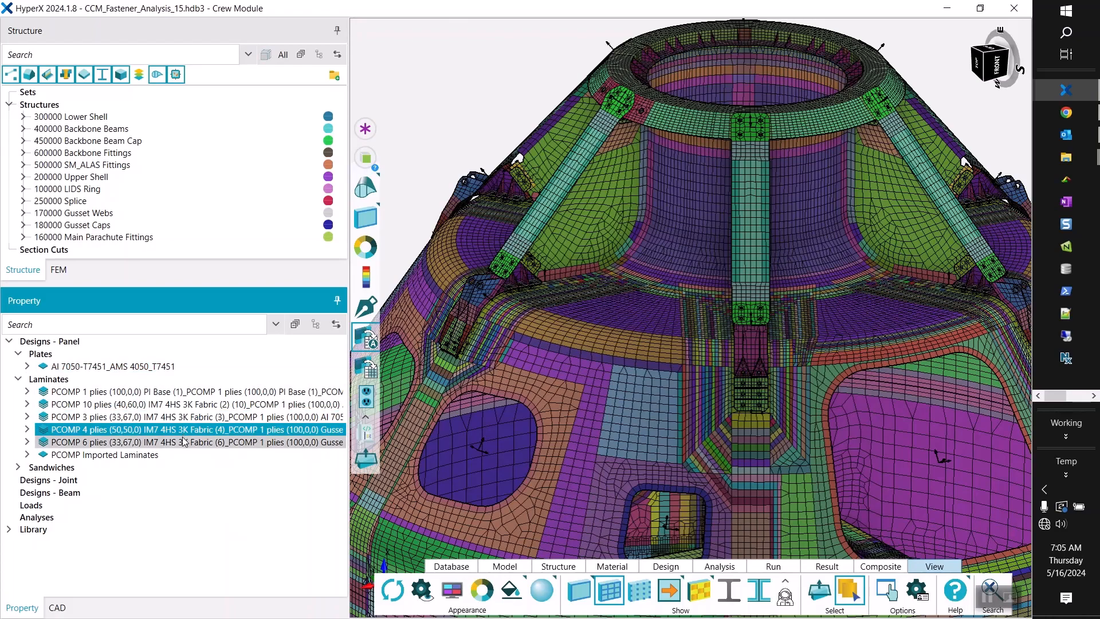
left_click(184, 441)
left_click(166, 451)
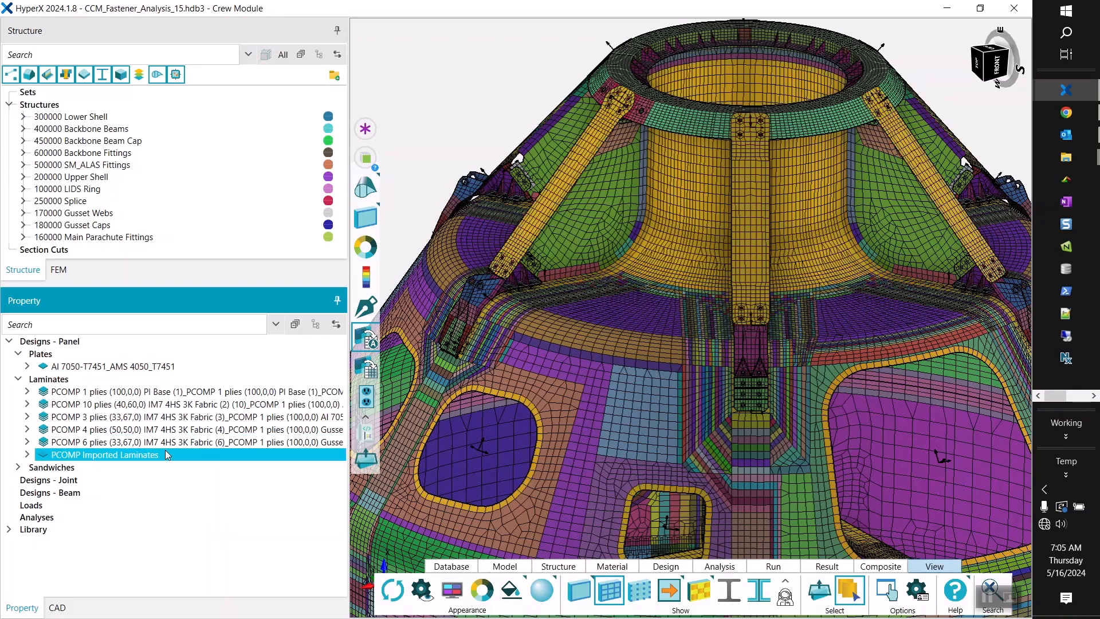
scroll(583, 356, "down", 3)
scroll(631, 318, "up", 3)
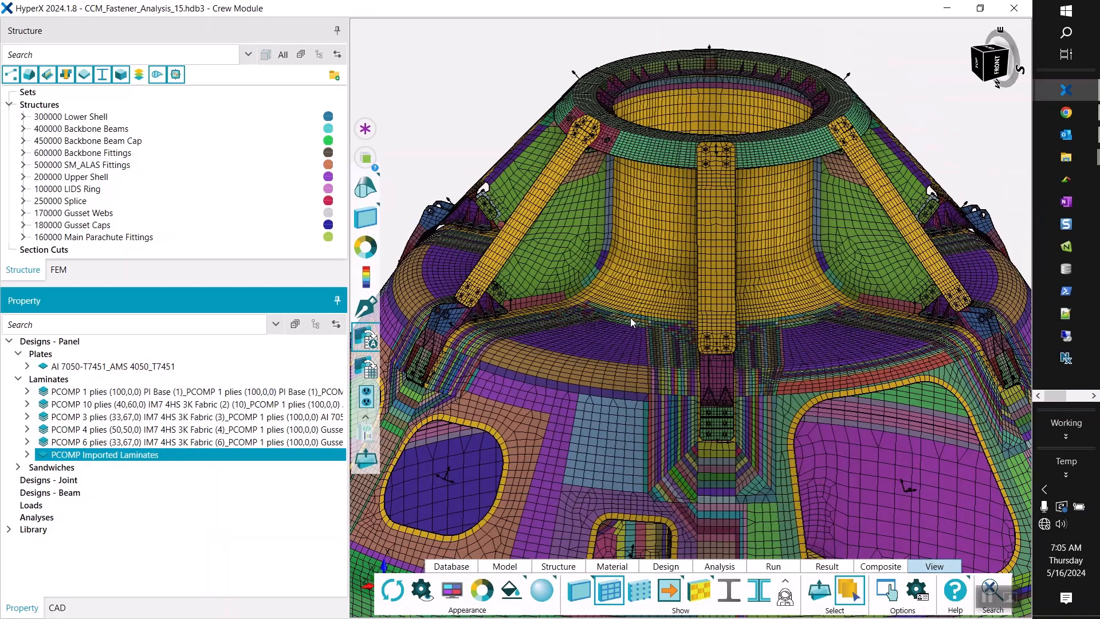
Expand PCOMP Imported Laminates, open its design property to check the laminate overrides, and close it again.
double_click(110, 455)
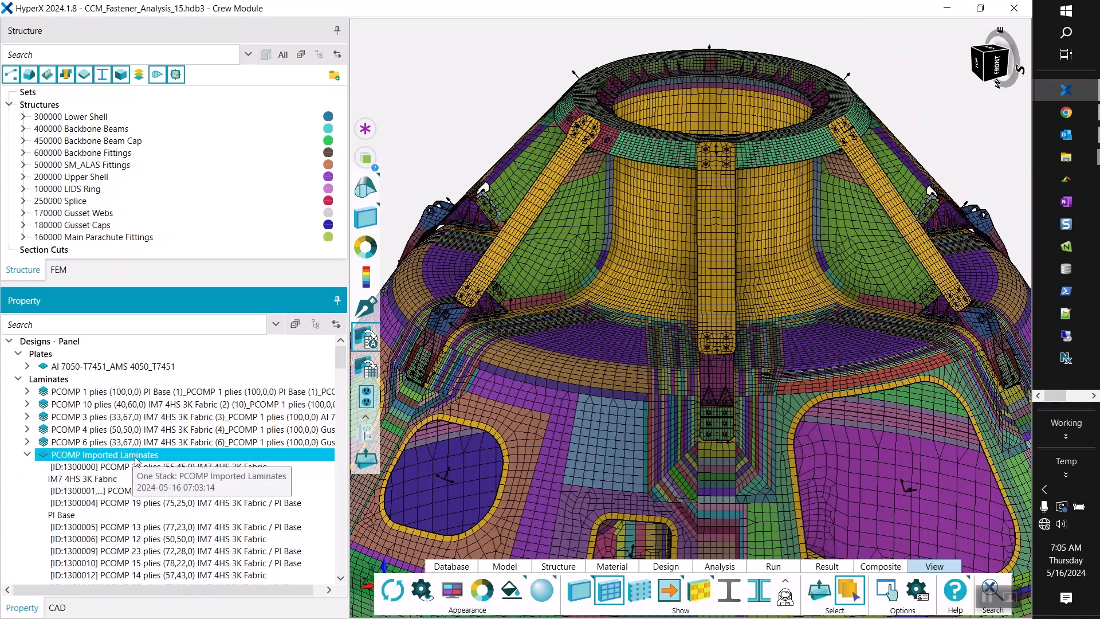
right_click(142, 458)
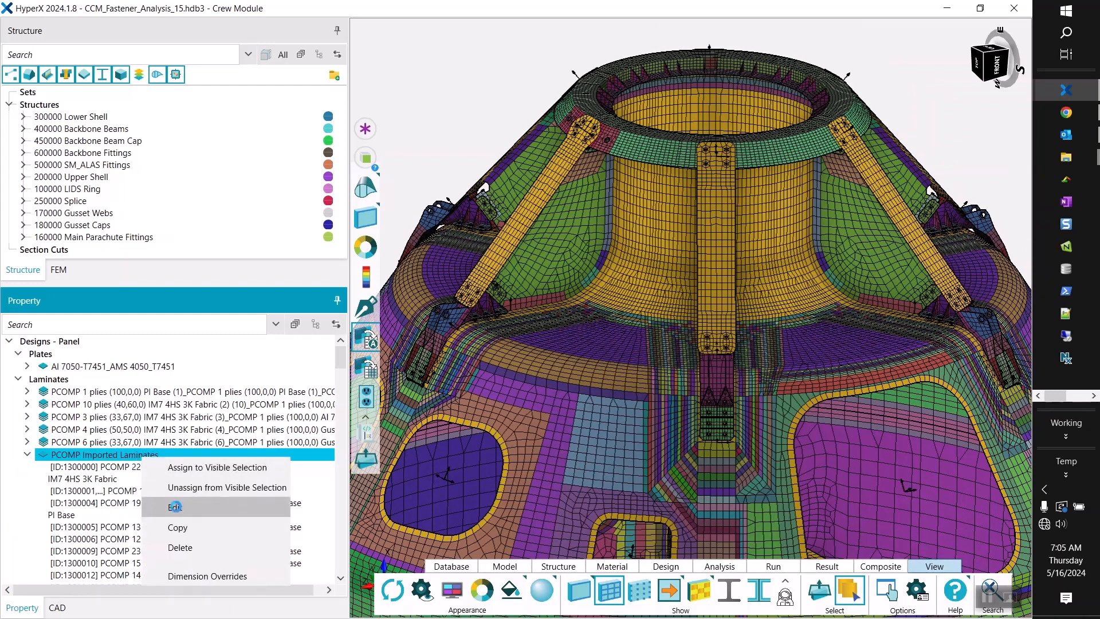
left_click(174, 507)
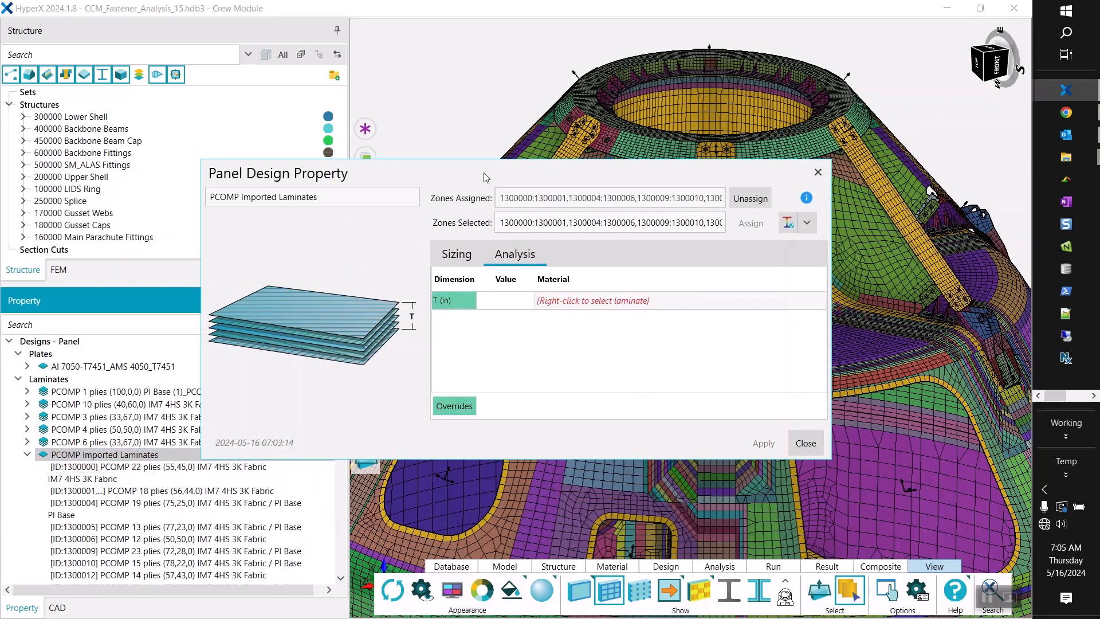
left_click_drag(486, 176, 359, 38)
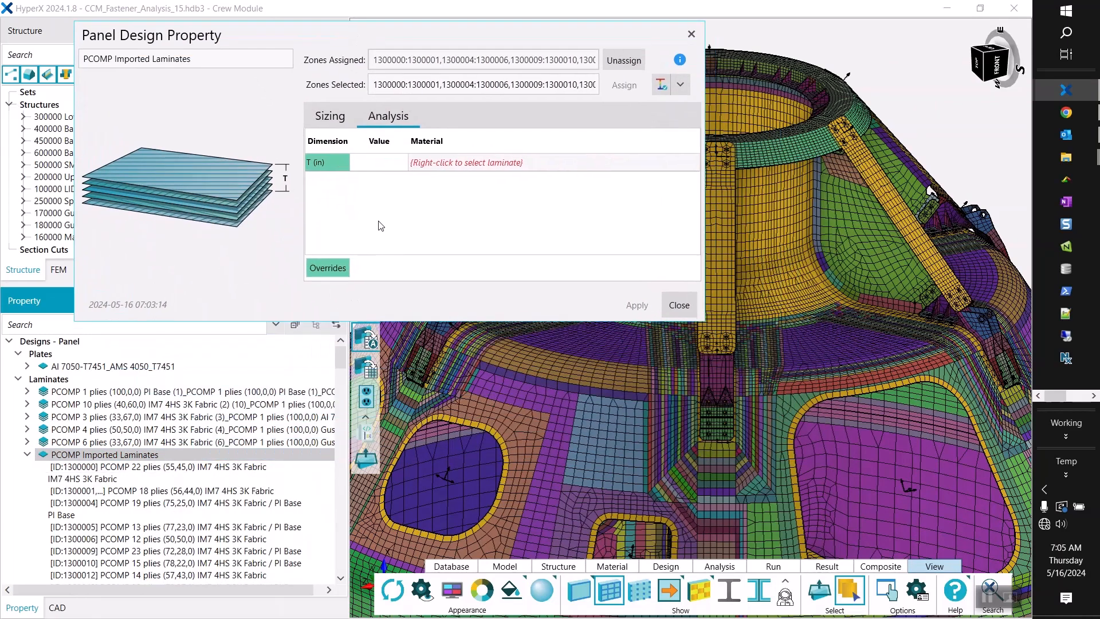
left_click(338, 271)
left_click(679, 305)
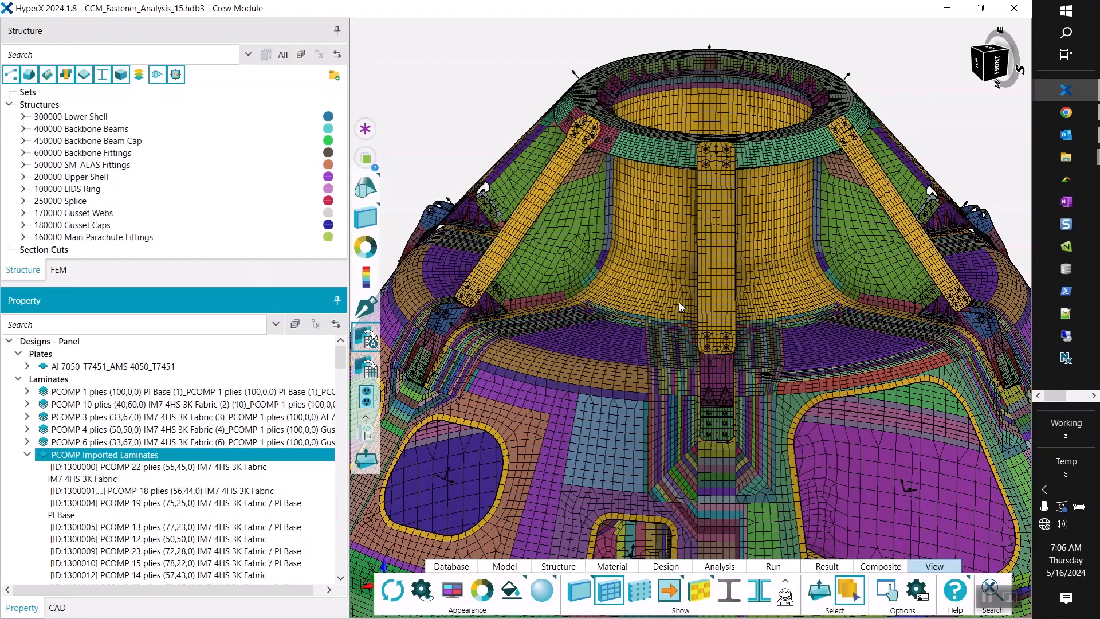
Collapse PCOMP Imported Laminates and clear the selection with the whole crew module in view.
left_click(27, 455)
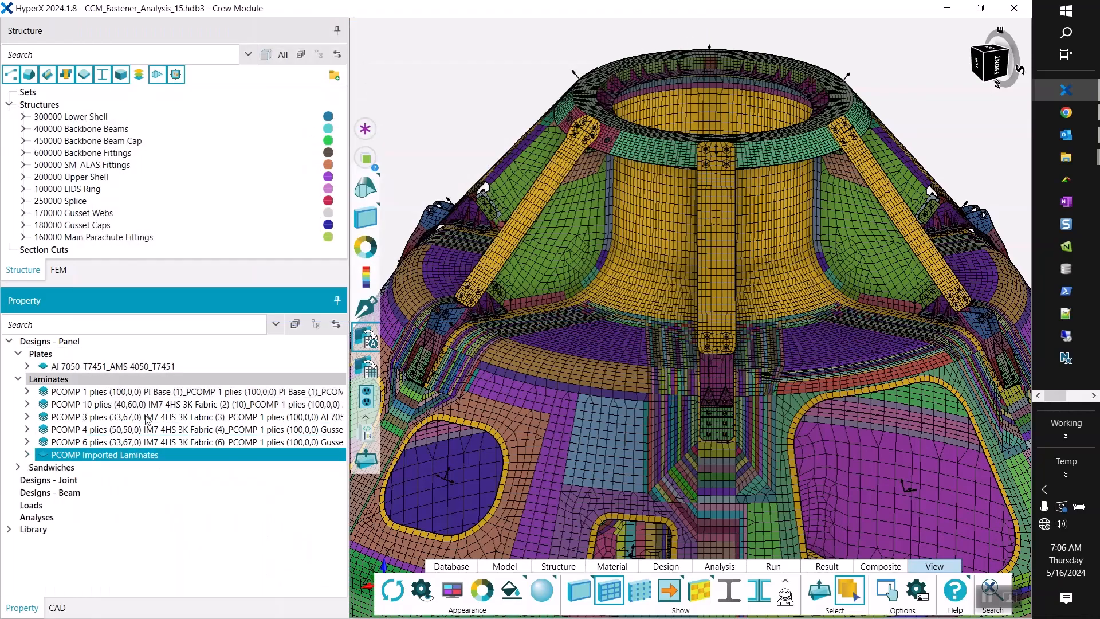
scroll(575, 329, "down", 5)
scroll(625, 500, "up", 4)
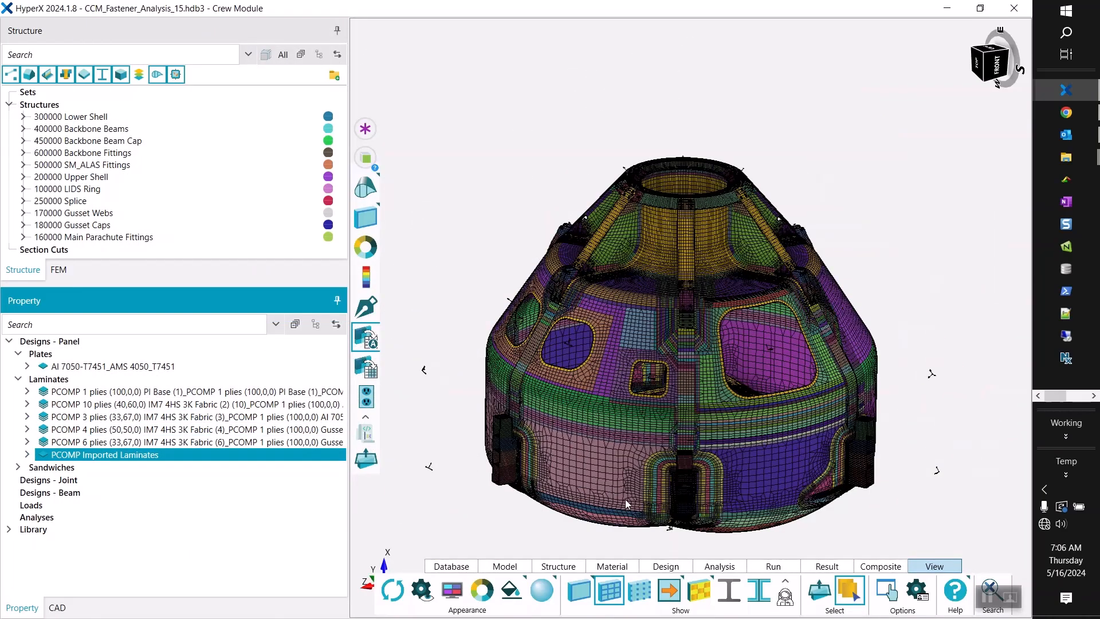
left_click(483, 105)
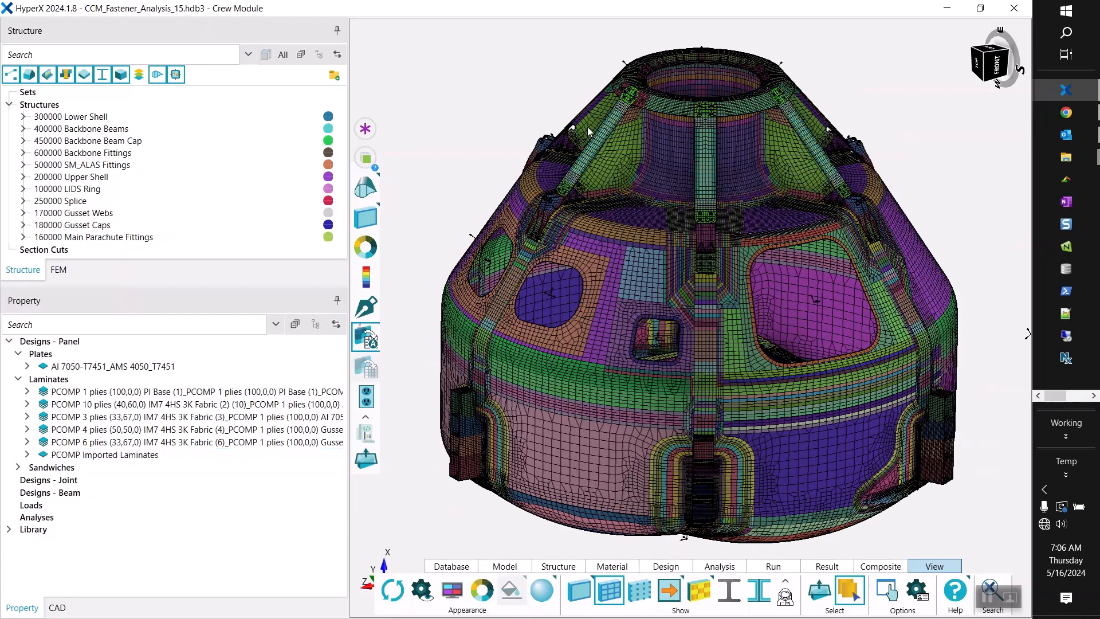
Display the FEM include files in an enlarged tree and hide the coordinate systems.
scroll(539, 201, "up", 6)
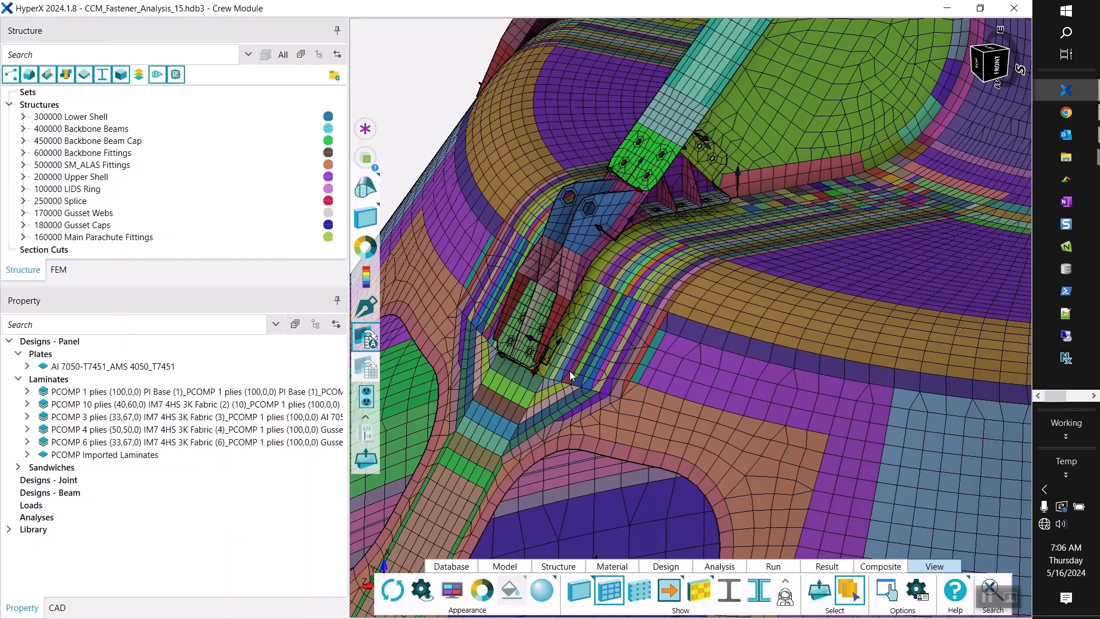
scroll(569, 370, "down", 10)
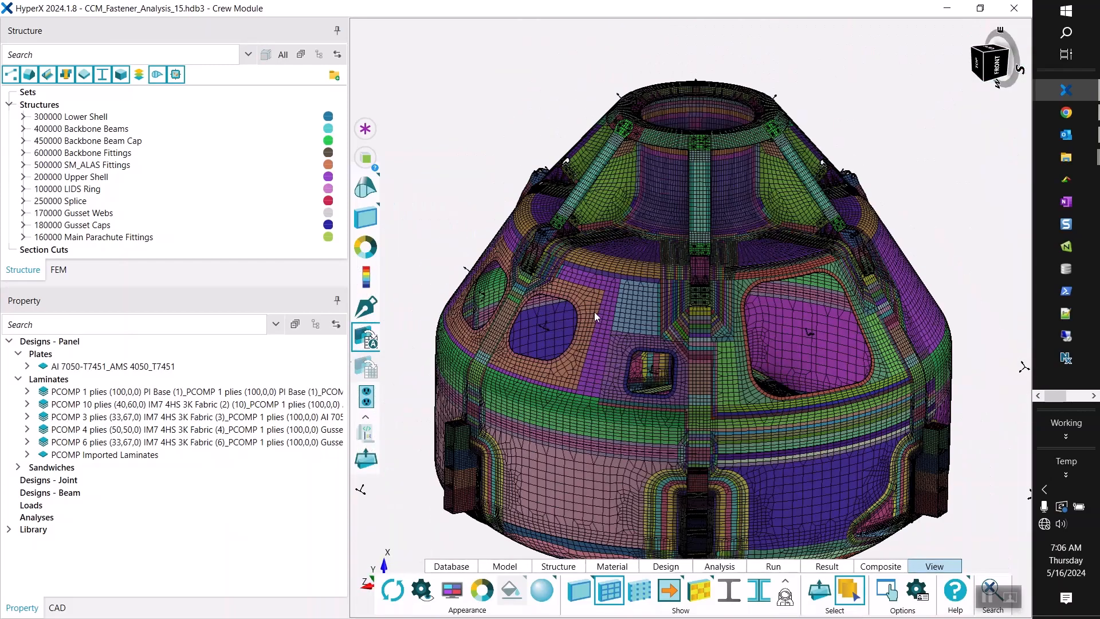
scroll(593, 312, "up", 2)
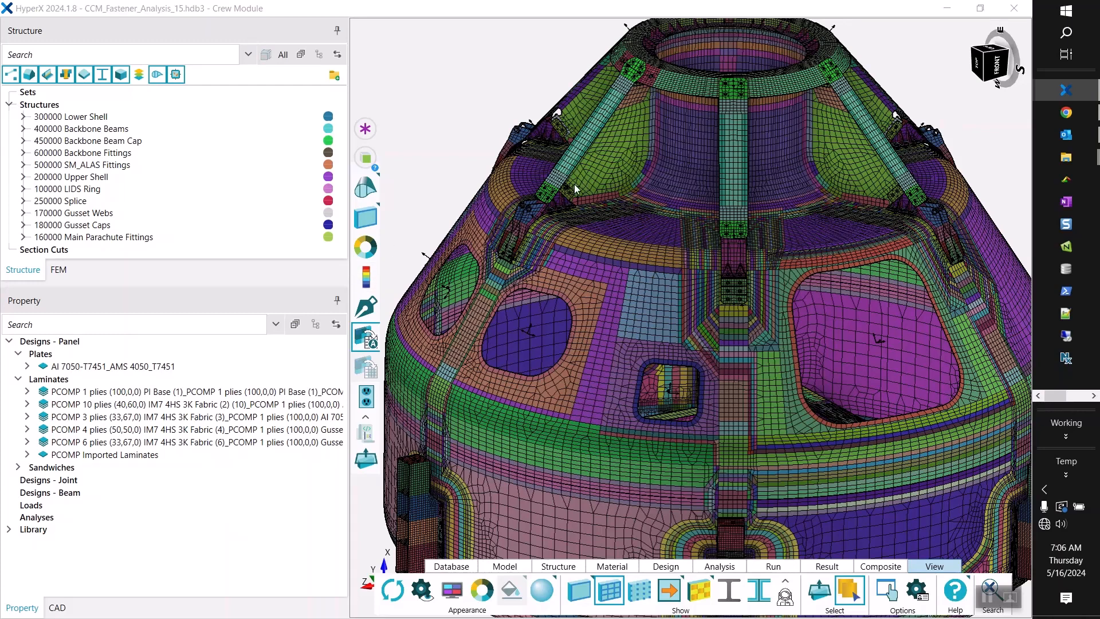
left_click(60, 270)
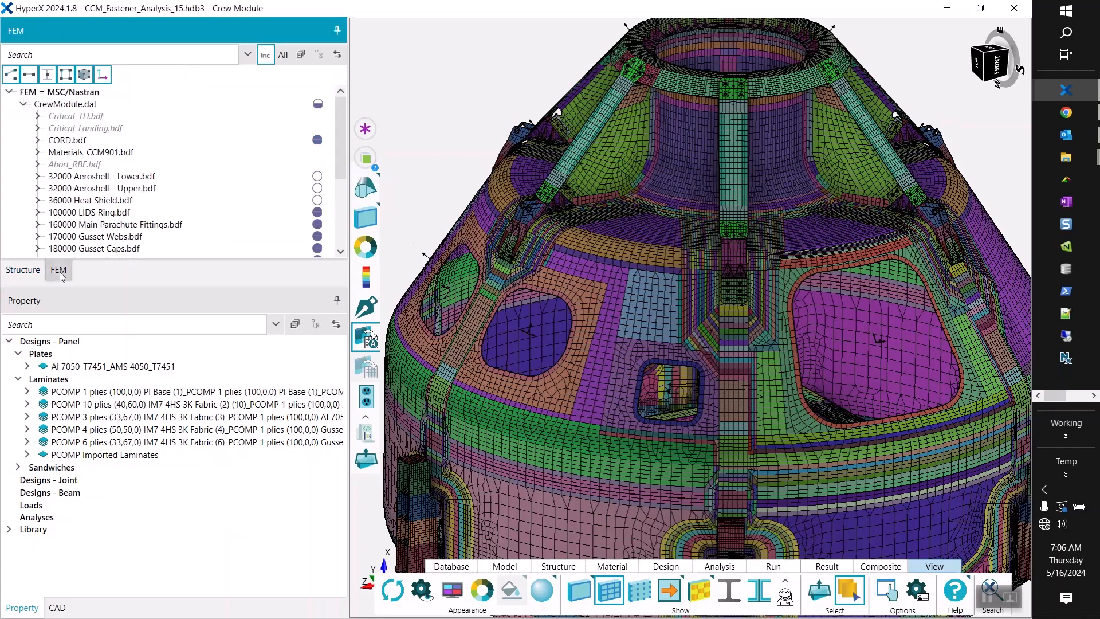
left_click_drag(139, 286, 163, 448)
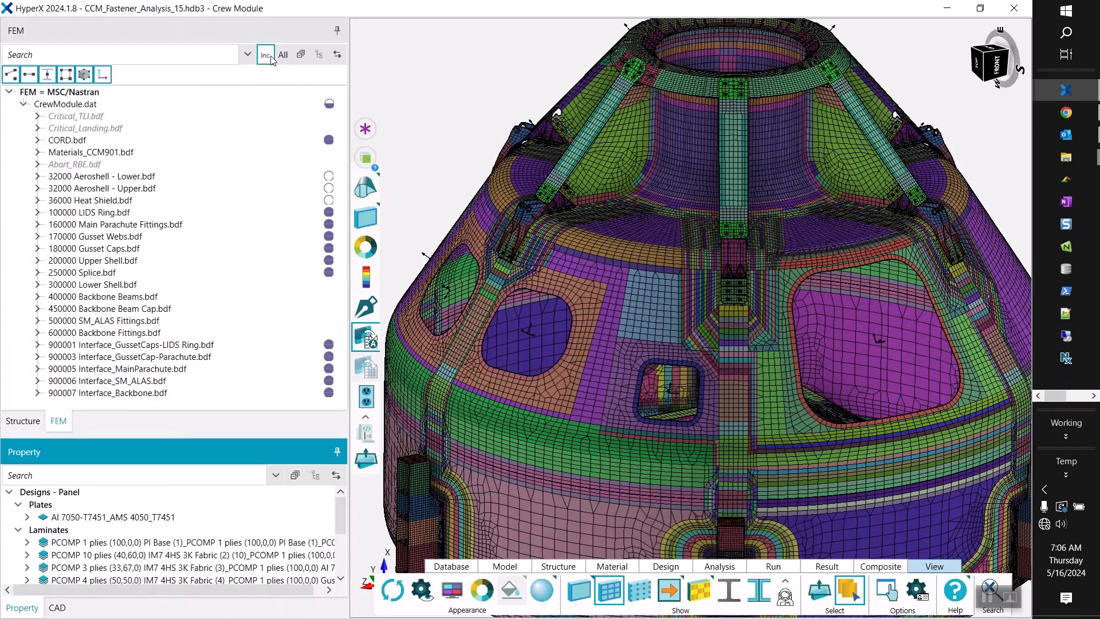
left_click(102, 75)
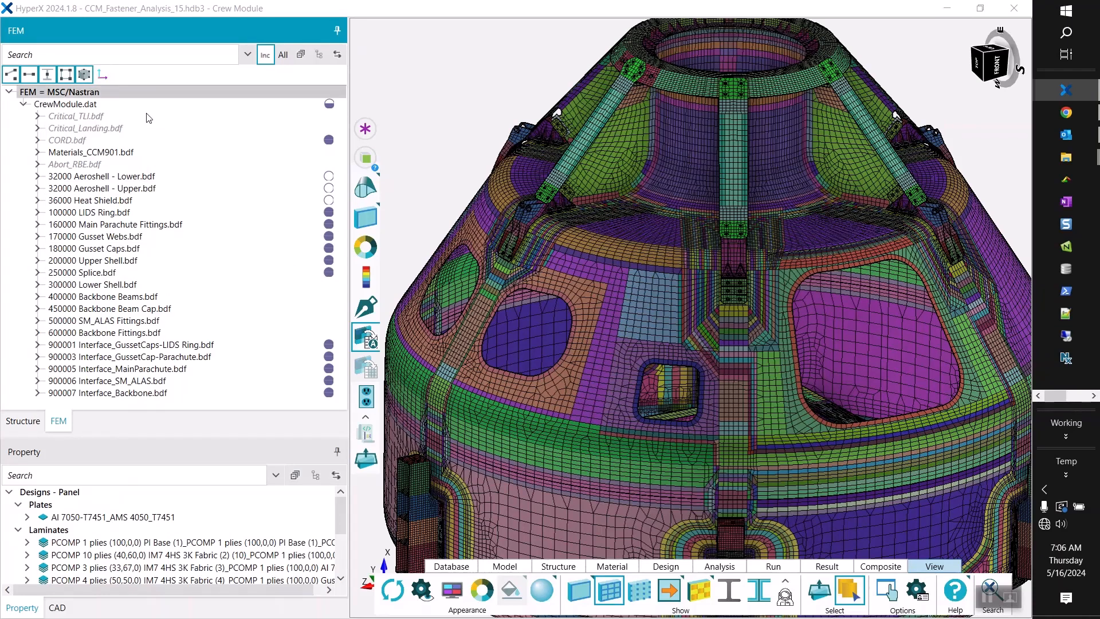
Create structures per include file from the 900001, 900003 and 900005 interface files, with point joints per connector element.
left_click(195, 346)
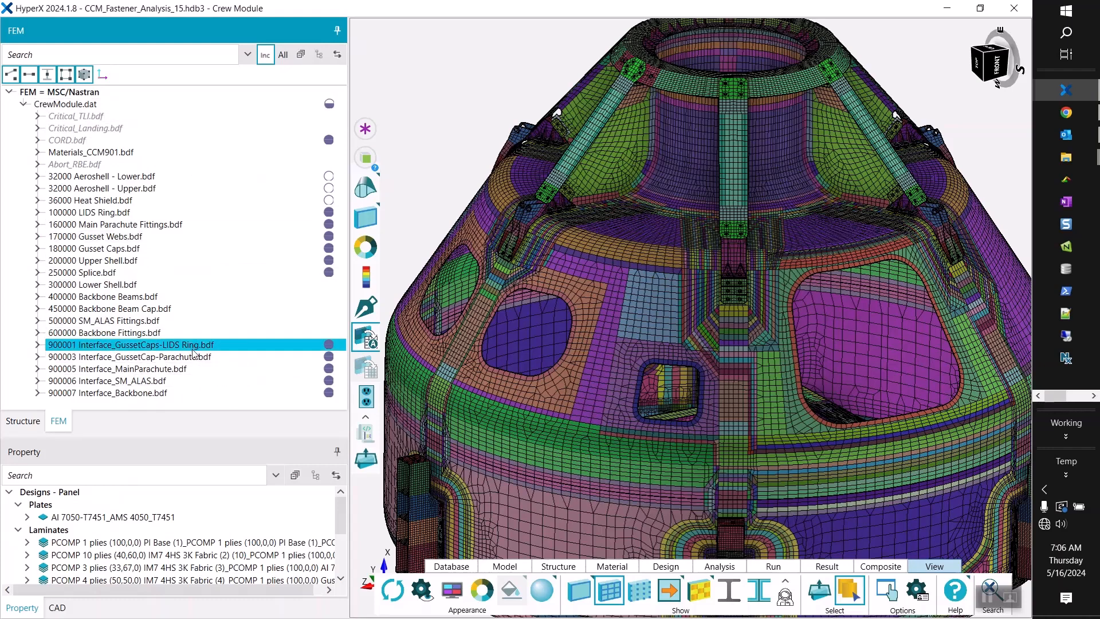
left_click(193, 358, "ctrl")
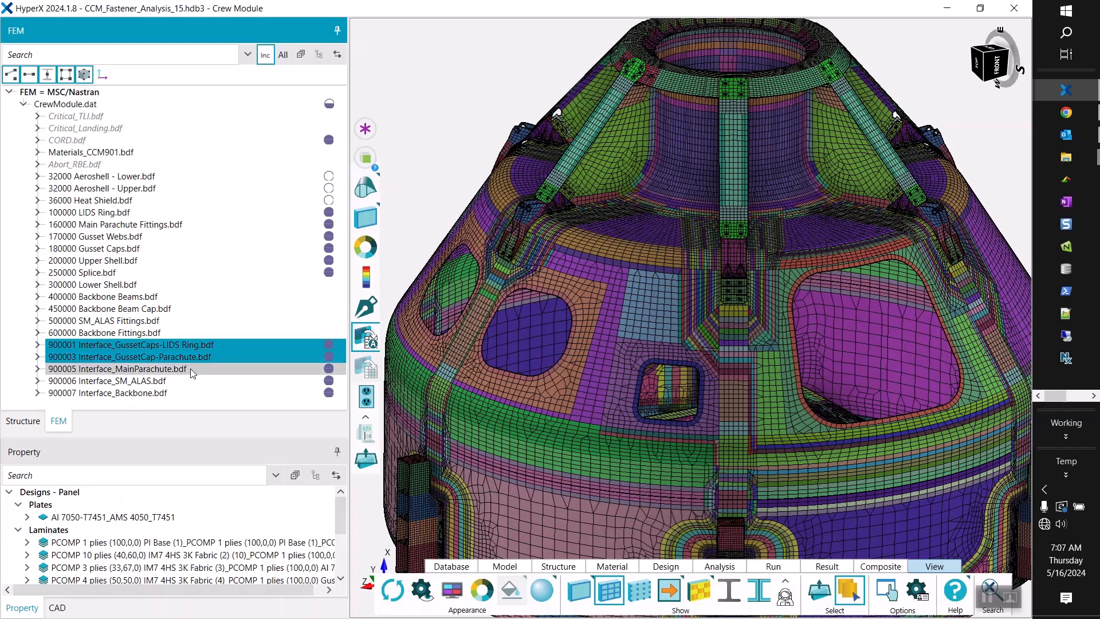
left_click(190, 370, "ctrl")
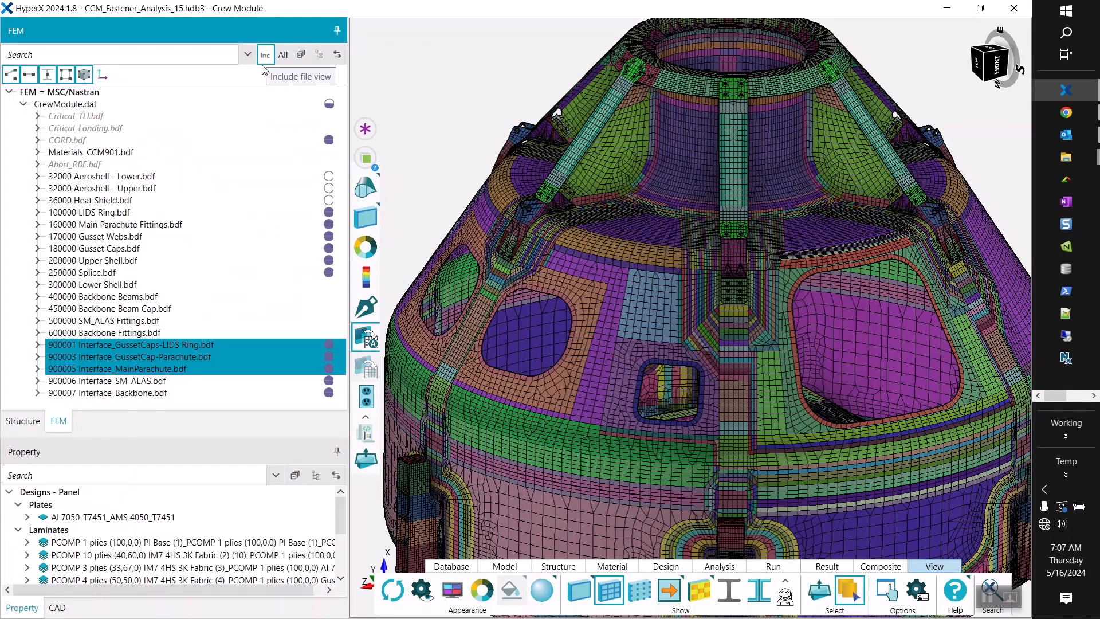
right_click(143, 355)
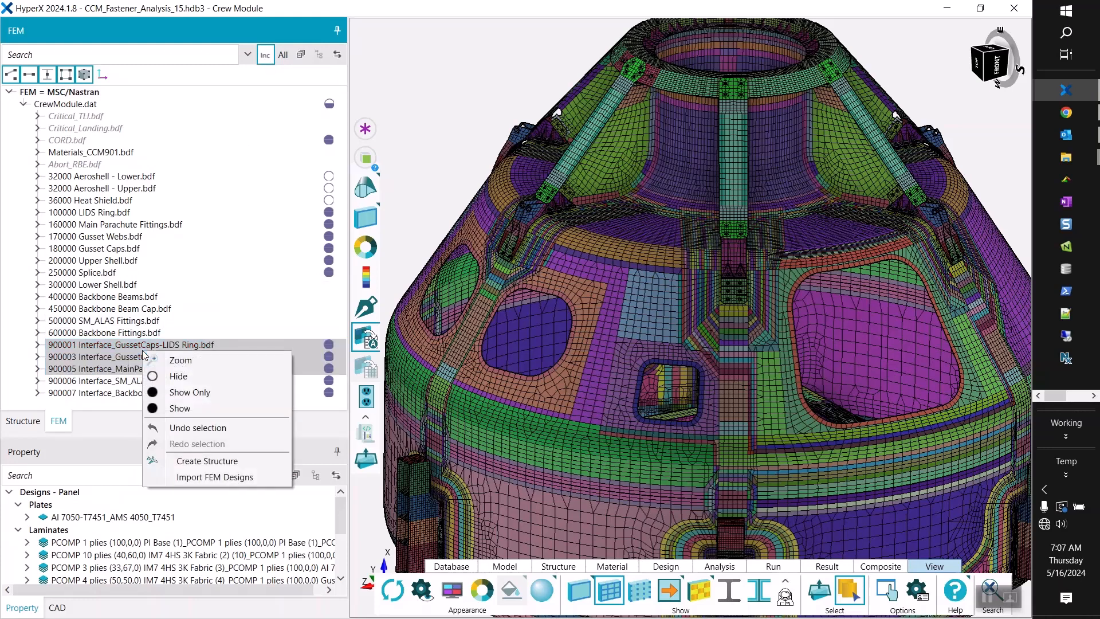
left_click(221, 462)
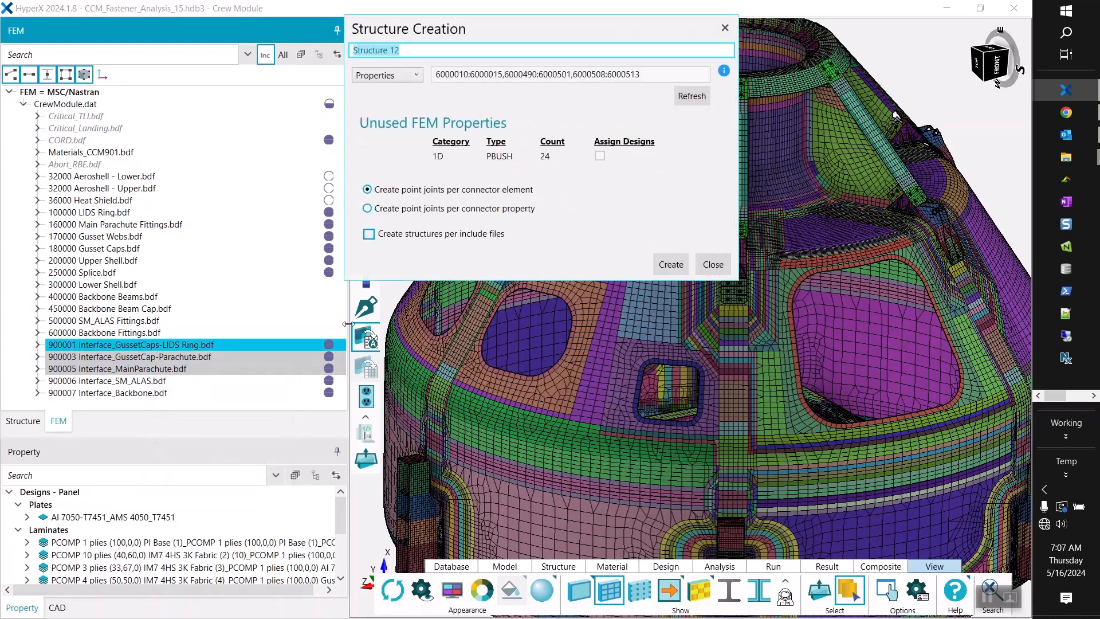
left_click_drag(493, 32, 536, 47)
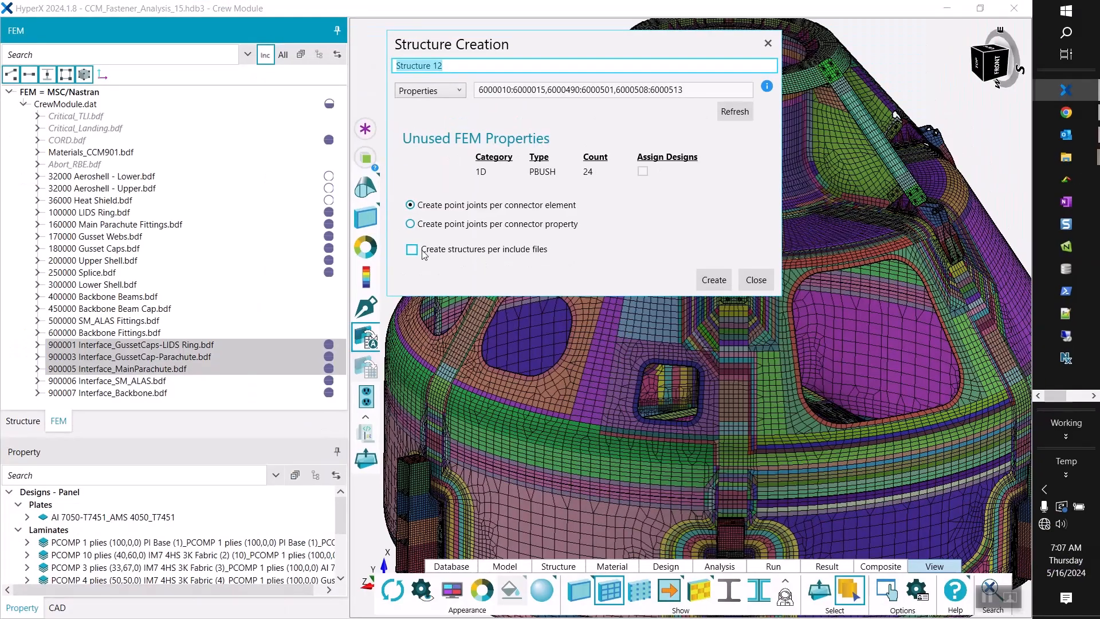
left_click(413, 250)
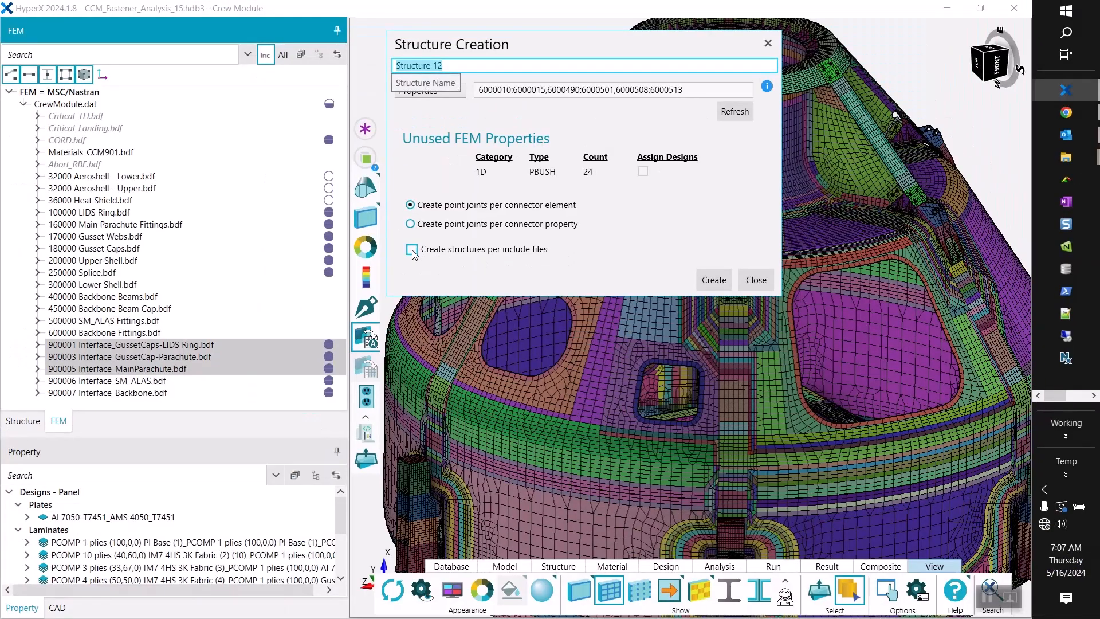
left_click(714, 281)
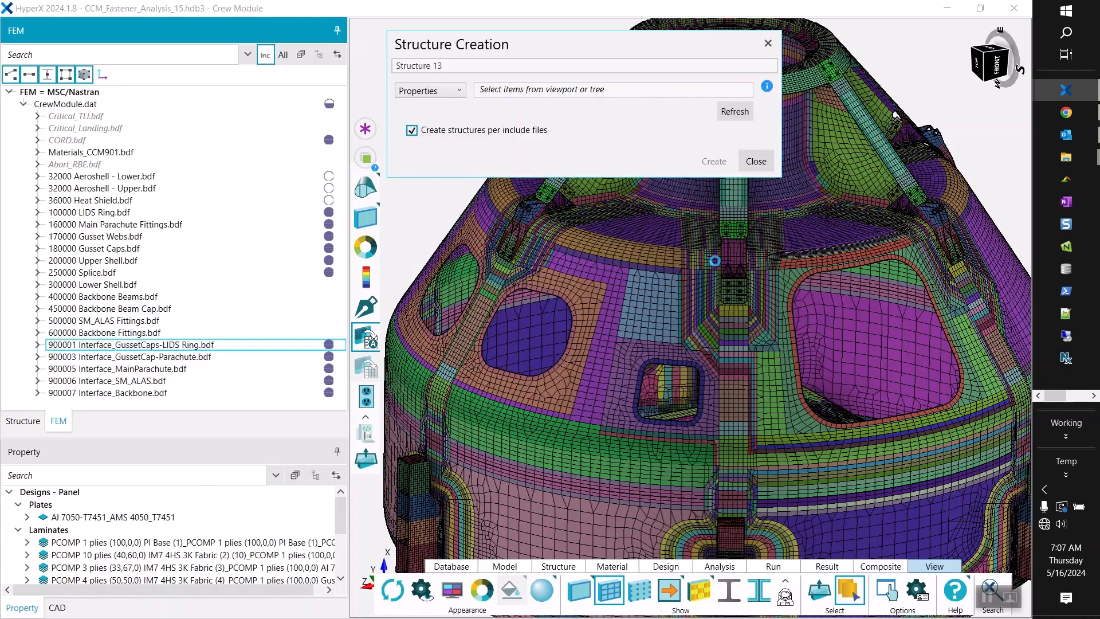
left_click(762, 166)
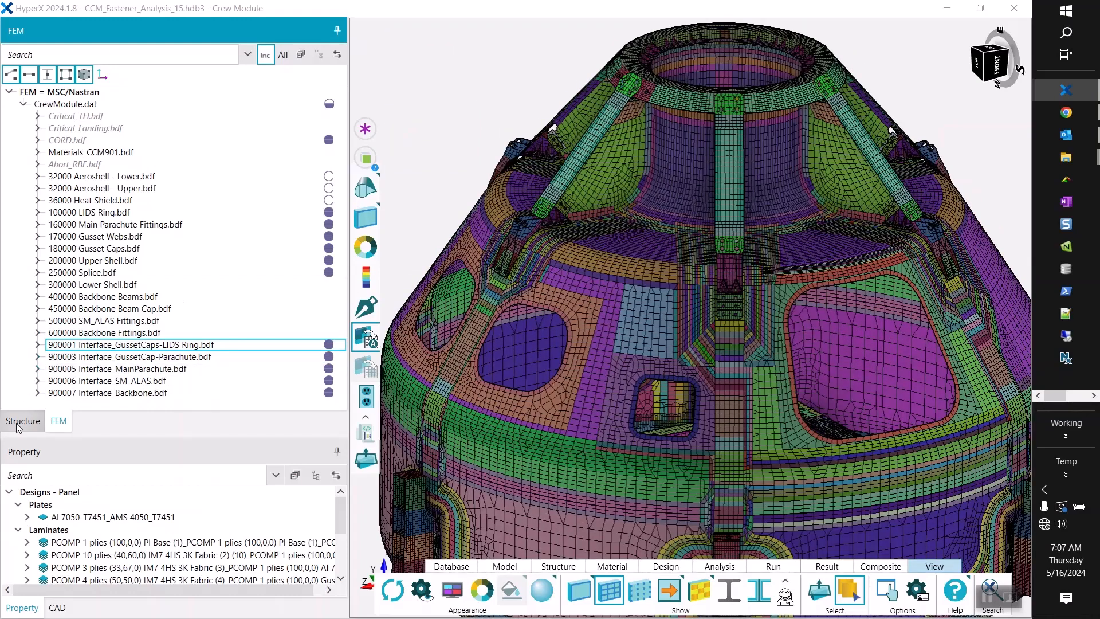
Highlight the structures 900001, 900005 and 900003 from the Structure tree and examine their fasteners around the LIDS ring and gusset caps.
left_click(19, 424)
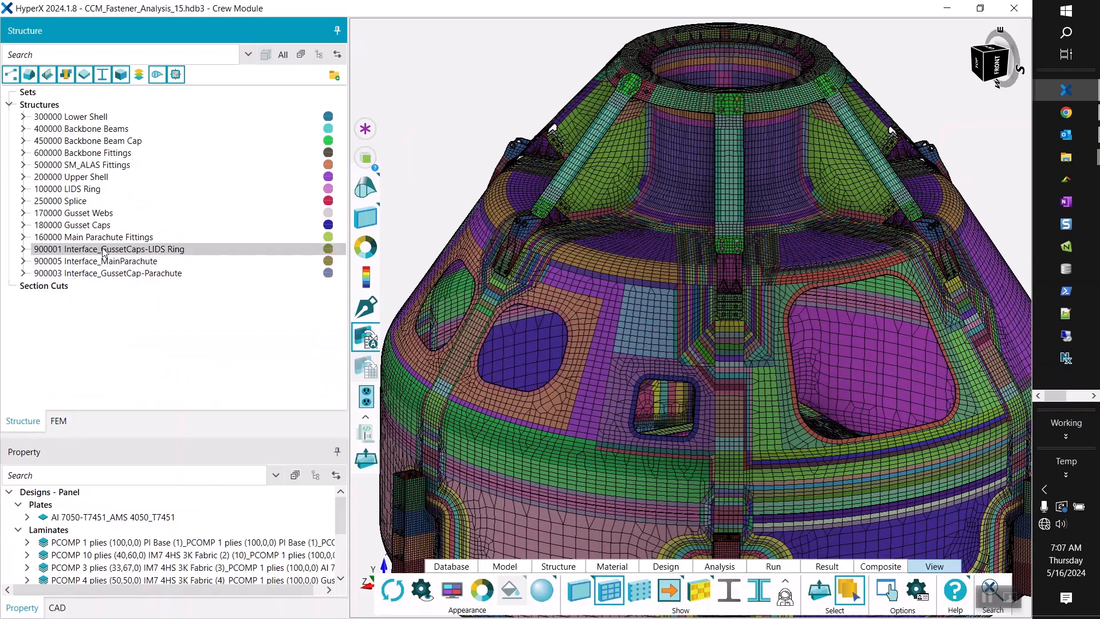
left_click(105, 251)
left_click(105, 263, "ctrl")
left_click(104, 274, "ctrl")
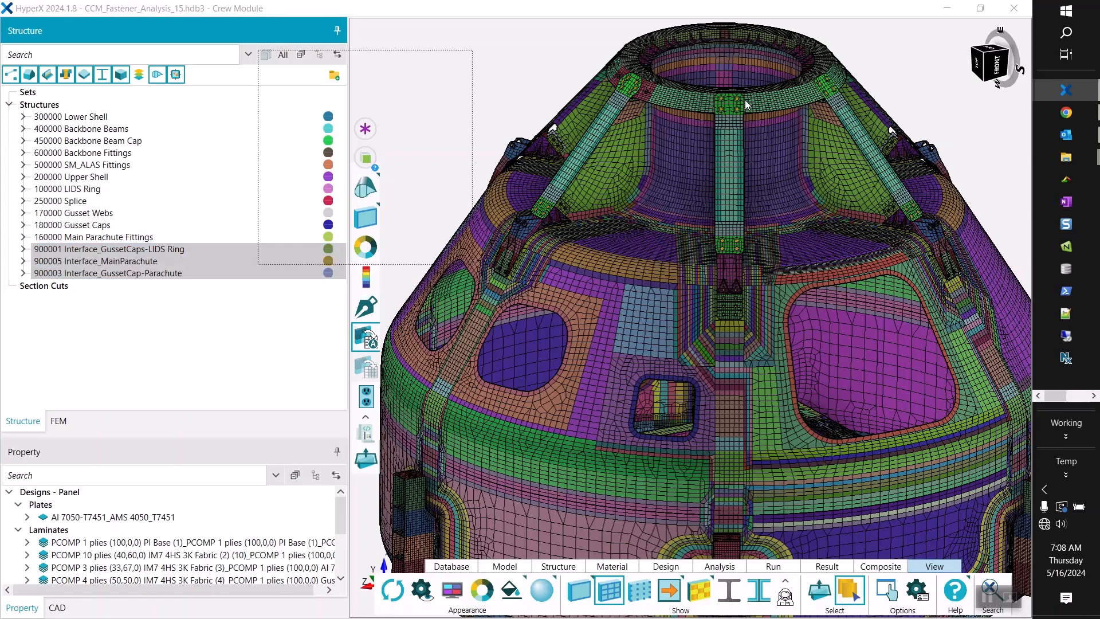
scroll(746, 101, "up", 8)
mouse_move(706, 120)
middle_mouse_down()
mouse_move(652, 122)
mouse_move(627, 74)
mouse_move(706, 116)
middle_mouse_up()
scroll(701, 122, "down", 8)
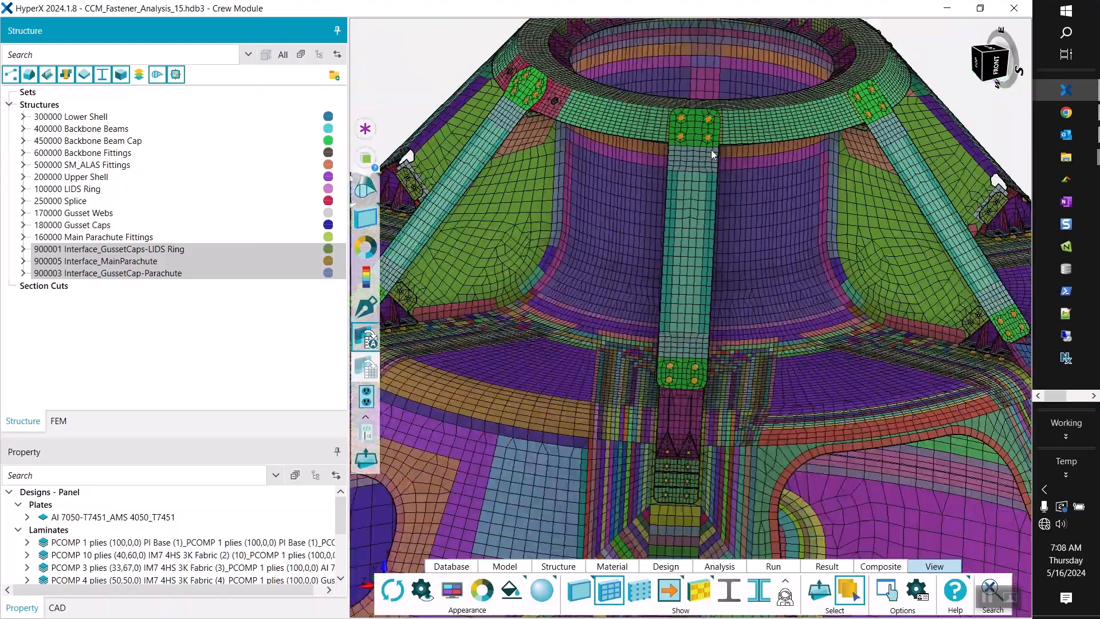
scroll(502, 67, "up", 8)
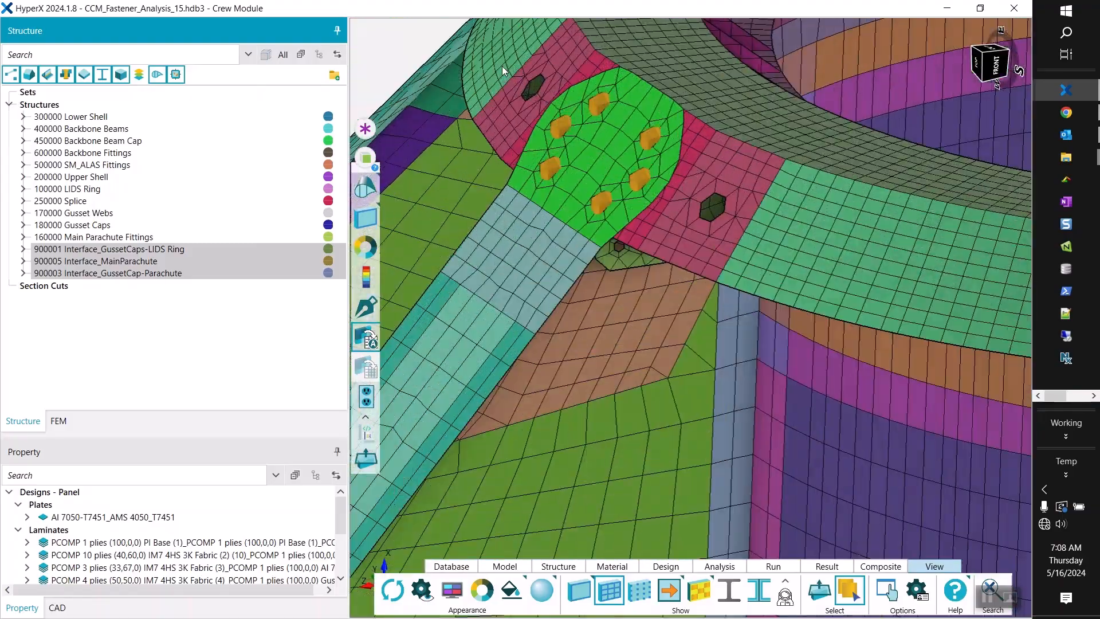
middle_click_drag(502, 66, 675, 259)
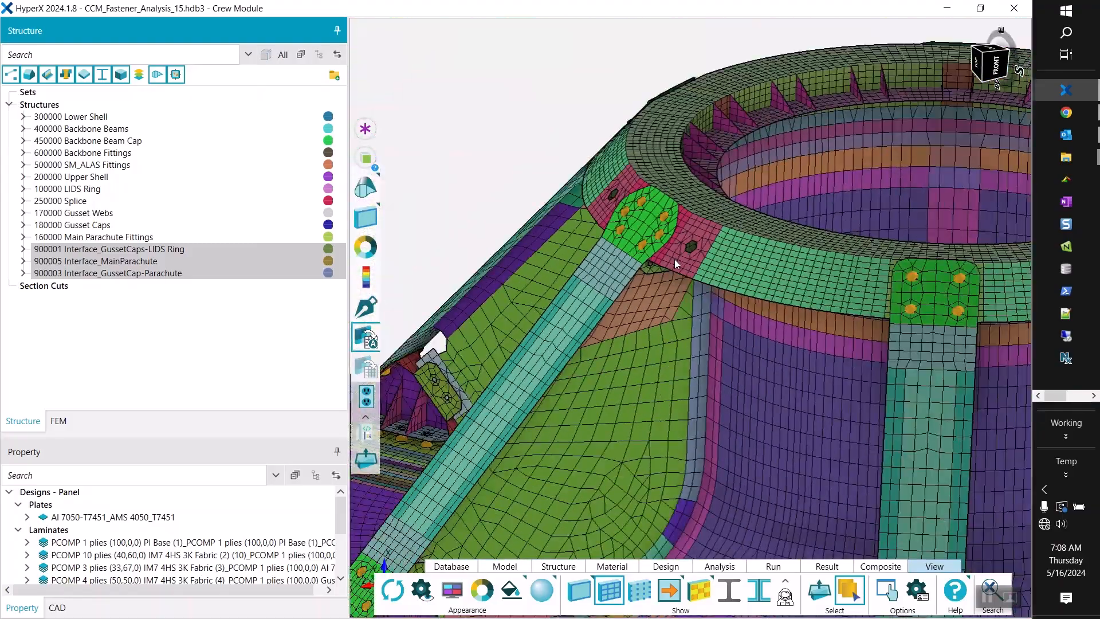
scroll(675, 259, "down", 8)
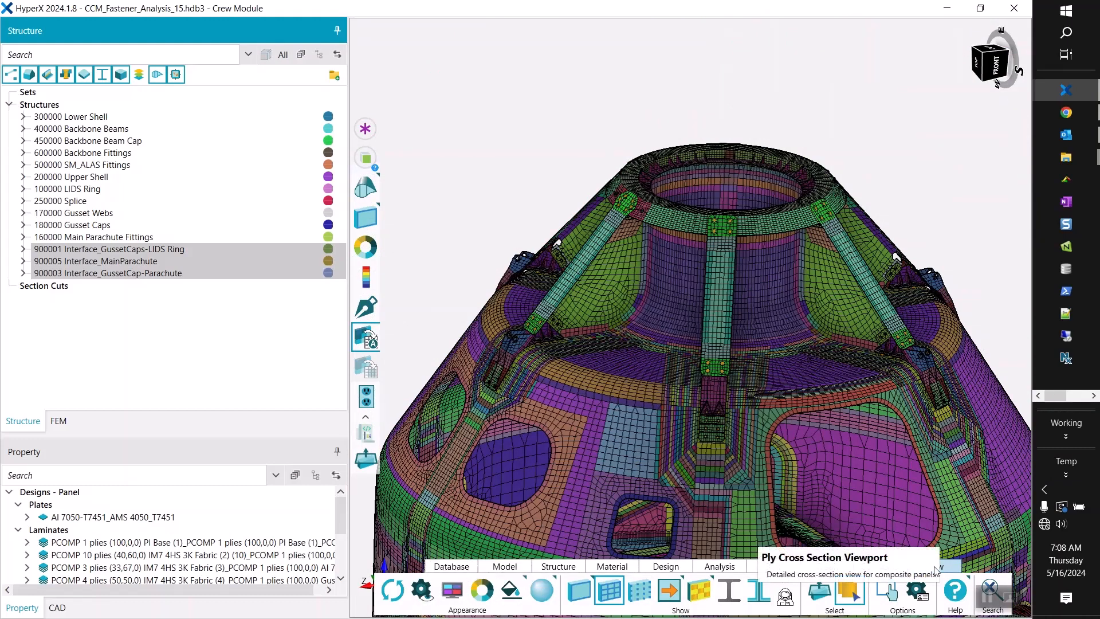
Check the Joint Size in the viewport settings, close them, and inspect the joints near the LIDS ring.
left_click(422, 591)
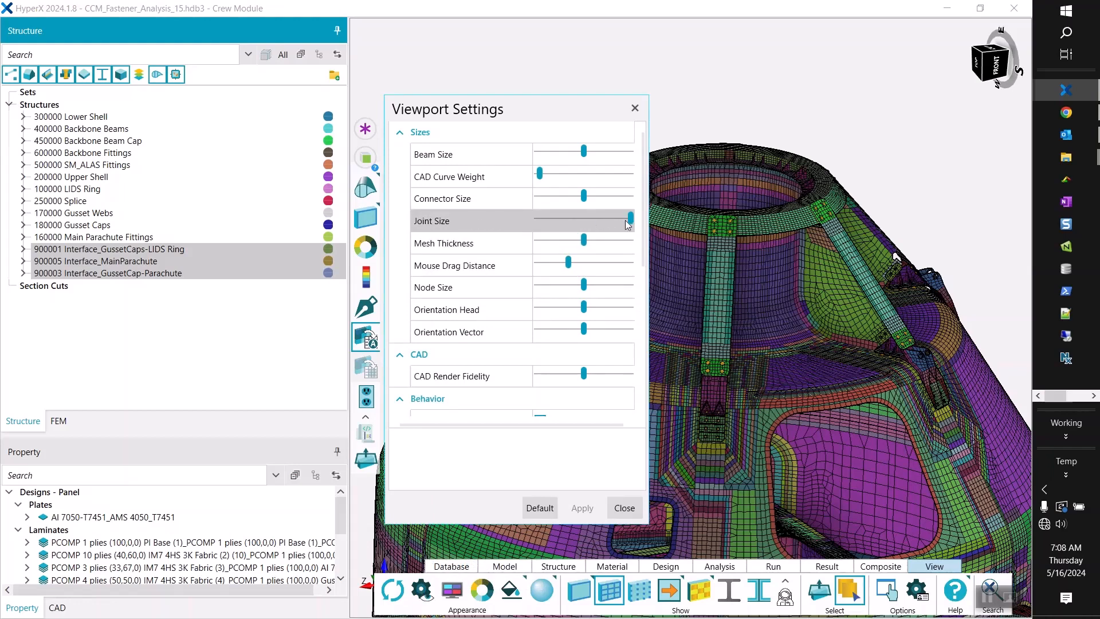
left_click(624, 508)
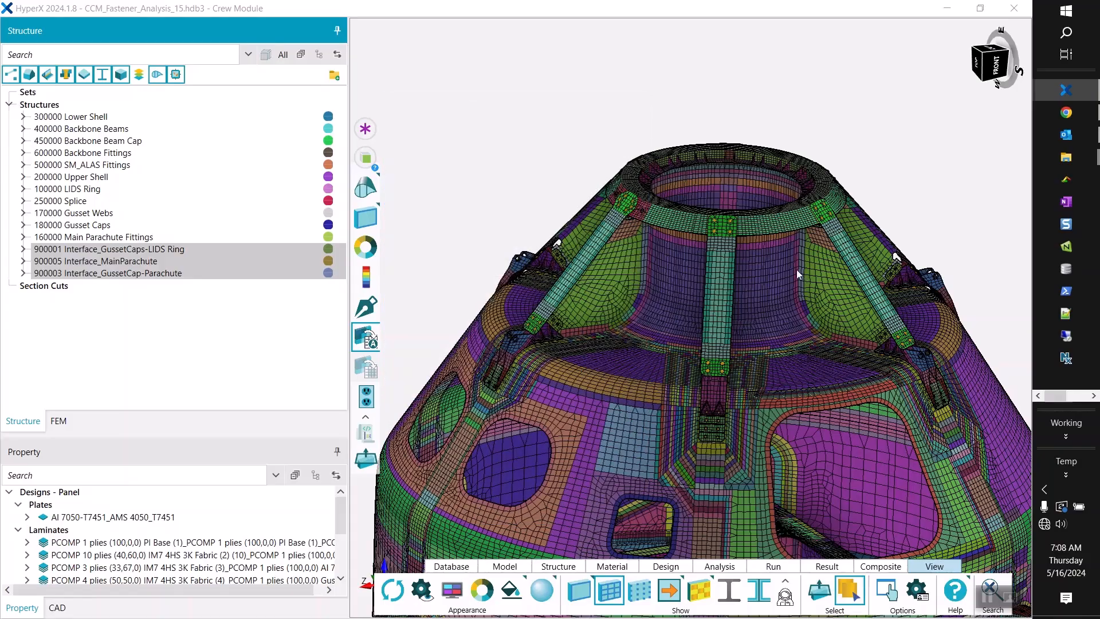
scroll(614, 208, "up", 10)
middle_click_drag(668, 209, 552, 228)
scroll(565, 195, "down", 10)
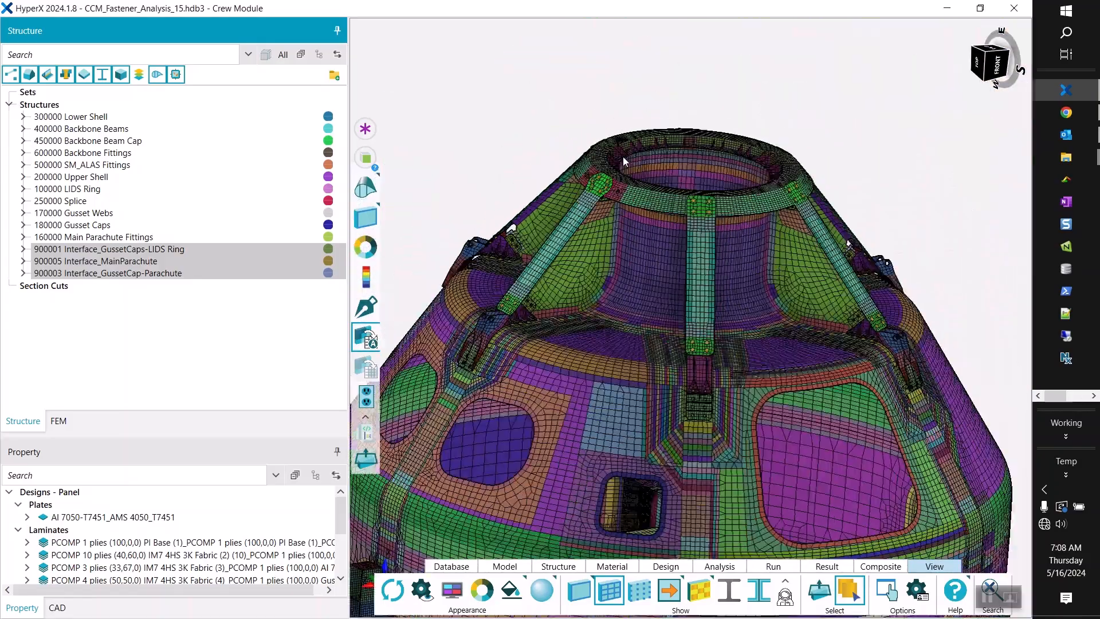
Turn off the mesh display and bring the whole crew module into view.
middle_click_drag(657, 139, 633, 140)
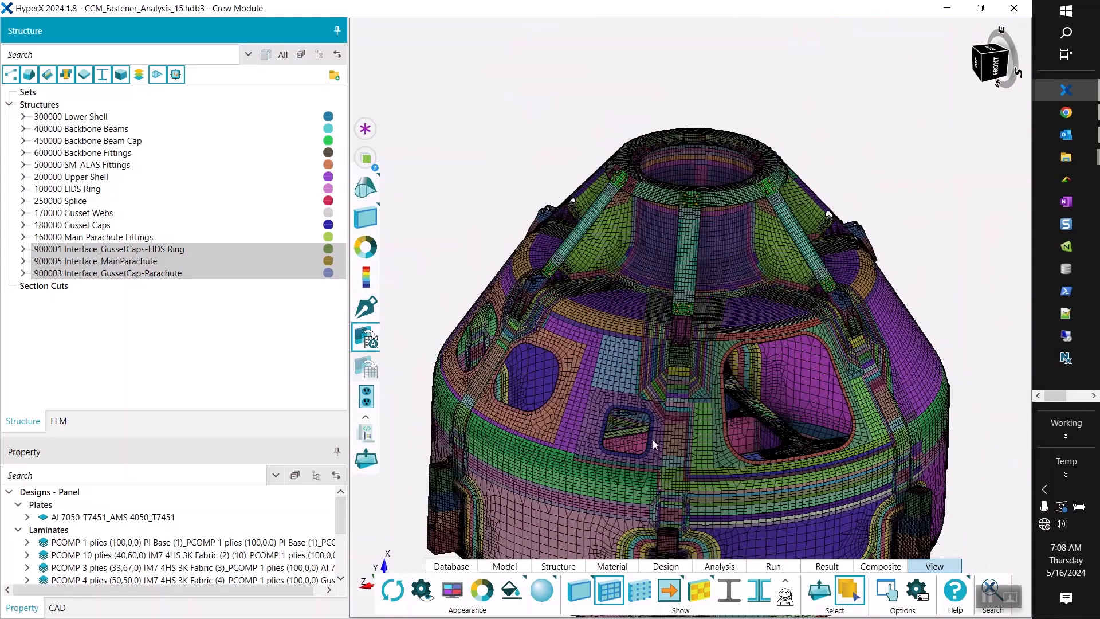
left_click(612, 599)
middle_click_drag(682, 252, 694, 244)
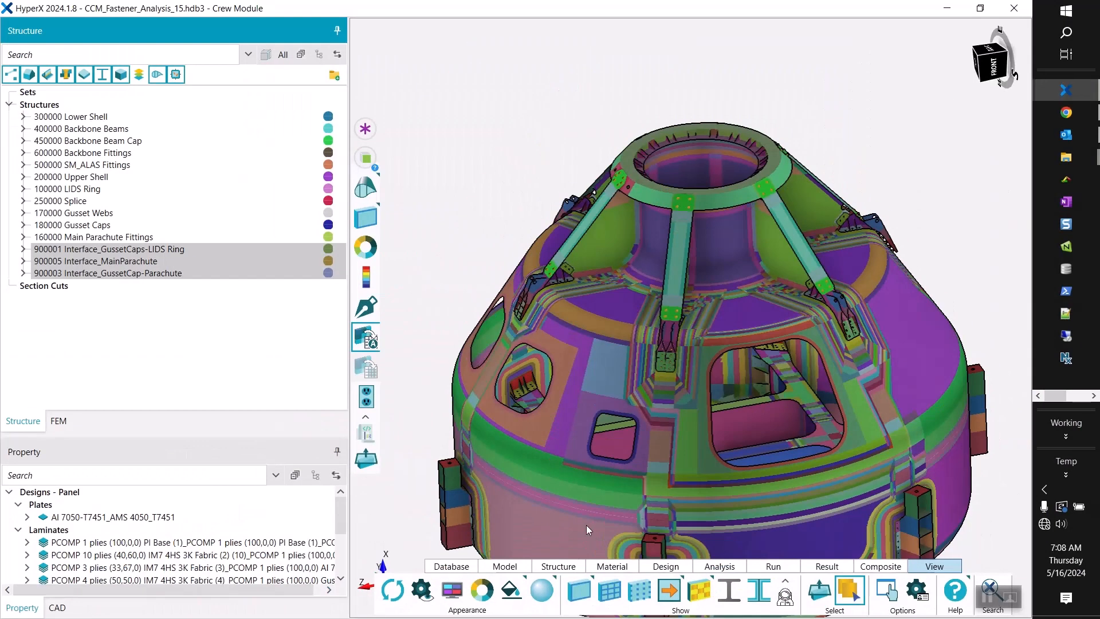
middle_click_drag(728, 265, 701, 163)
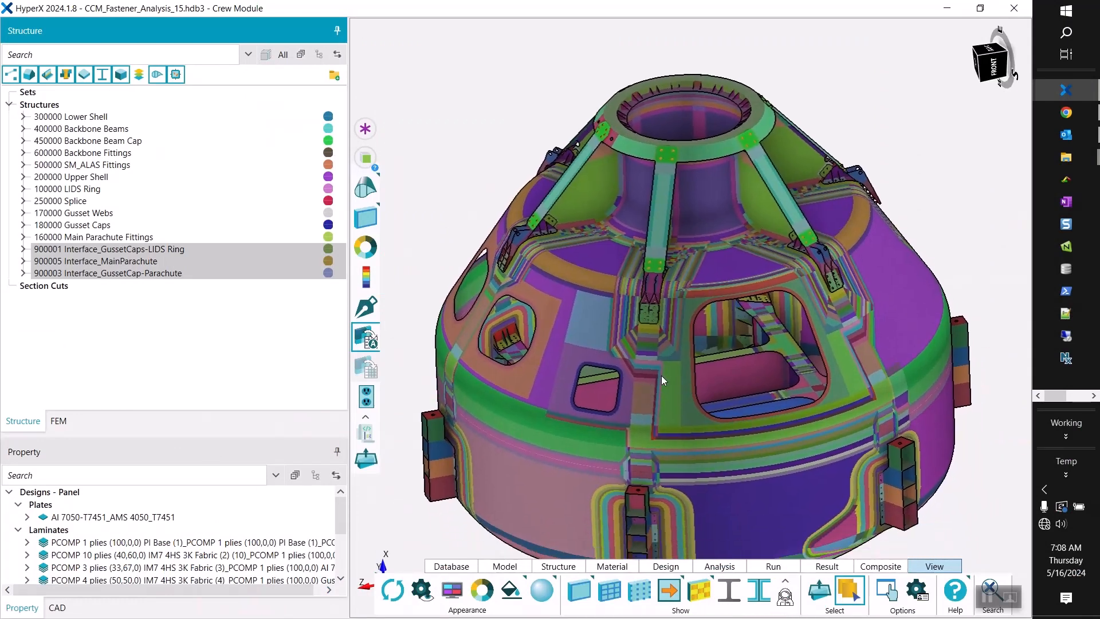
middle_click_drag(661, 376, 684, 319)
Colour the model by joint and inspect the individual point joints around the LIDS ring and gusset caps.
left_click(359, 253)
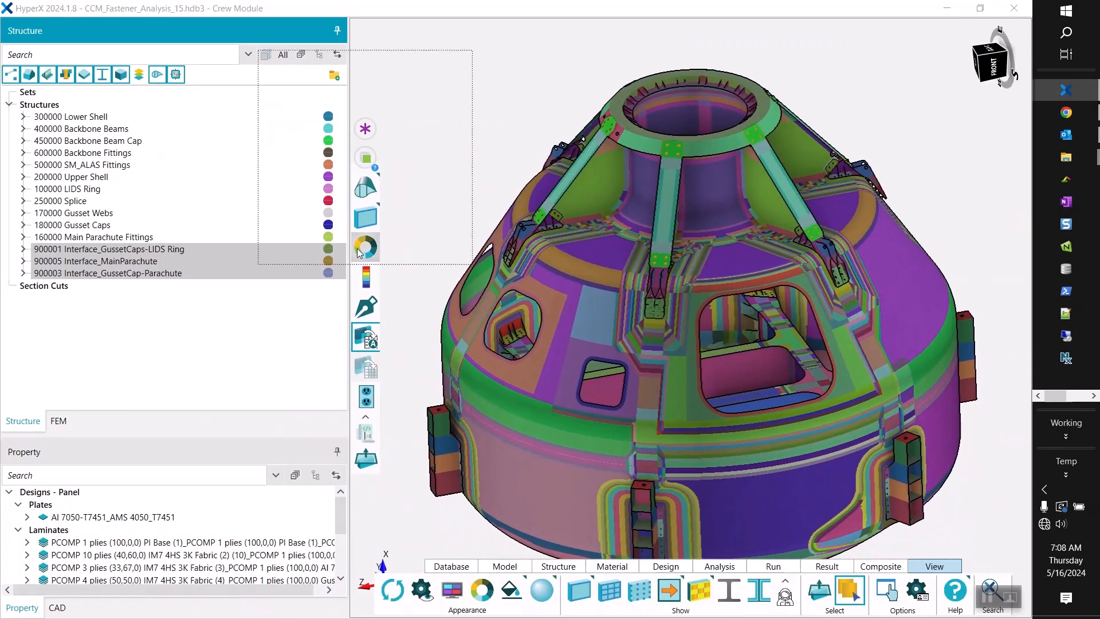
left_click(367, 253)
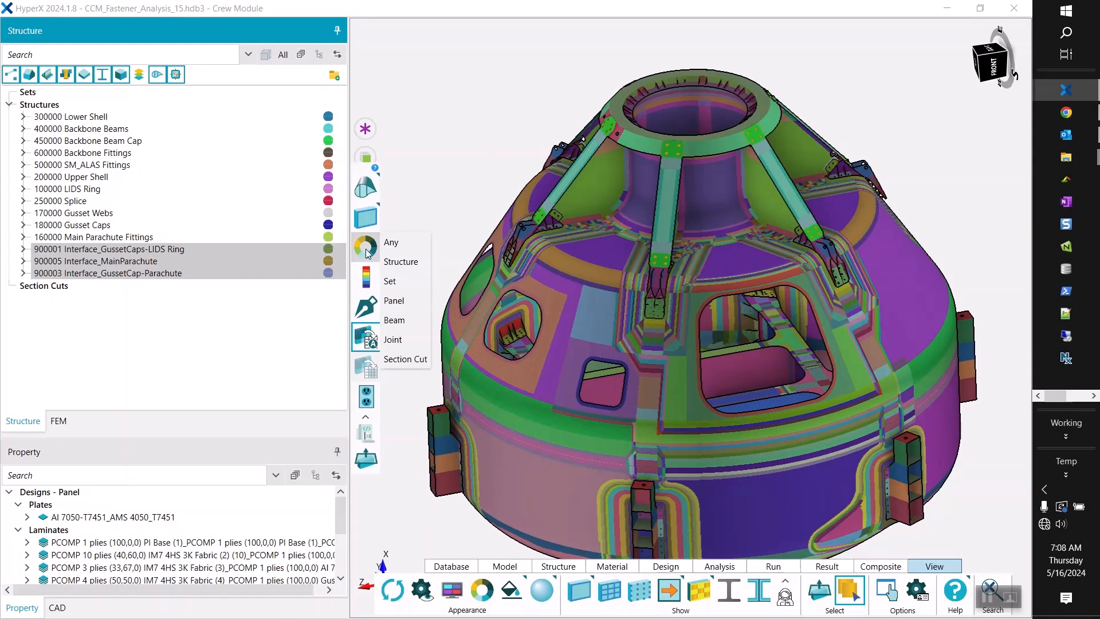
left_click(394, 340)
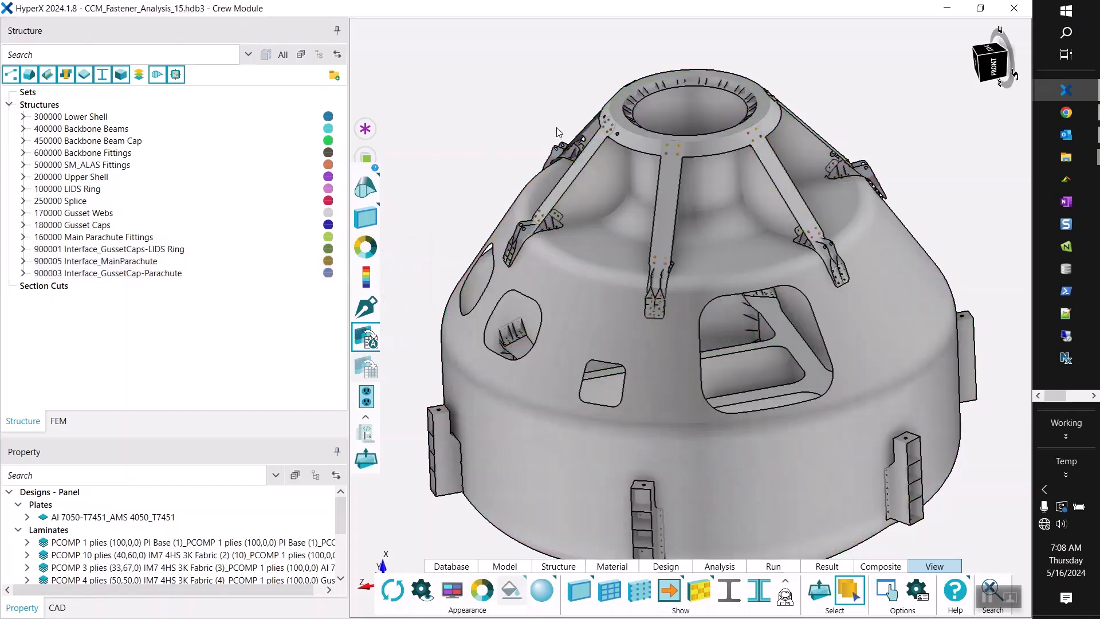
scroll(621, 119, "up", 3)
scroll(621, 119, "up", 3)
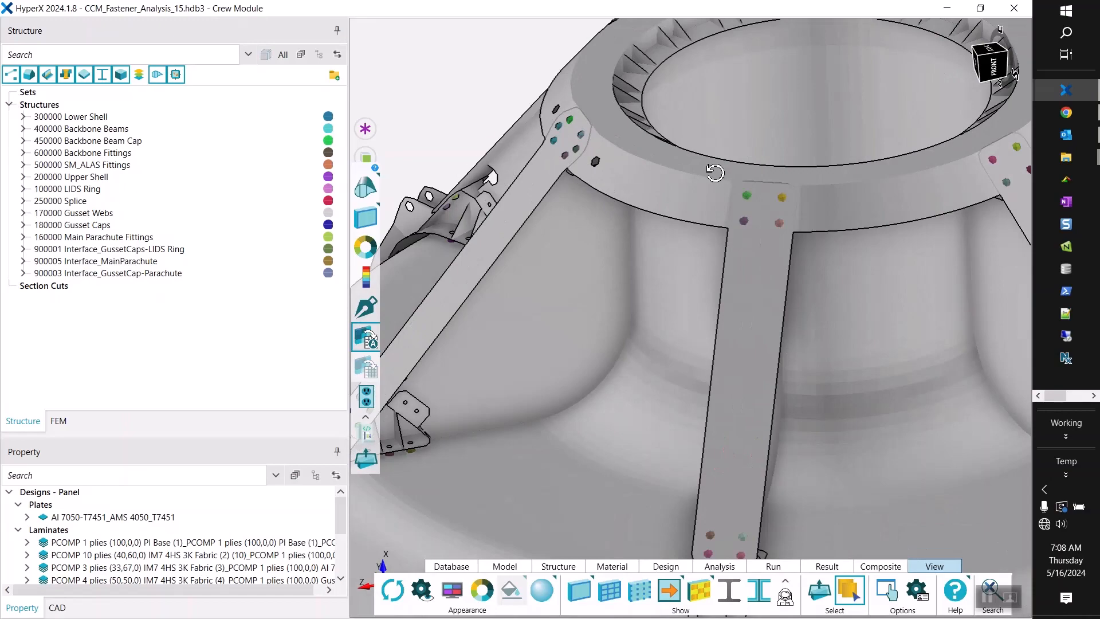
middle_click_drag(645, 122, 735, 160)
scroll(701, 139, "down", 5)
middle_click_drag(719, 236, 673, 228)
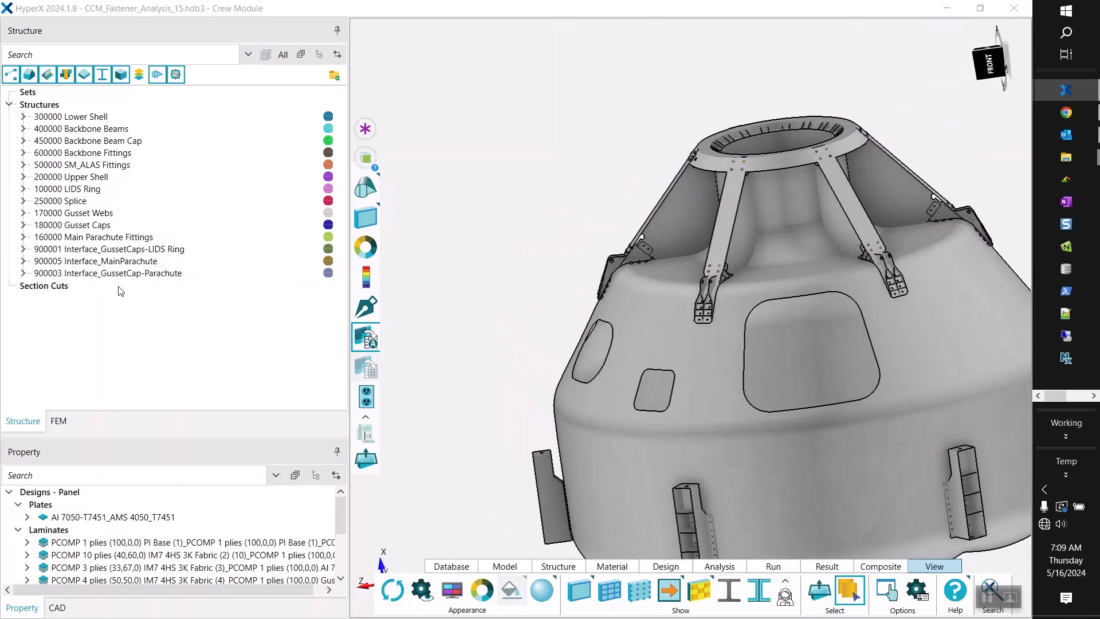
Expand the structures 900001, 900005 and 900003 to check how their point joints are grouped by member count.
left_click(23, 249)
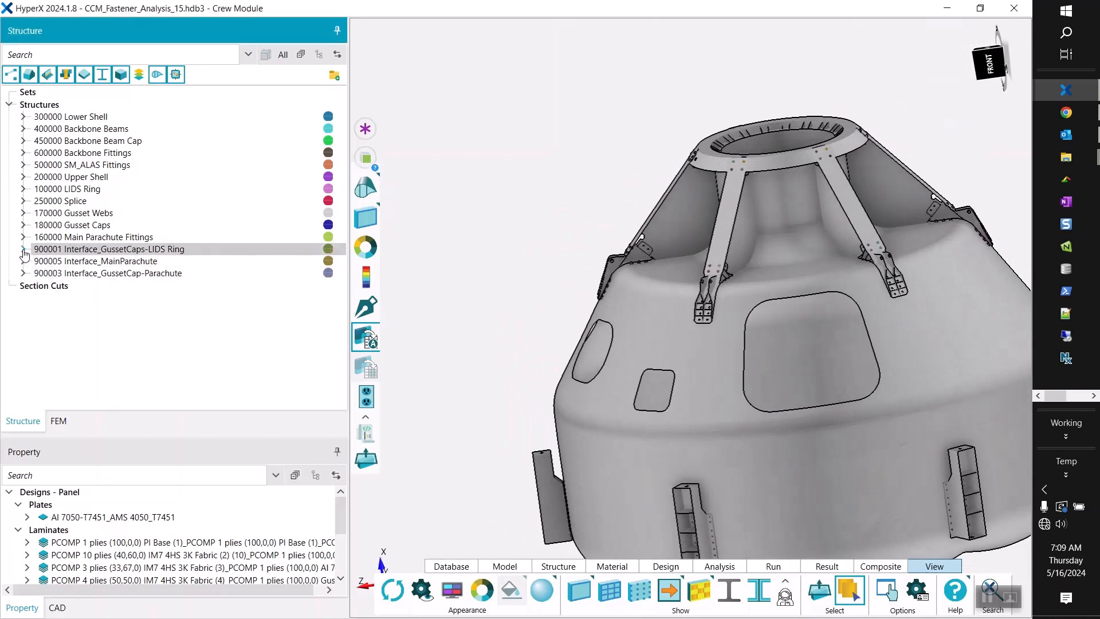
left_click(23, 273)
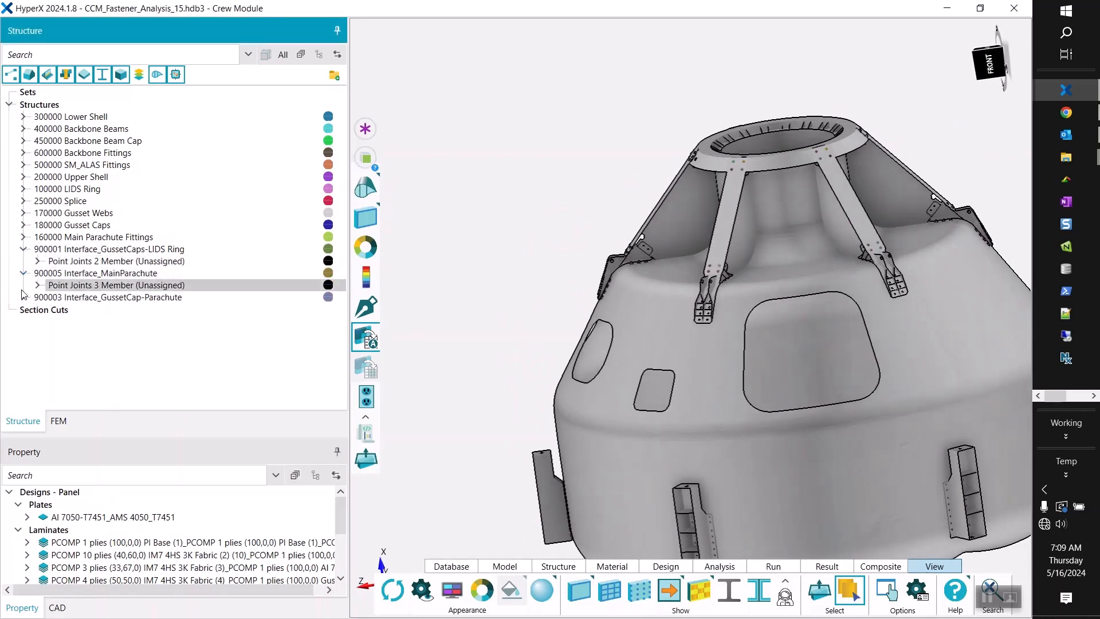
left_click(23, 298)
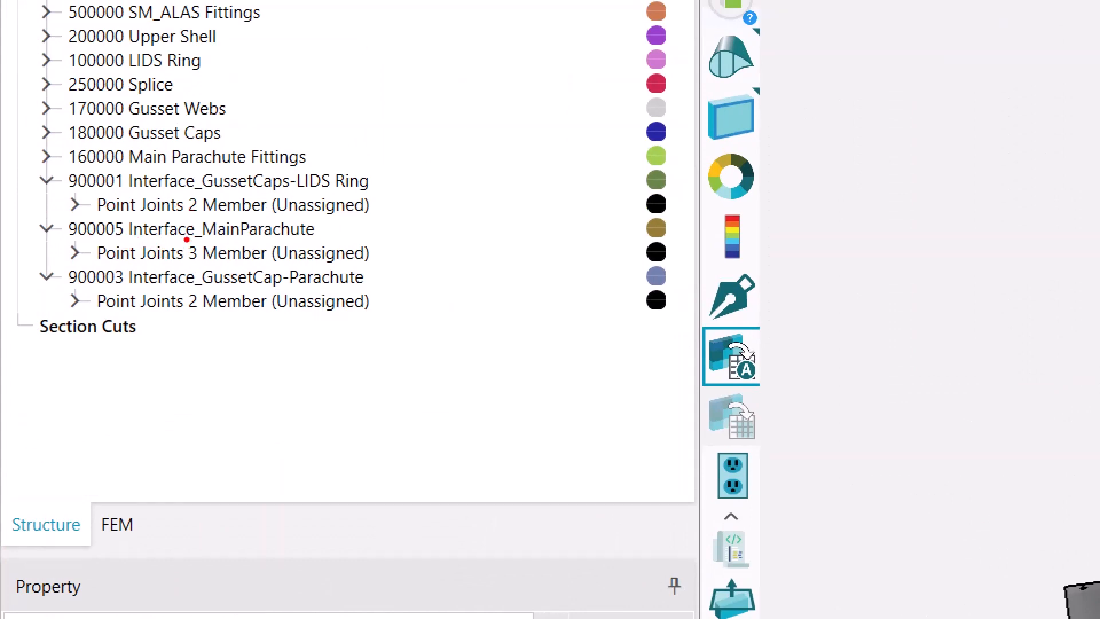
left_click_drag(183, 237, 373, 265, "ctrl")
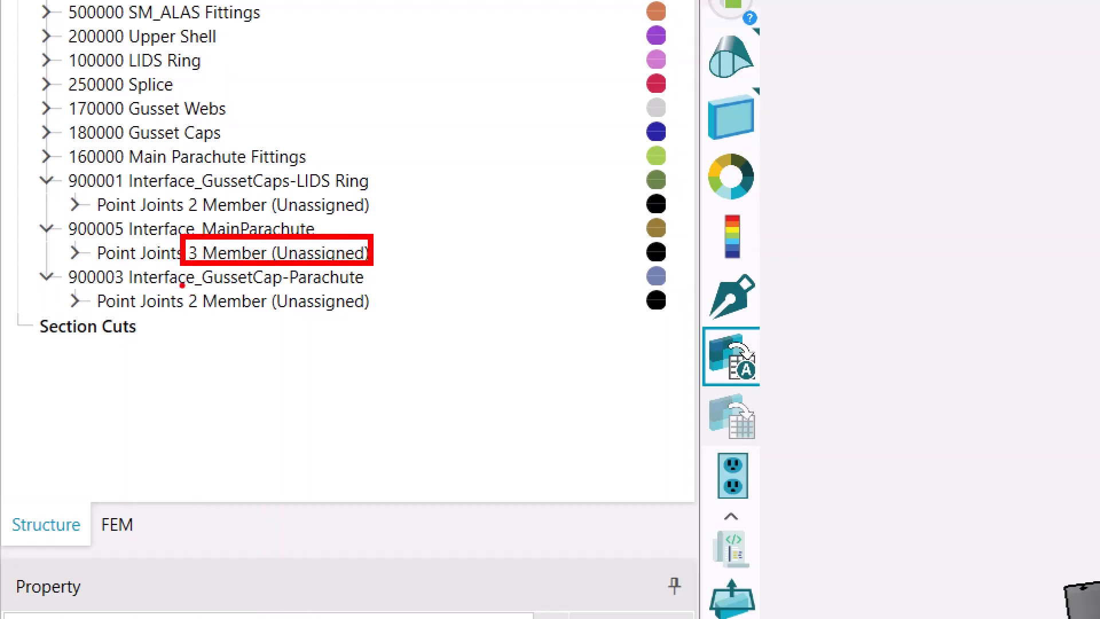
left_click_drag(185, 315, 372, 314)
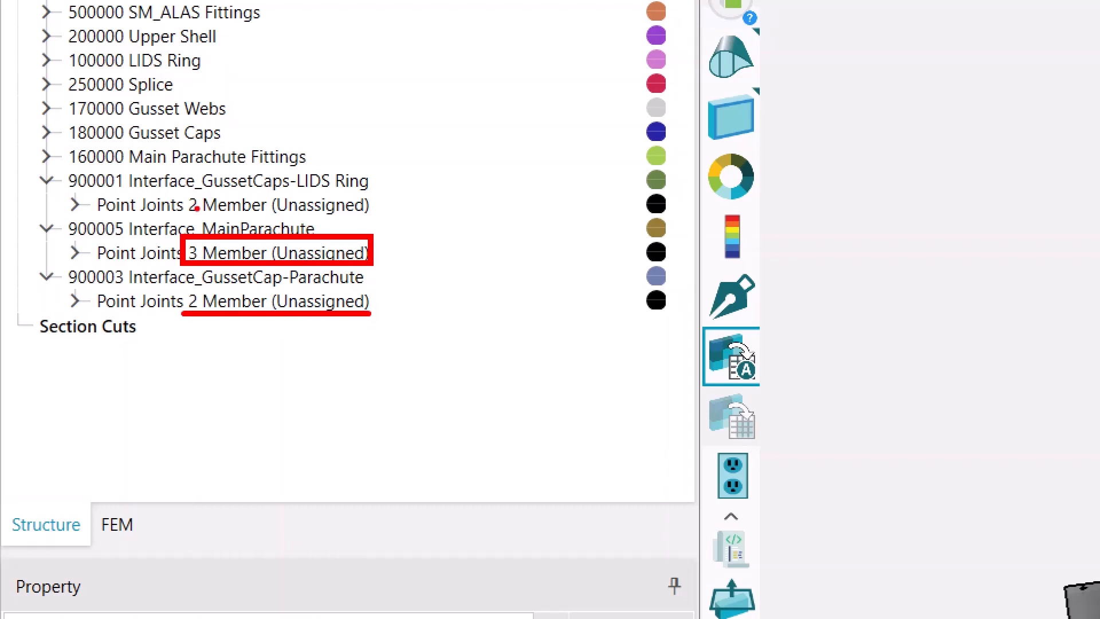
left_click_drag(192, 215, 375, 218)
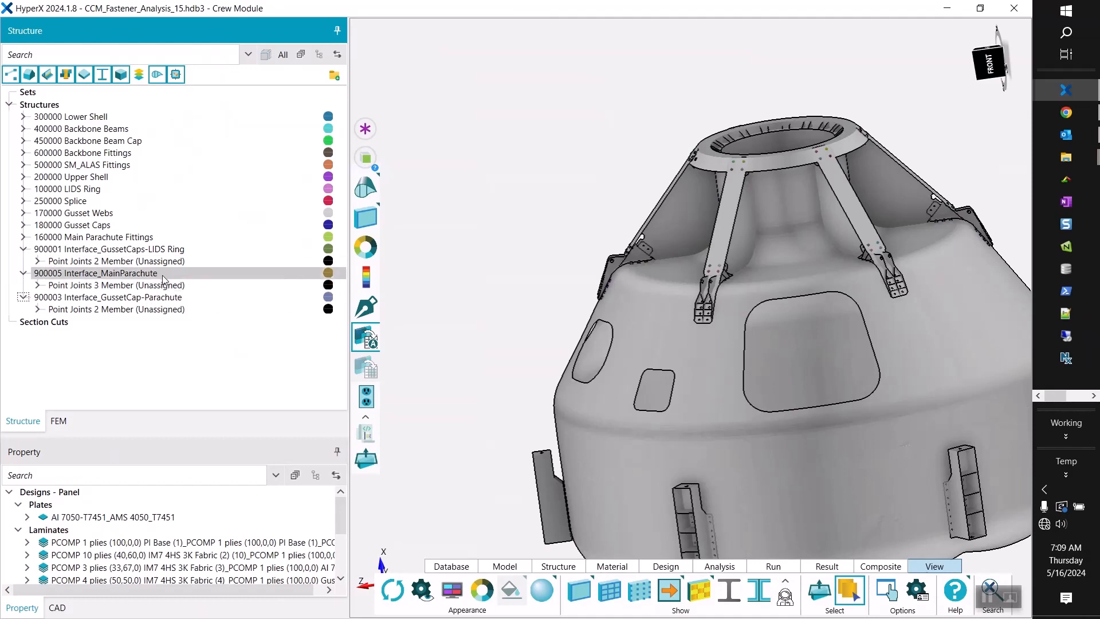
Select the two-member point joints of 900001 Interface_GussetCaps-LIDS Ring and inspect them where the gusset caps meet the LIDS ring.
left_click(166, 261)
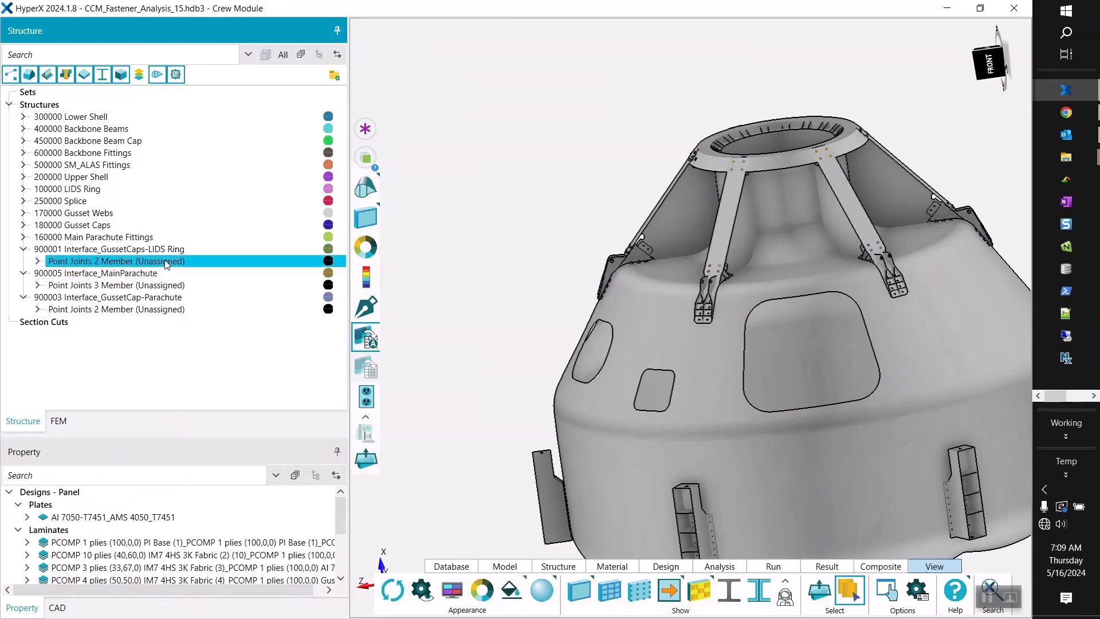
scroll(797, 157, "up", 5)
scroll(682, 155, "up", 3)
middle_click_drag(677, 204, 586, 181)
scroll(654, 256, "up", 5)
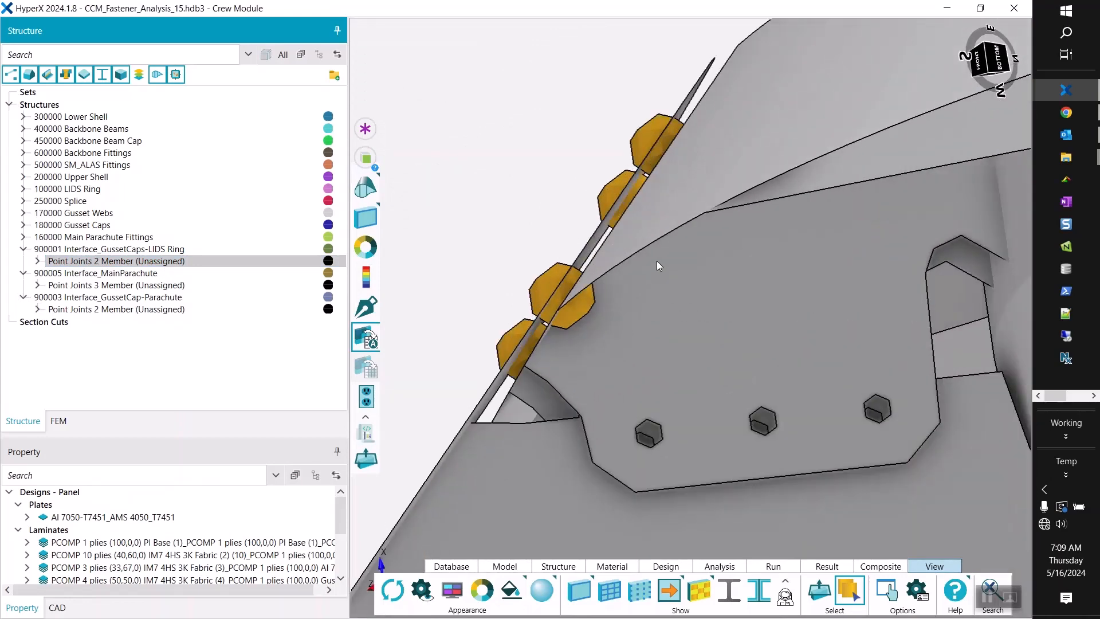
middle_click_drag(659, 265, 682, 291)
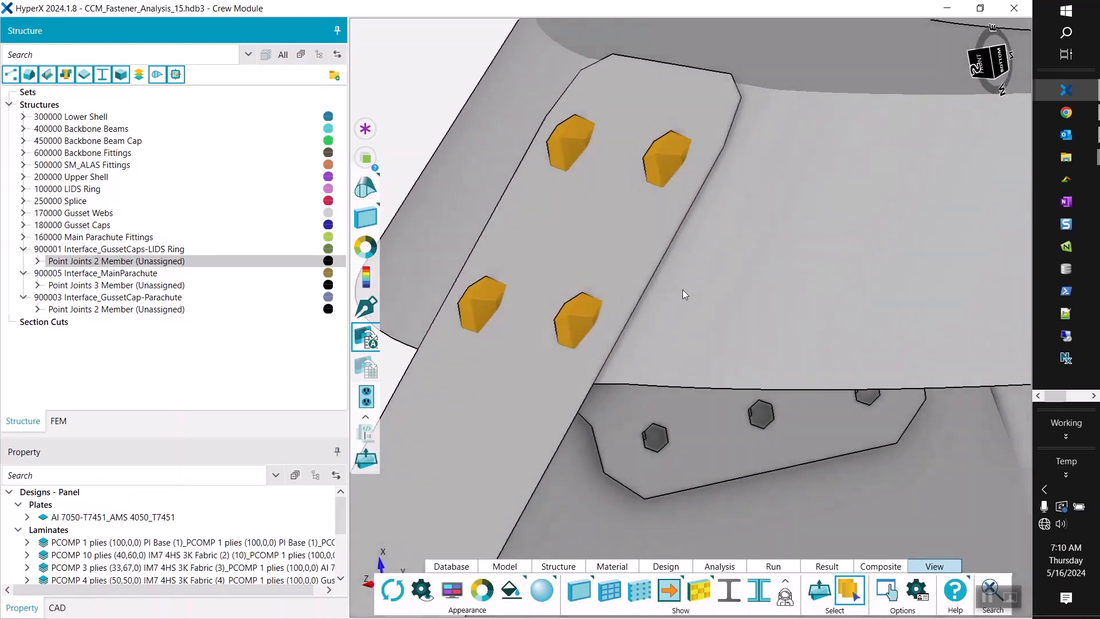
scroll(660, 246, "down", 7)
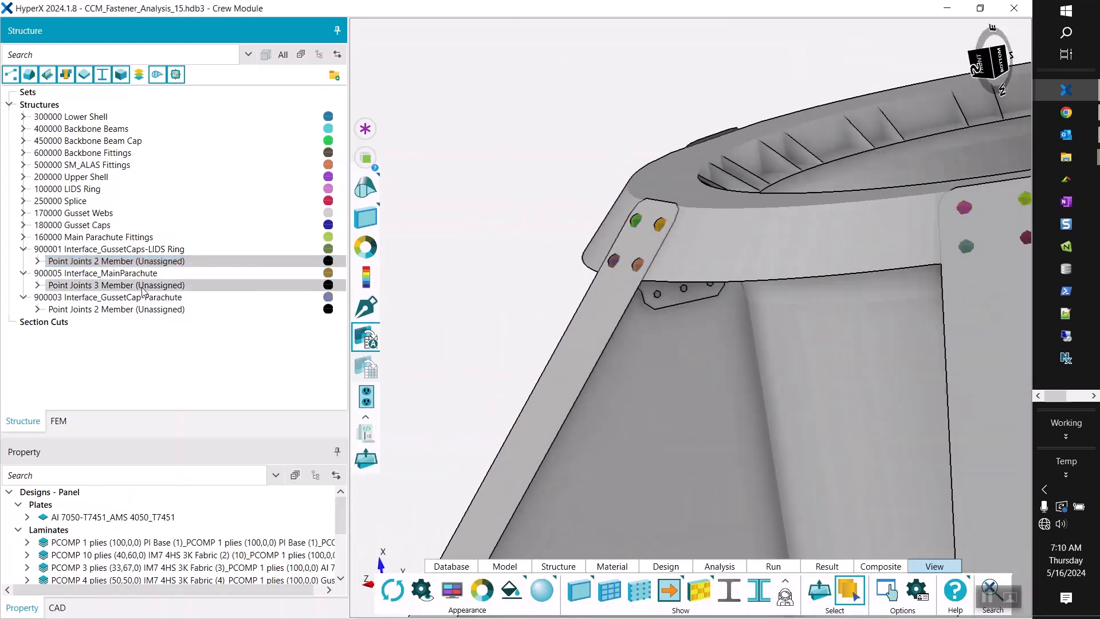
Select the three-member point joints of 900005 Interface_MainParachute and inspect them from both sides of the shell at the main parachute fitting.
left_click(235, 284)
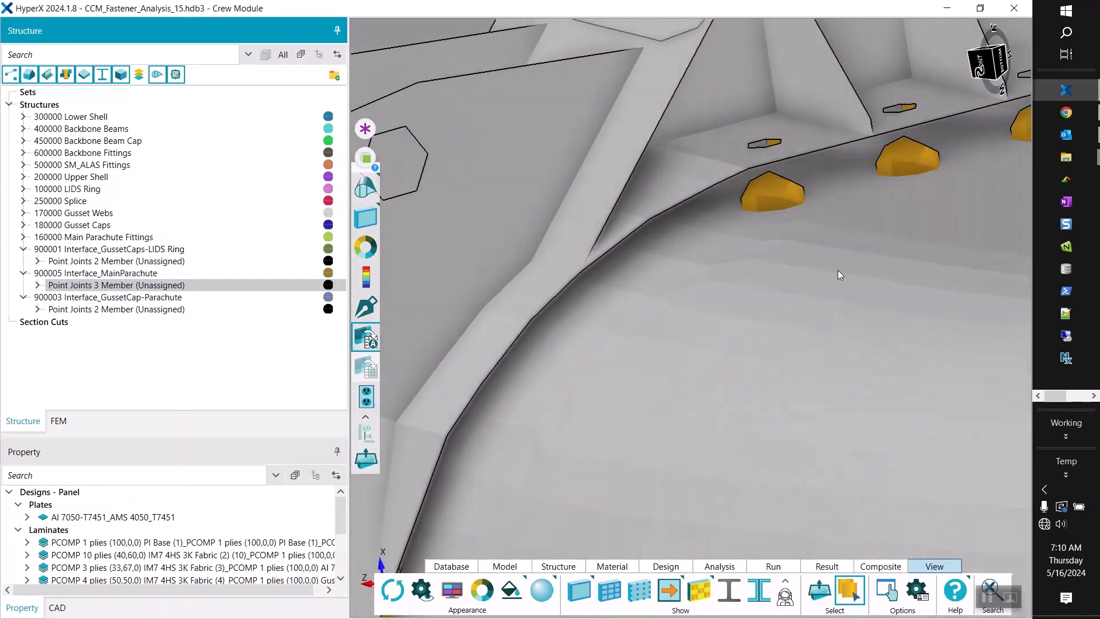
middle_click_drag(838, 269, 773, 217)
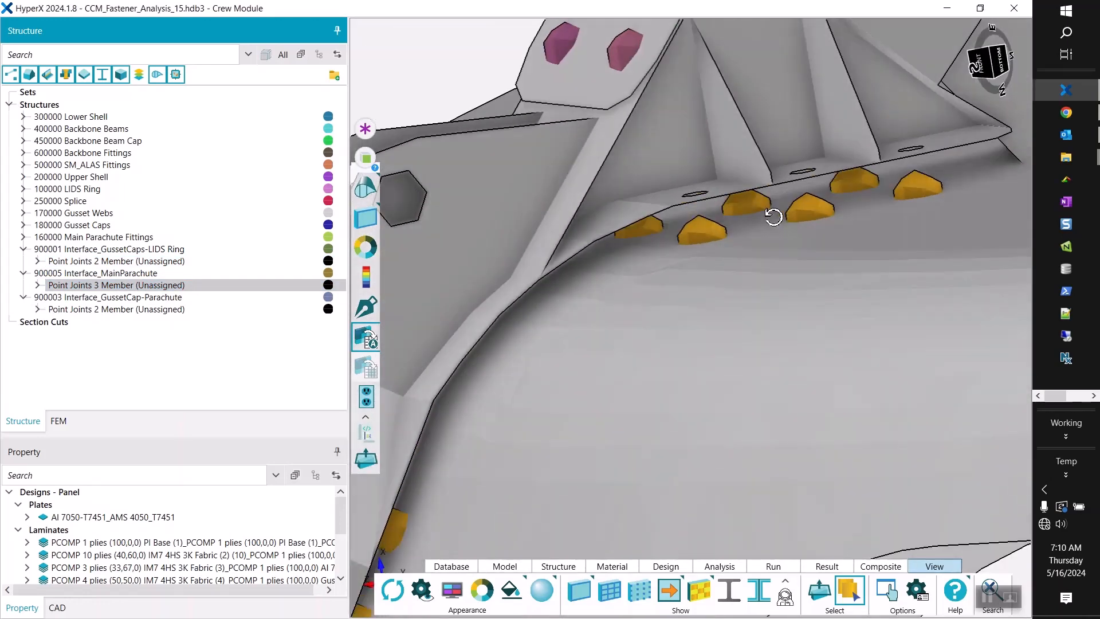
middle_click_drag(708, 185, 714, 195)
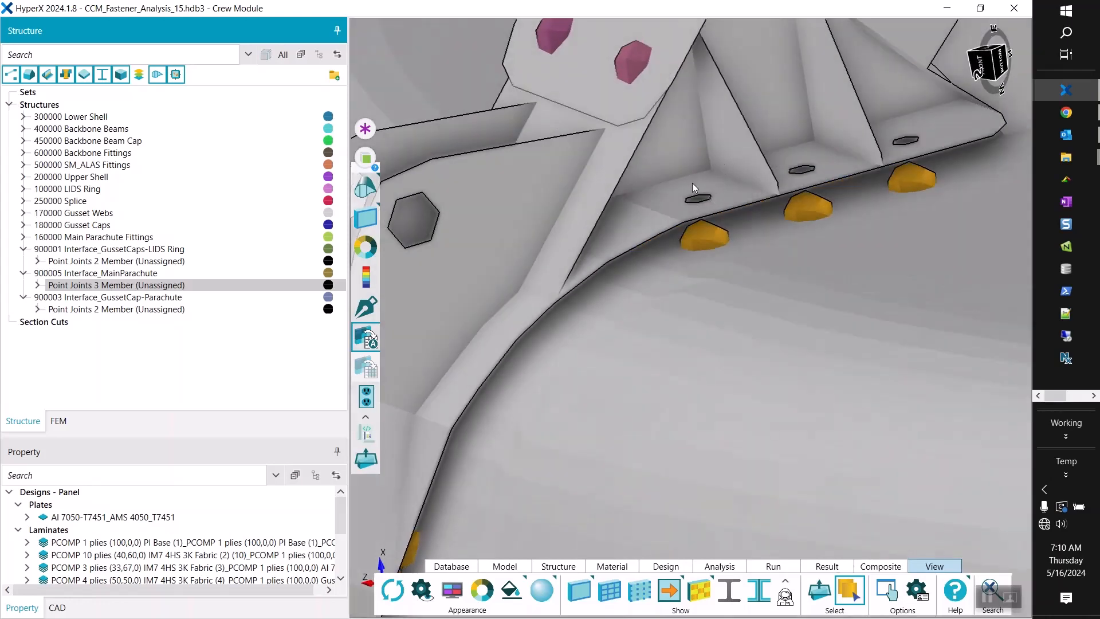
scroll(692, 184, "down", 3)
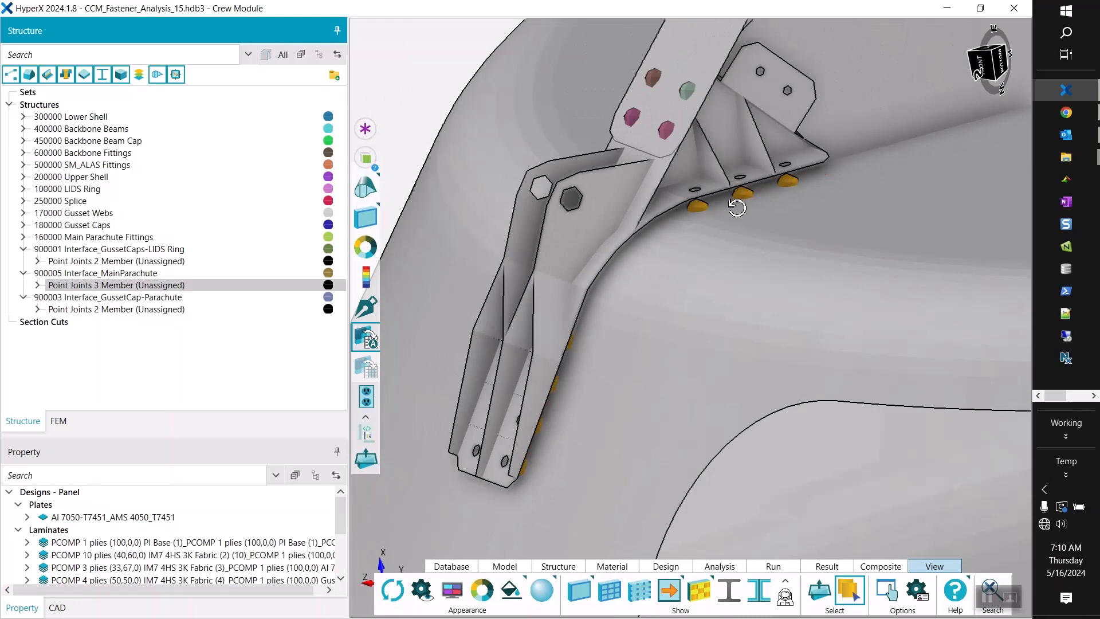
middle_click_drag(737, 207, 737, 199)
middle_click_drag(799, 239, 786, 215)
scroll(809, 392, "up", 2)
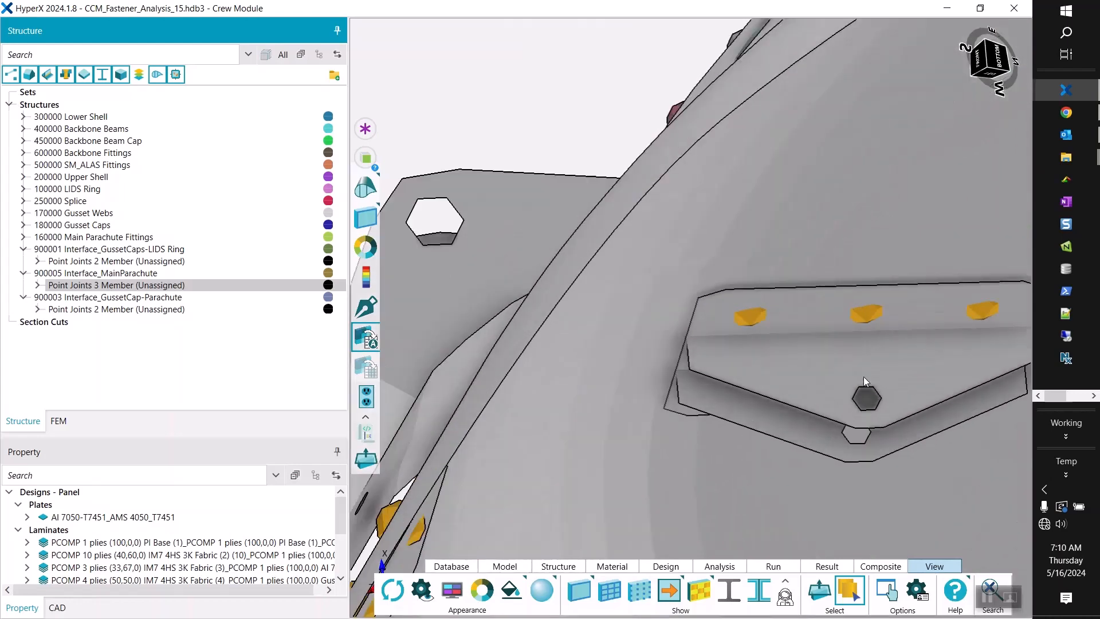
middle_click_drag(845, 362, 672, 365)
left_click(167, 286)
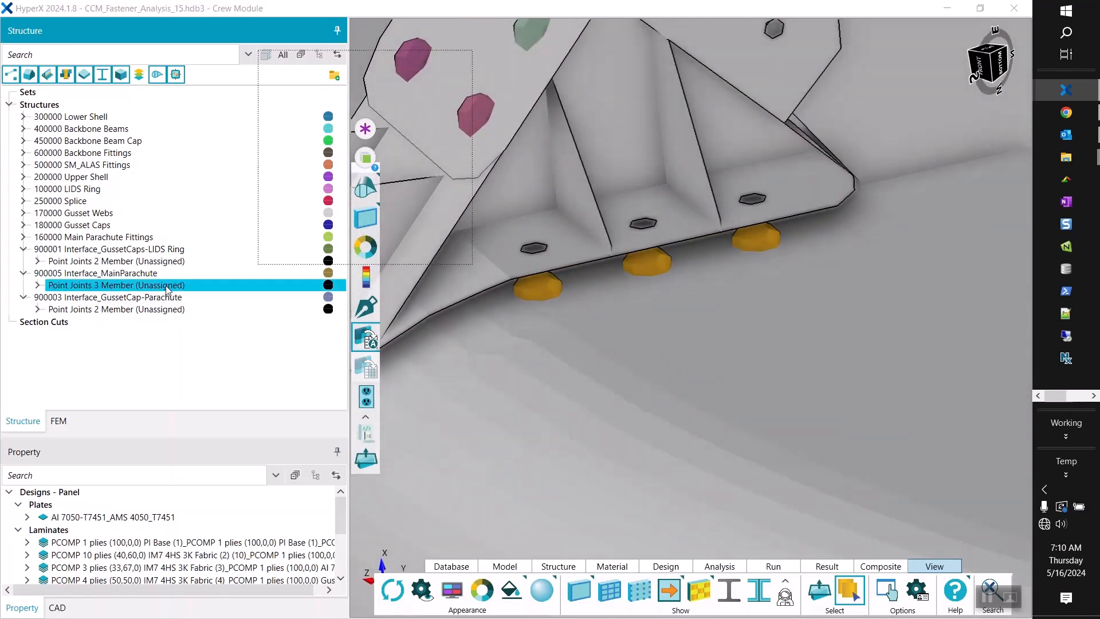
List the FEM by element type instead of include file, and show the RBE2 elements at the main parachute fitting's fasteners.
left_click(58, 422)
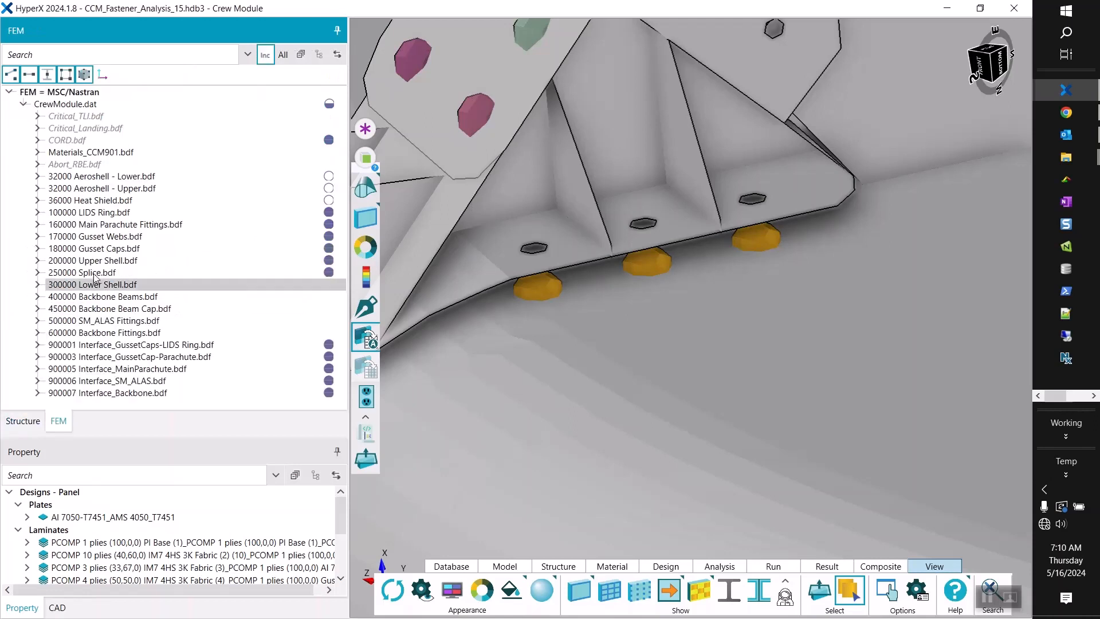
left_click(265, 54)
left_click(23, 105)
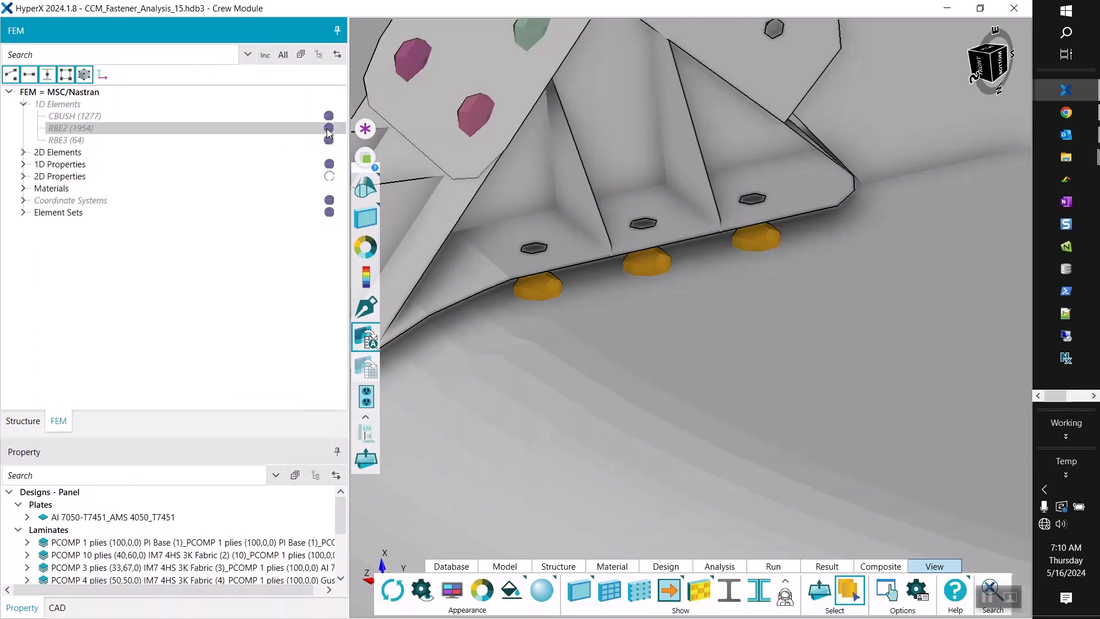
left_click(299, 133)
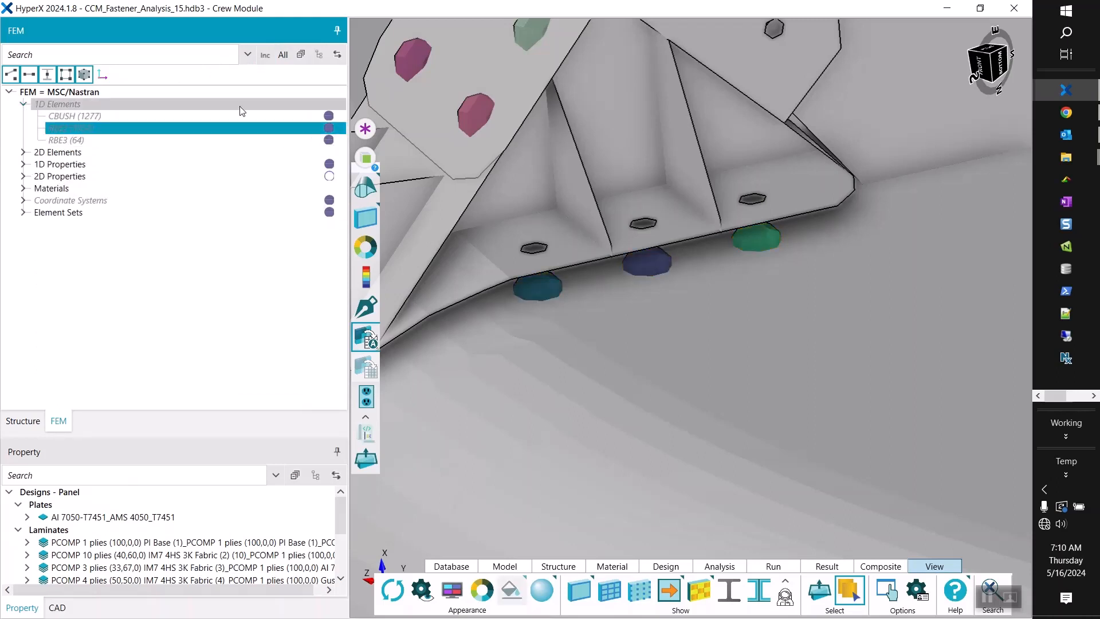
right_click(105, 129)
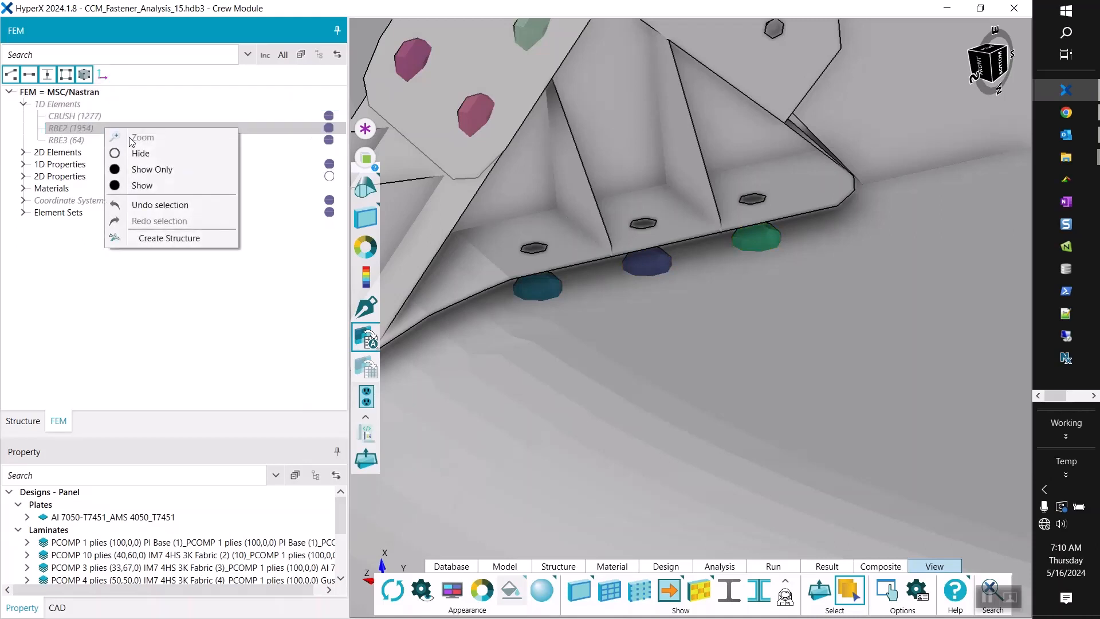
left_click(128, 185)
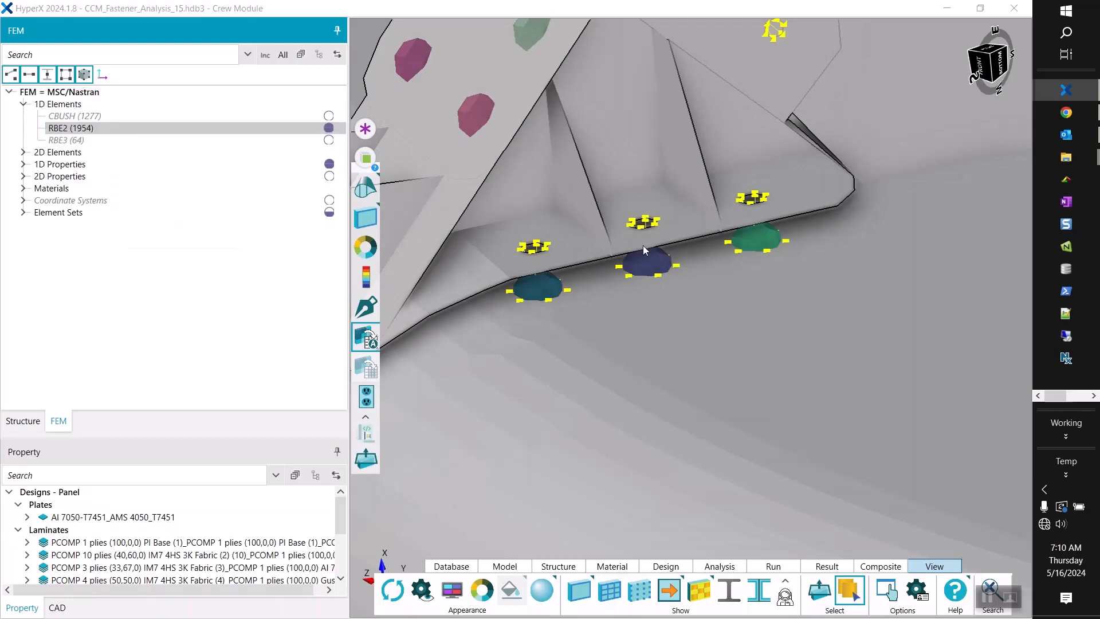
mouse_move(644, 243)
left_mouse_down()
mouse_move(638, 201)
mouse_move(661, 238)
mouse_move(710, 248)
mouse_move(652, 249)
left_mouse_up()
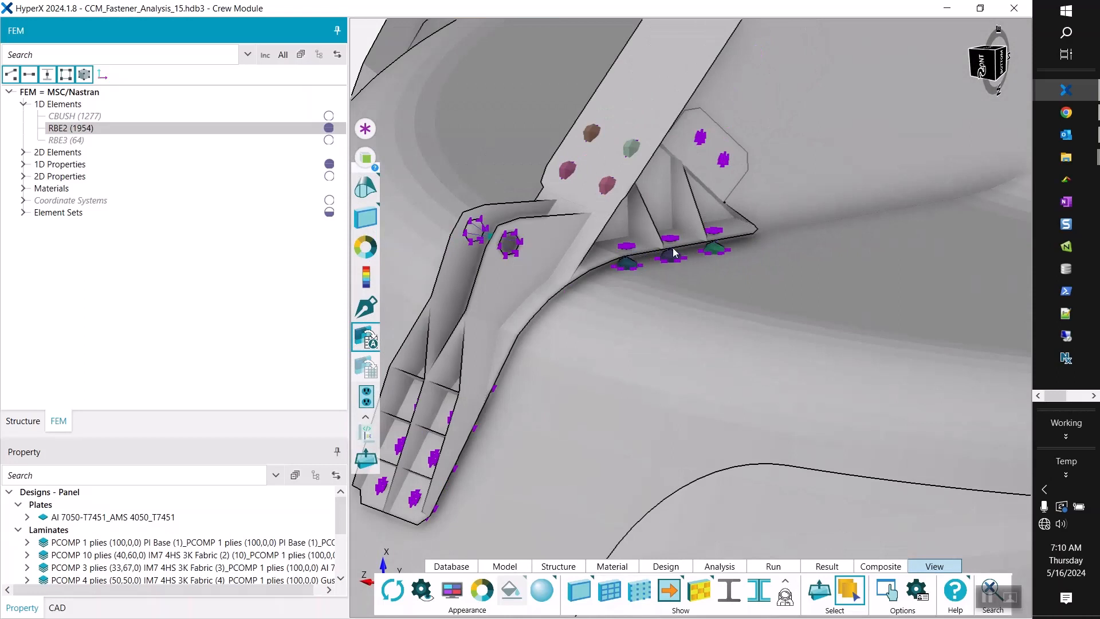
scroll(679, 241, "up", 2)
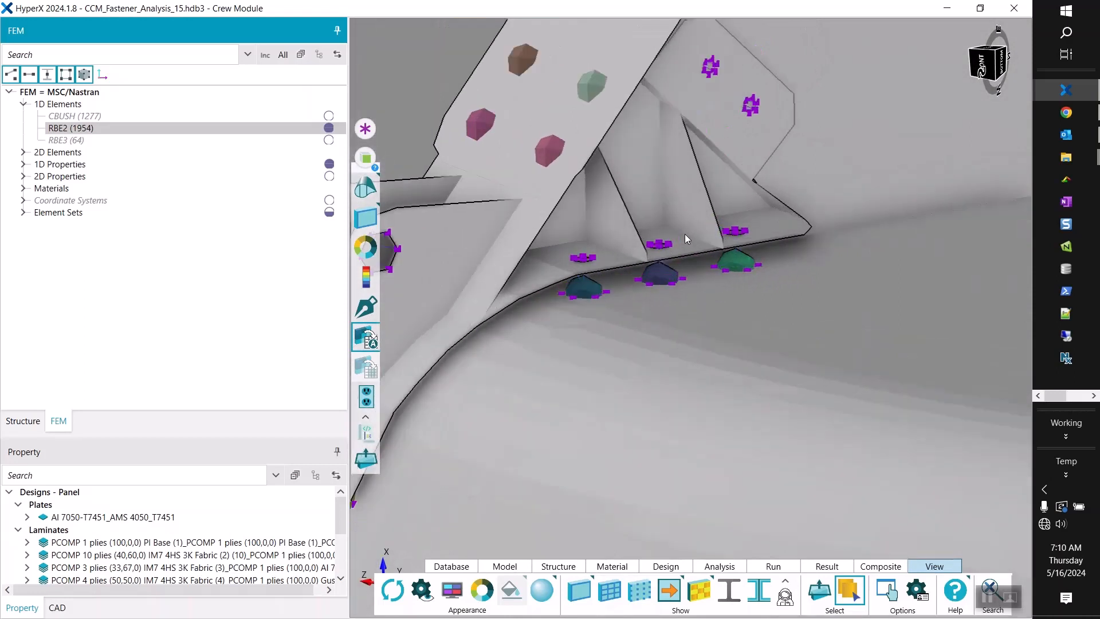
Switch to the image viewer and view Image_1_MPF_and_splice_plates.png in a maximized window to examine the back-up splice plates.
left_click(1093, 396)
mouse_move(1066, 117)
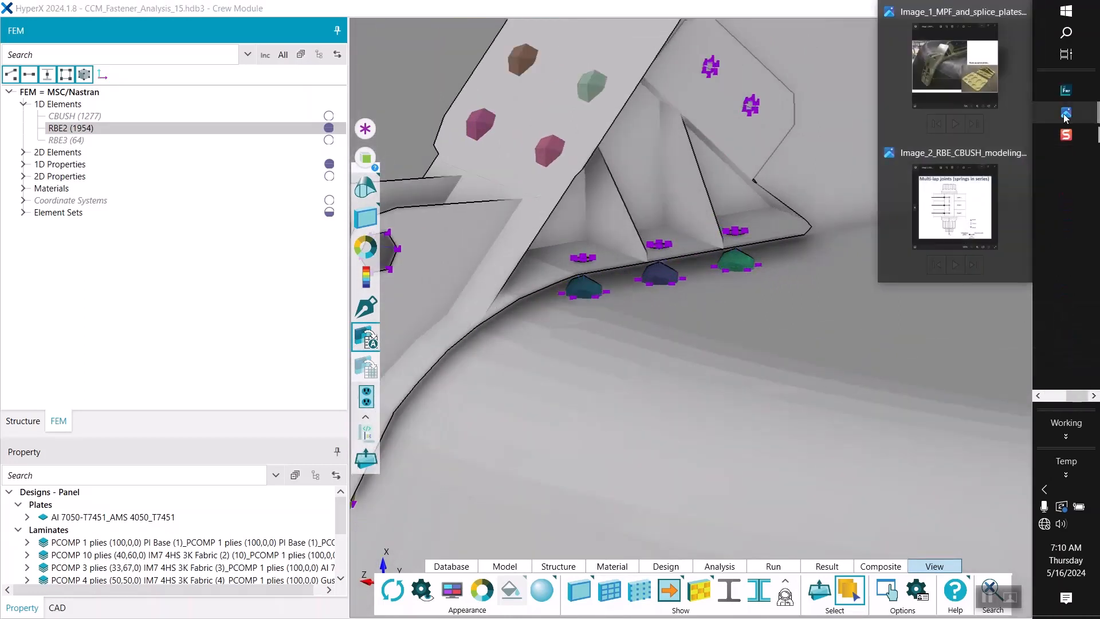
left_click(951, 75)
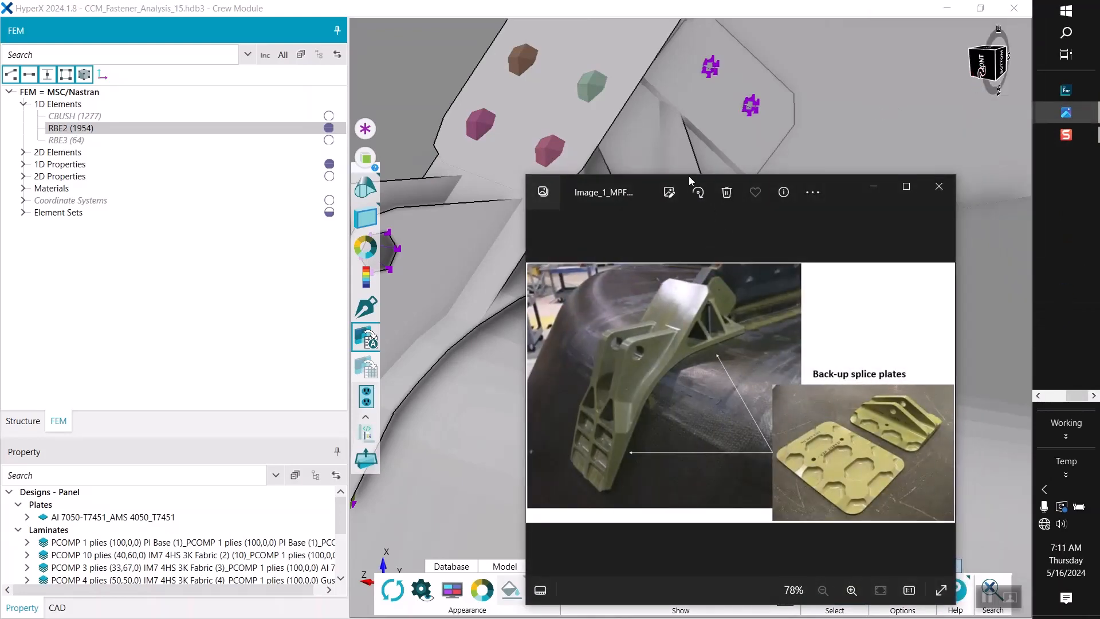
left_click(907, 186)
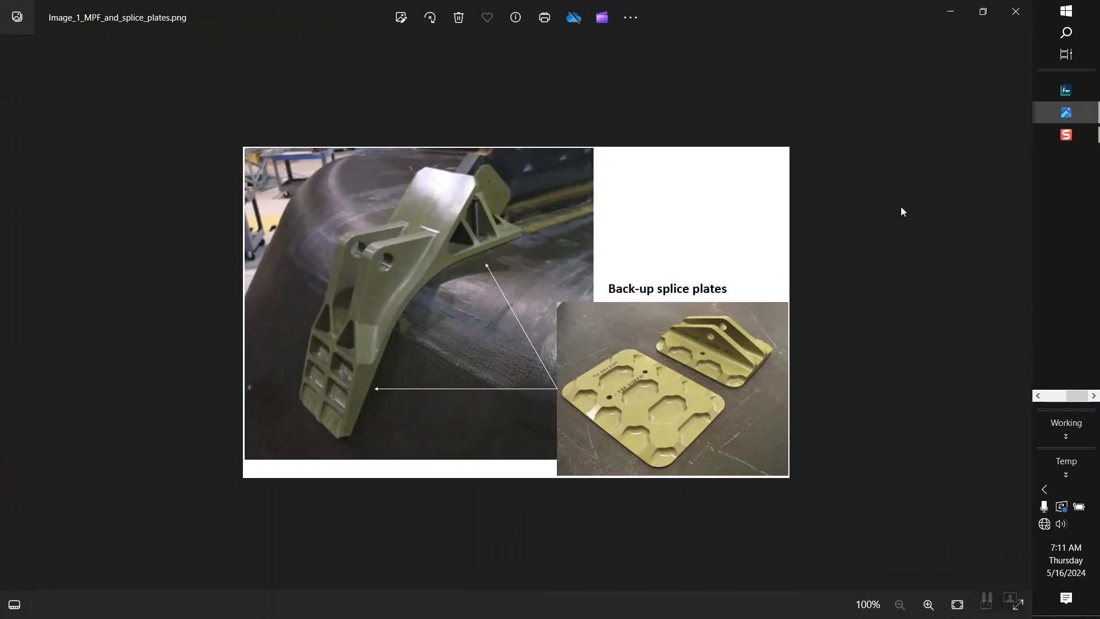
Bring up the Image_2 RBE and CBUSH modeling picture and enlarge its window to examine the multi-lap joint diagram.
mouse_move(1065, 112)
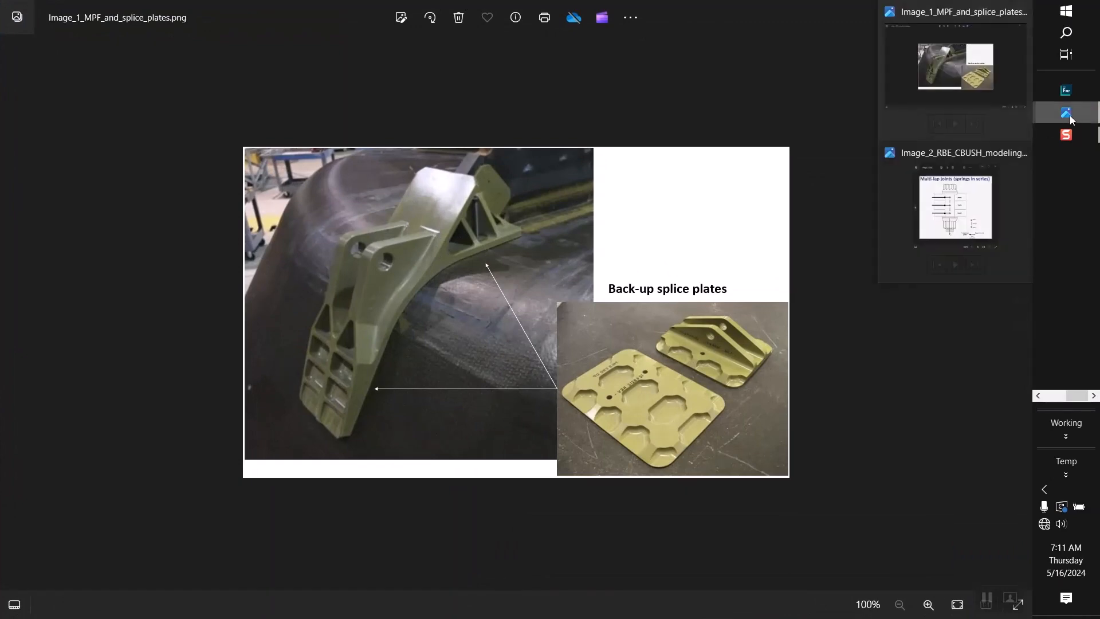
left_click(984, 209)
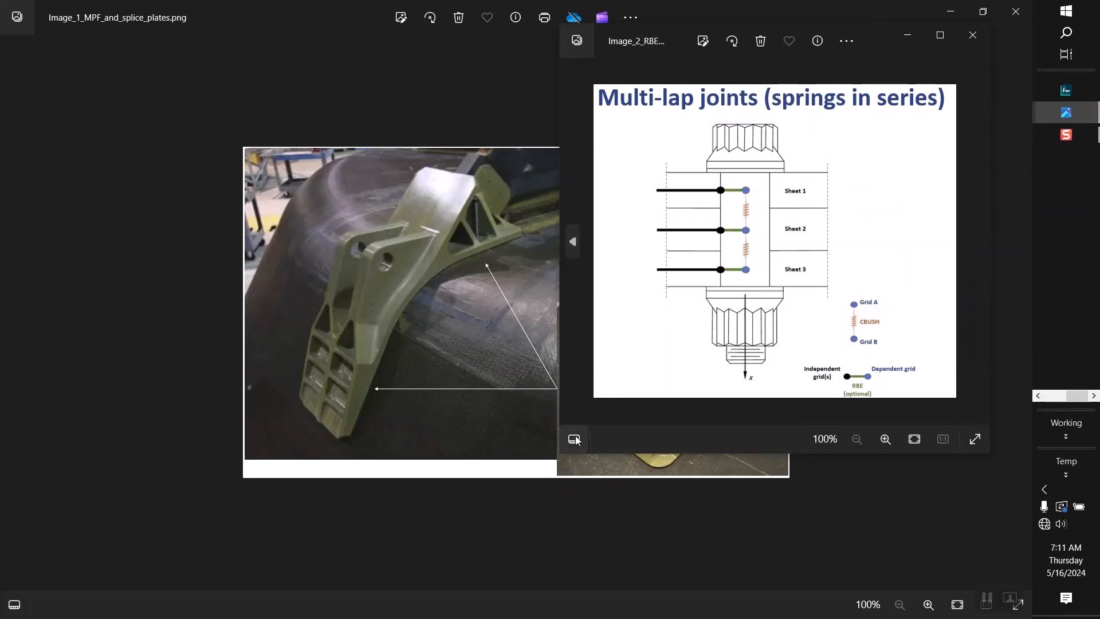
left_click_drag(558, 455, 361, 466)
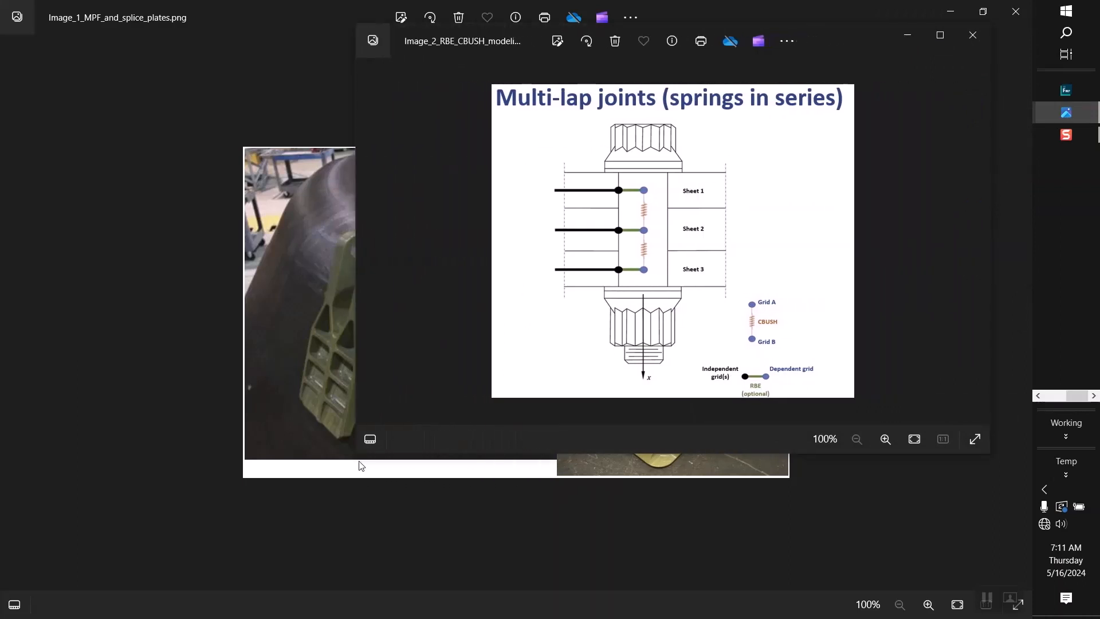
left_click_drag(624, 462, 618, 587)
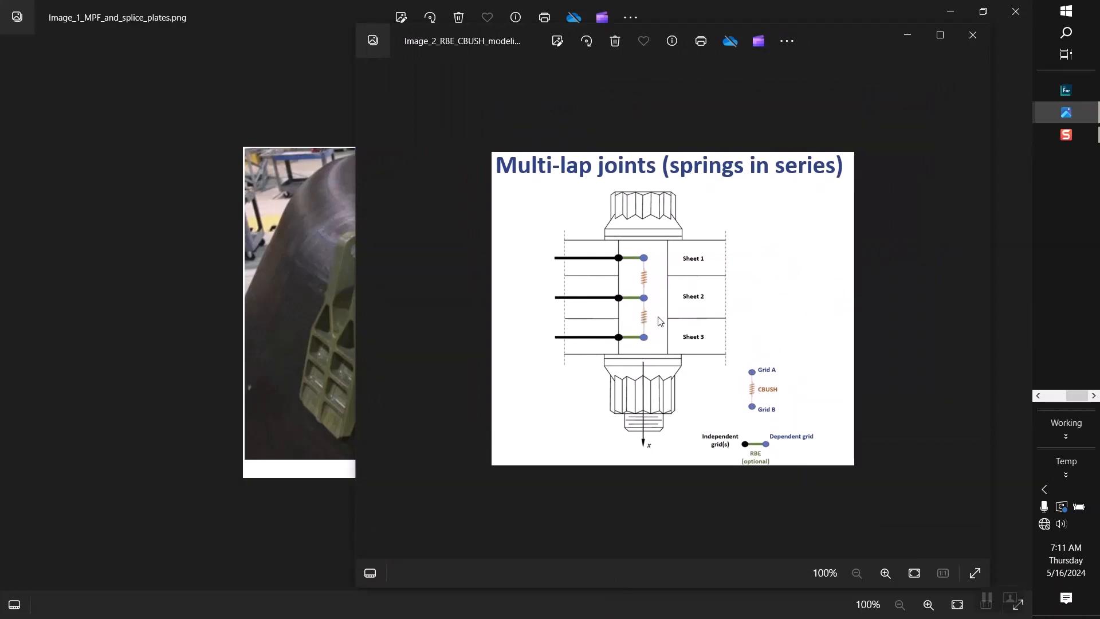
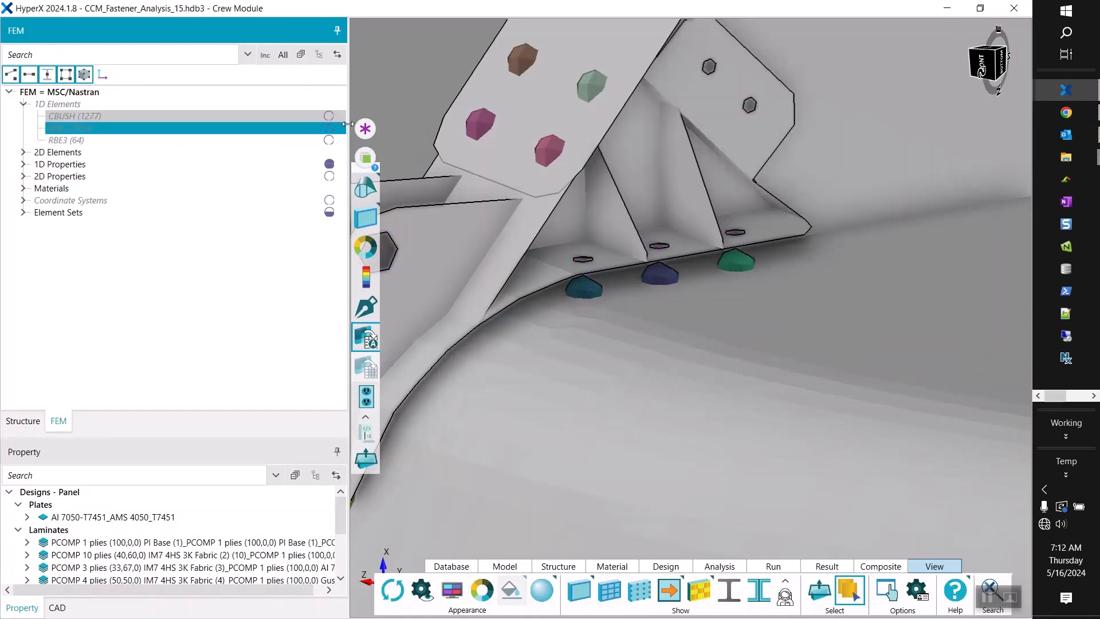
Show the structure tree instead of the FEM, with the gusset caps and LIDS ring of the crew module in view.
scroll(610, 246, "down", 10)
scroll(690, 177, "down", 5)
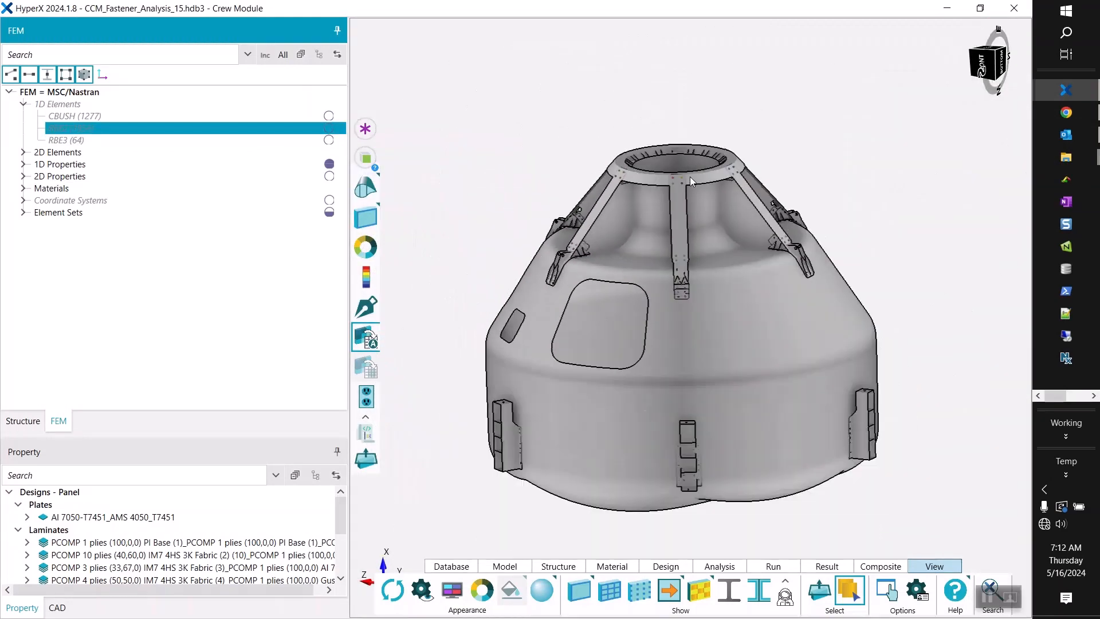
scroll(678, 175, "up", 10)
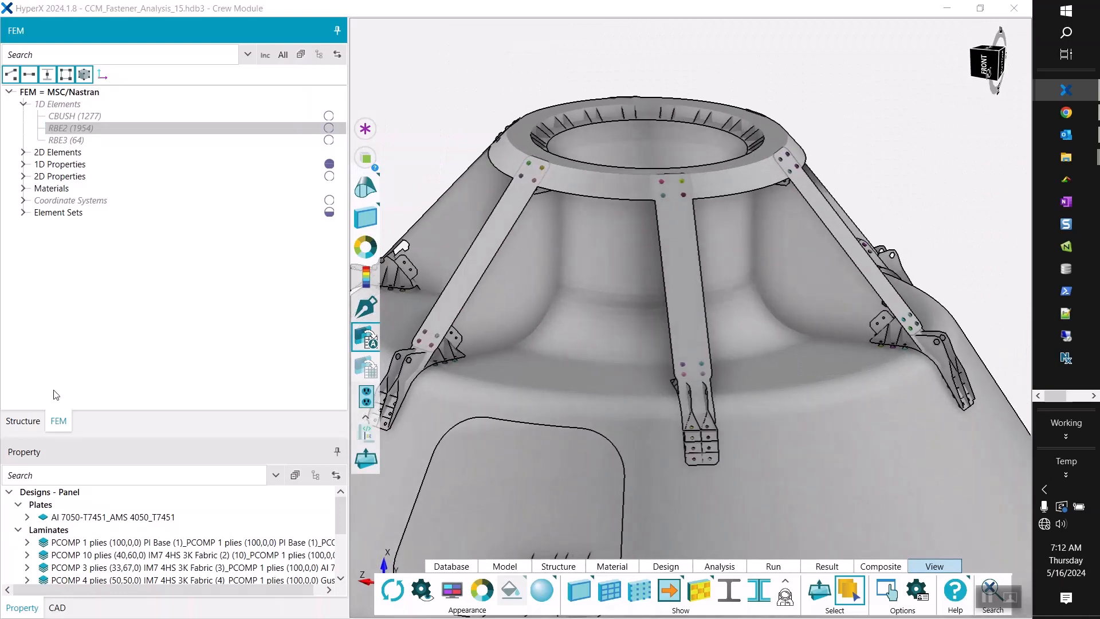
left_click(24, 422)
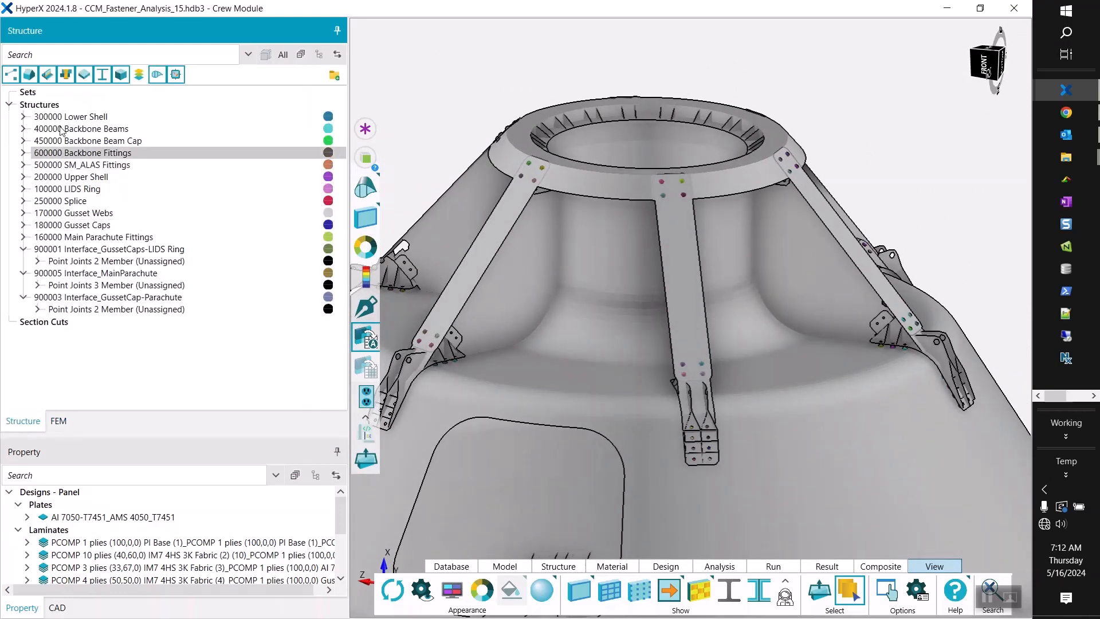
Enlarge the property tree and collapse its Laminates and Plates panel design groups.
left_click_drag(287, 436, 286, 382)
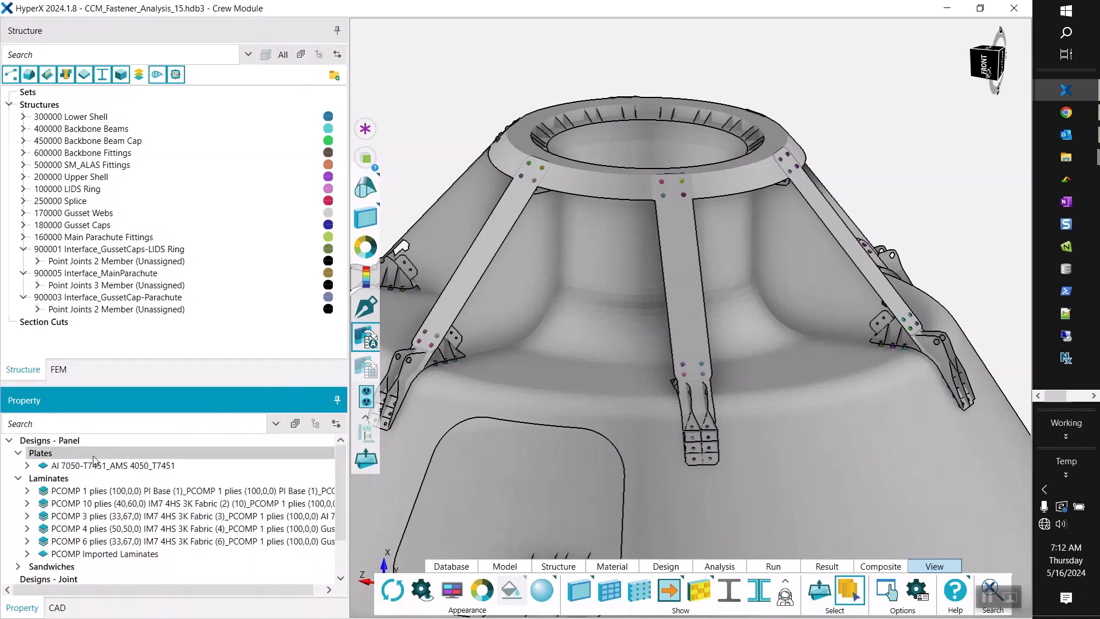
left_click(18, 478)
left_click(20, 454)
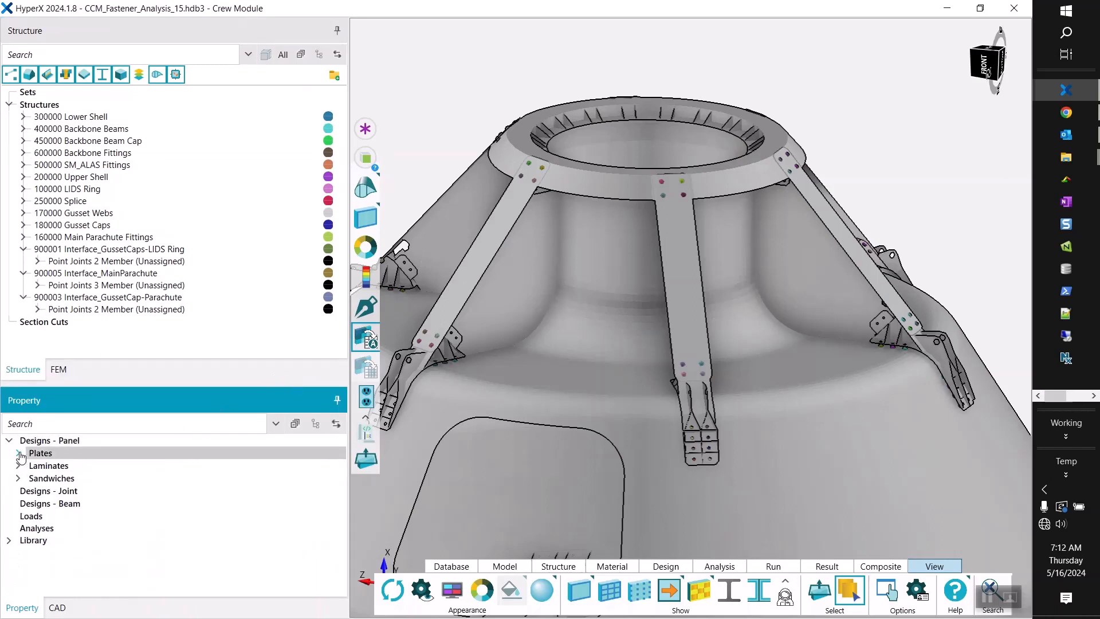
Select the two-member point joints of 900001 Interface_GussetCaps-LIDS Ring and examine the available fastened and riveted joint design types.
left_click(98, 262)
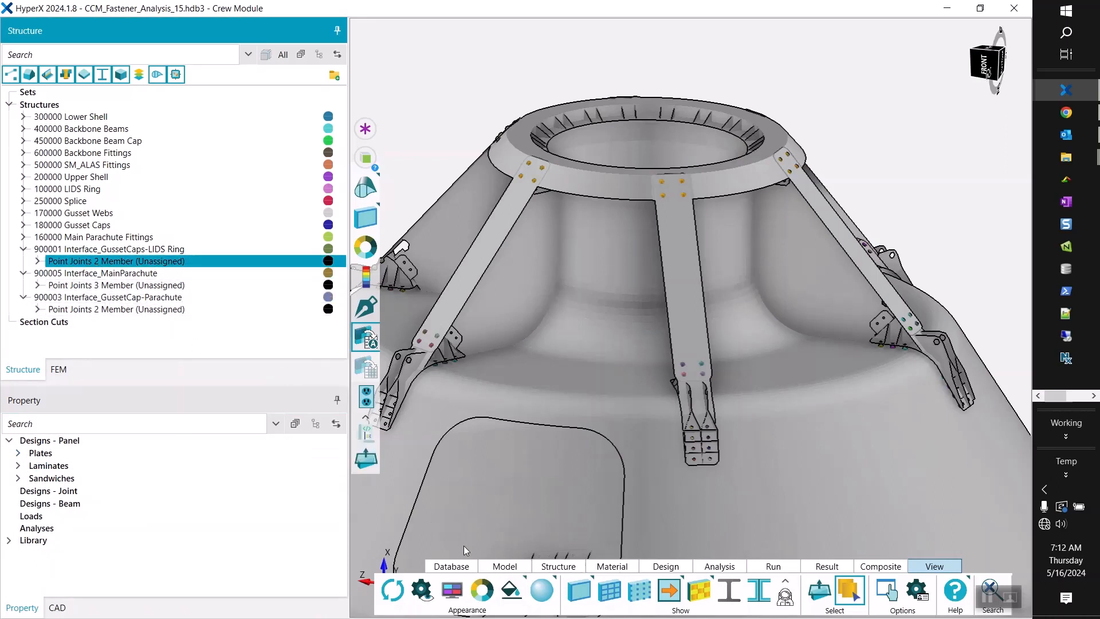
left_click(518, 567)
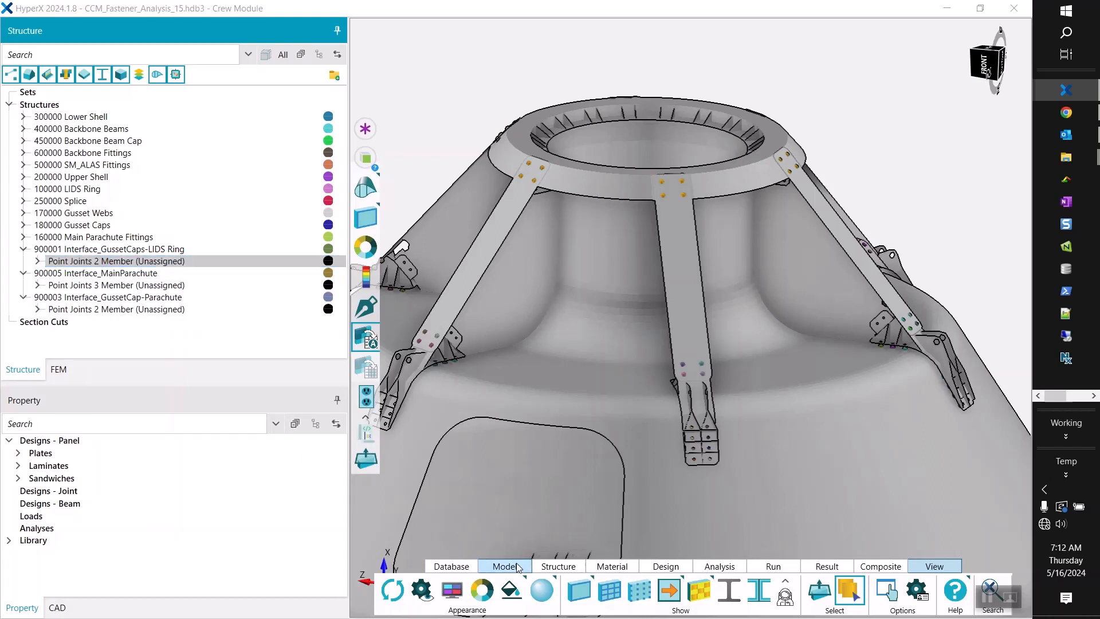
left_click(546, 567)
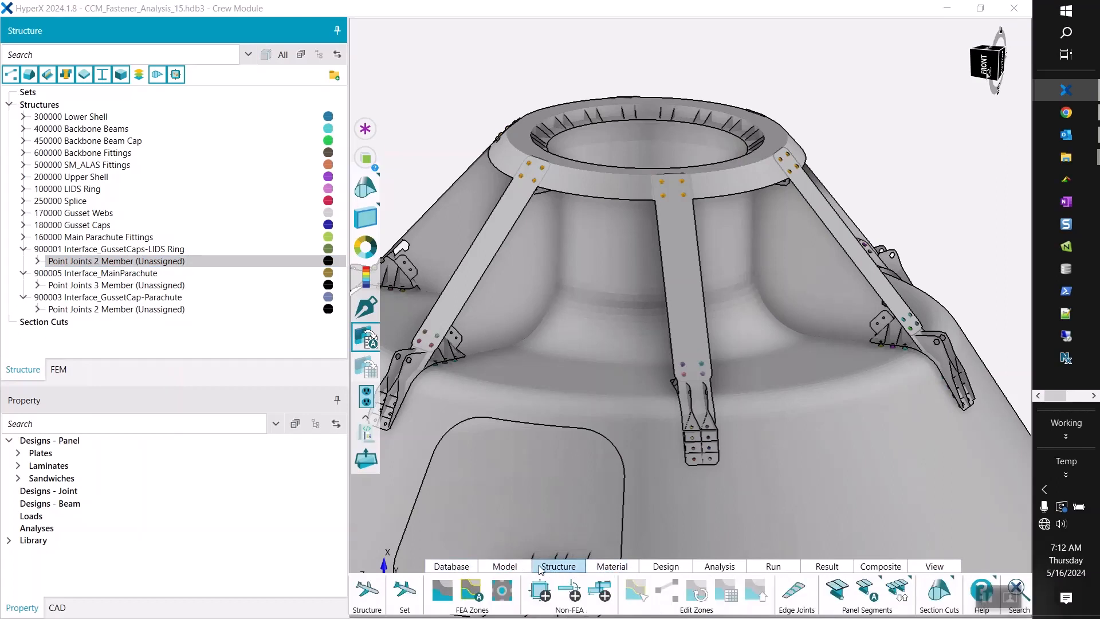
left_click(656, 570)
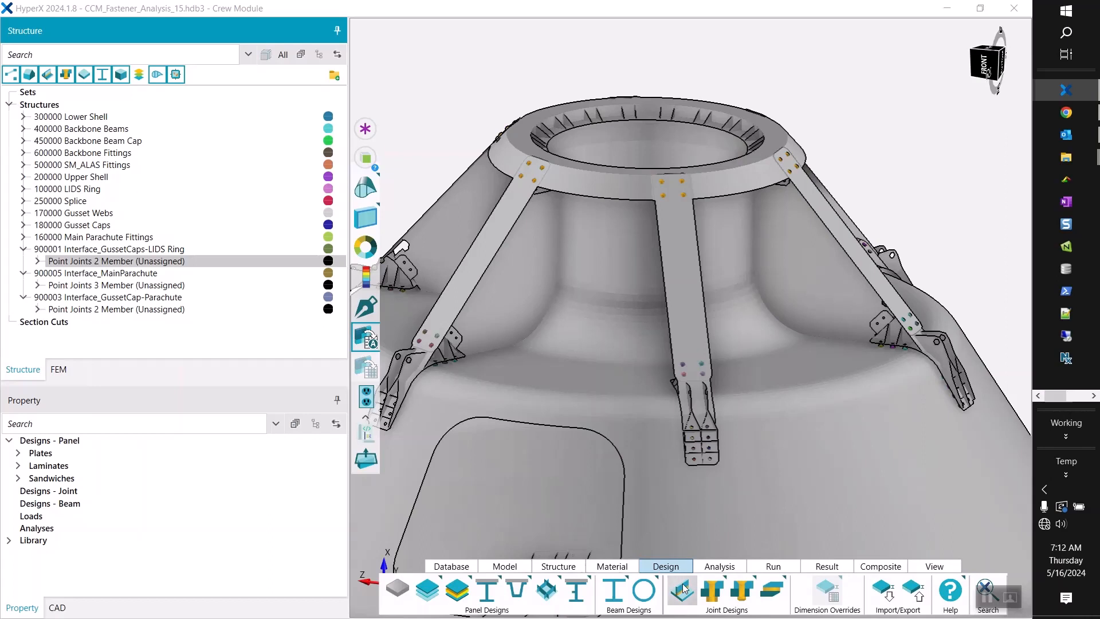
left_click(712, 594)
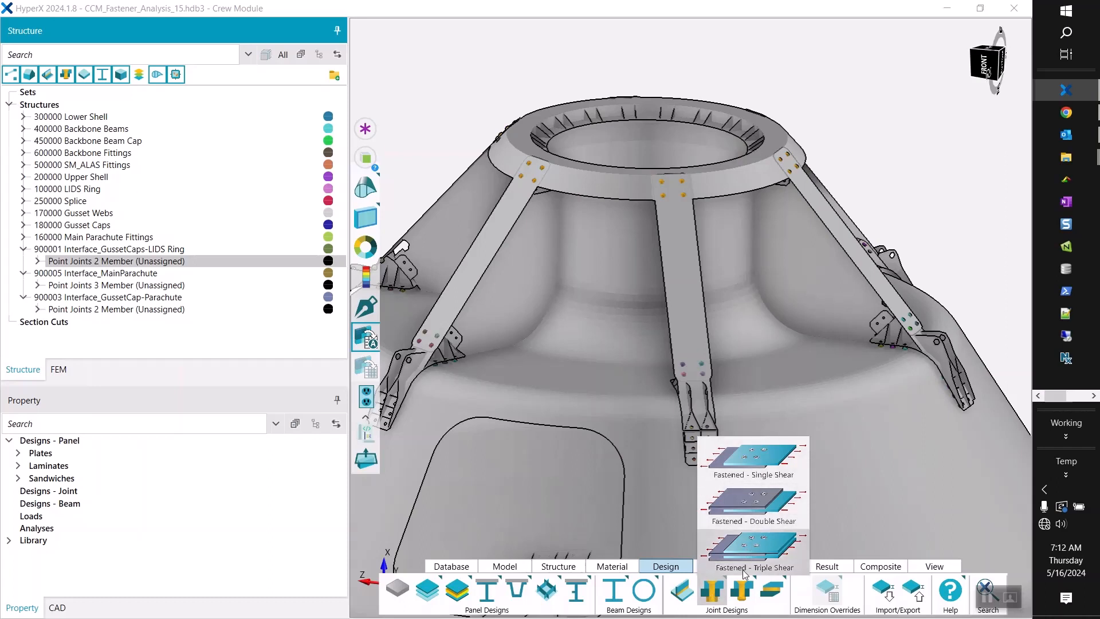
left_click(743, 593)
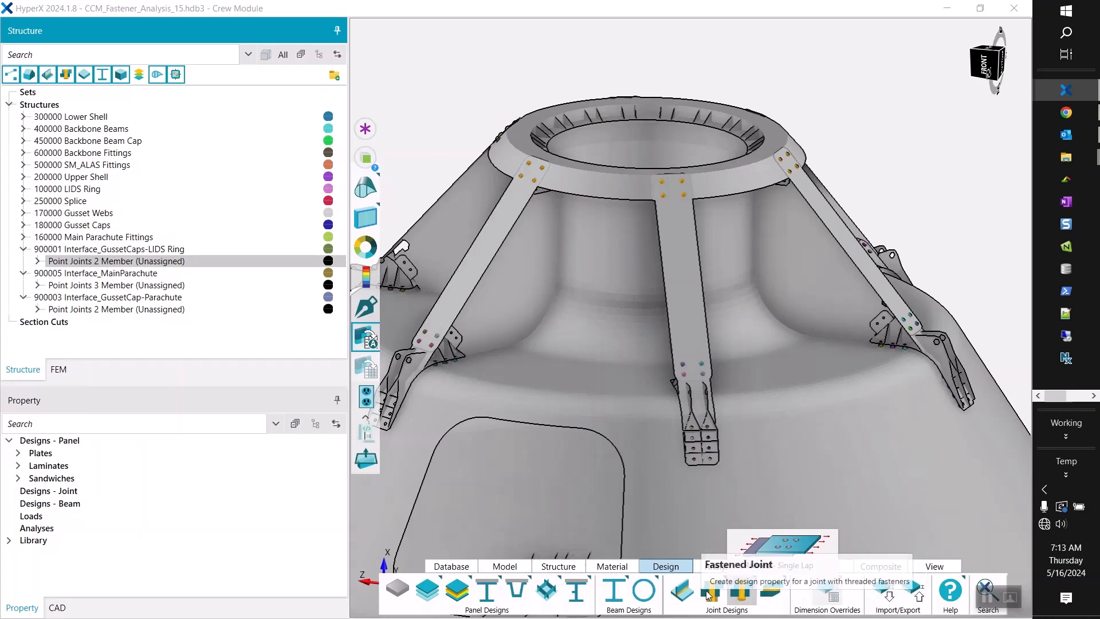
left_click(710, 594)
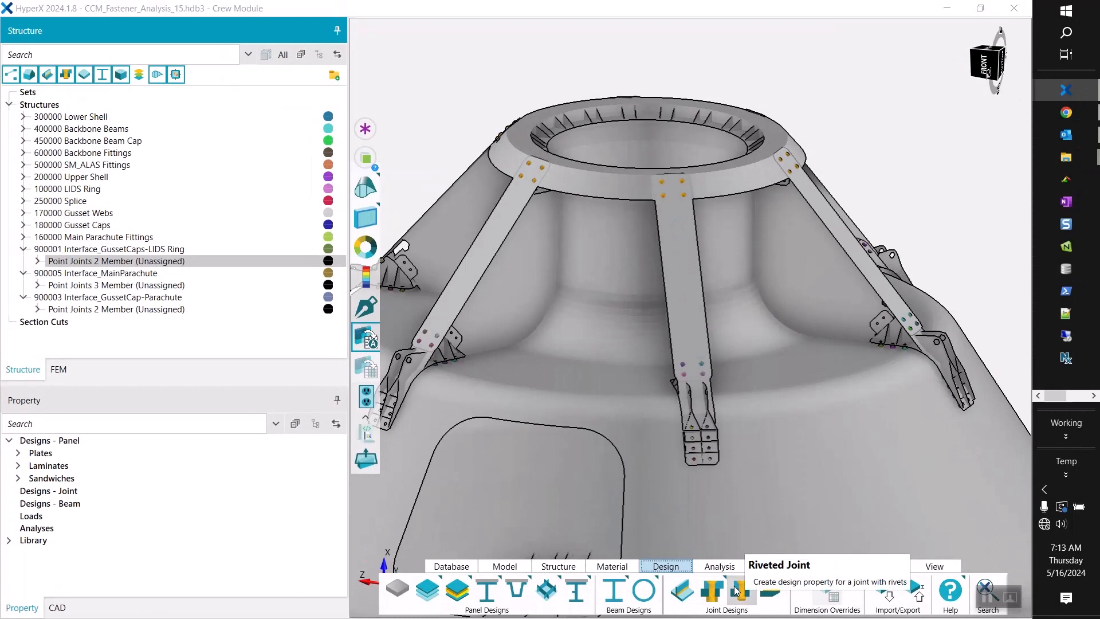
Give the property tree more room, expand the Library, and list its design properties filtered to joints.
left_click_drag(173, 382, 175, 256)
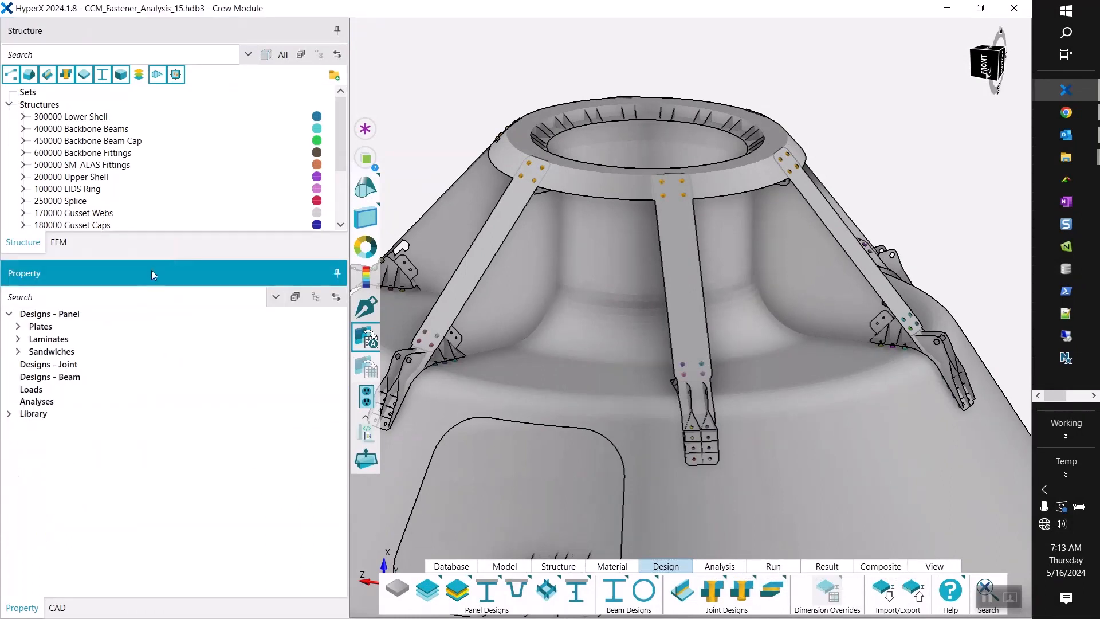
left_click(9, 414)
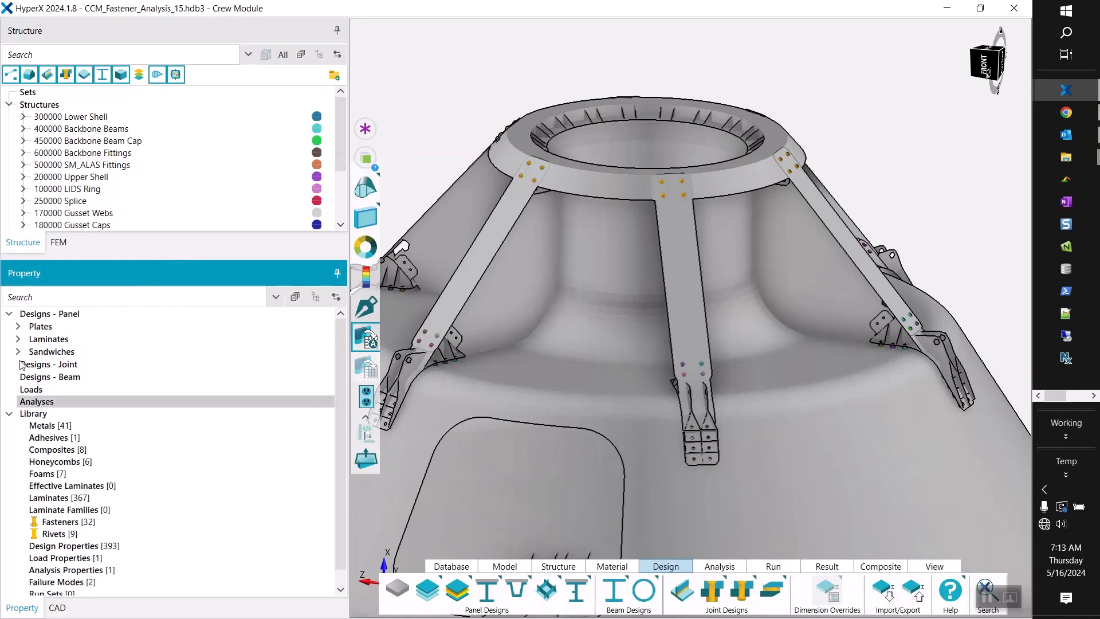
scroll(40, 373, "down", 1)
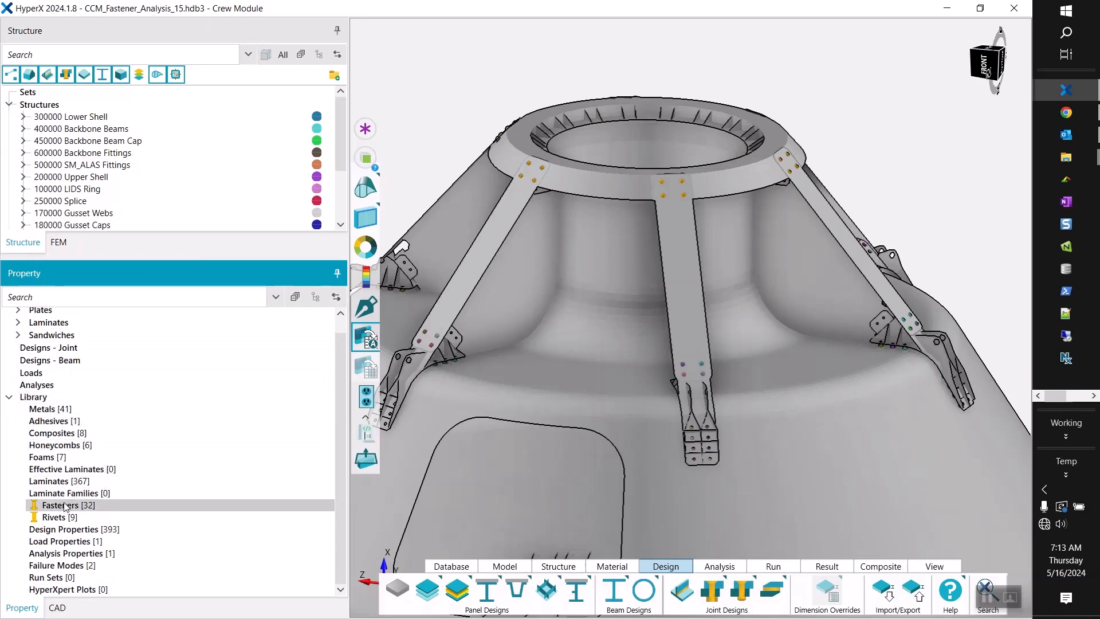
right_click(65, 532)
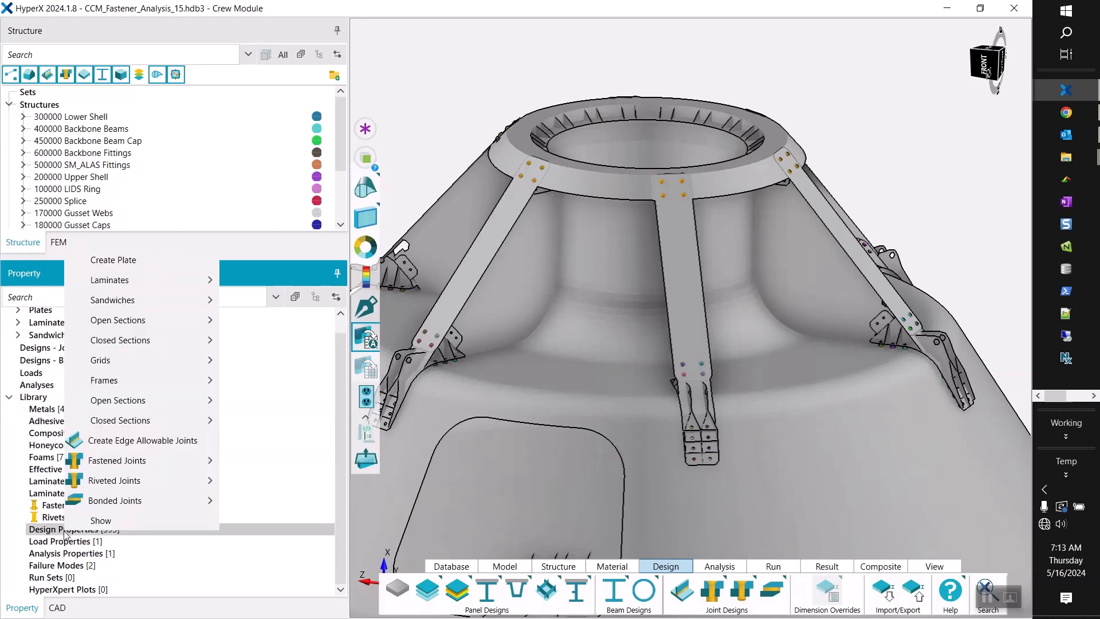
left_click(102, 522)
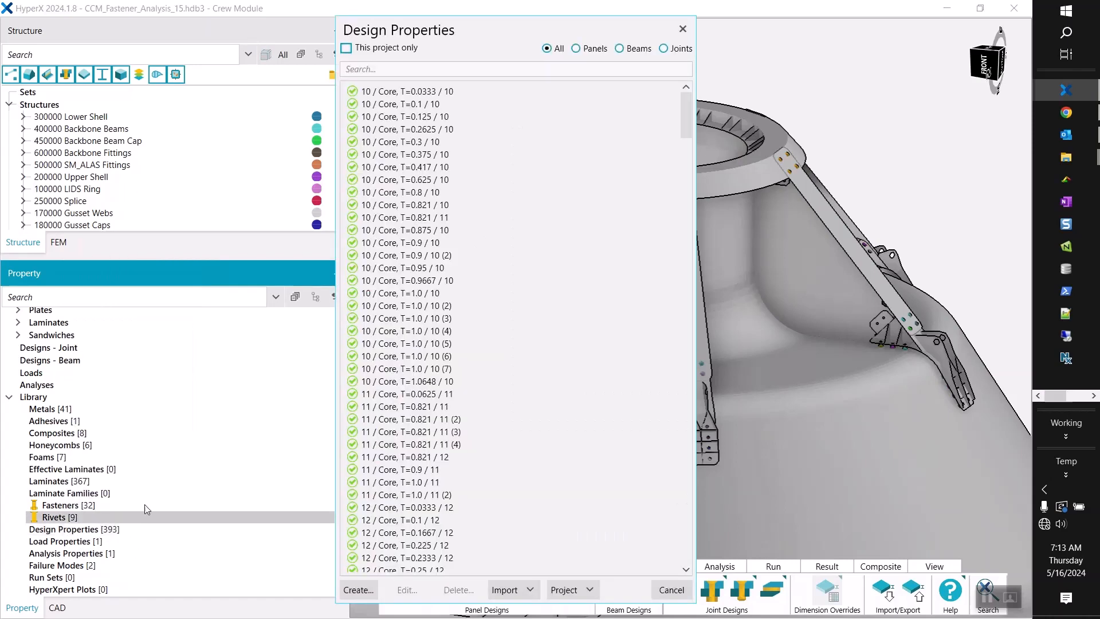
left_click_drag(685, 112, 669, 77)
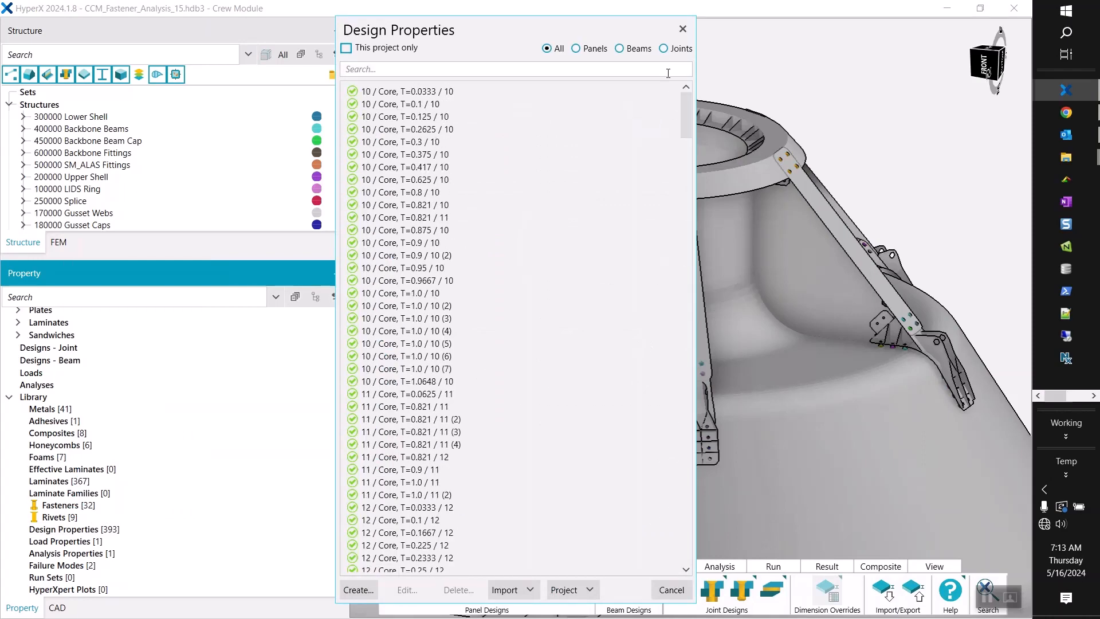
left_click(664, 48)
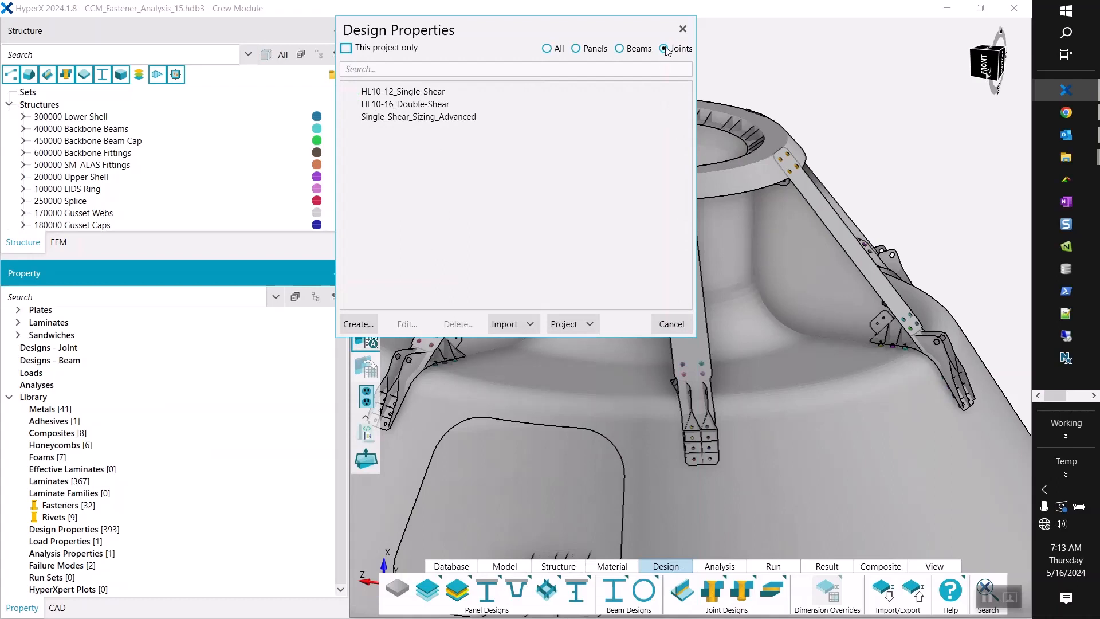
Add the HL10-12_Single-Shear, HL10-16_Double-Shear and Single-Shear_Sizing_Advanced design properties to the project and close the list.
left_click(442, 92)
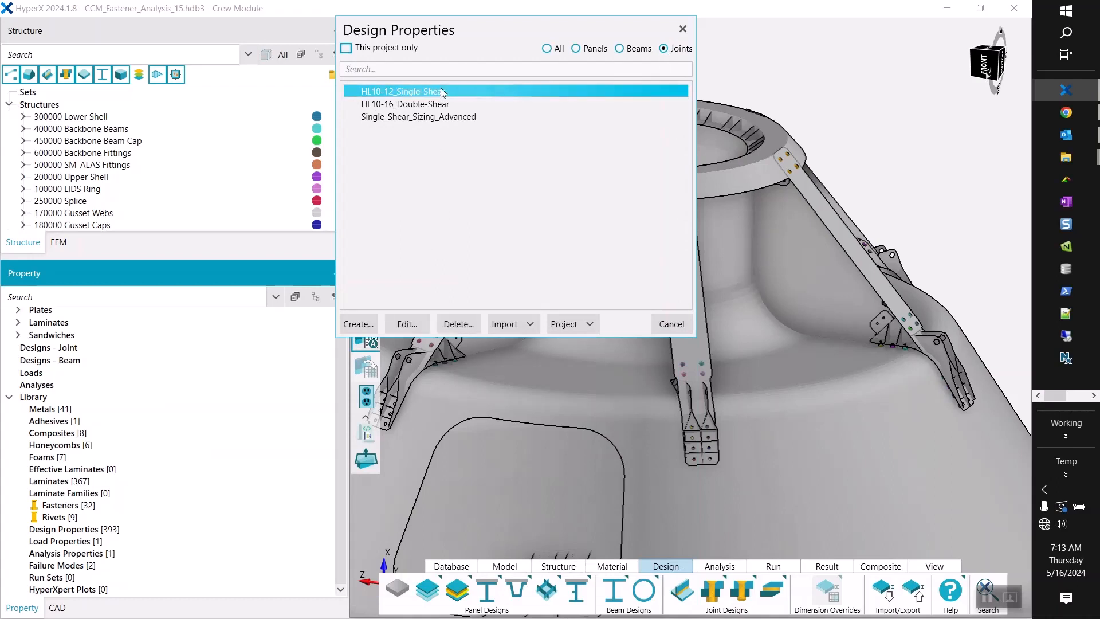
left_click(441, 119, "shift")
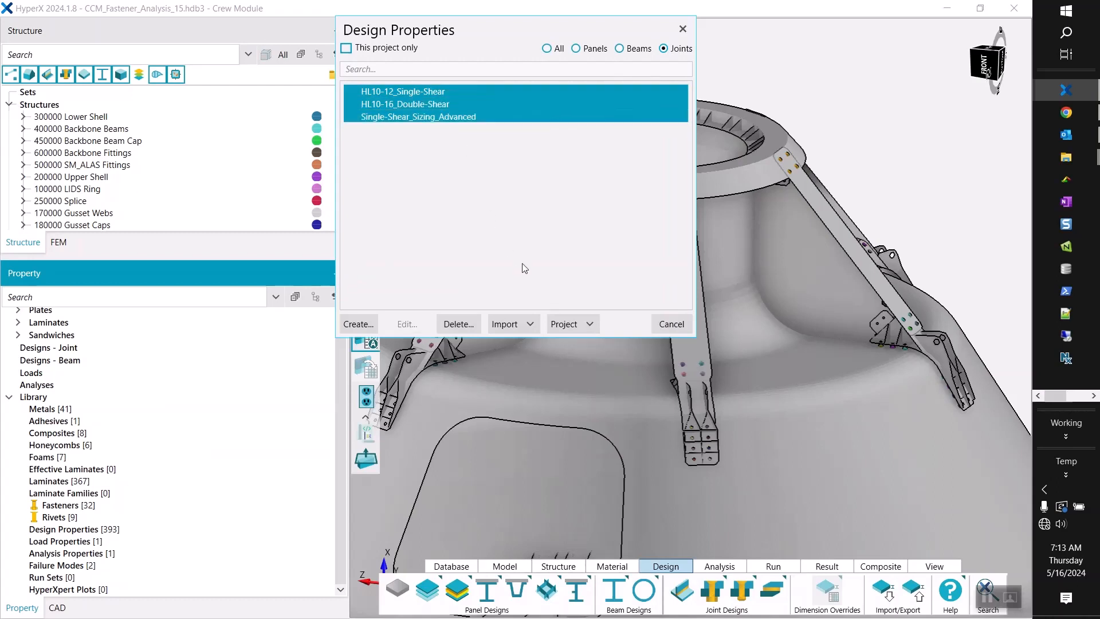
left_click(573, 324)
left_click(576, 467)
left_click(610, 499)
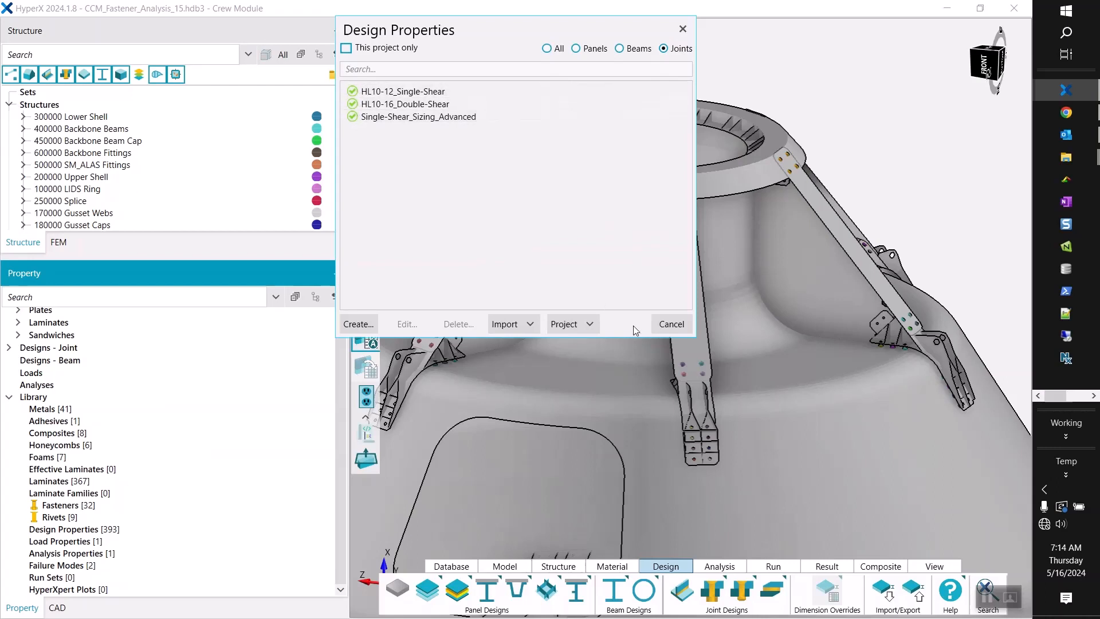
left_click(671, 325)
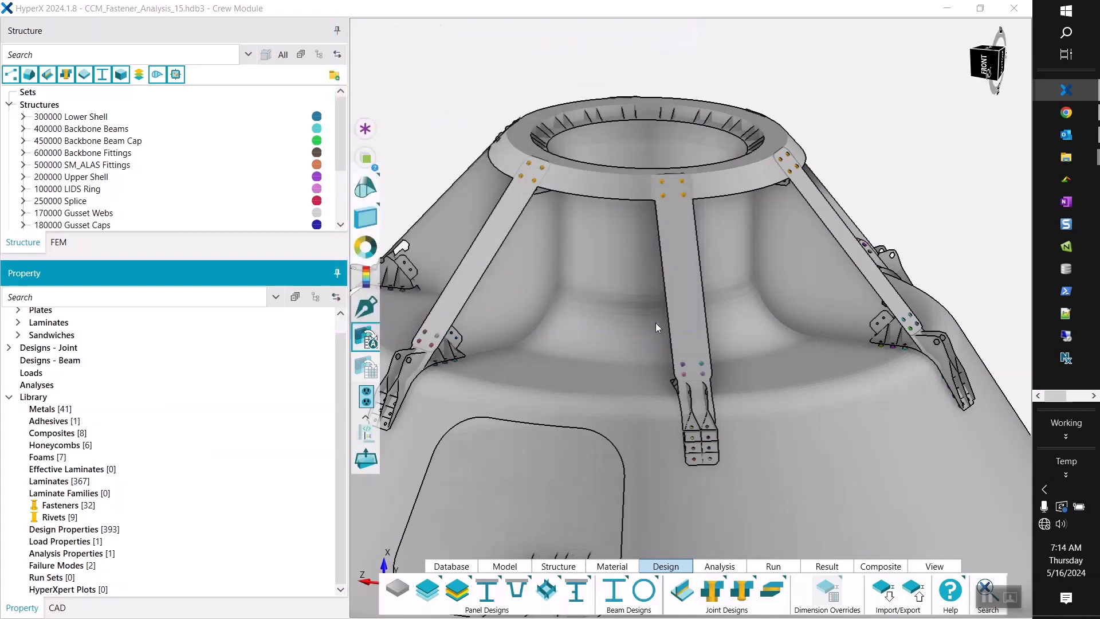
Expand the project's Fastened Joints designs and resize the trees so all structures and joint designs show together.
scroll(196, 394, "up", 1)
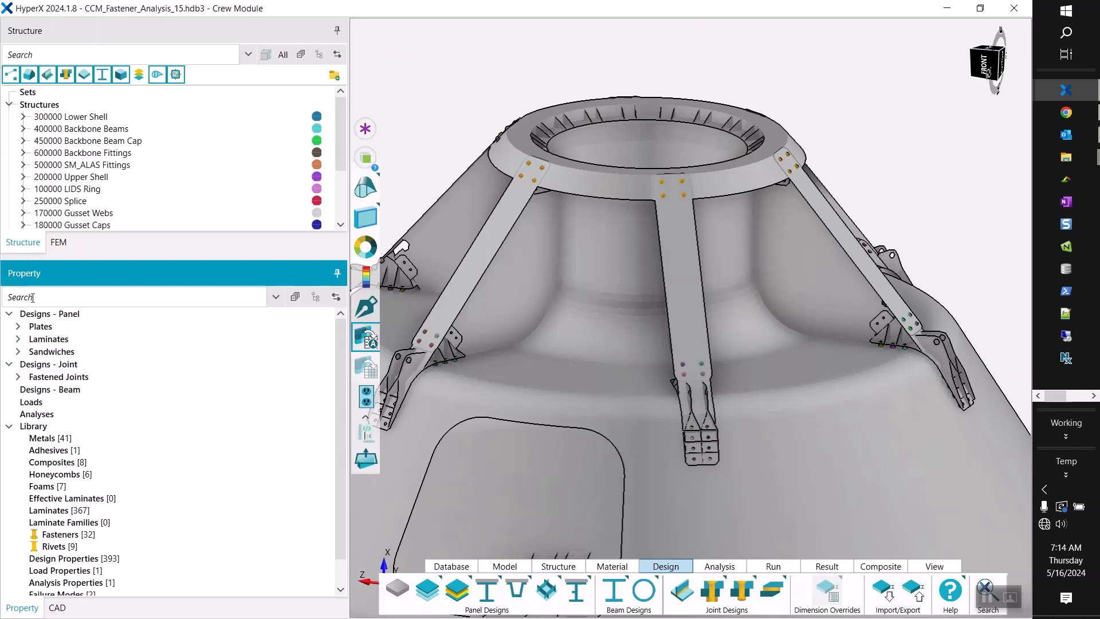
left_click(9, 365)
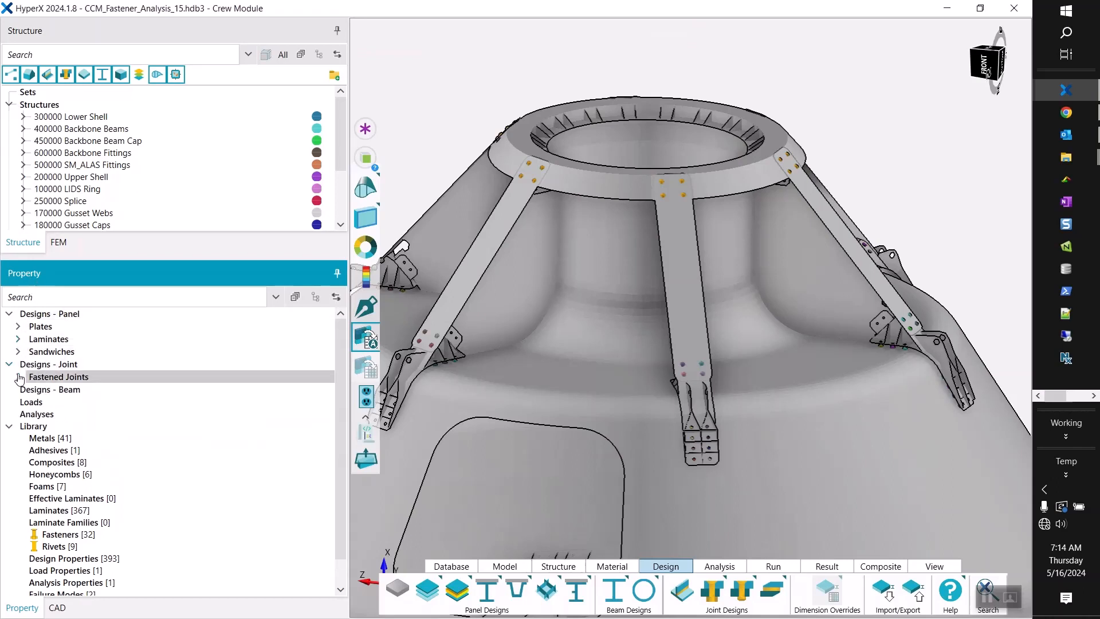
left_click(19, 378)
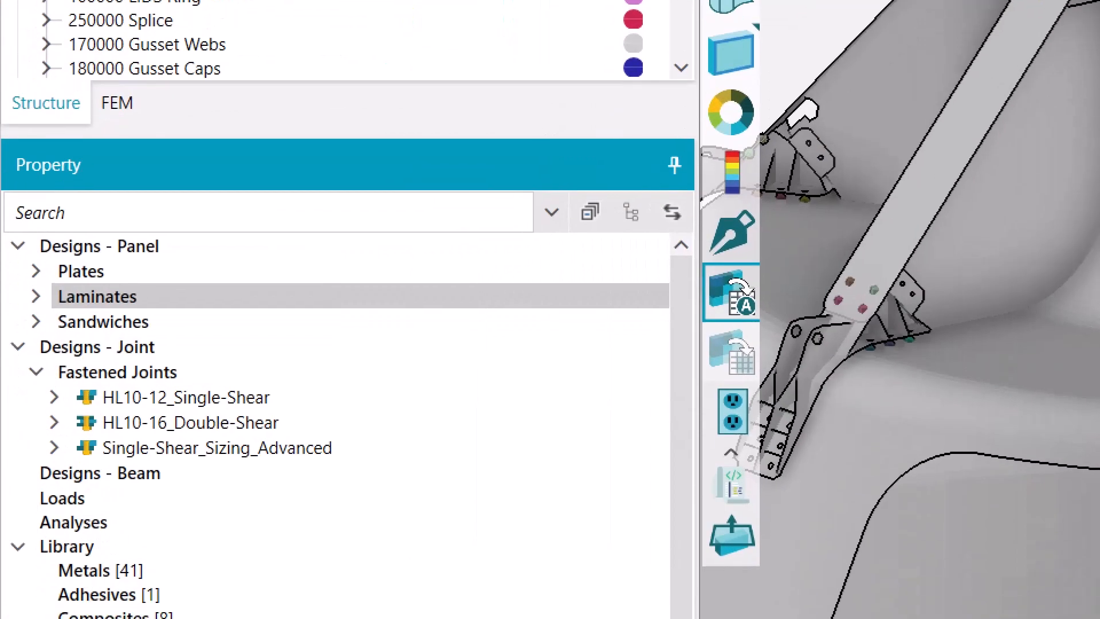
mouse_move(82, 385)
left_mouse_down()
mouse_move(39, 383)
mouse_move(45, 458)
mouse_move(70, 460)
left_mouse_up()
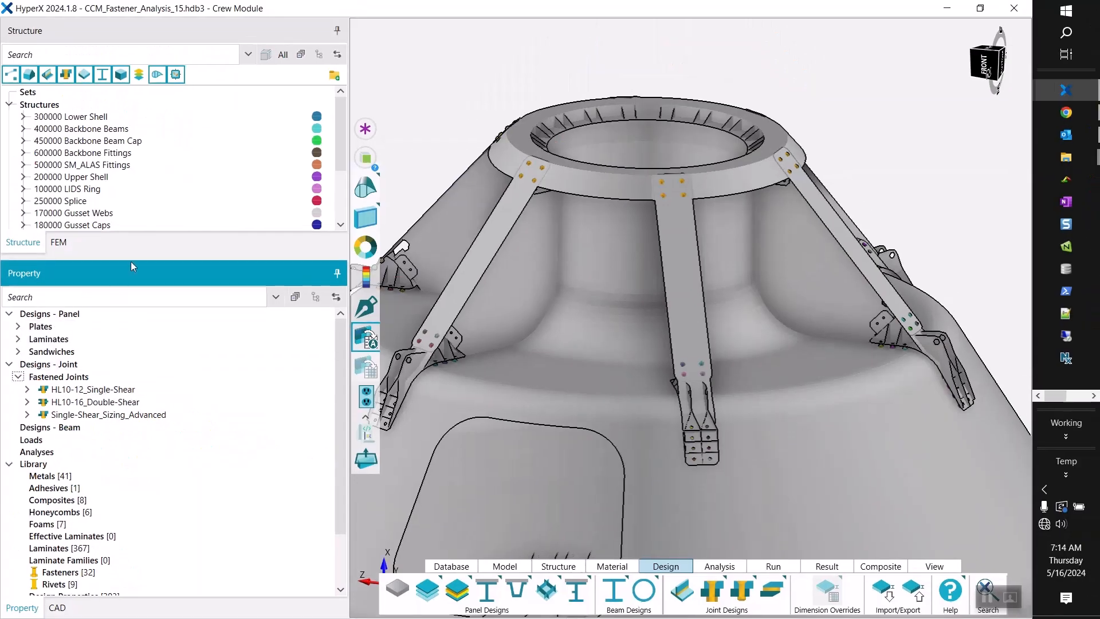
left_click_drag(145, 368, 148, 382)
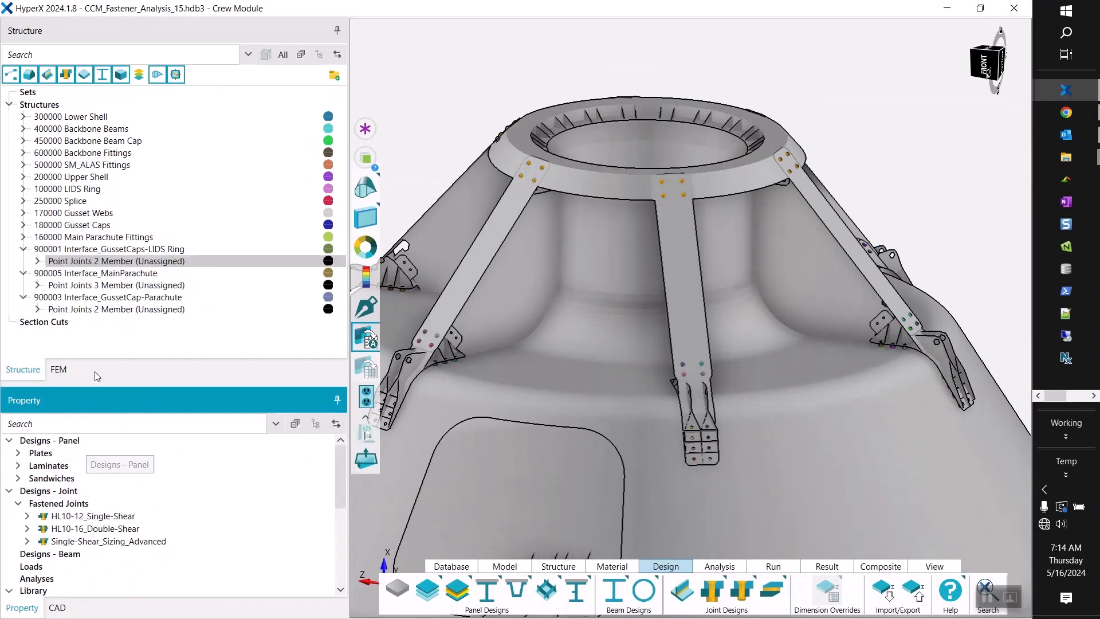
Select the two-member point joints of 900001 Interface_GussetCaps-LIDS Ring and 900003 Interface_GussetCap-Parachute, and check their fasteners on the gusset cap.
left_click(97, 262)
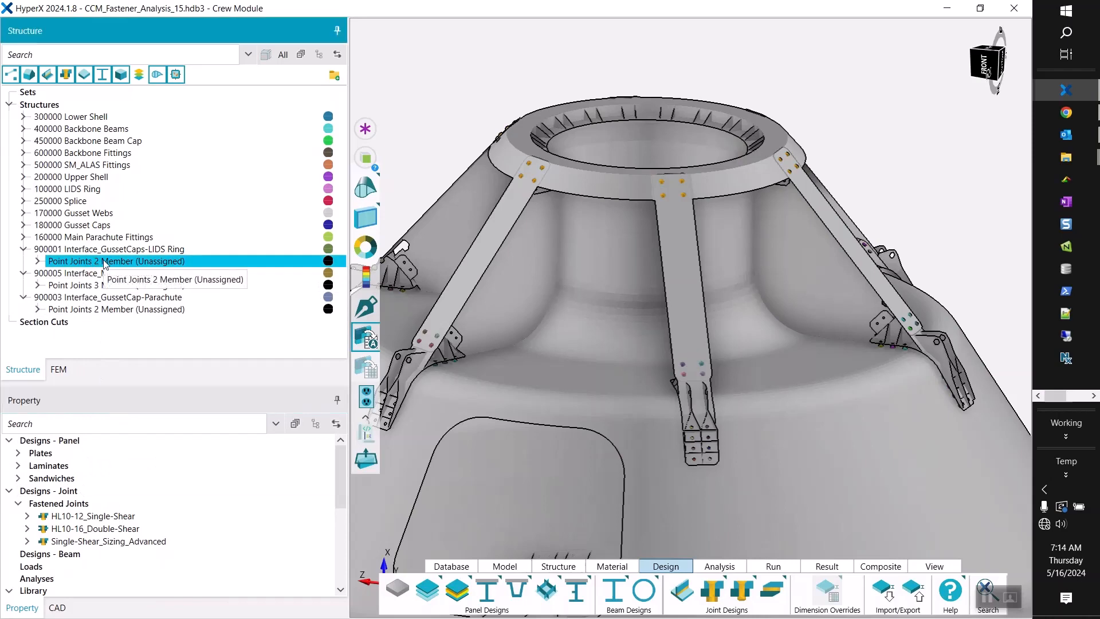
left_click(100, 311, "ctrl")
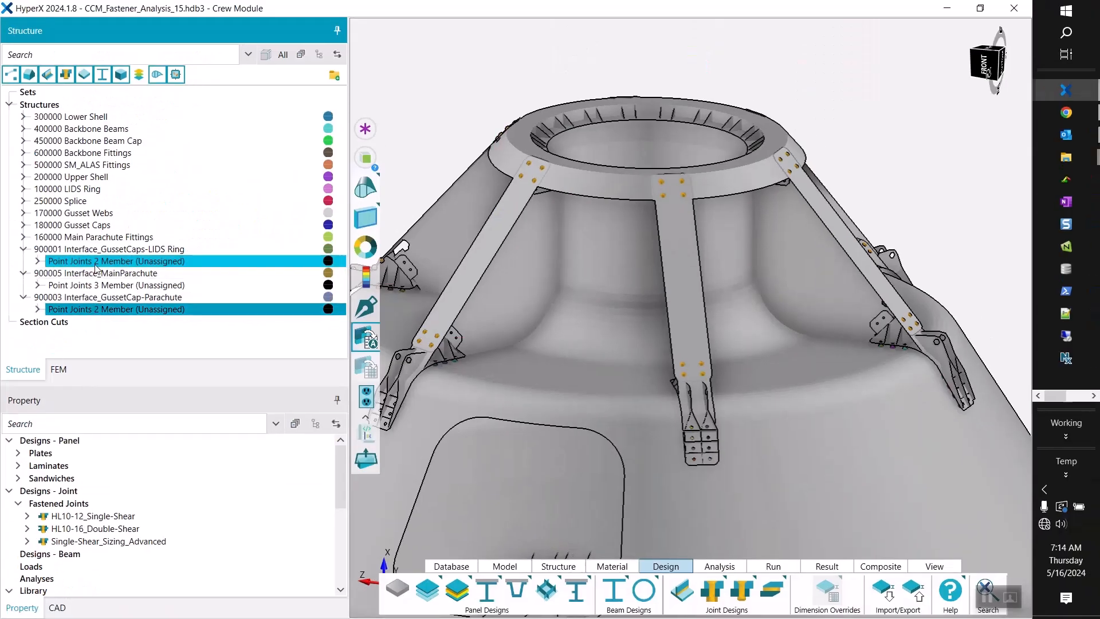
key("space")
scroll(669, 181, "up", 8)
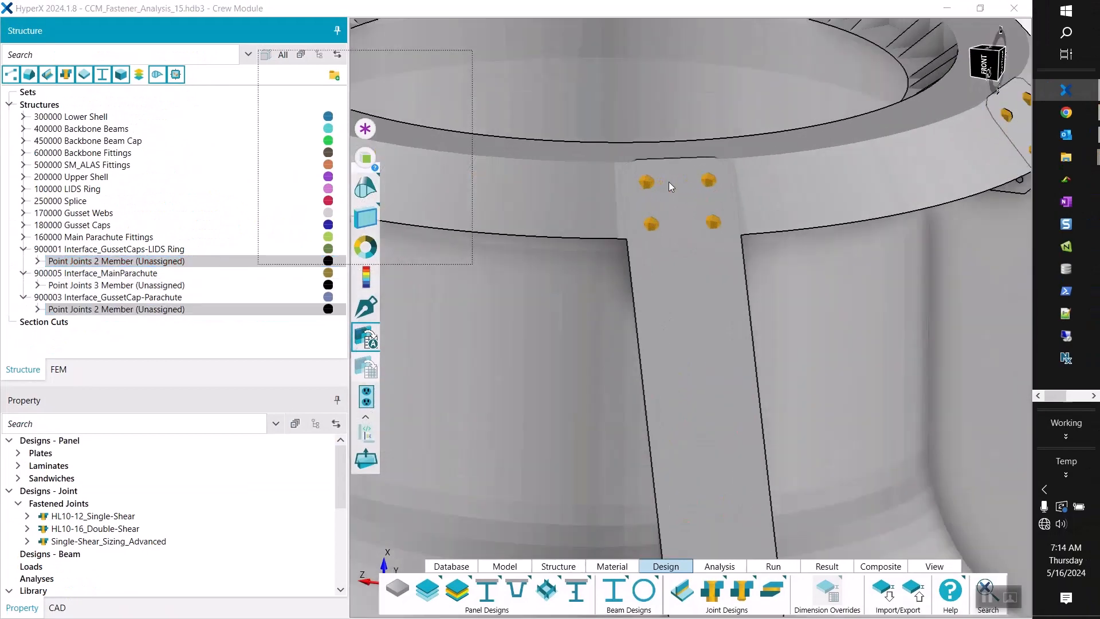
scroll(669, 181, "down", 8)
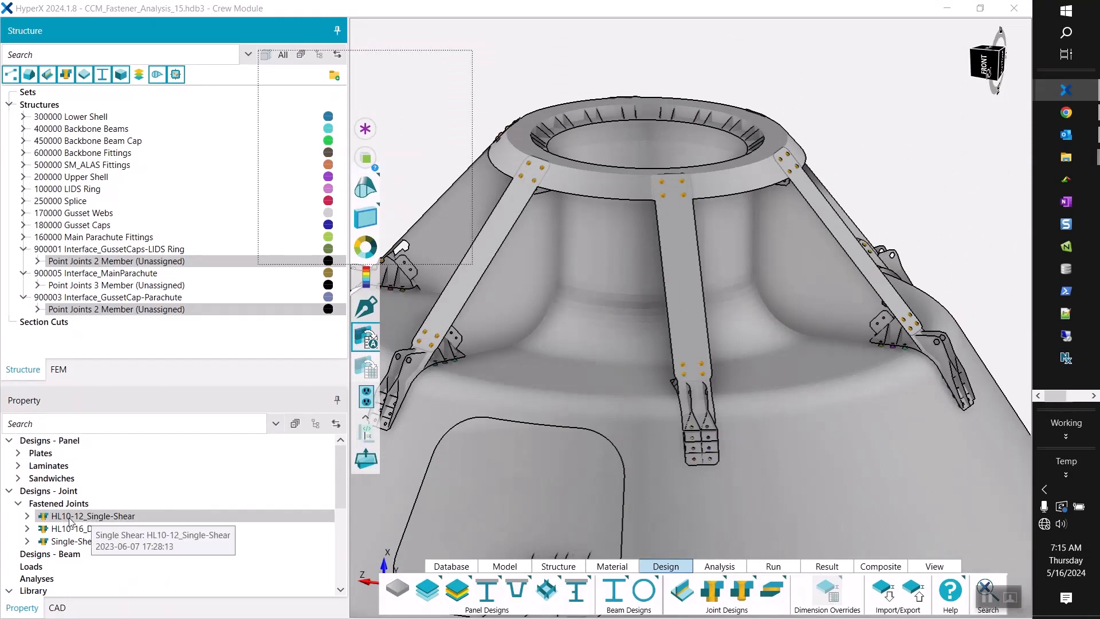
Assign the HL10-12_Single-Shear design to the selected two-member point joints and check their entries in the structure tree.
left_click_drag(79, 518, 124, 516)
right_click(126, 518)
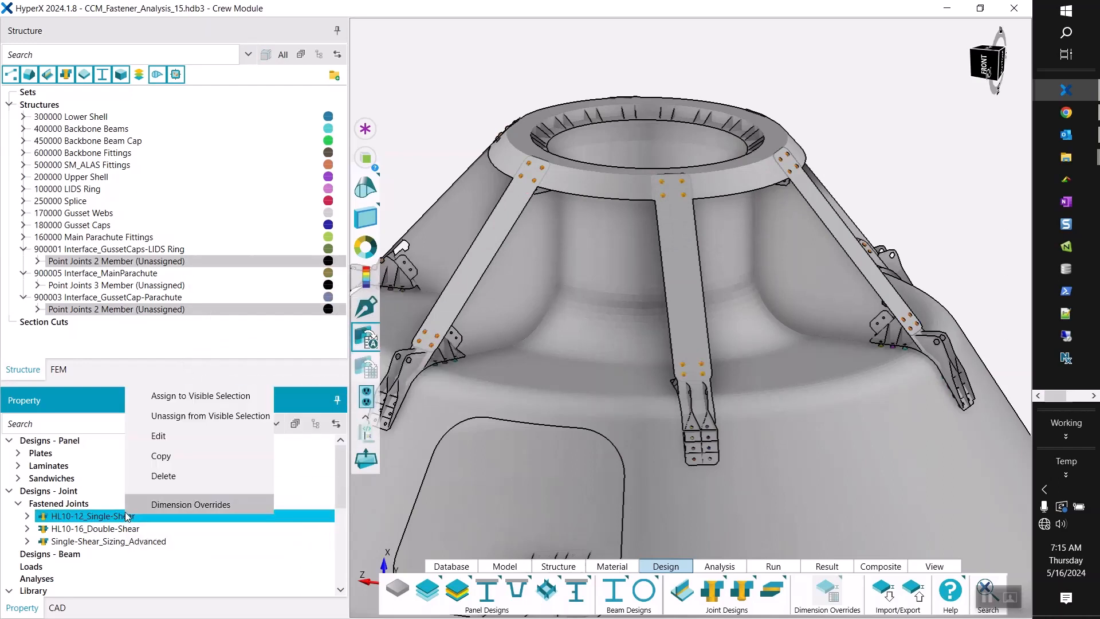
left_click(210, 400)
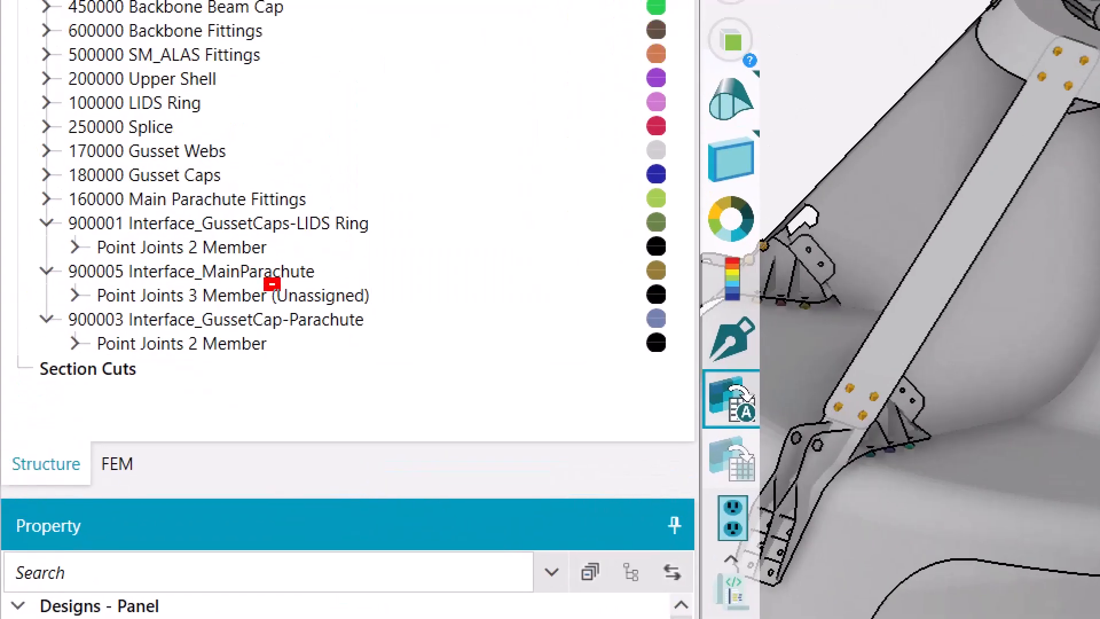
left_click_drag(280, 248, 322, 248, "shift")
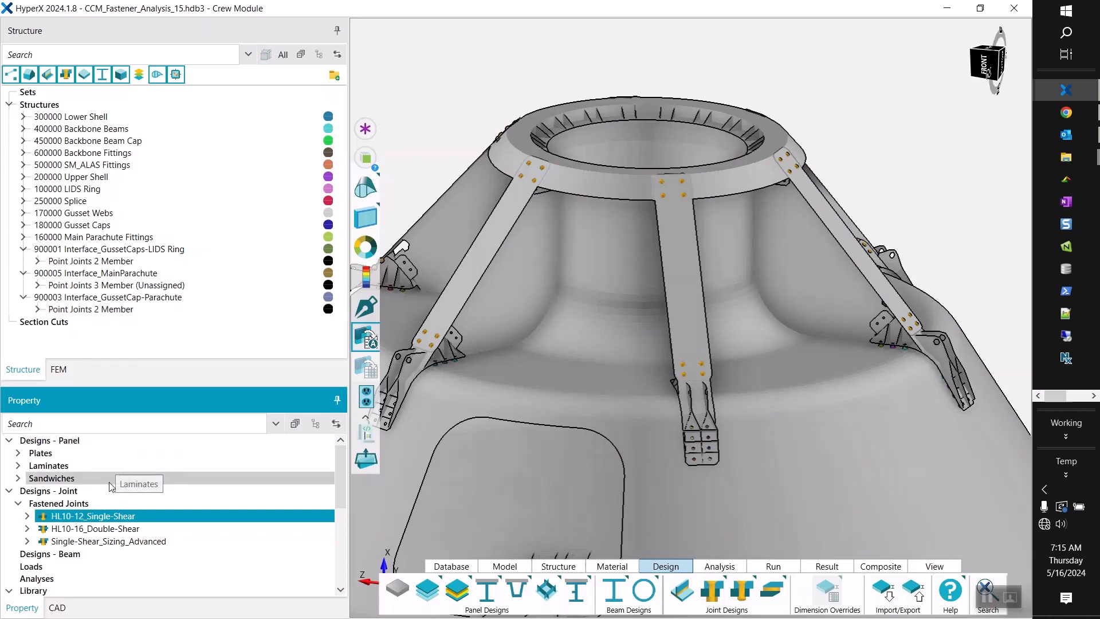
Assign the HL10-16_Double-Shear design to the three-member point joints of 900005 Interface_MainParachute.
left_click(153, 286)
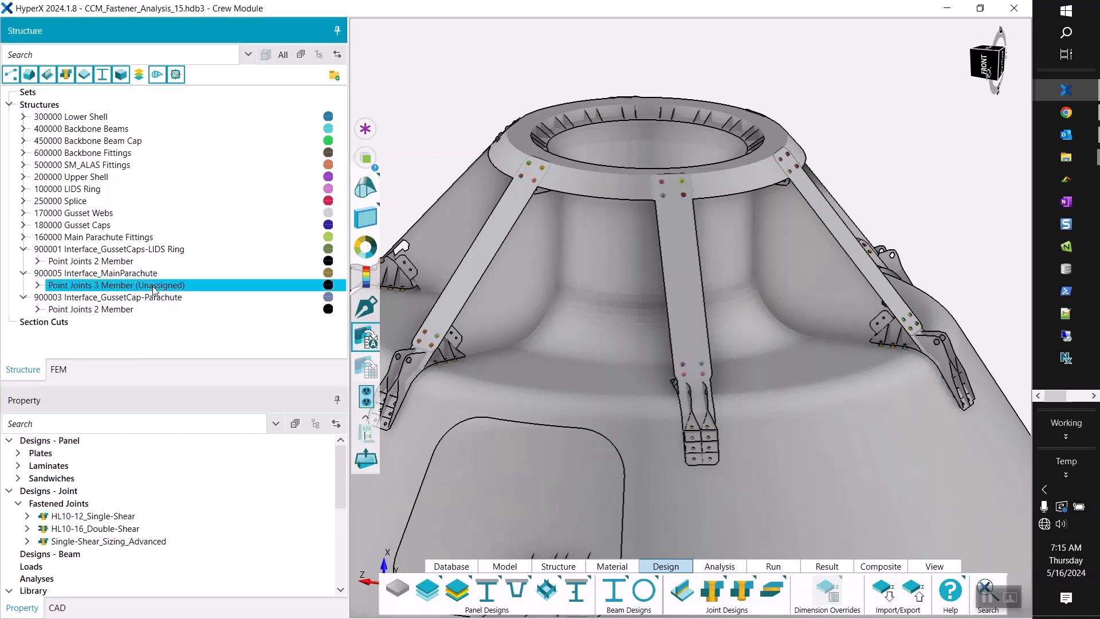
right_click(102, 535)
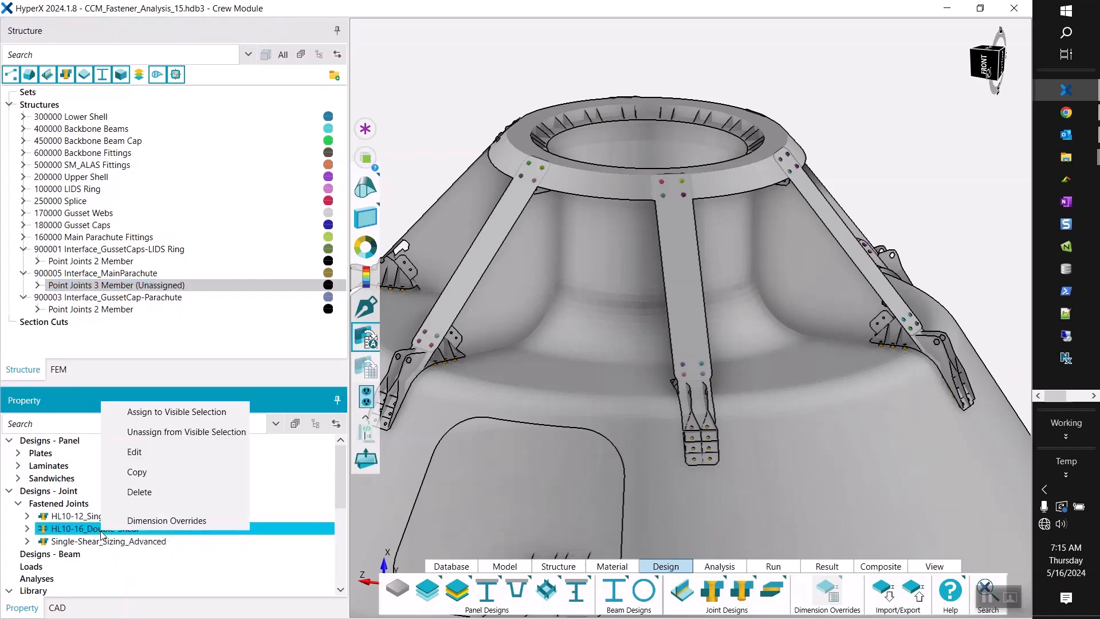
left_click(174, 412)
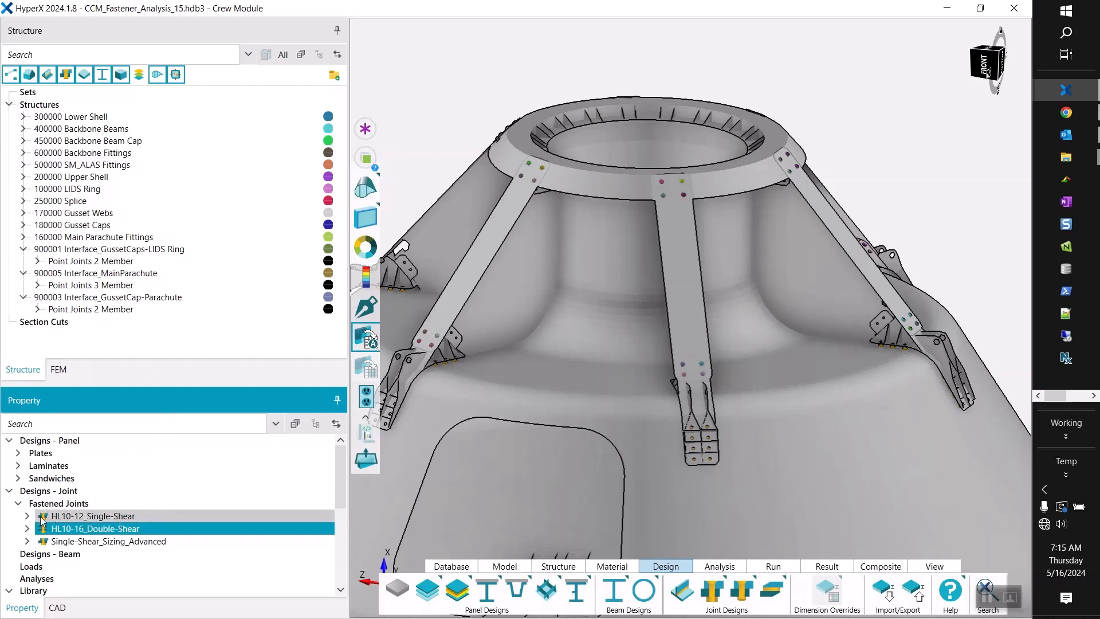
Open the HL10-12_Single-Shear joint design definition and examine its analysis sheet materials, fastener selection and thickness variables.
left_click(65, 518)
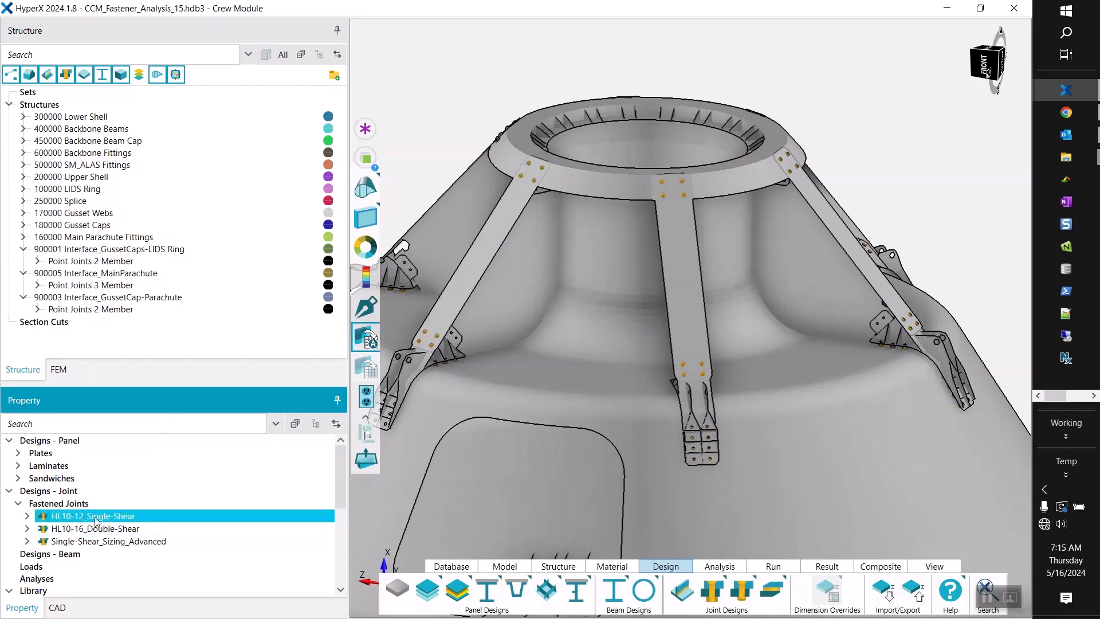
right_click(126, 520)
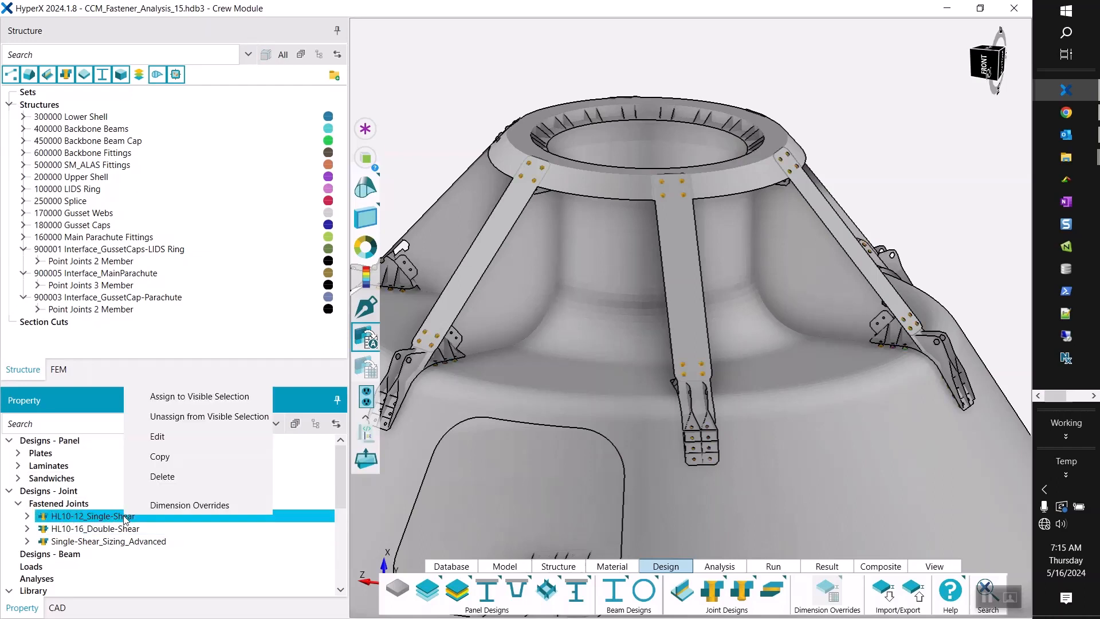
left_click(173, 439)
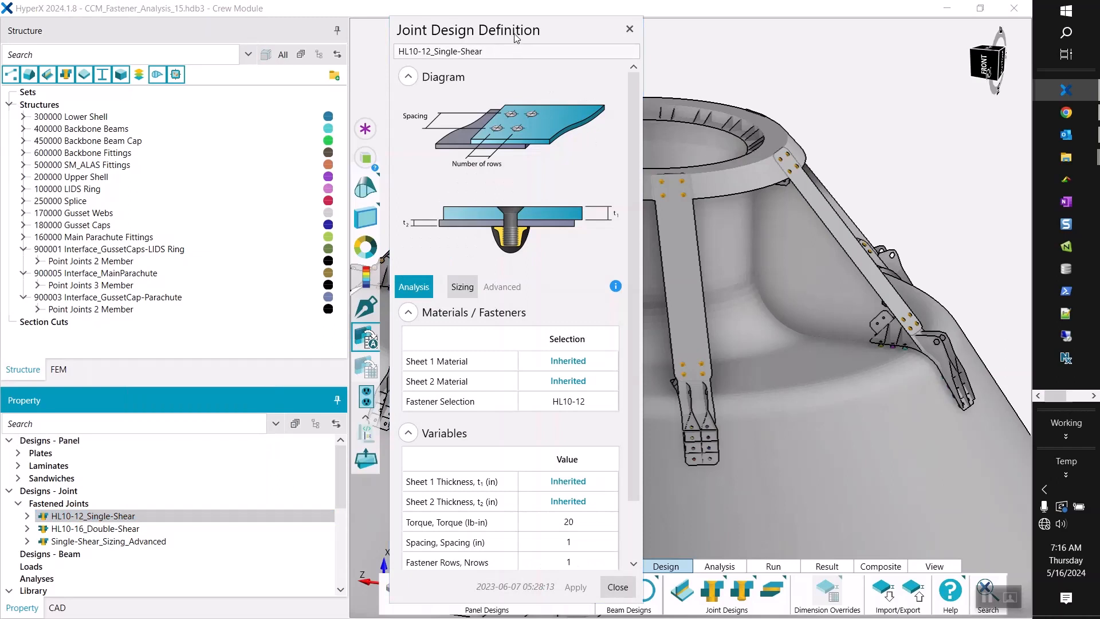
left_click_drag(522, 18, 541, 18)
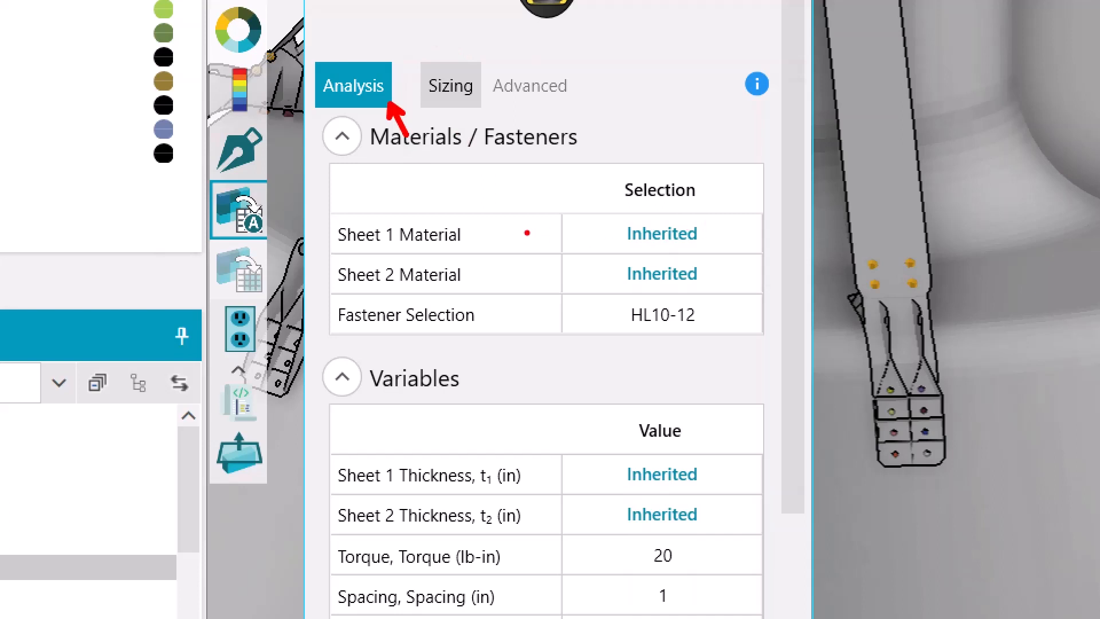
left_click_drag(337, 236, 312, 236, "ctrl+shift")
left_click_drag(621, 250, 700, 250, "shift")
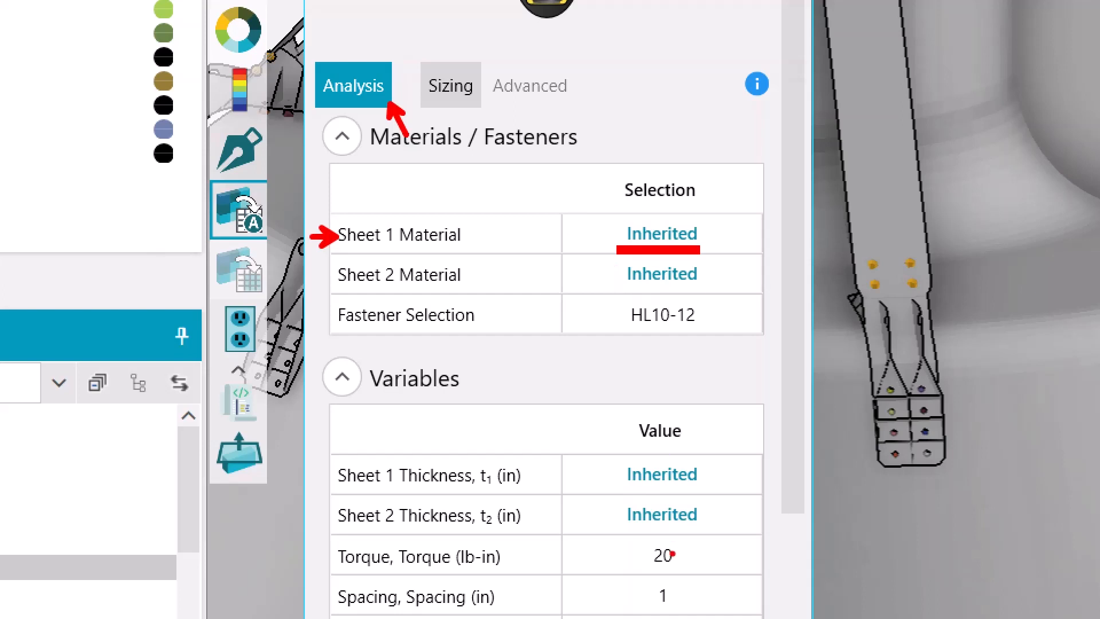
left_click_drag(618, 513, 606, 517)
left_click_drag(624, 316, 578, 316)
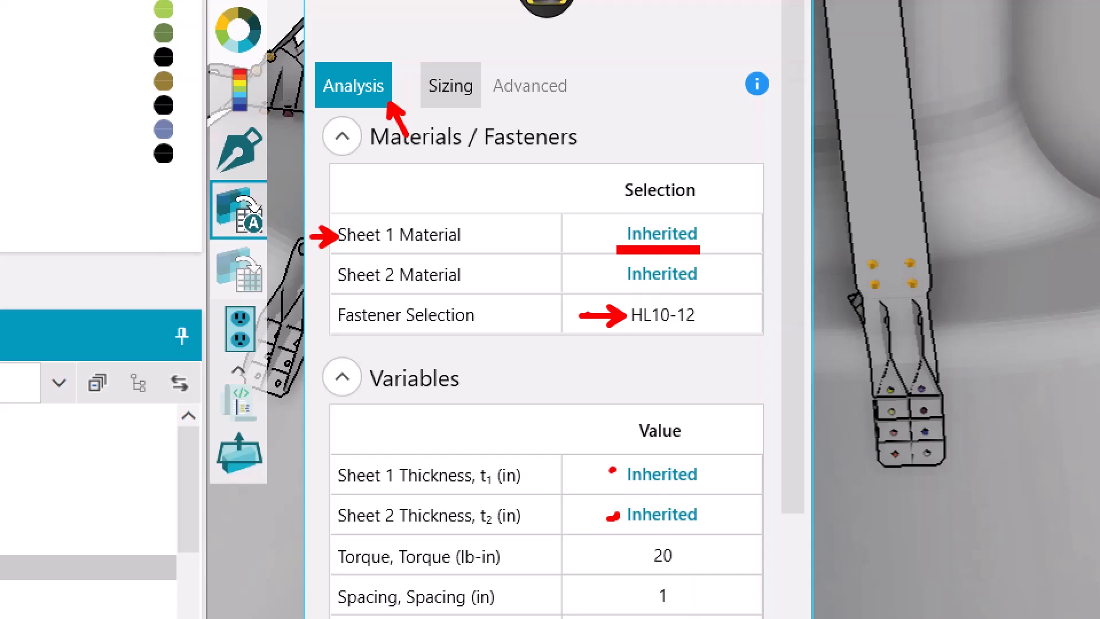
left_click_drag(675, 332, 698, 330)
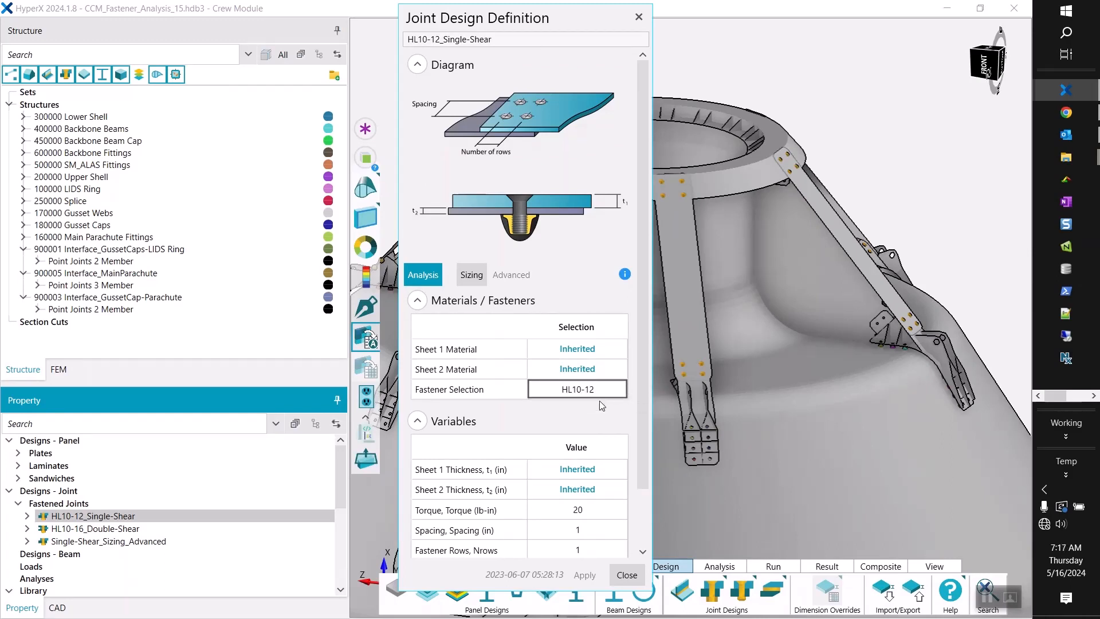
Examine the HL10 dash 12 fastener's definition and allowables from the fastener list, then close everything without changing the joint design.
left_click(600, 398)
left_click_drag(482, 28, 123, 29)
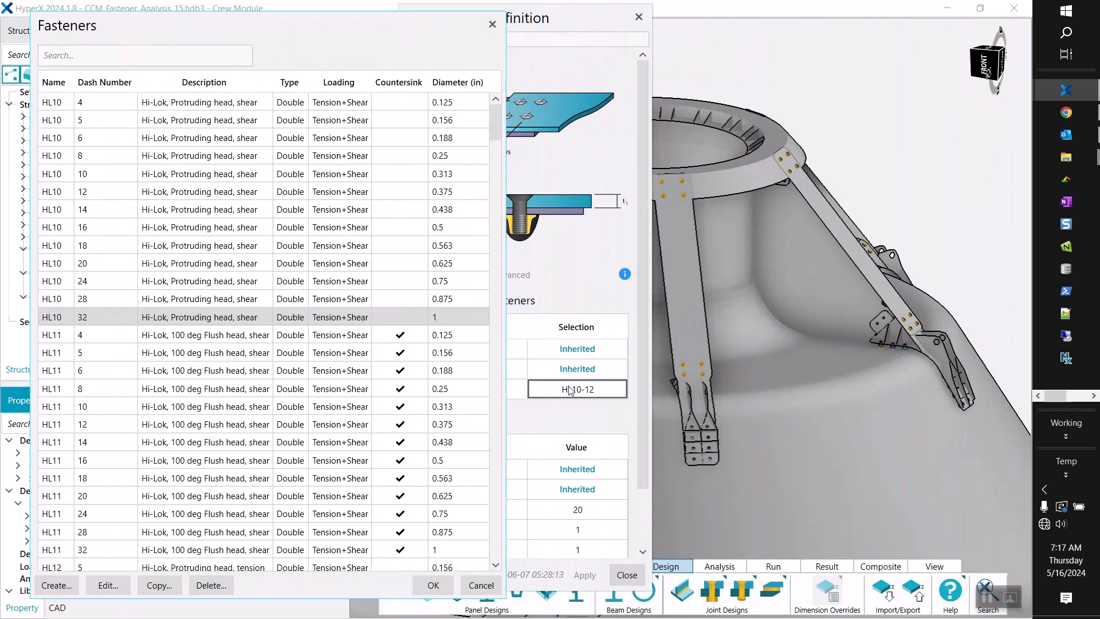
left_click(96, 197)
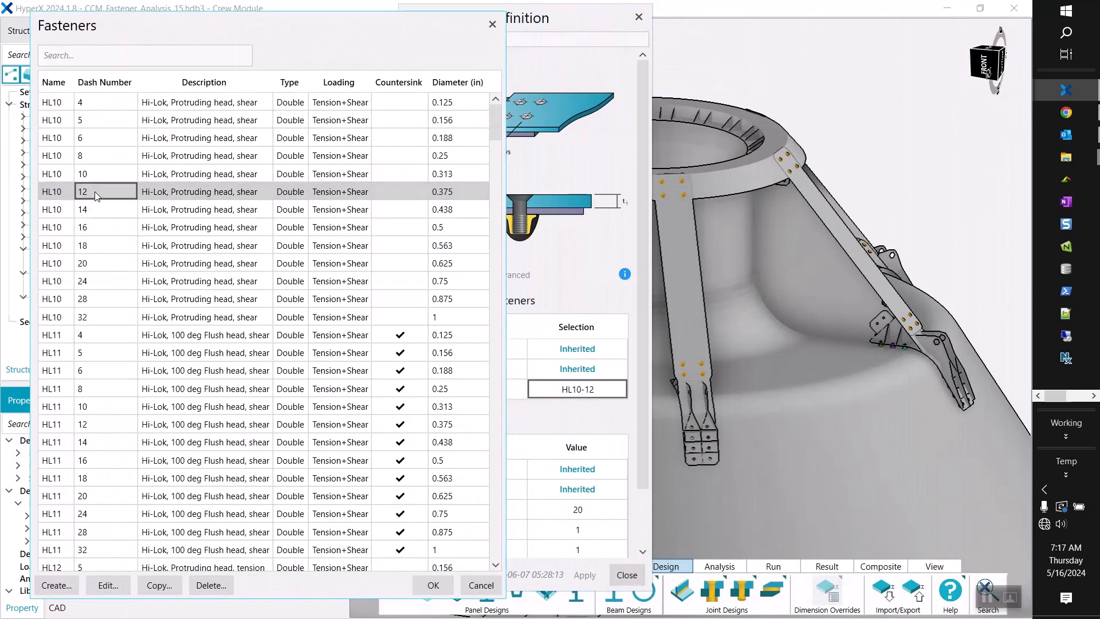
right_click(96, 196)
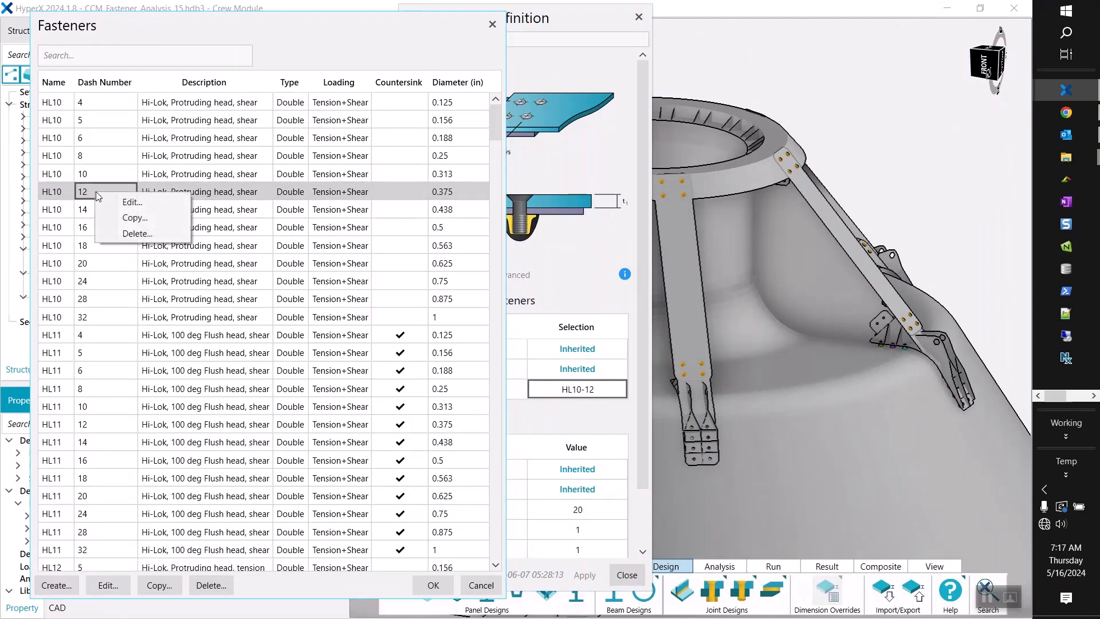
left_click(124, 203)
left_click_drag(439, 71, 228, 41)
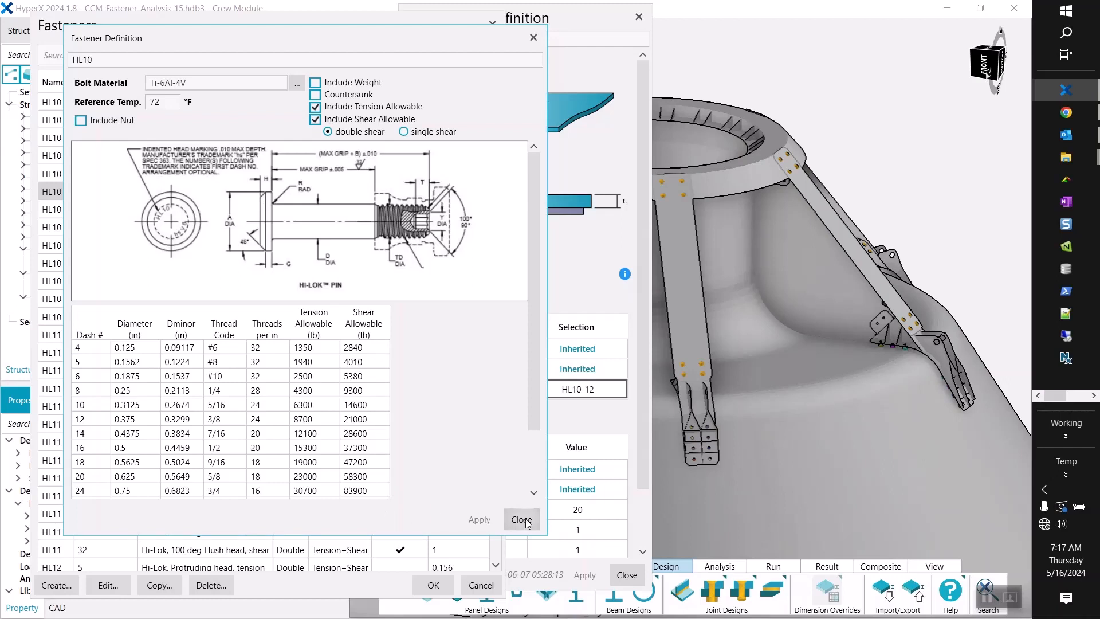
left_click(84, 421)
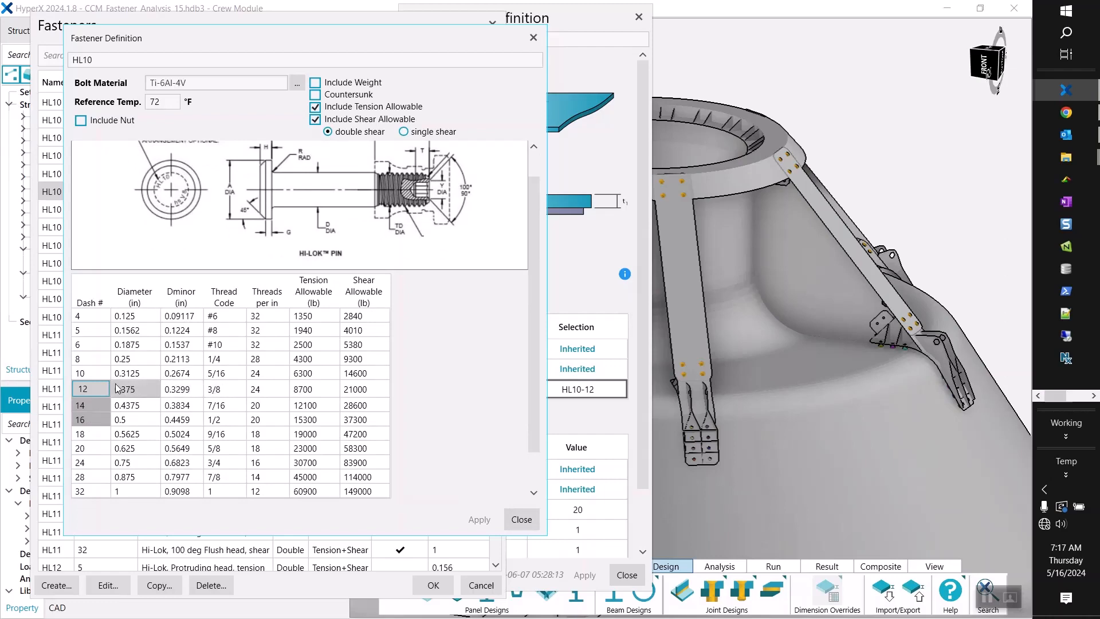
left_click(519, 519)
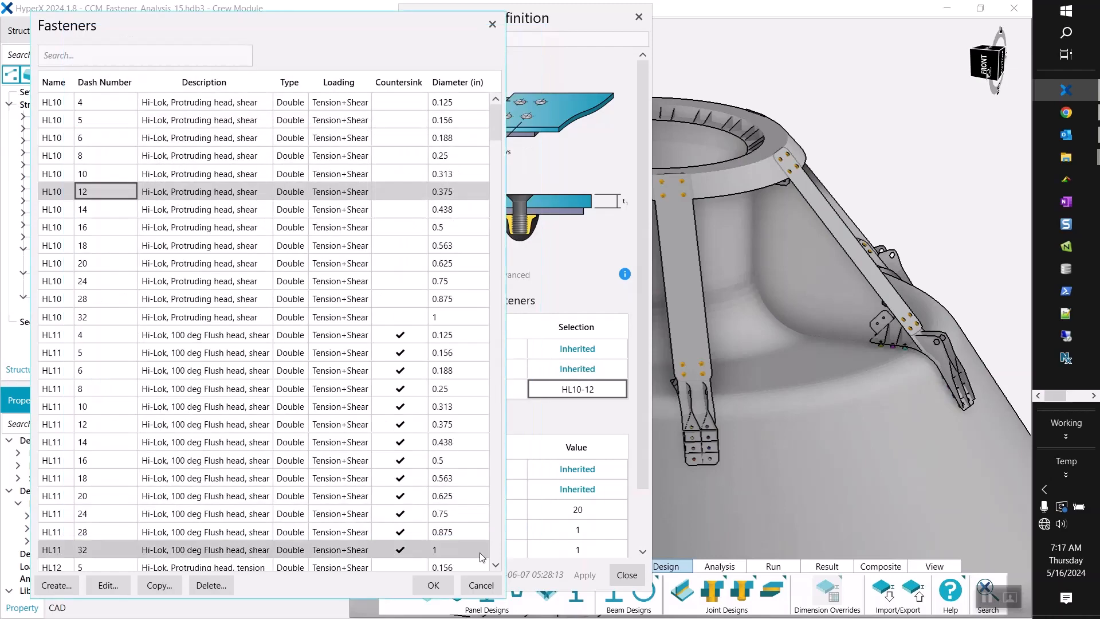
left_click(475, 586)
left_click_drag(559, 23, 580, 20)
left_click(652, 568)
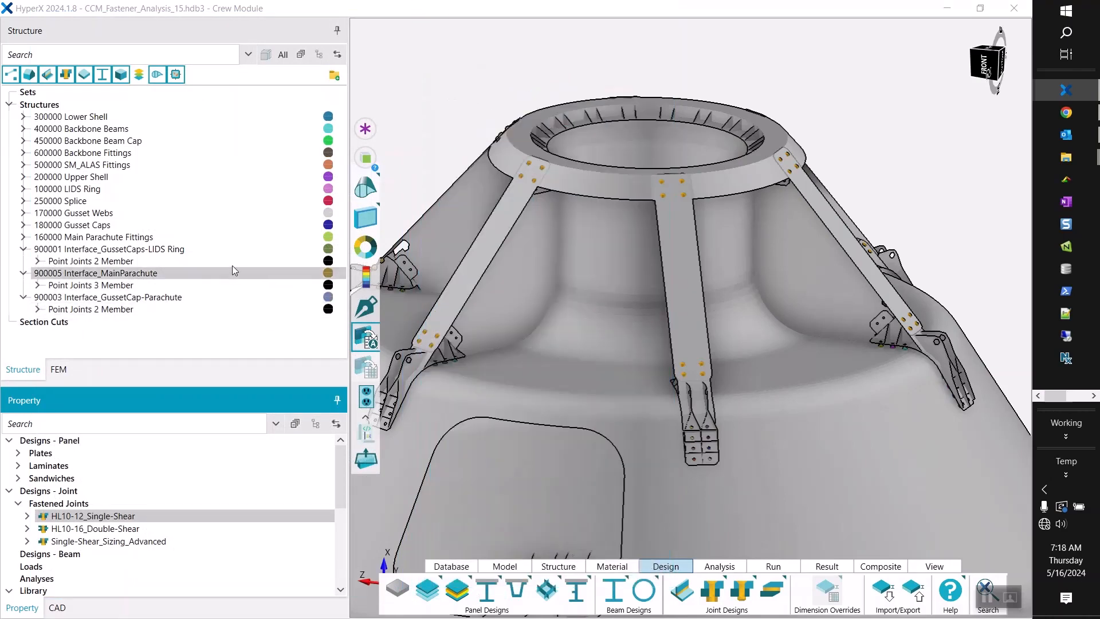
Enlarge the property tree and start a new Element Based property under the FEA loads.
left_click_drag(217, 387, 216, 274)
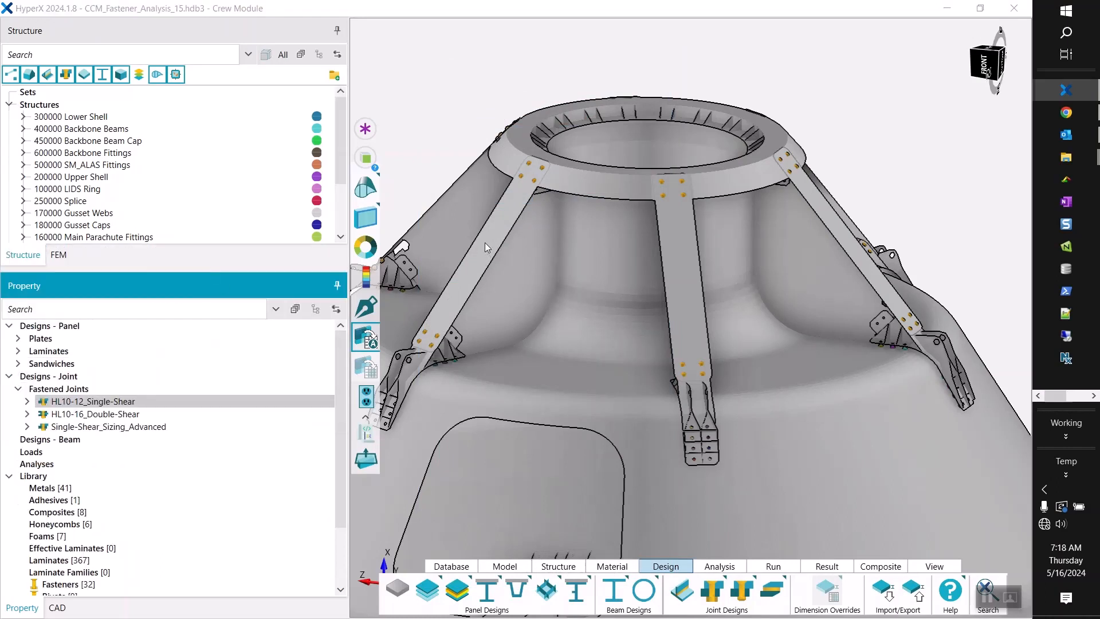
left_click(42, 455)
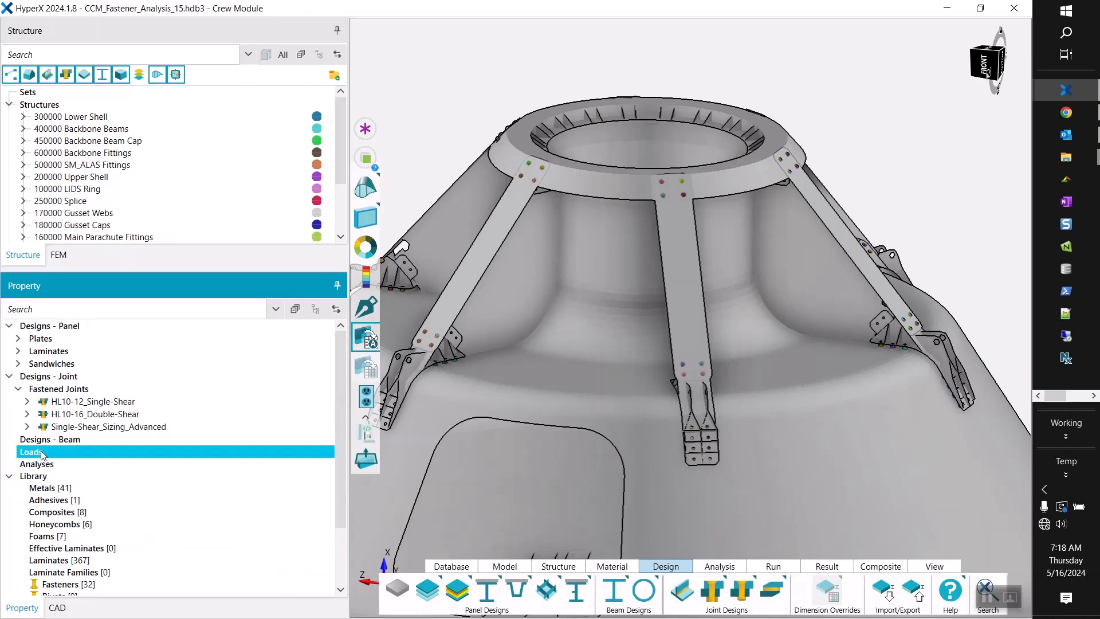
right_click(42, 454)
mouse_move(82, 463)
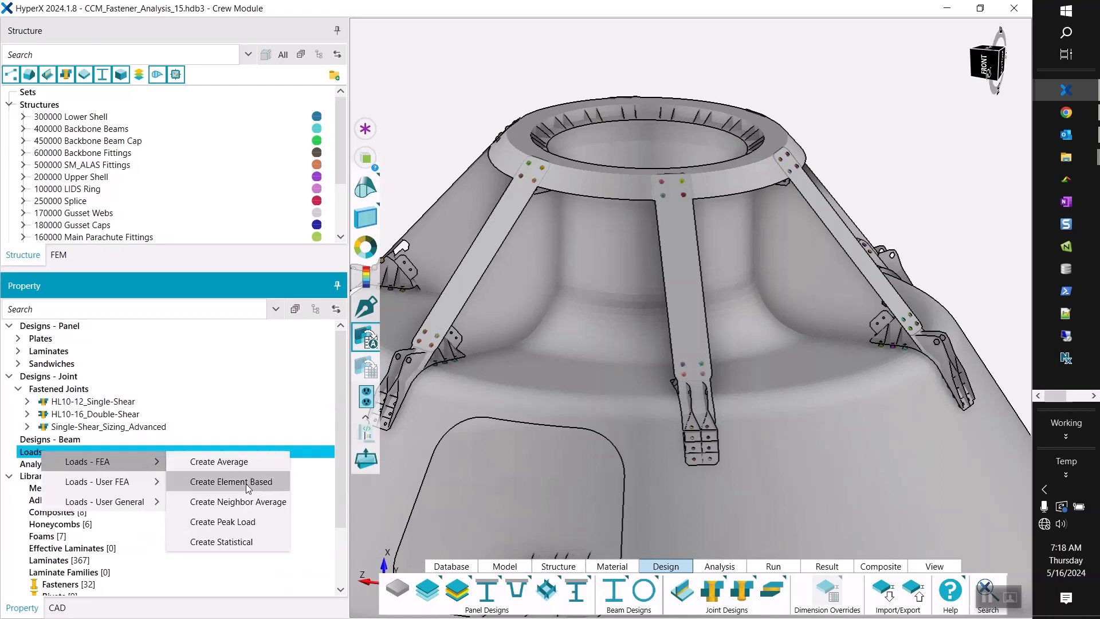
left_click(34, 452)
right_click(34, 453)
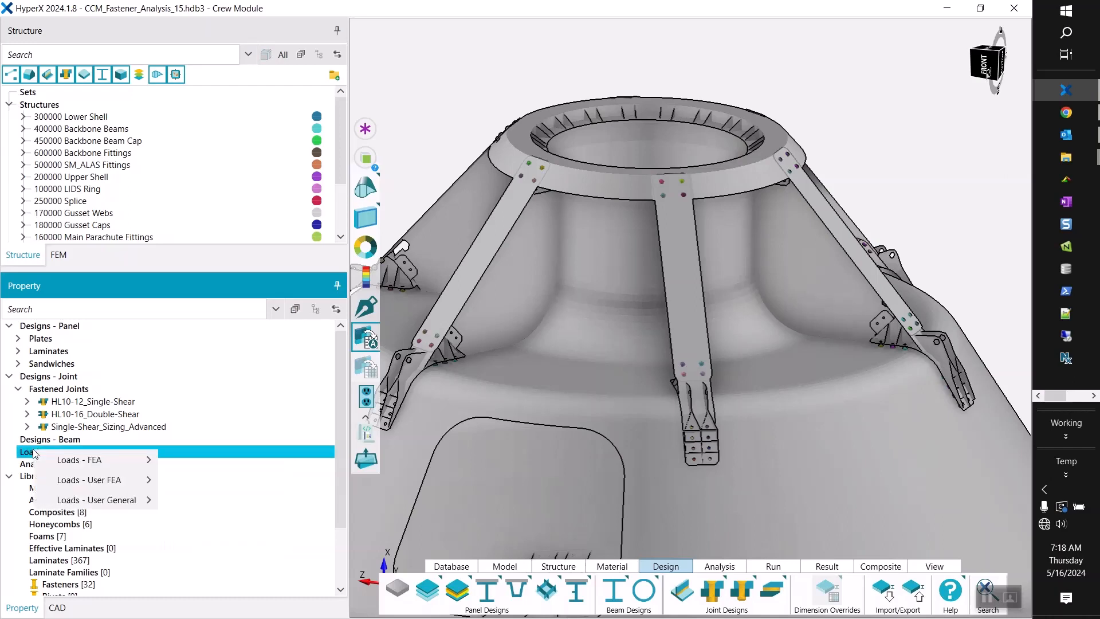
mouse_move(95, 462)
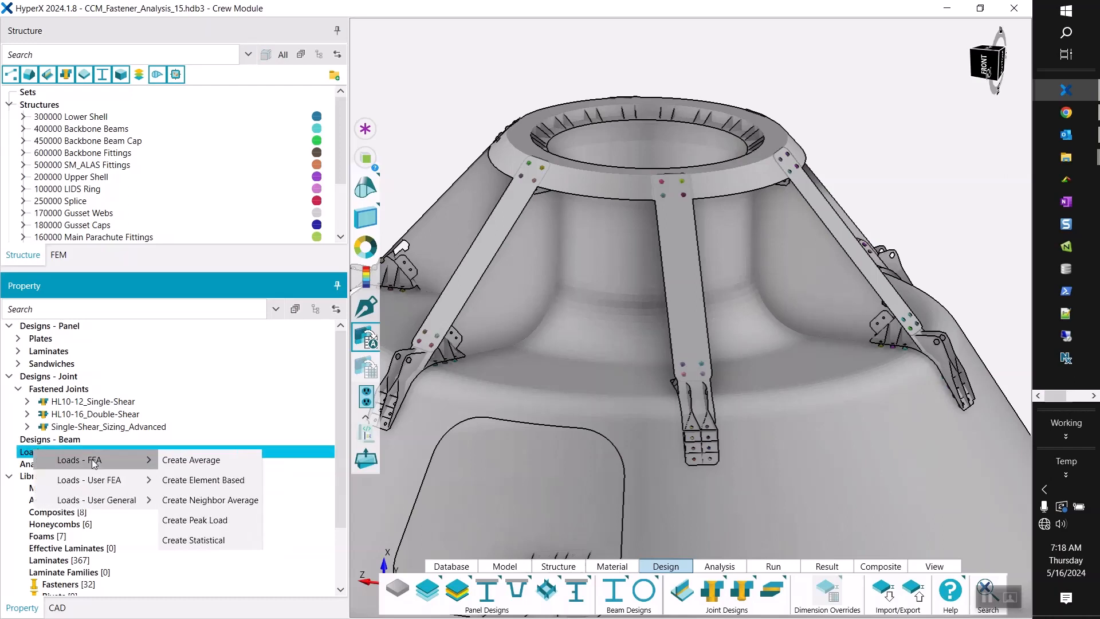
left_click(231, 485)
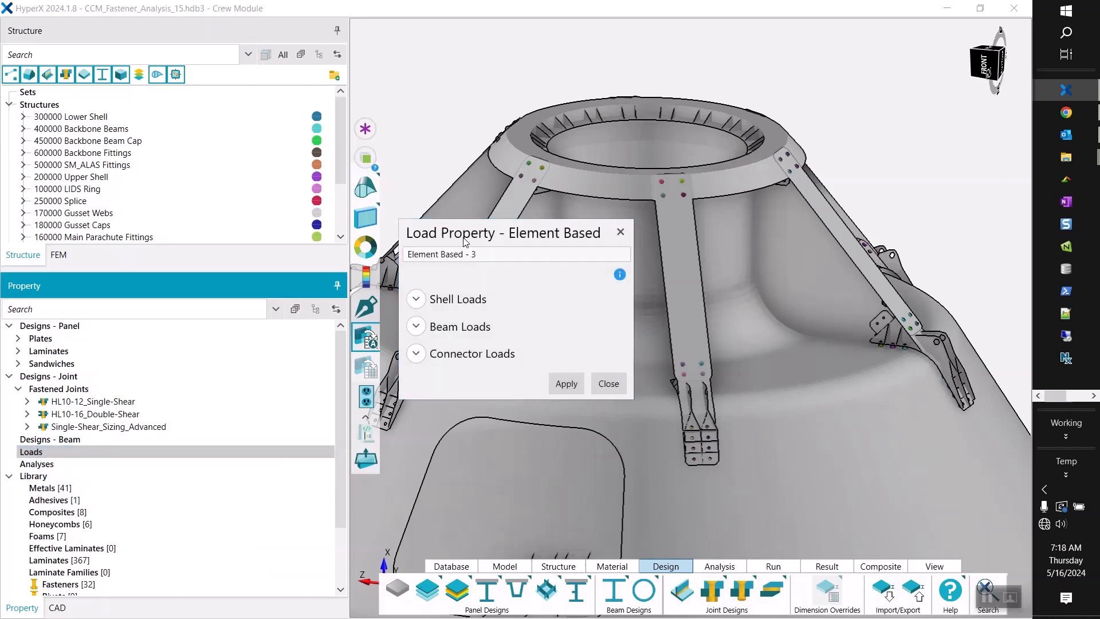
Check that the new load property's connector loads include Tension, Shear and Moment, and save it with its default name.
left_click(395, 255)
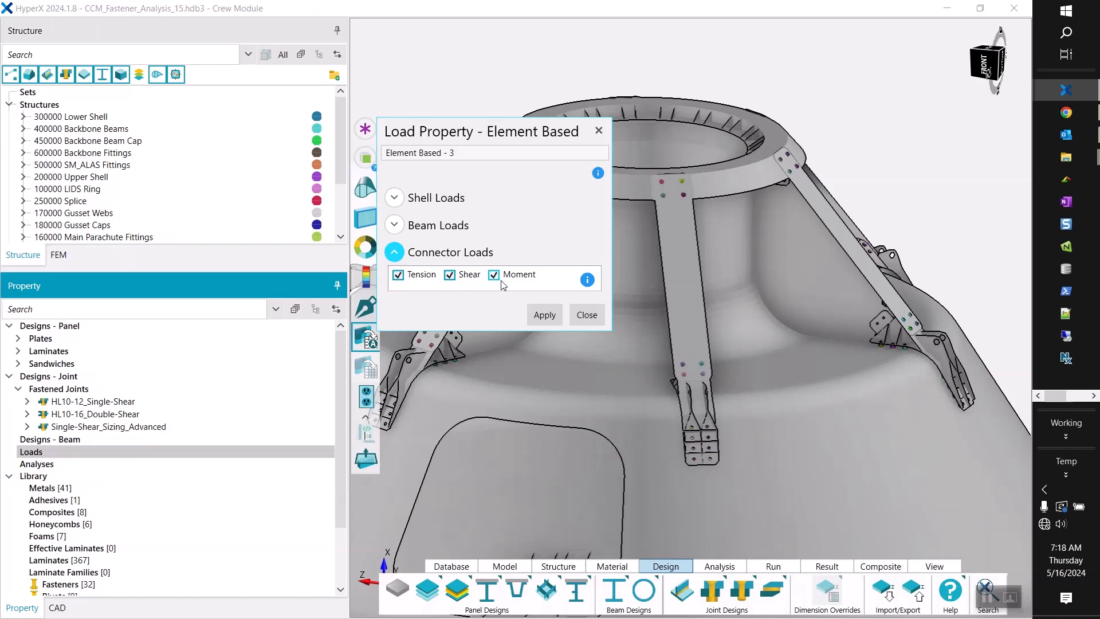
mouse_move(585, 286)
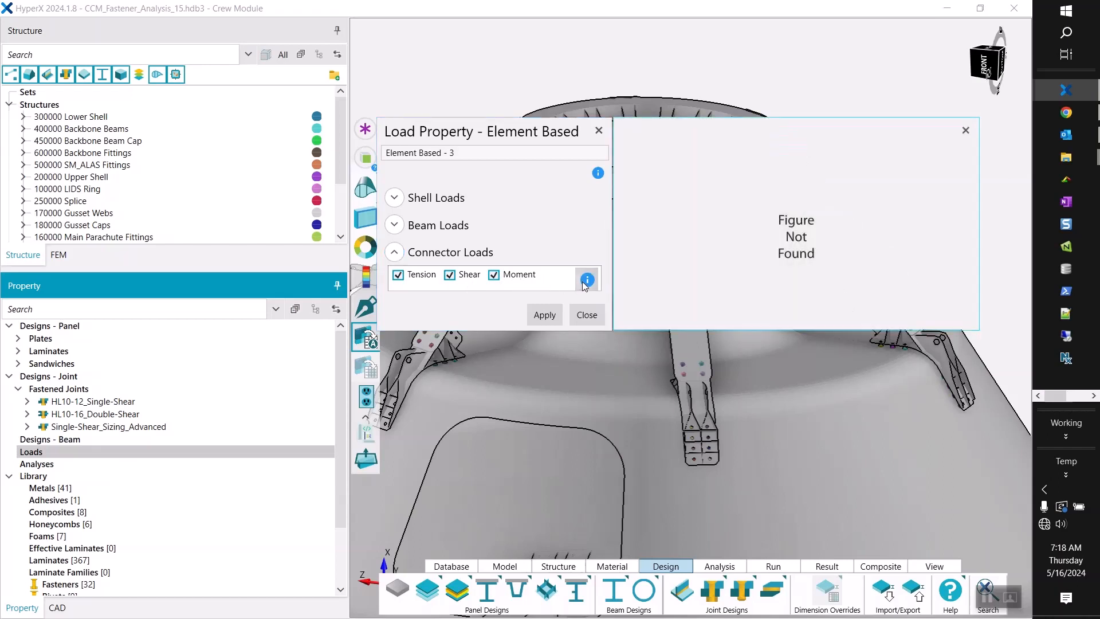
left_click(966, 130)
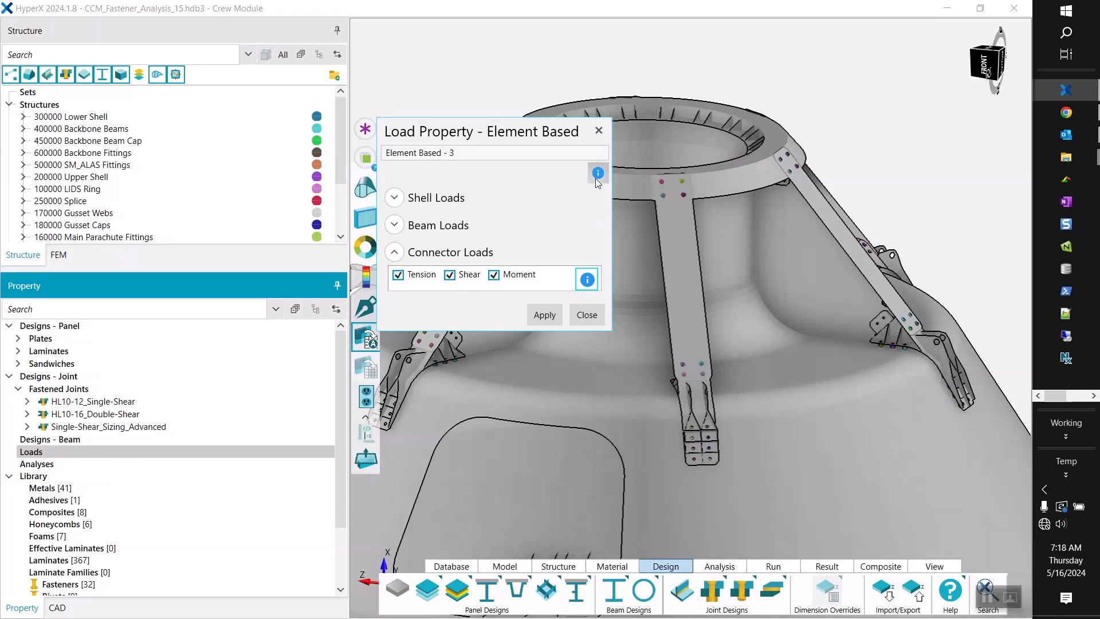
left_click(556, 314)
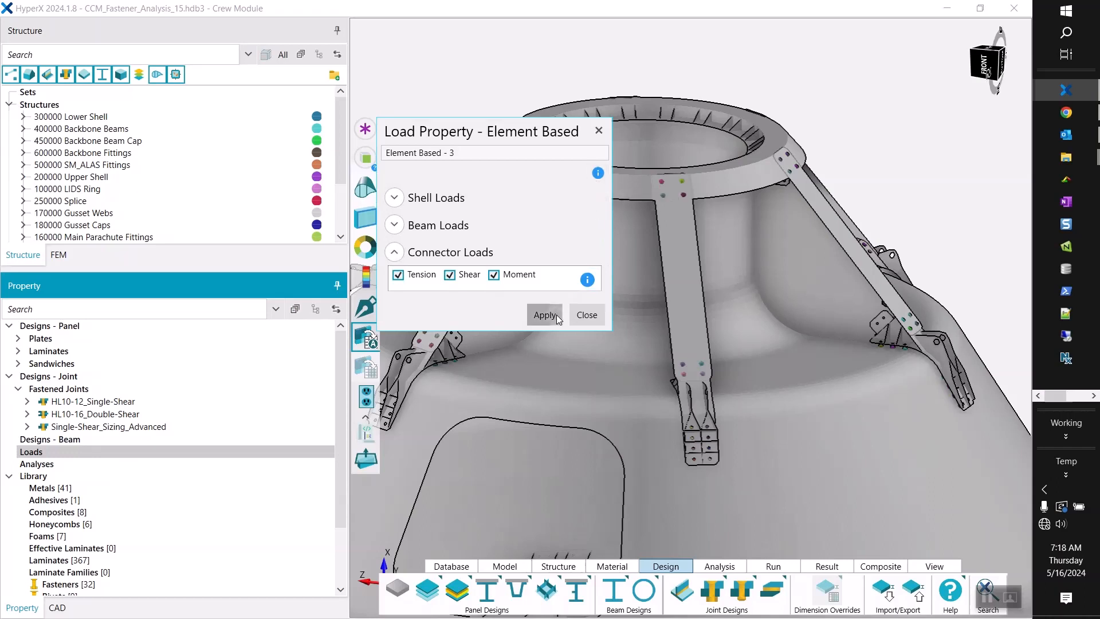
left_click(585, 315)
Assign the Element Based - 3 load property to all joints of structures 900001, 900005 and 900003.
left_click(23, 452)
left_click(9, 452)
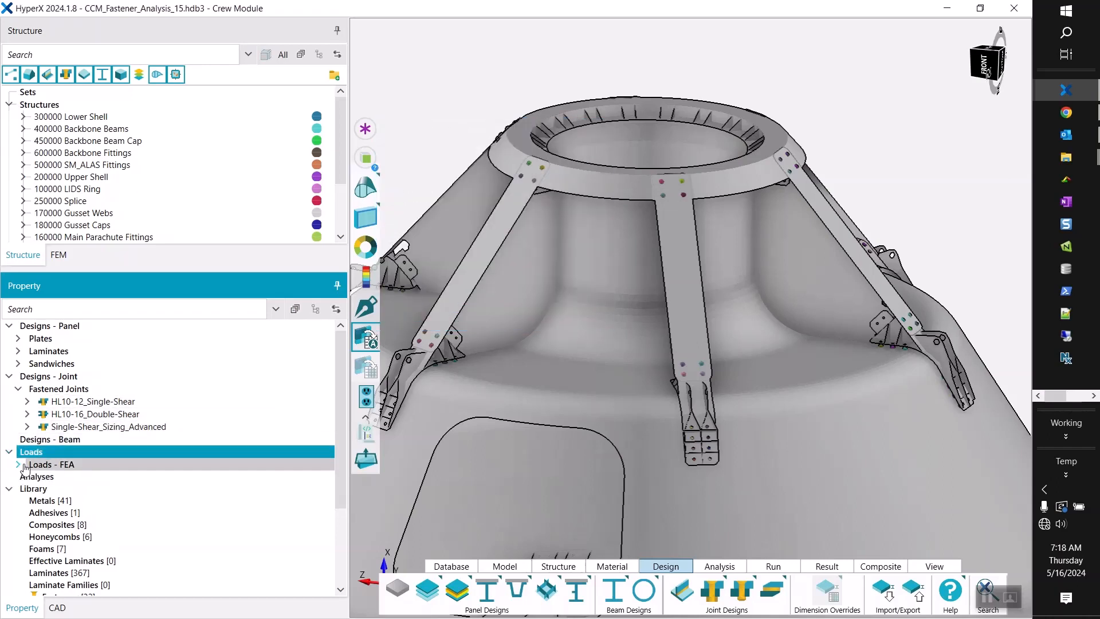
left_click(18, 464)
left_click(57, 479)
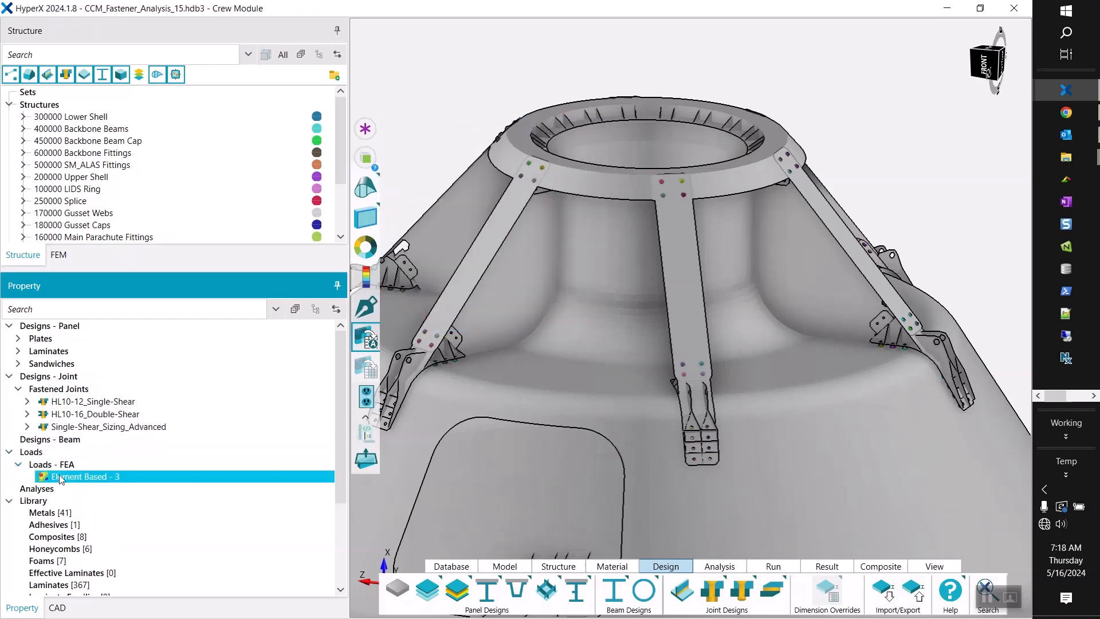
scroll(119, 212, "down", 3)
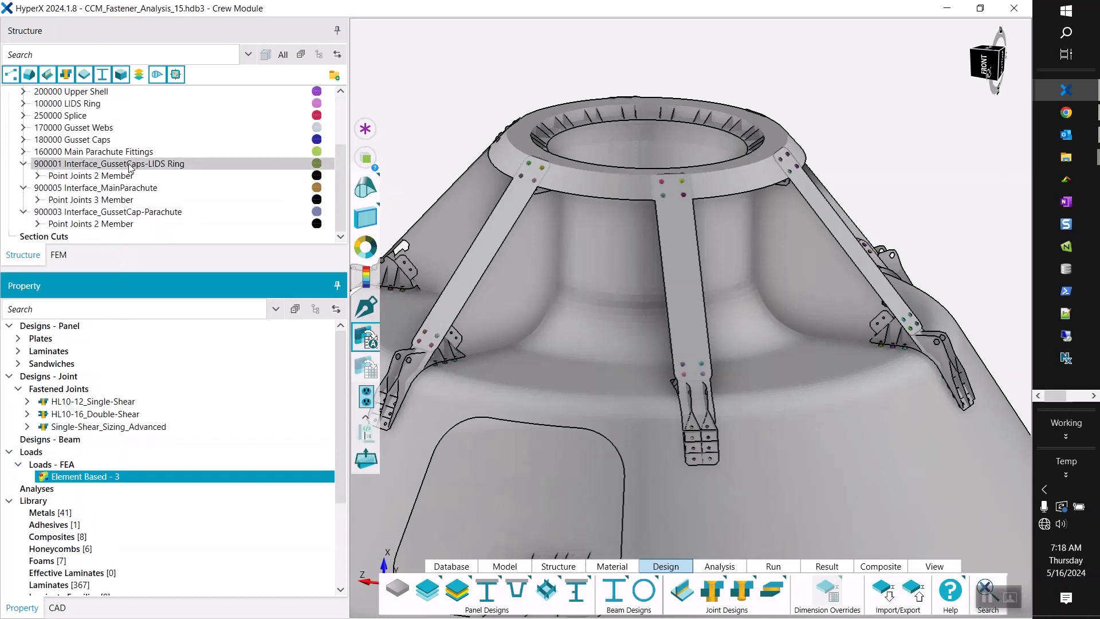
left_click(129, 164)
left_click(124, 212, "shift")
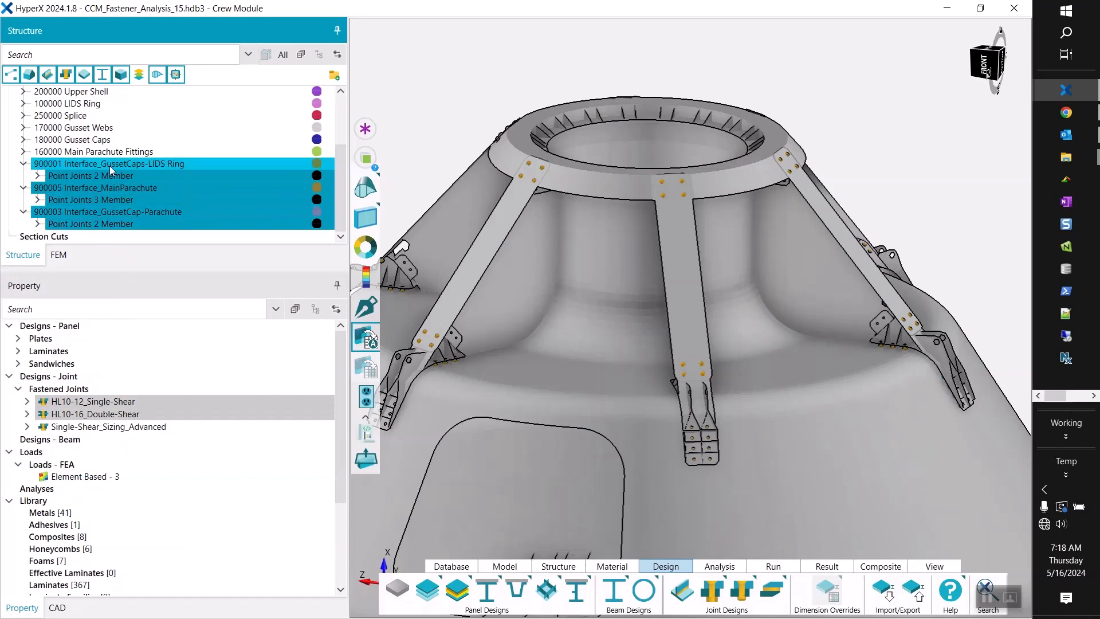
right_click(82, 483)
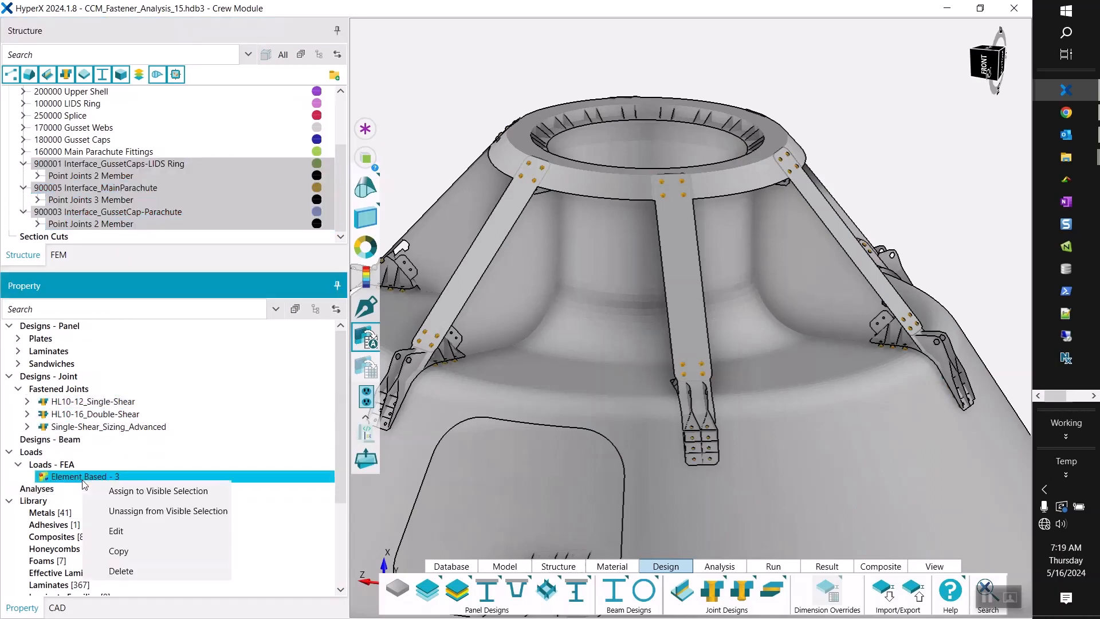
left_click(132, 494)
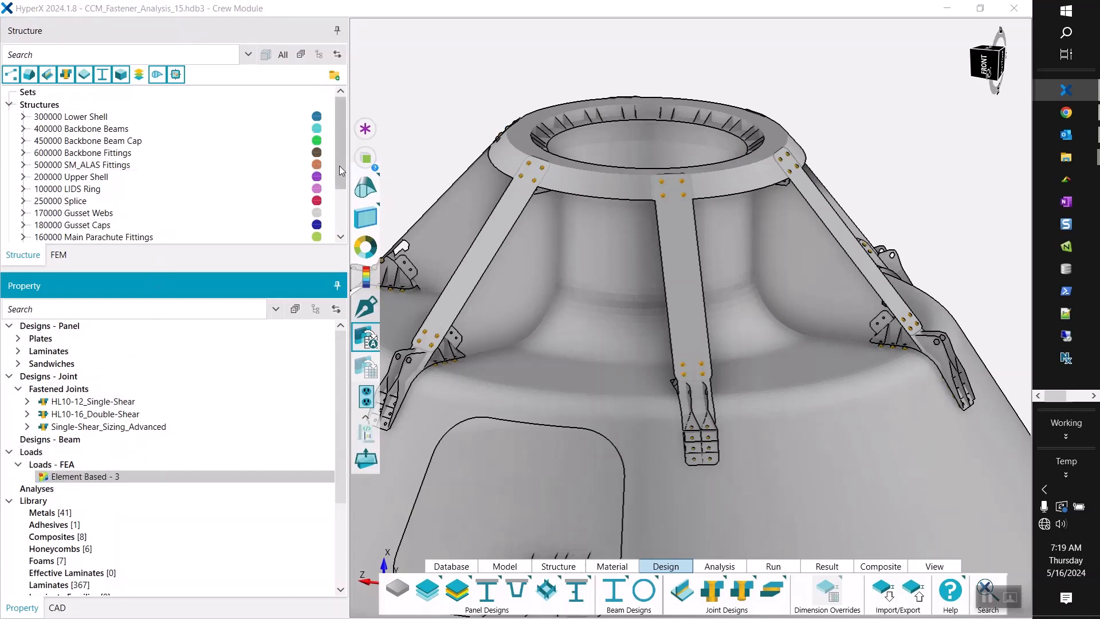
left_click_drag(339, 166, 339, 252)
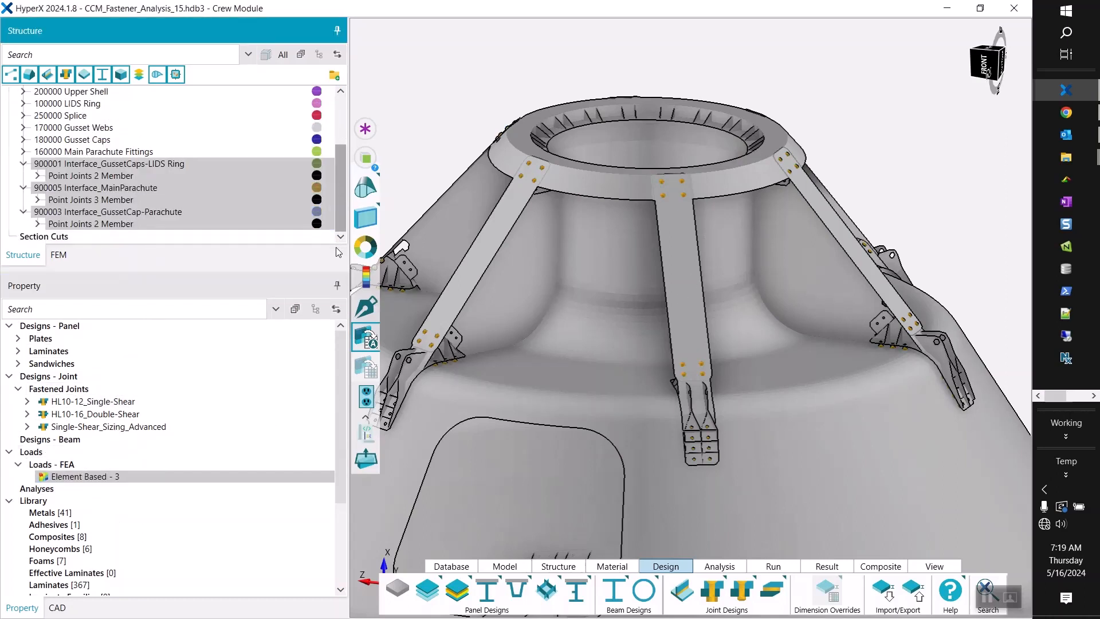
Include the Fastener_5020_bearing-bypass analysis property from the library in the project.
left_click(33, 493)
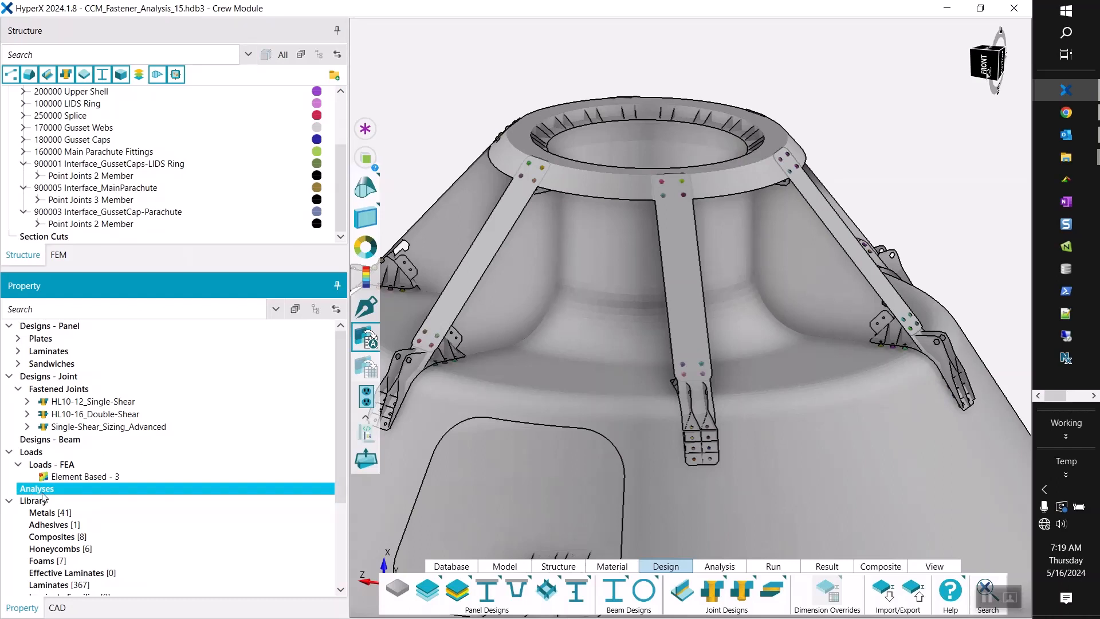
scroll(43, 497, "down", 3)
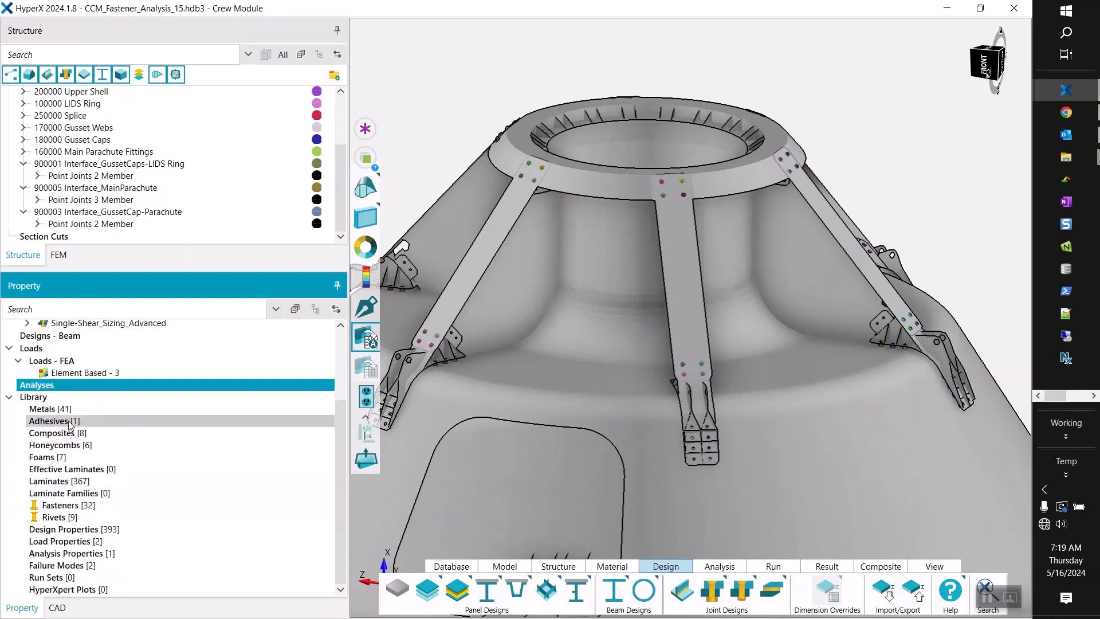
left_click(79, 555)
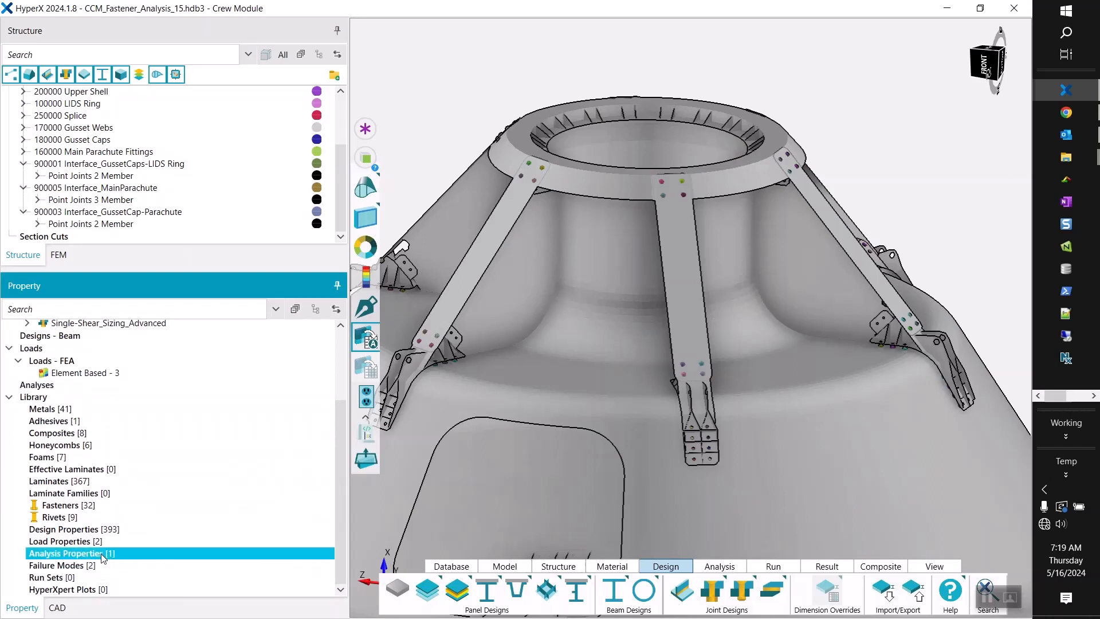
right_click(103, 557)
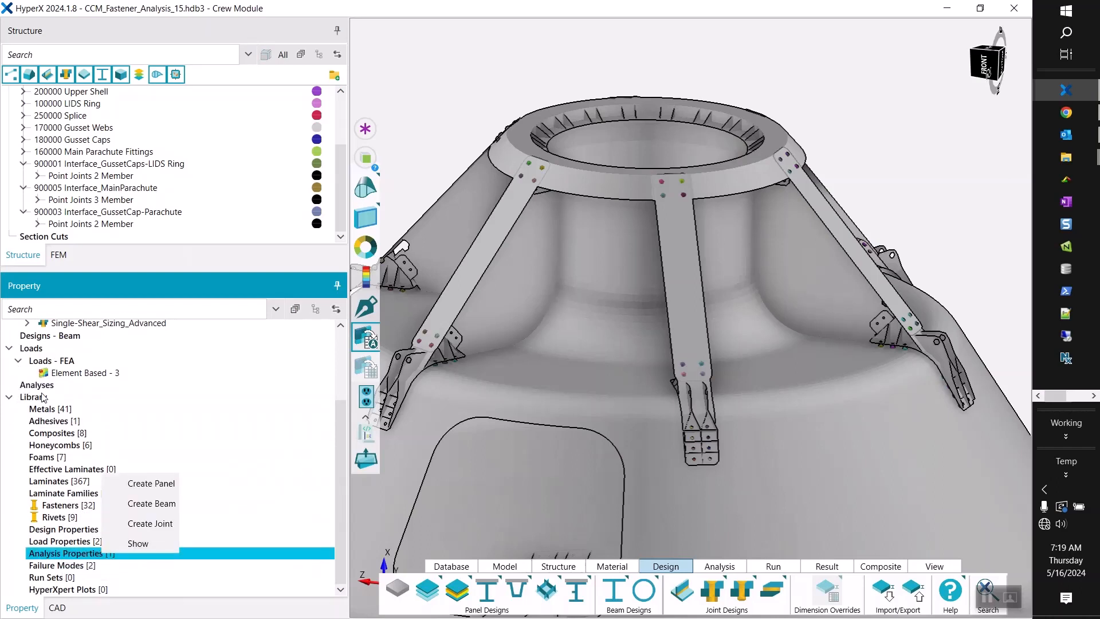
left_click(141, 545)
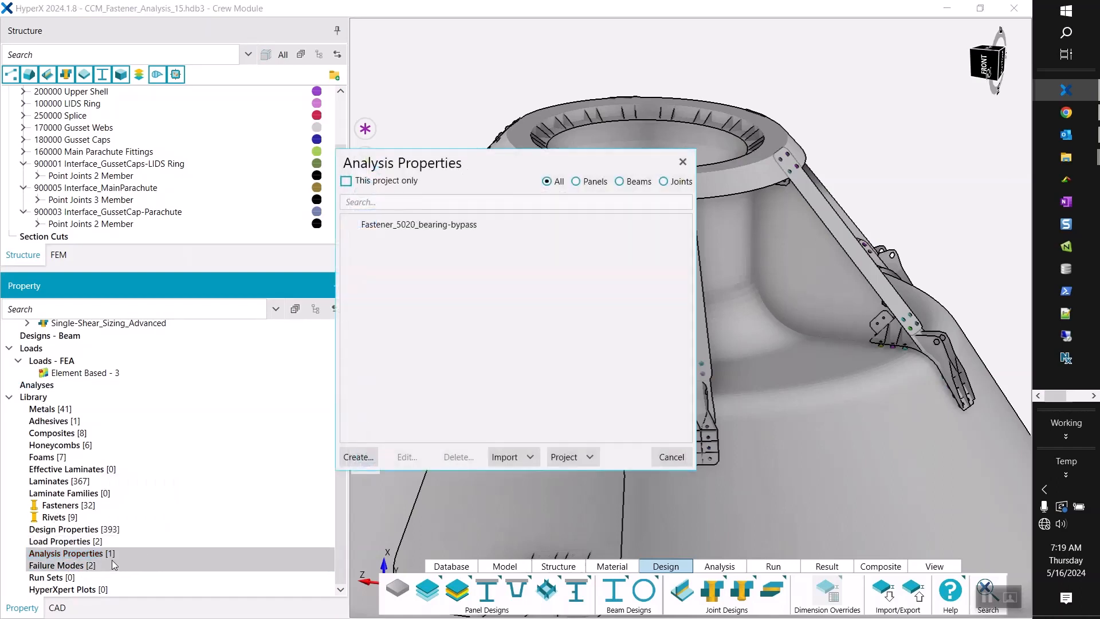
left_click(404, 225)
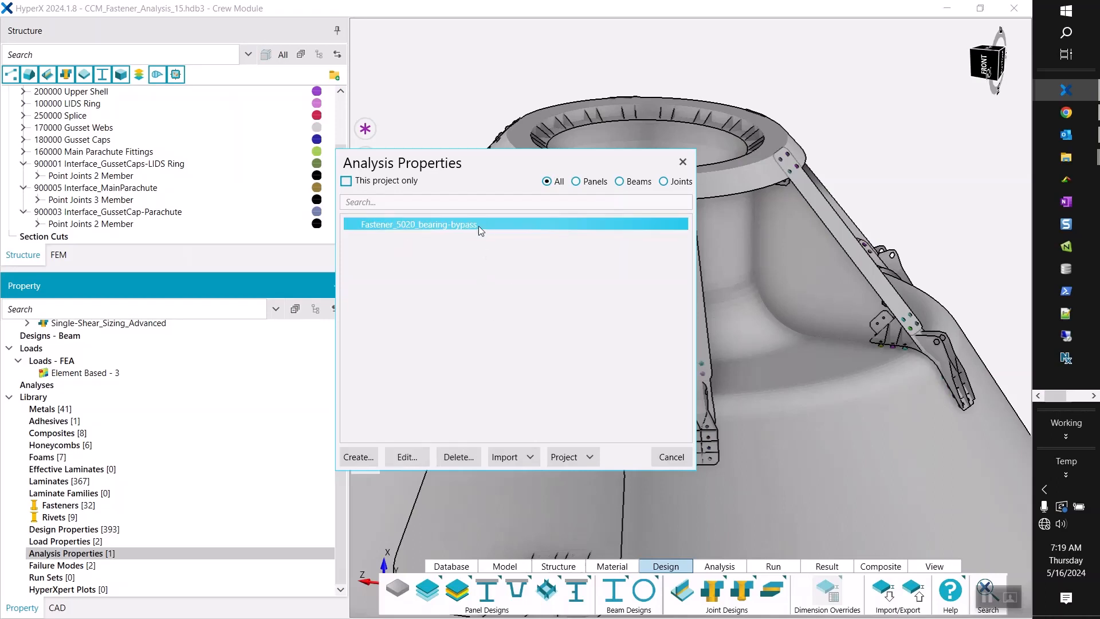
left_click(534, 458)
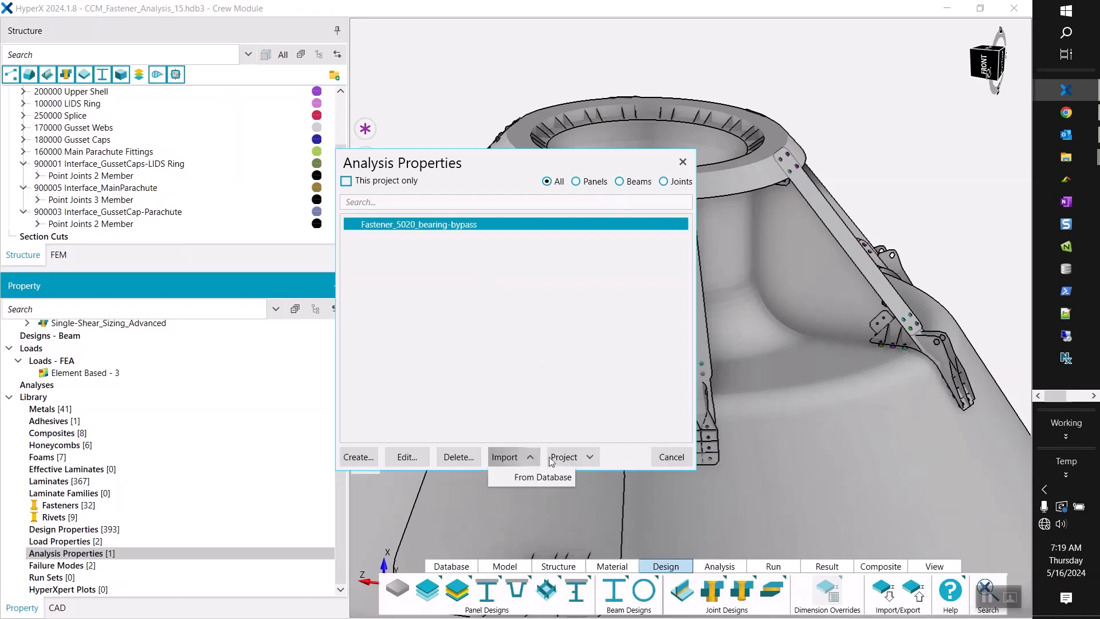
left_click(570, 457)
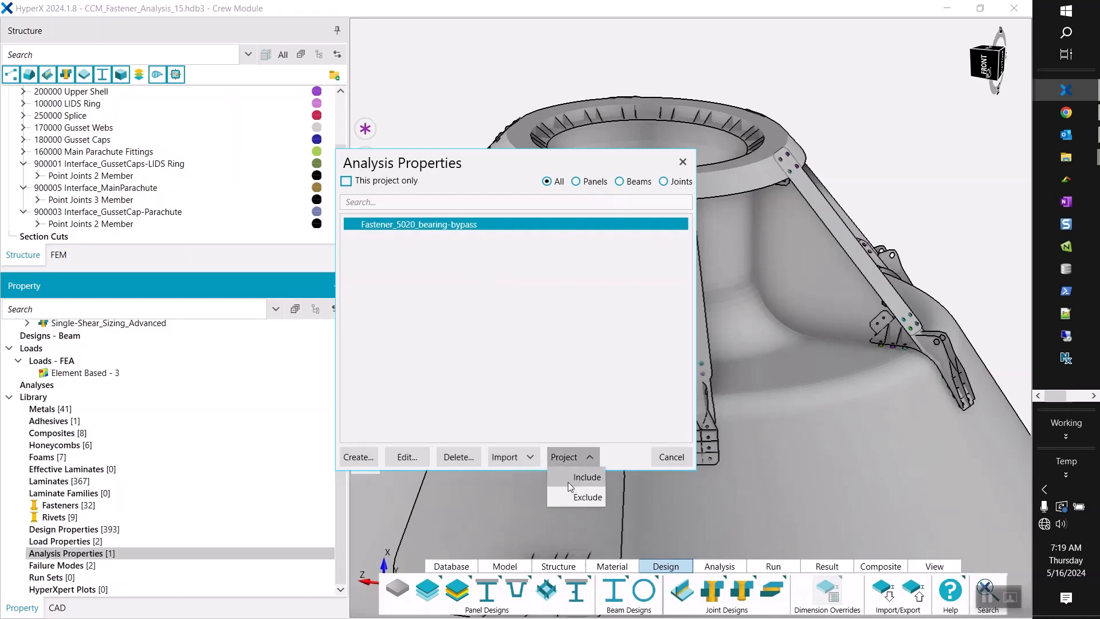
left_click(569, 479)
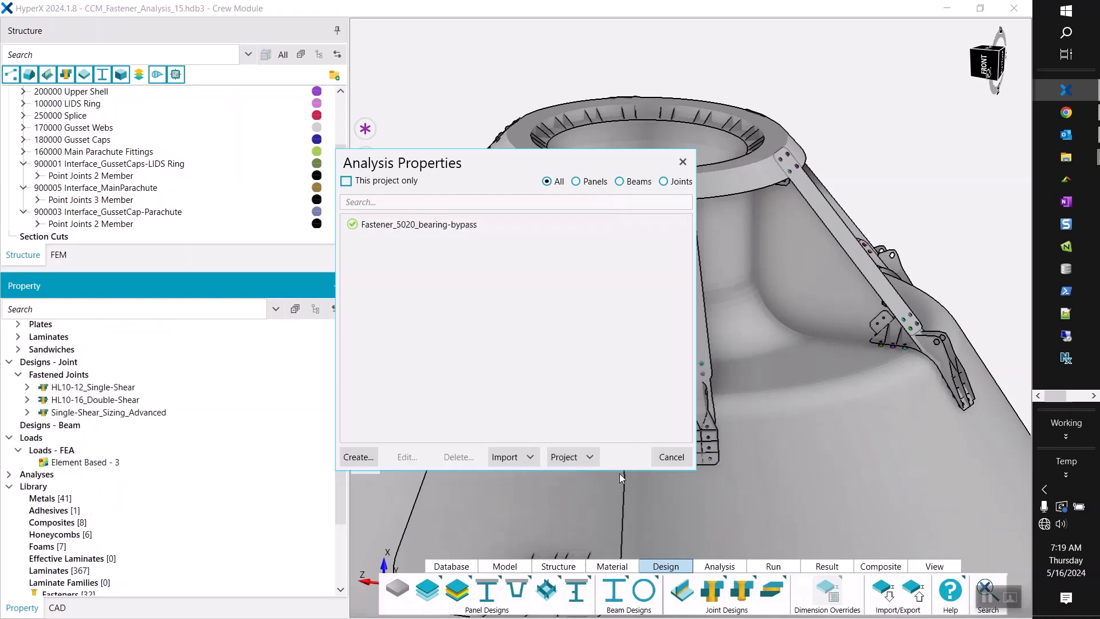
left_click(671, 458)
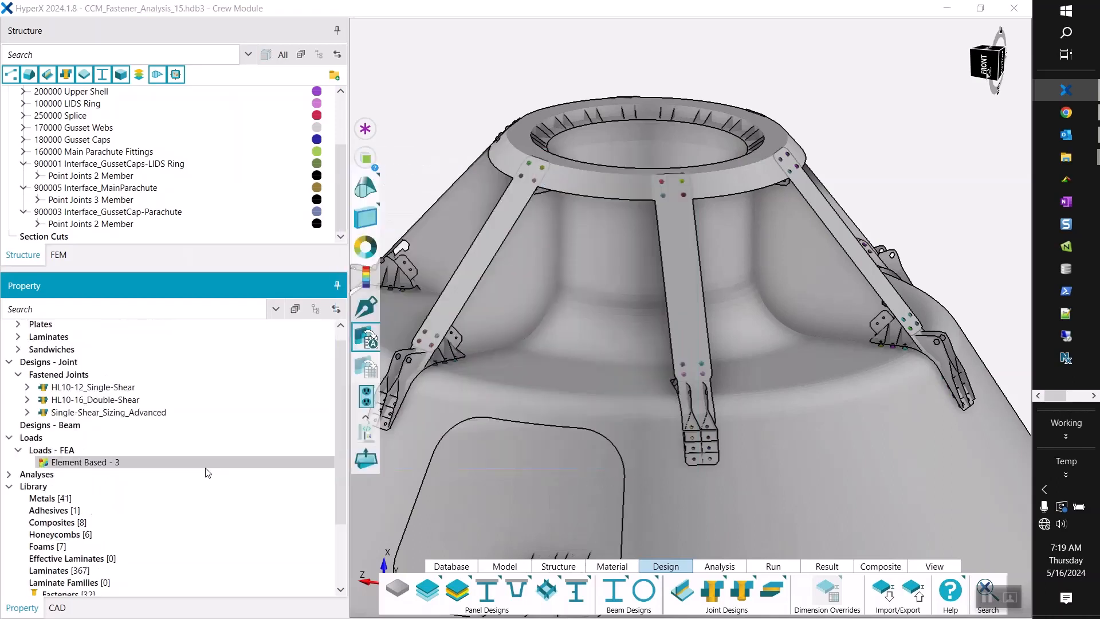
Enlarge the property tree and open the Fastener_5020_bearing-bypass joint analysis property to view its failure modes.
left_click(9, 474)
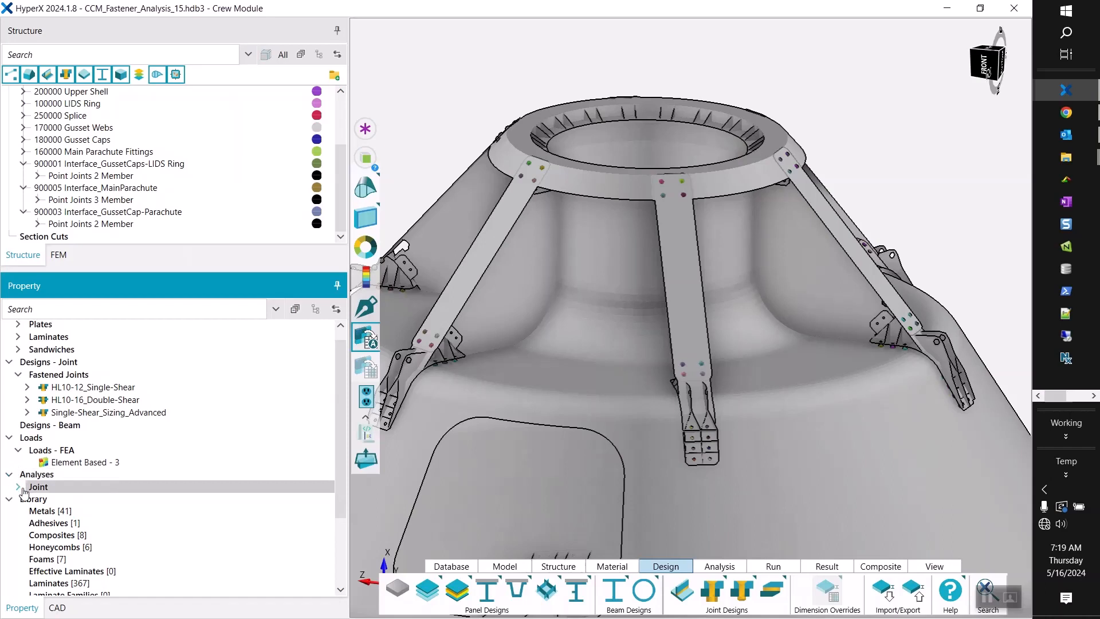
left_click(18, 486)
left_click(48, 500)
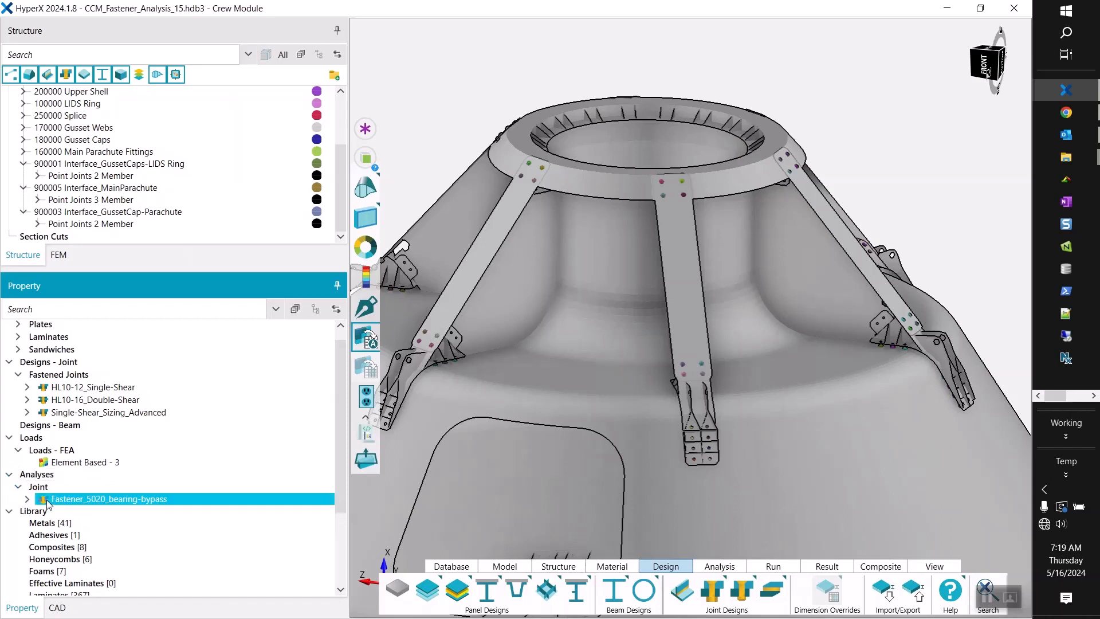
left_click_drag(106, 269, 106, 219)
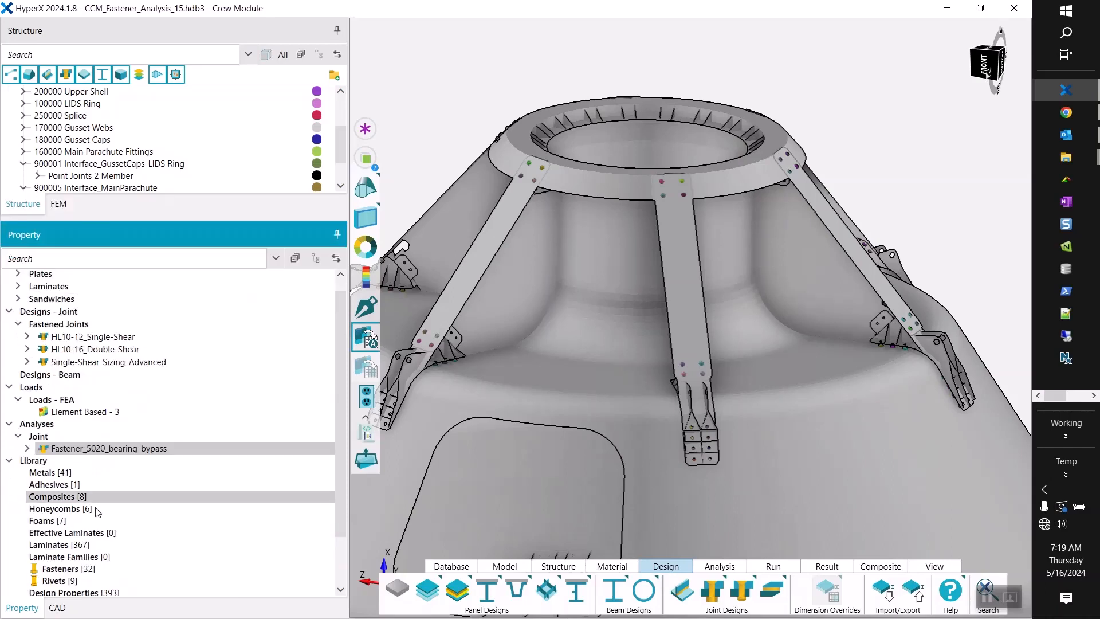
right_click(84, 451)
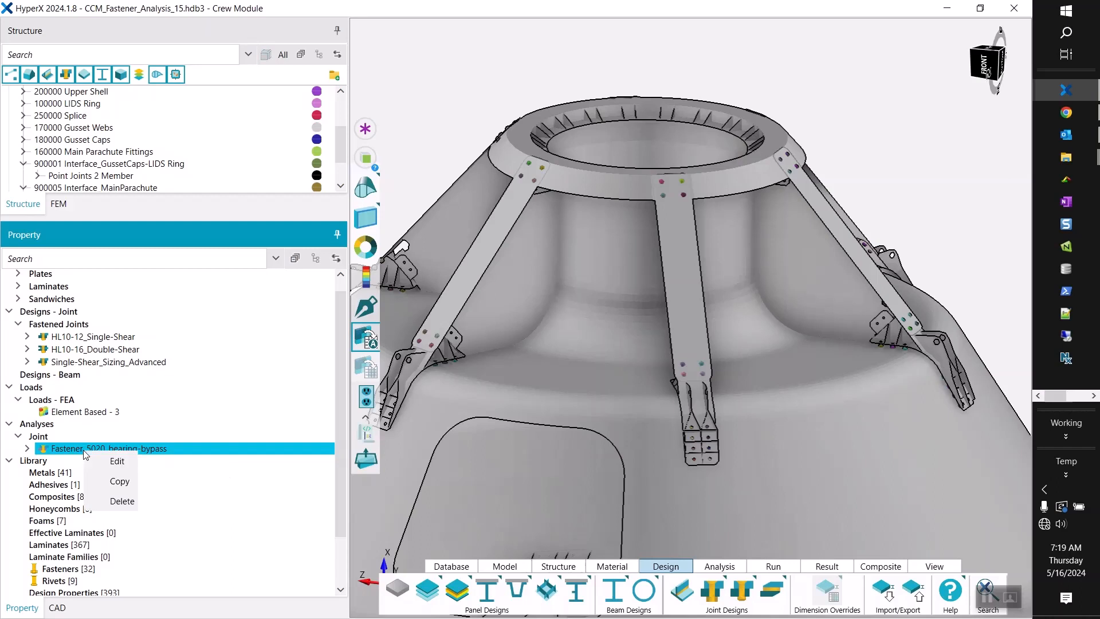
left_click(132, 460)
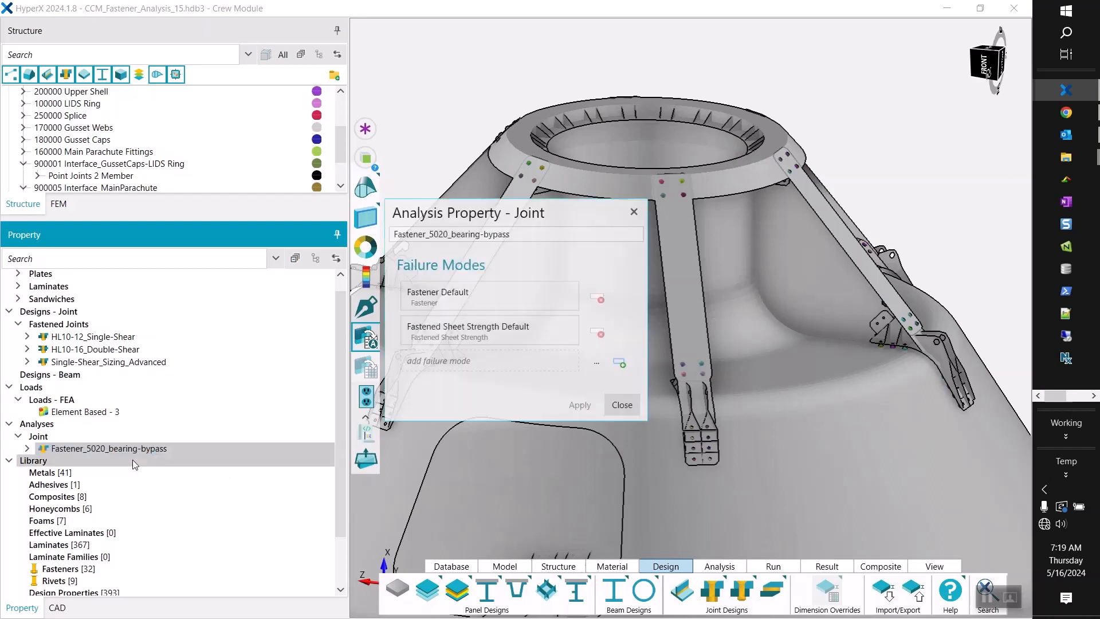
left_click(77, 450)
right_click(75, 450)
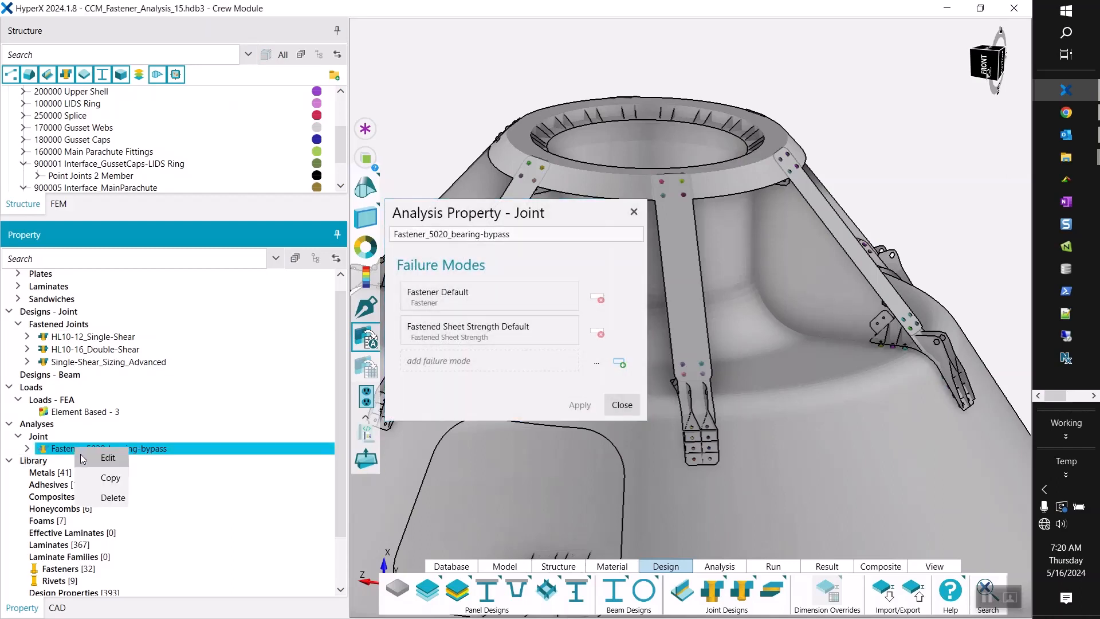
left_click(451, 213)
left_click_drag(473, 218, 487, 65)
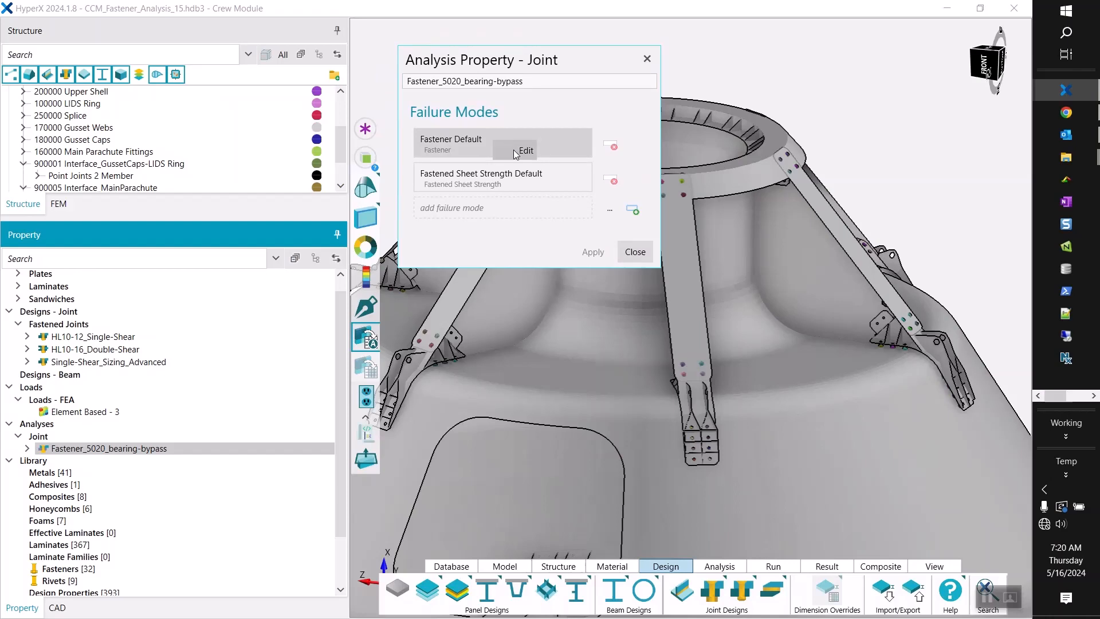
Examine the enabled criteria and the settings of the Fastener Default failure mode, including the K_wet and shear criticality factors.
left_click(515, 151)
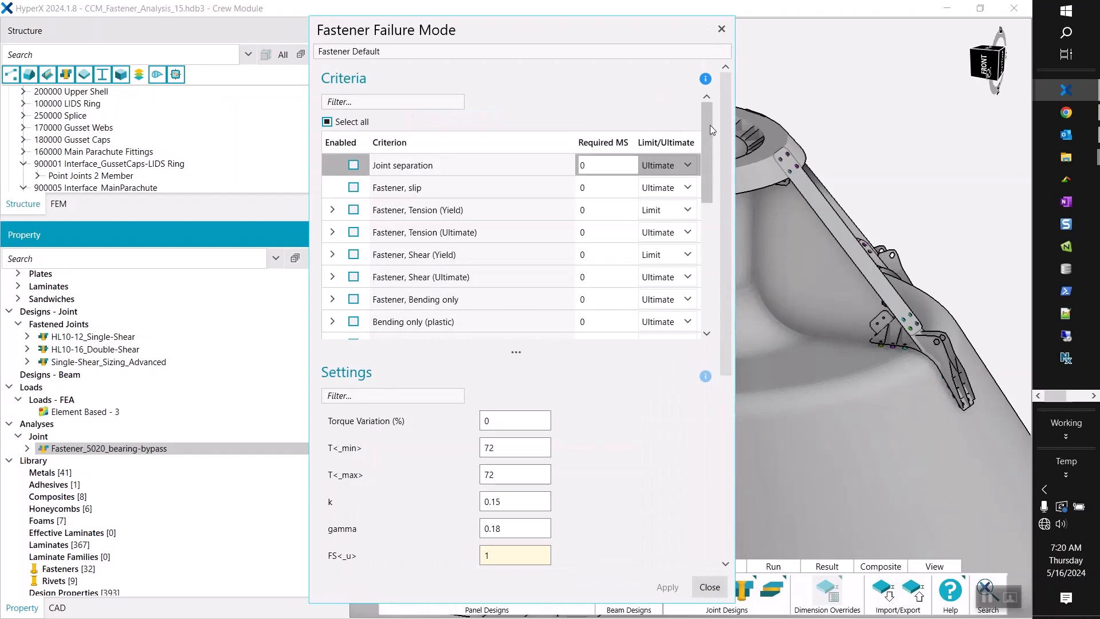
left_click_drag(709, 137, 696, 209)
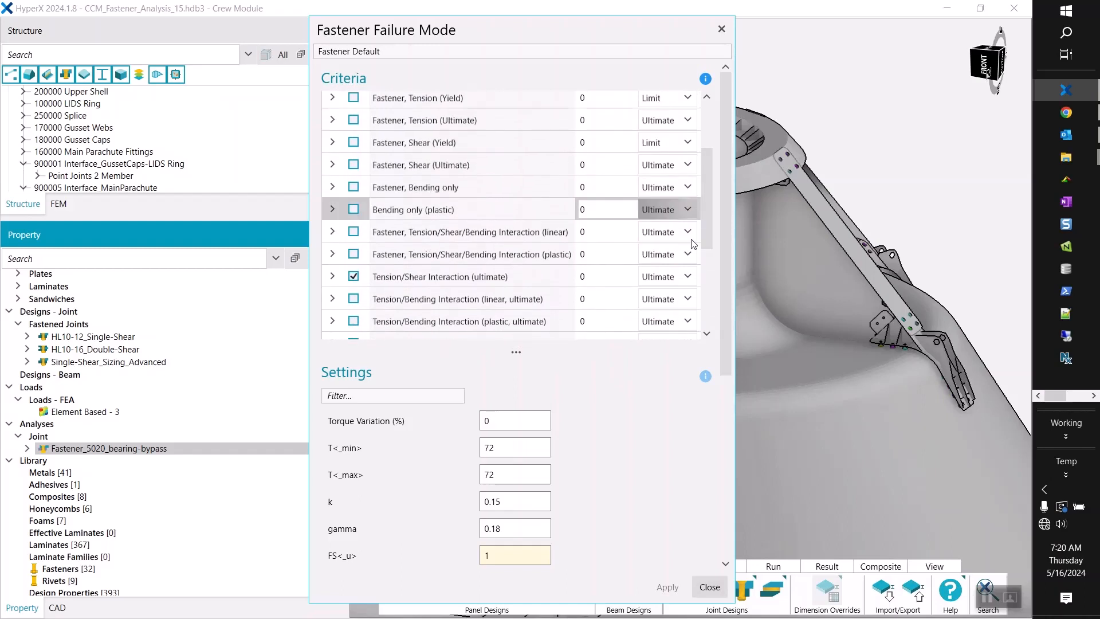
left_click_drag(725, 365, 724, 536)
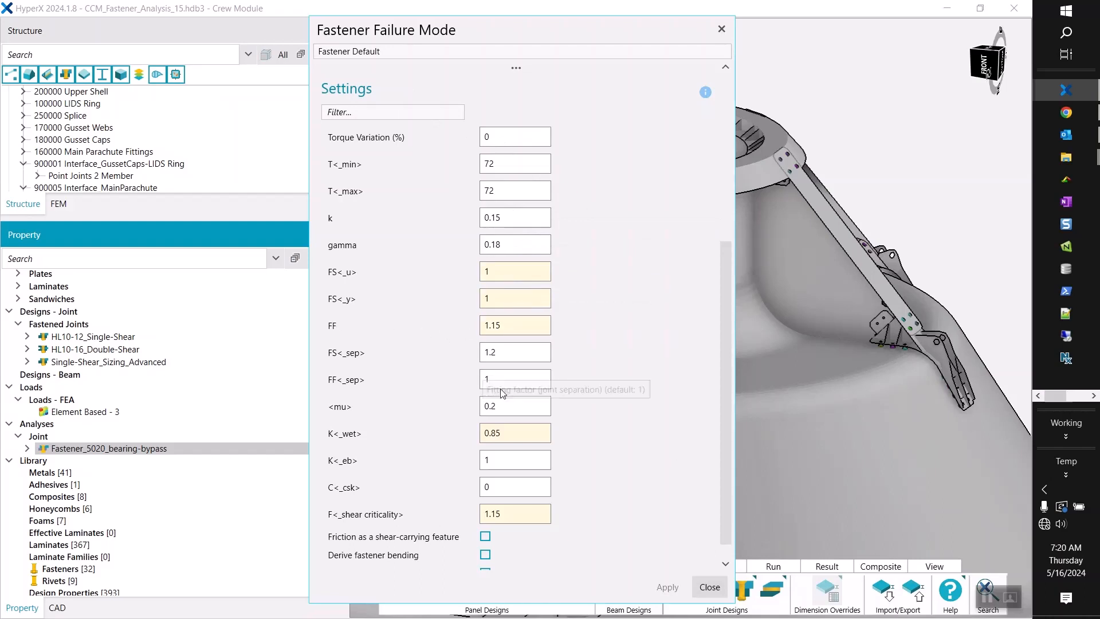
left_click(511, 513)
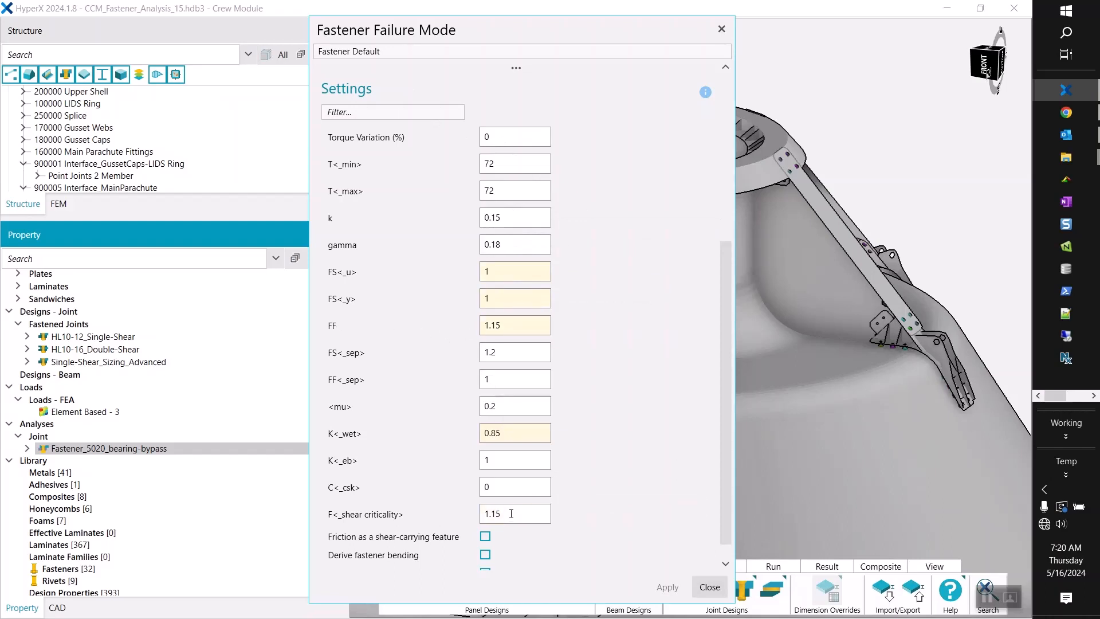
left_click(509, 435)
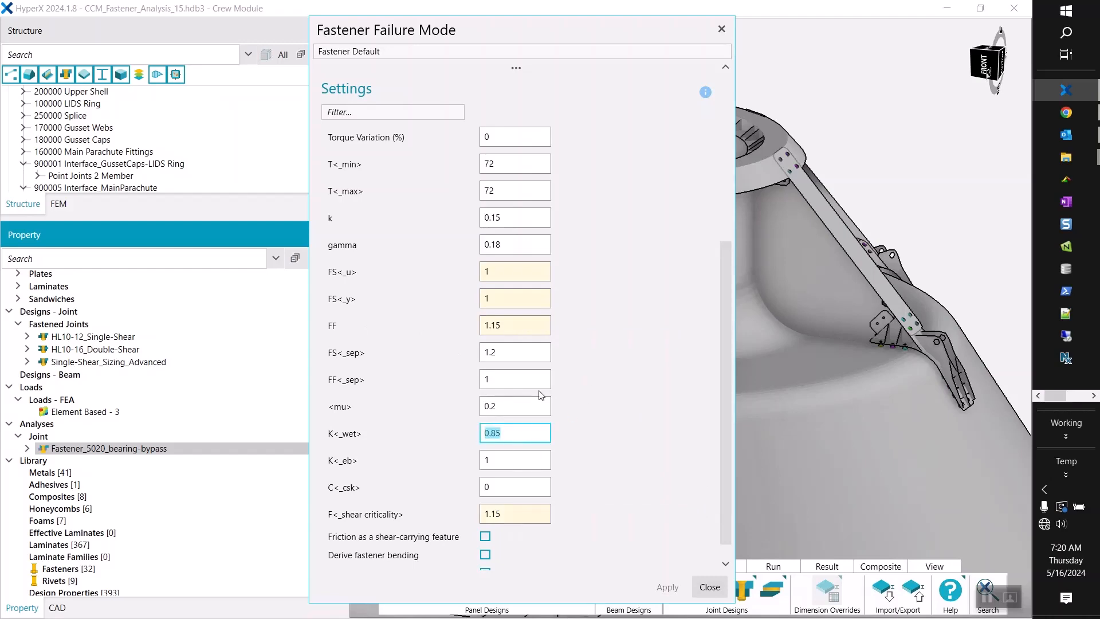
Read the information on the Fastener criteria, then close the failure mode without changes.
scroll(644, 264, "up", 3)
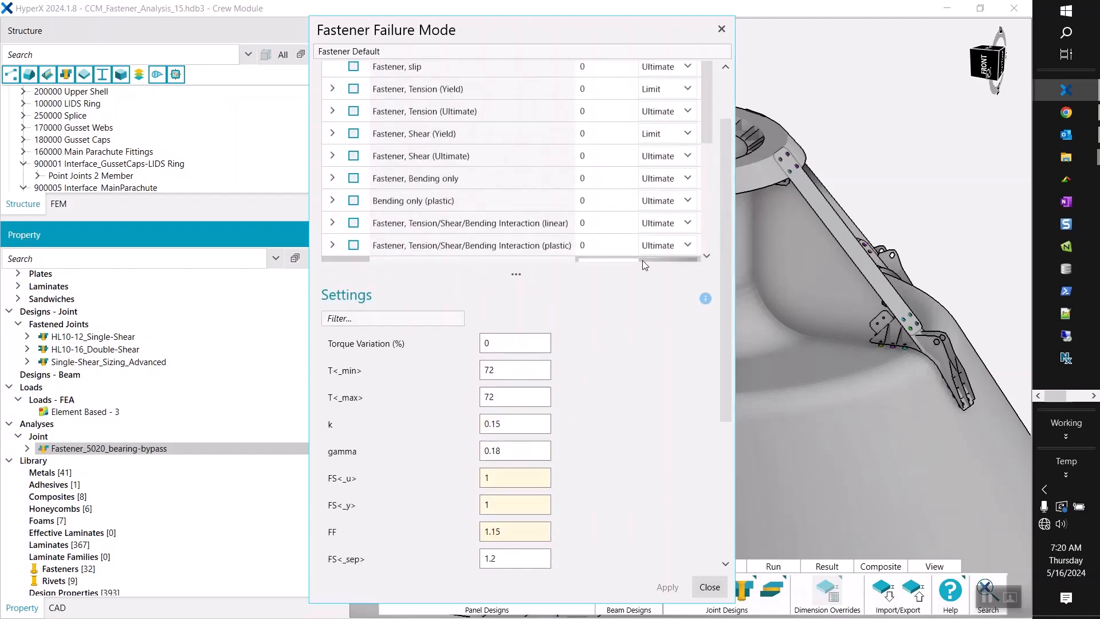
left_click_drag(726, 154, 724, 59)
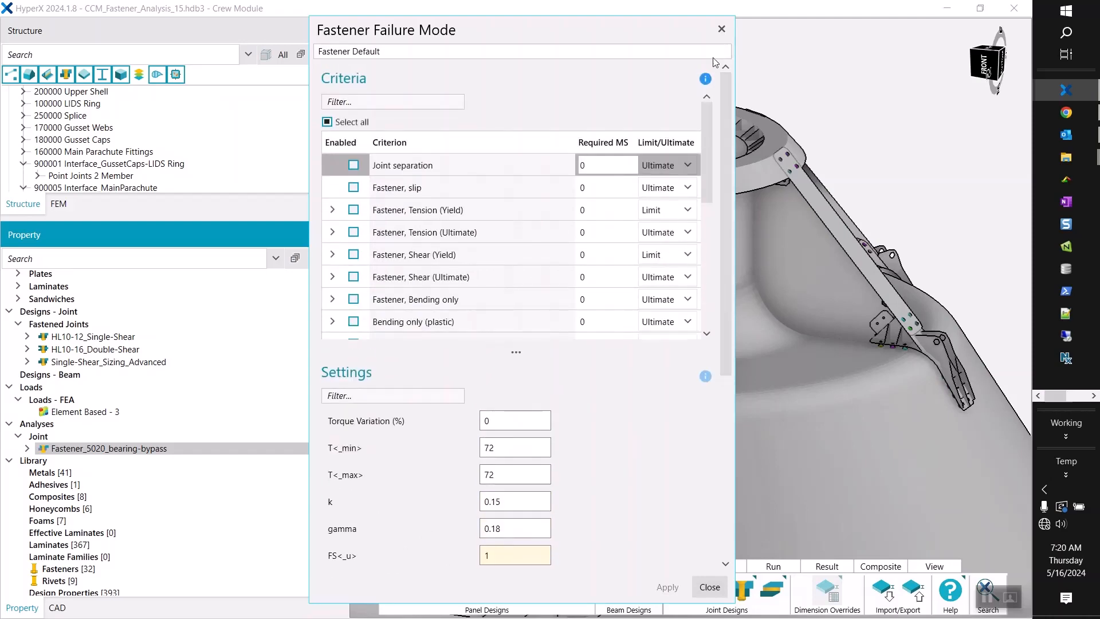
left_click(705, 83)
left_click_drag(662, 35, 448, 35)
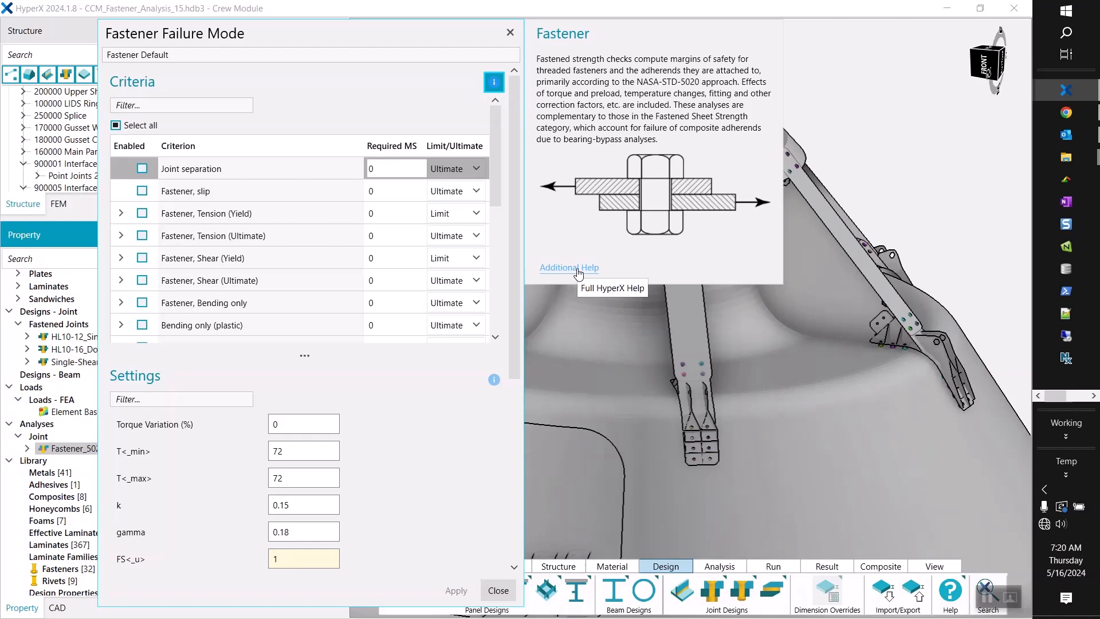
left_click(501, 594)
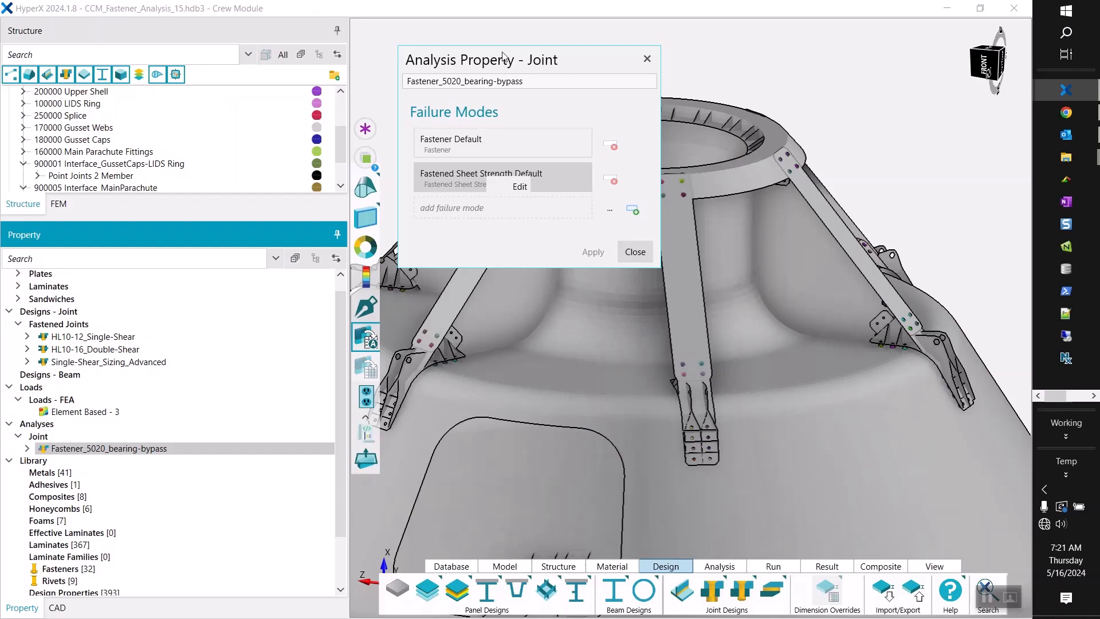
Check the criteria of the Fastened Sheet Strength Default failure mode, then close it and the analysis property.
left_click(508, 192)
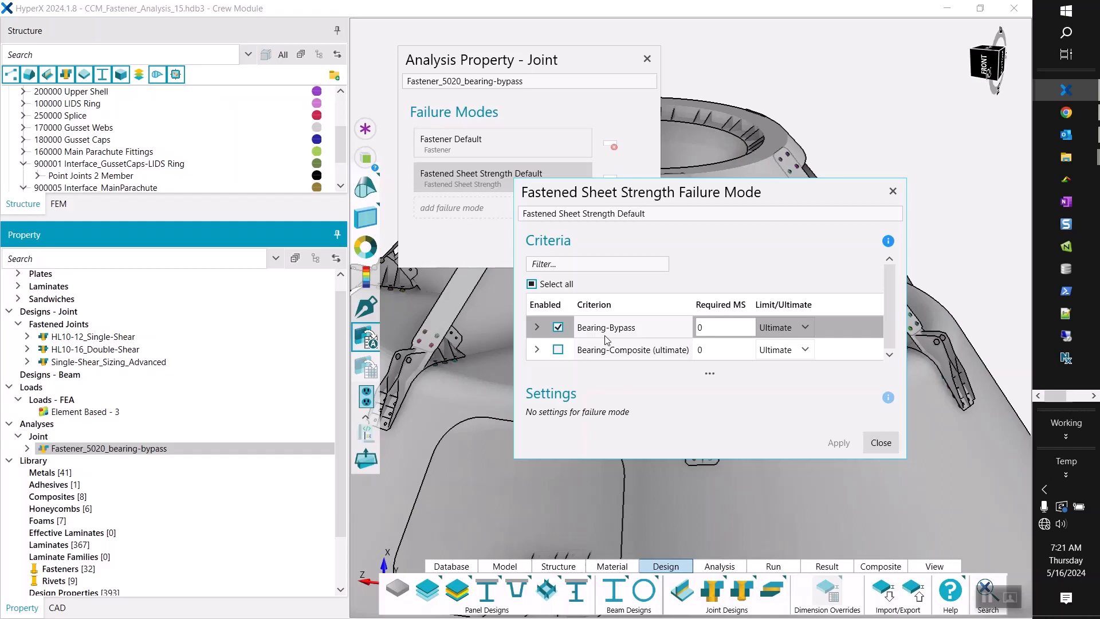
left_click(877, 447)
left_click(637, 252)
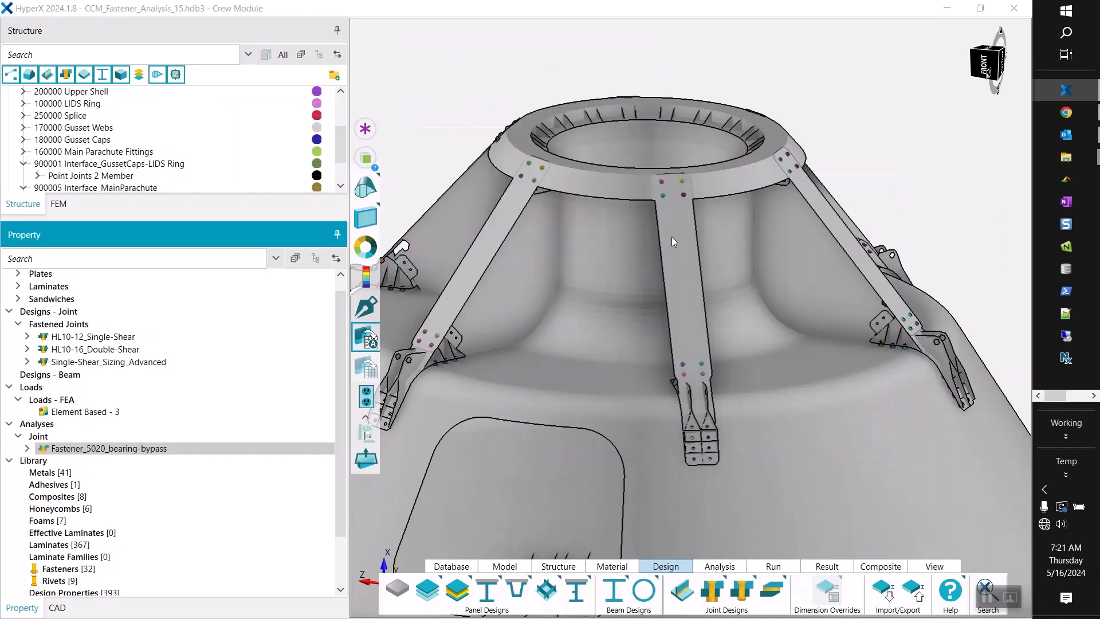
Select the HL10-12_Single-Shear and HL10-16_Double-Shear joint designs and inspect their assigned fasteners on the gussets and parachute fittings.
left_click(126, 339)
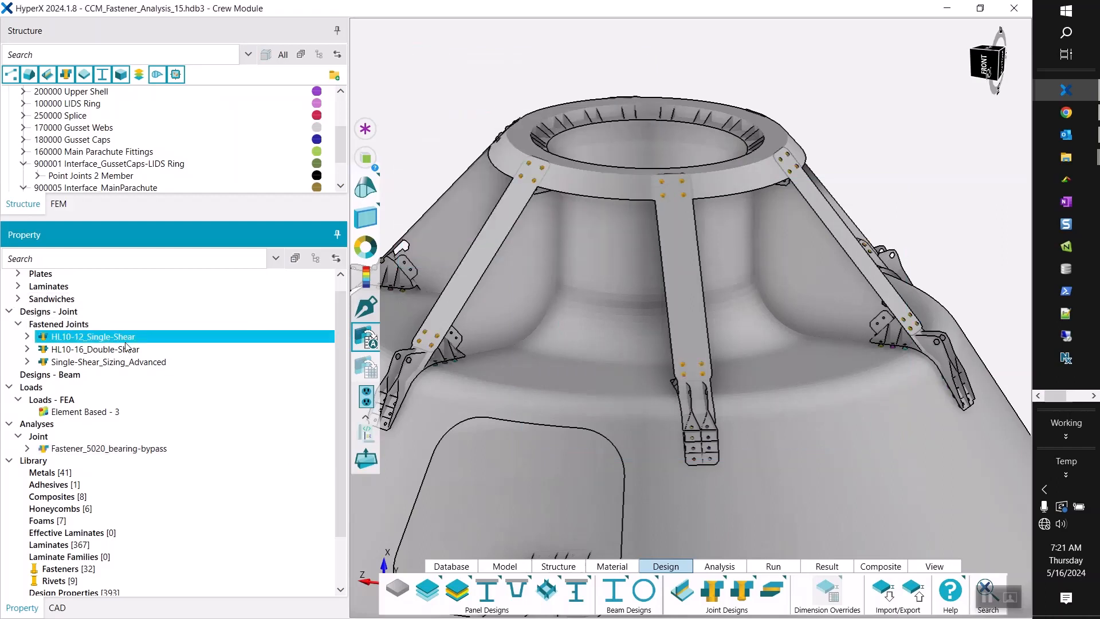
double_click(125, 342)
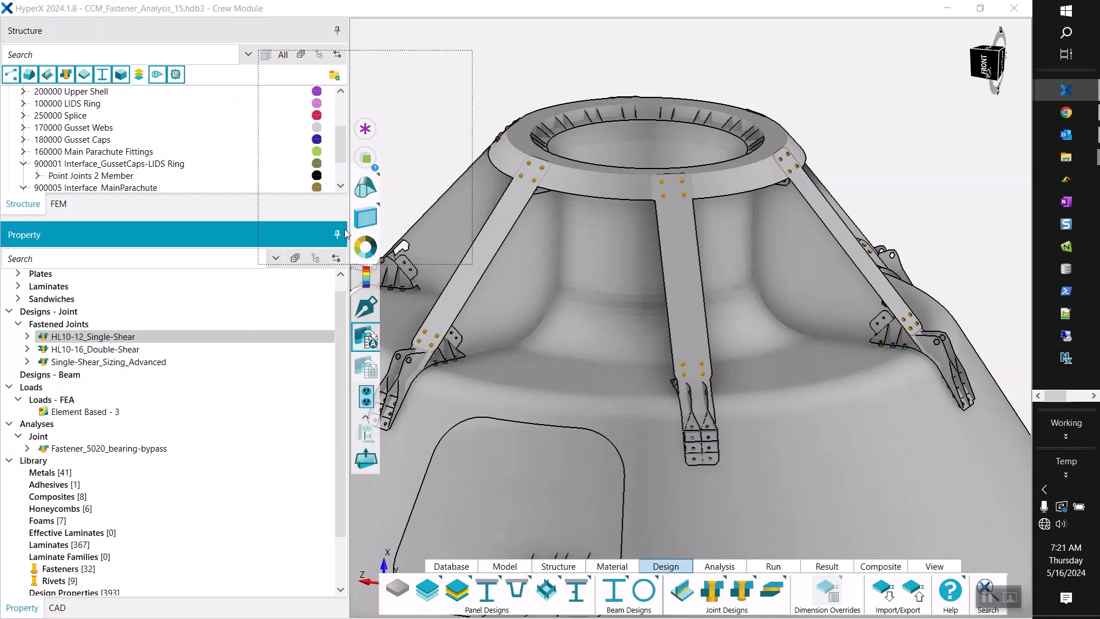
left_click(92, 336)
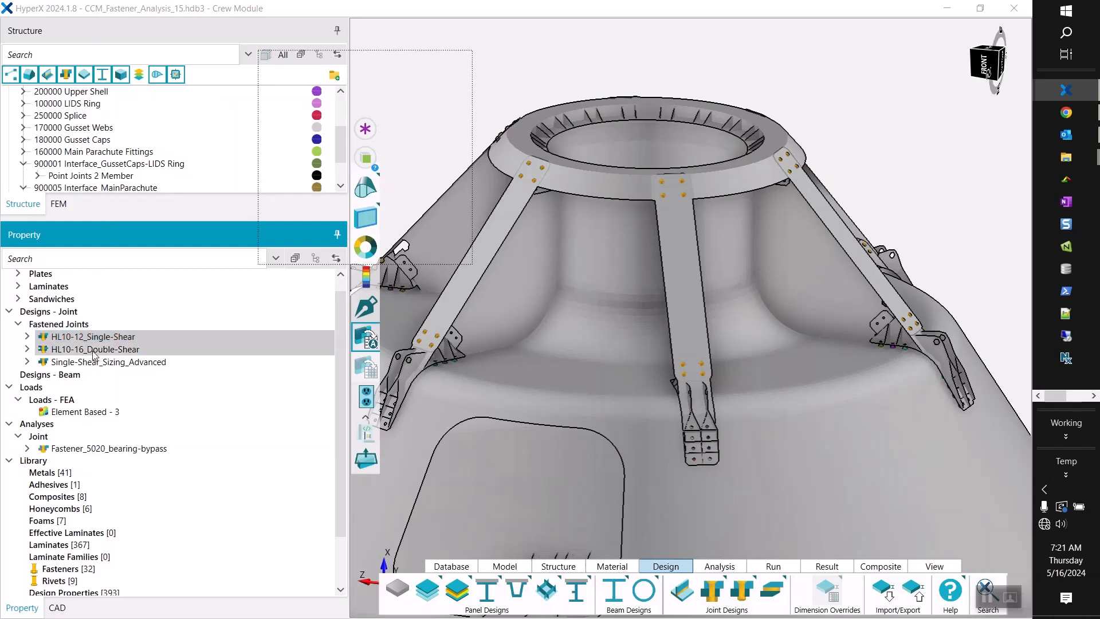
left_click(94, 351, "shift")
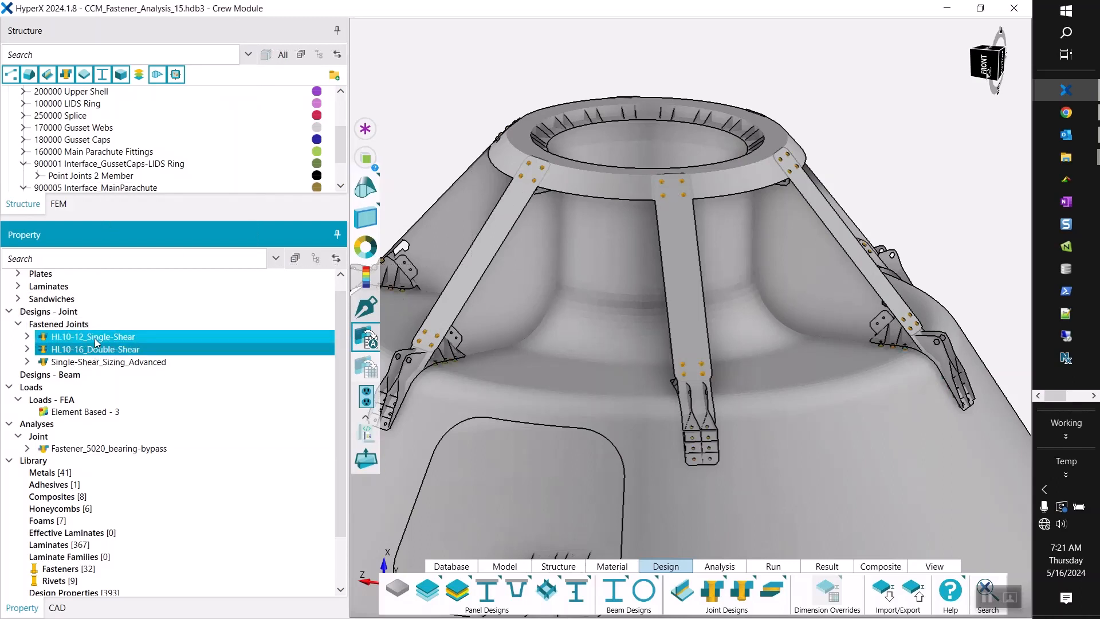
scroll(699, 442, "up", 5)
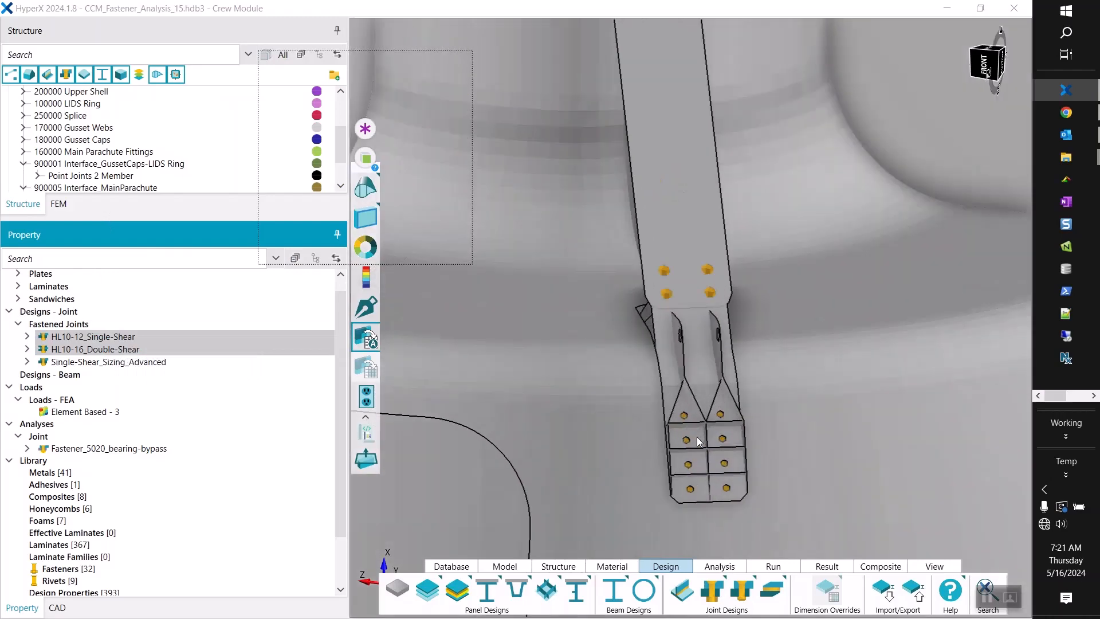
scroll(699, 441, "down", 5)
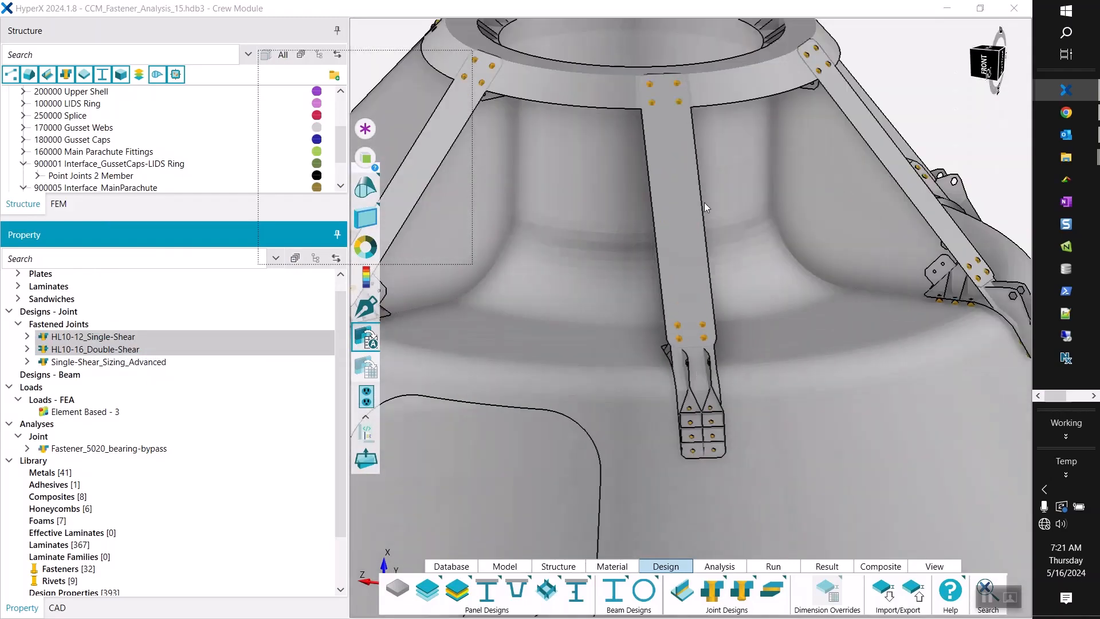
scroll(743, 366, "down", 3)
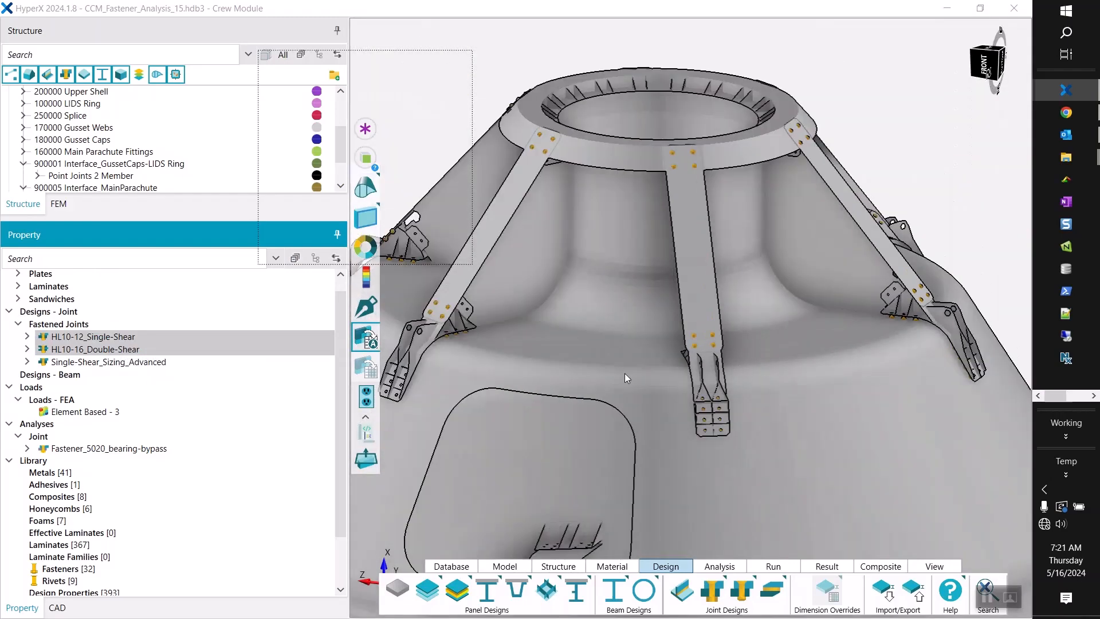
Select the Fastener_5020_bearing-bypass analysis property and enlarge the structure tree until all interface structures are listed.
right_click(114, 454)
left_click(142, 461)
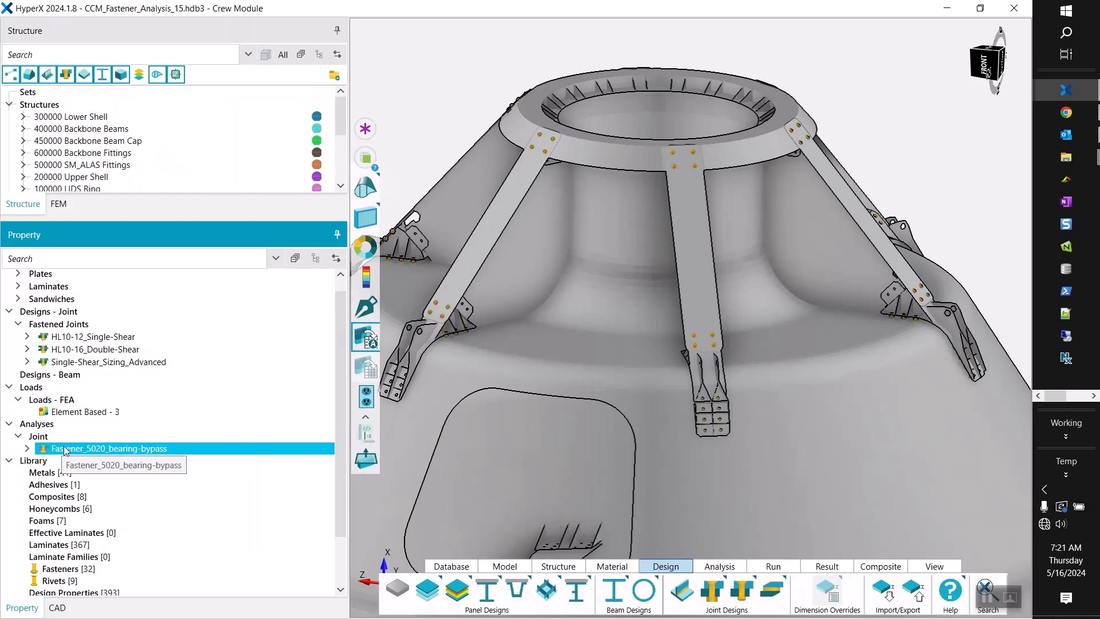
left_click_drag(195, 219, 196, 391)
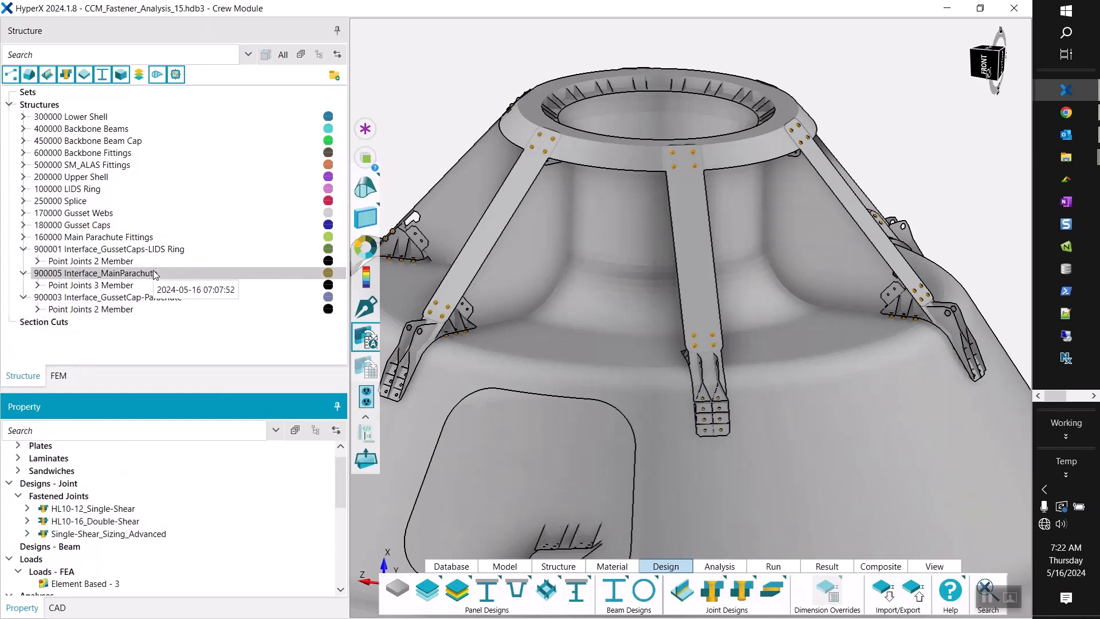
left_click_drag(157, 388, 155, 357)
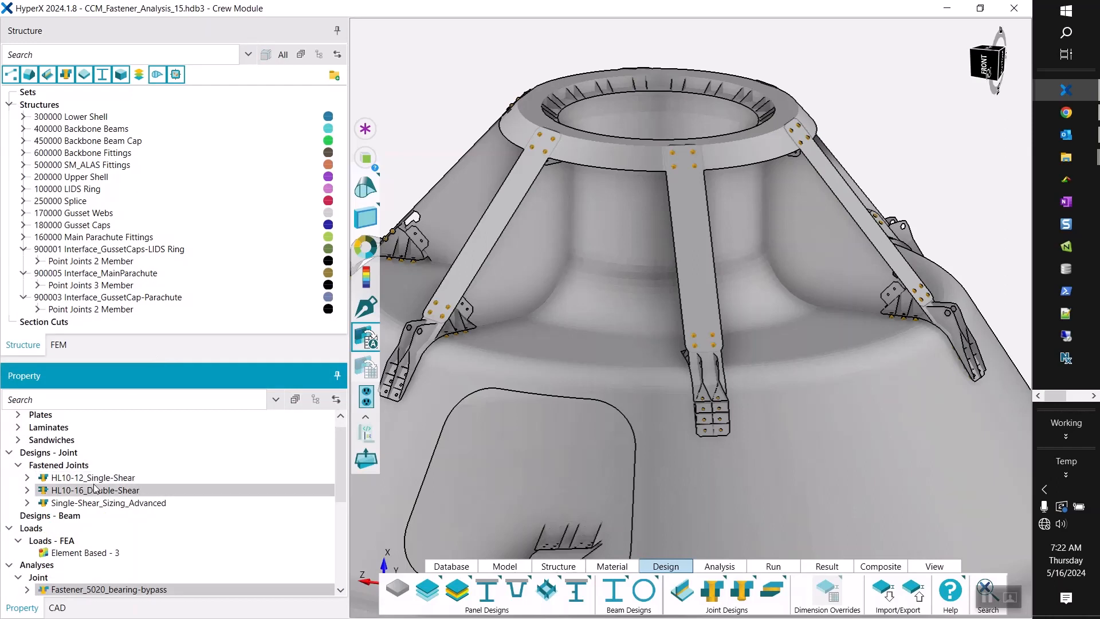
scroll(90, 544, "down", 1)
left_click(89, 536)
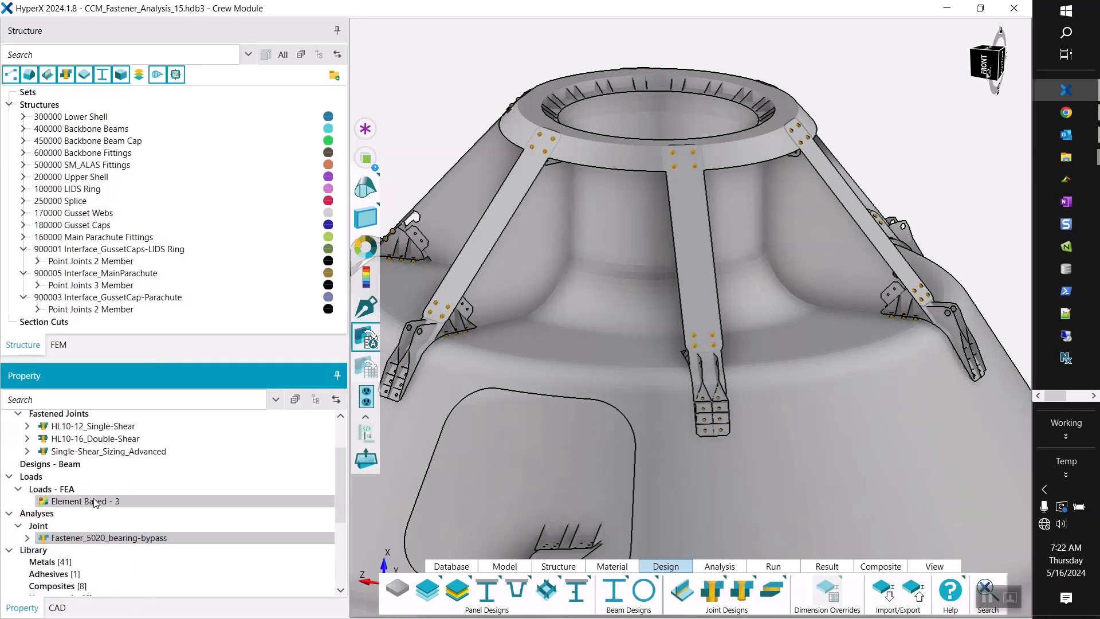
left_click(86, 538)
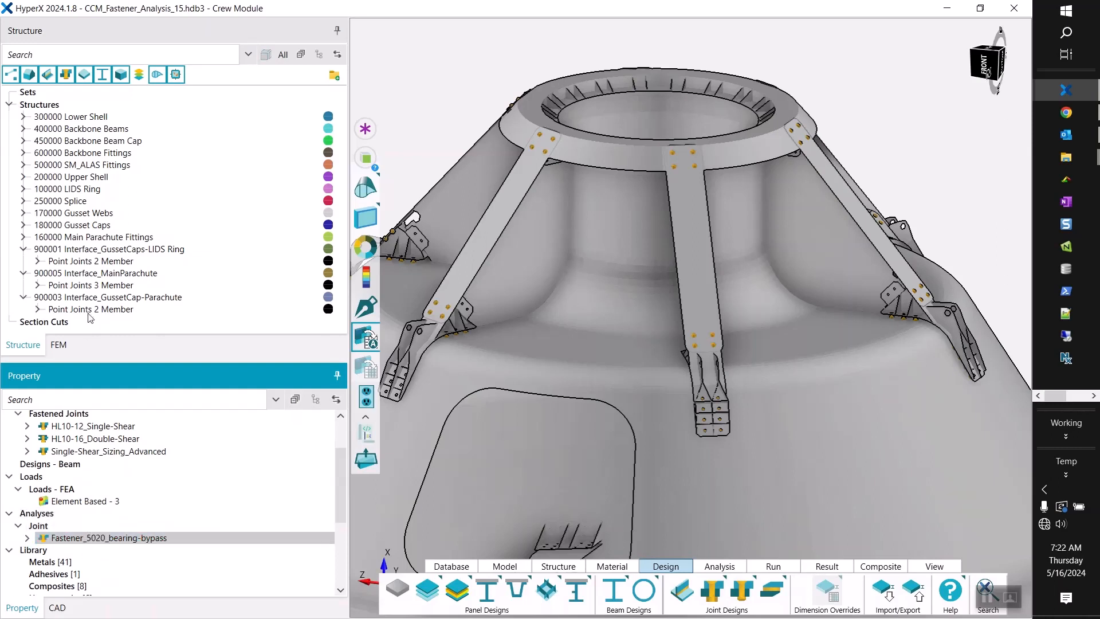
Run Size on the point joints of the three interface structures 900001, 900005 and 900003, then dismiss the completion notice.
left_click(106, 249)
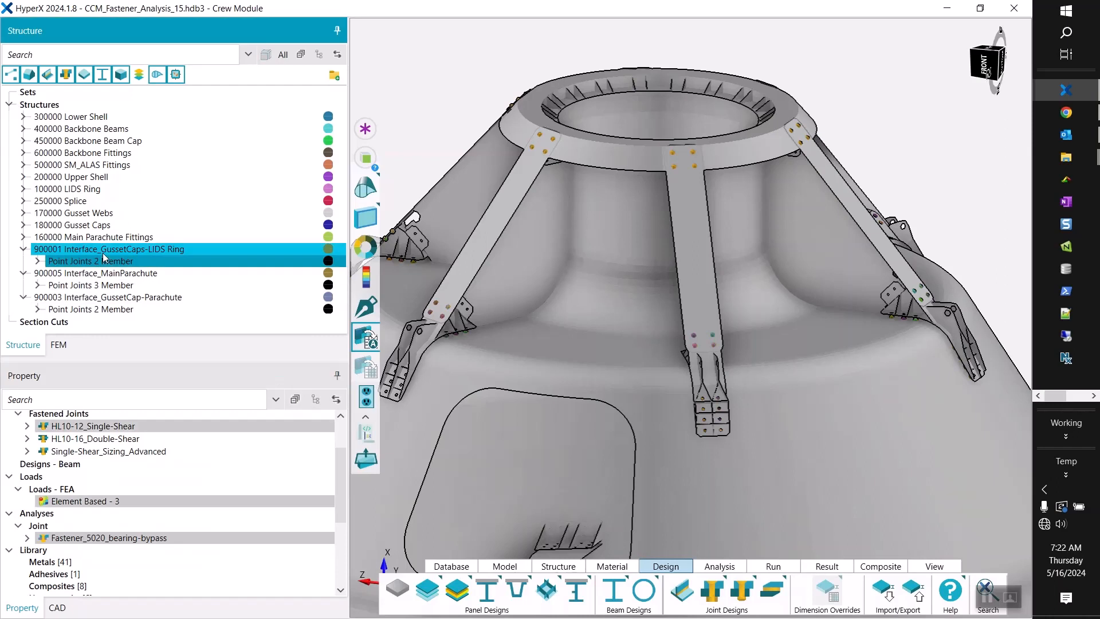
left_click(112, 308, "shift")
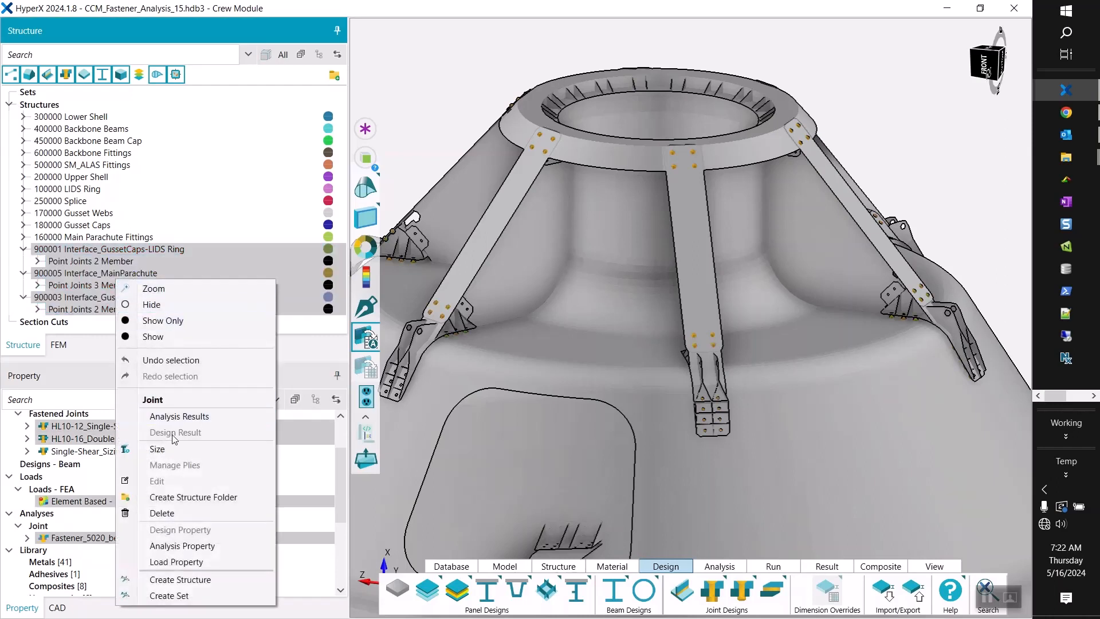
left_click(157, 449)
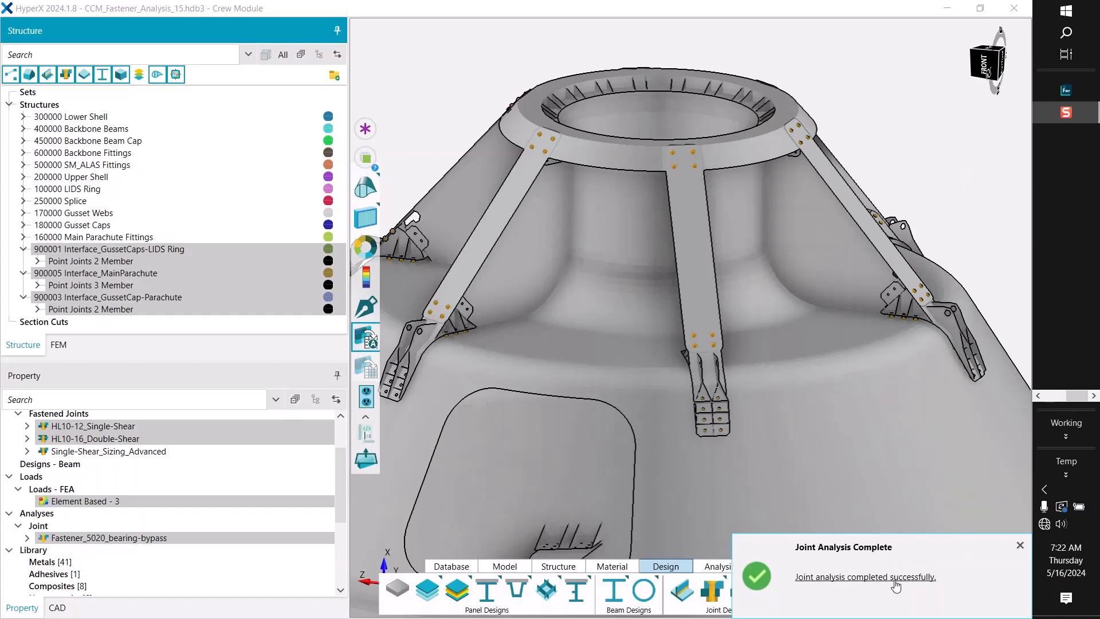
left_click(1020, 545)
Widen the model view, clear the joint selection and display the minimum margin of safety plot on the fasteners.
left_click_drag(348, 179, 253, 174)
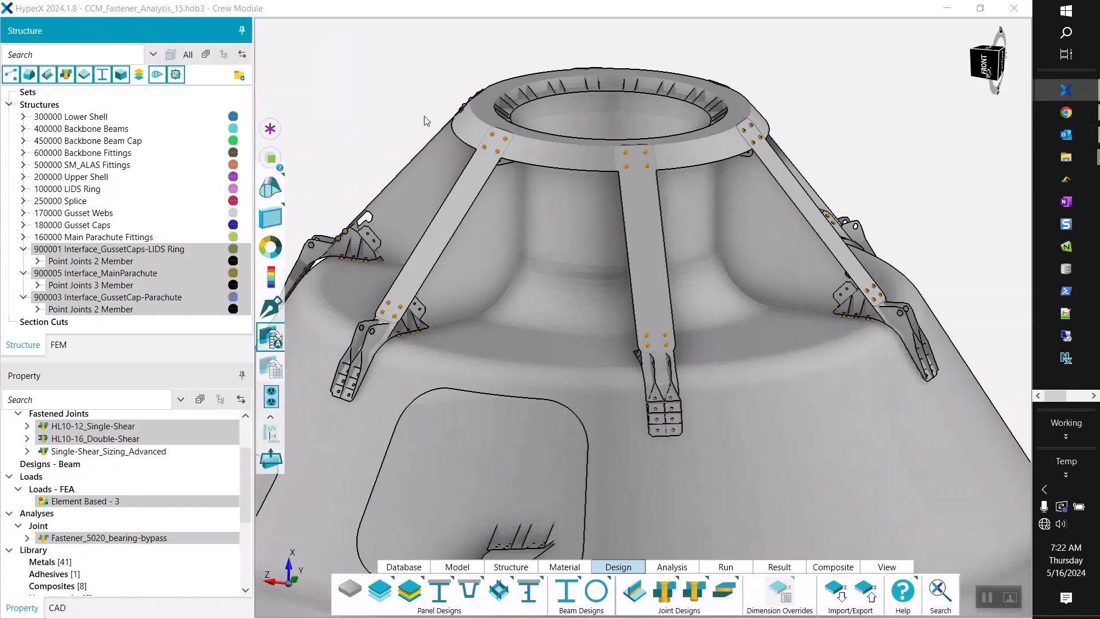
left_click(387, 107)
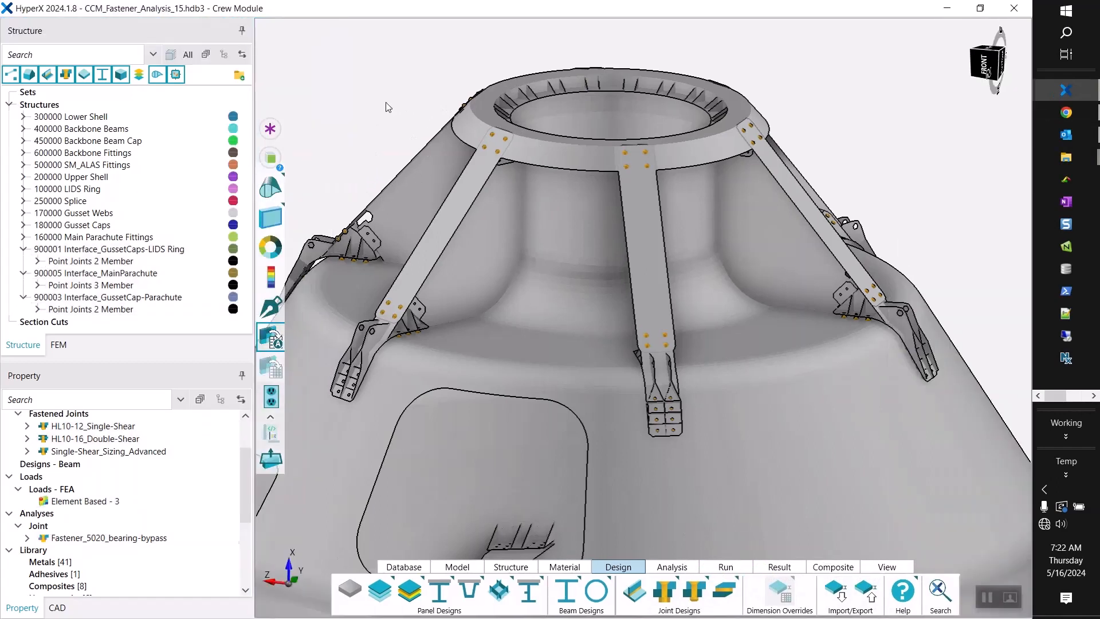
left_click(271, 279)
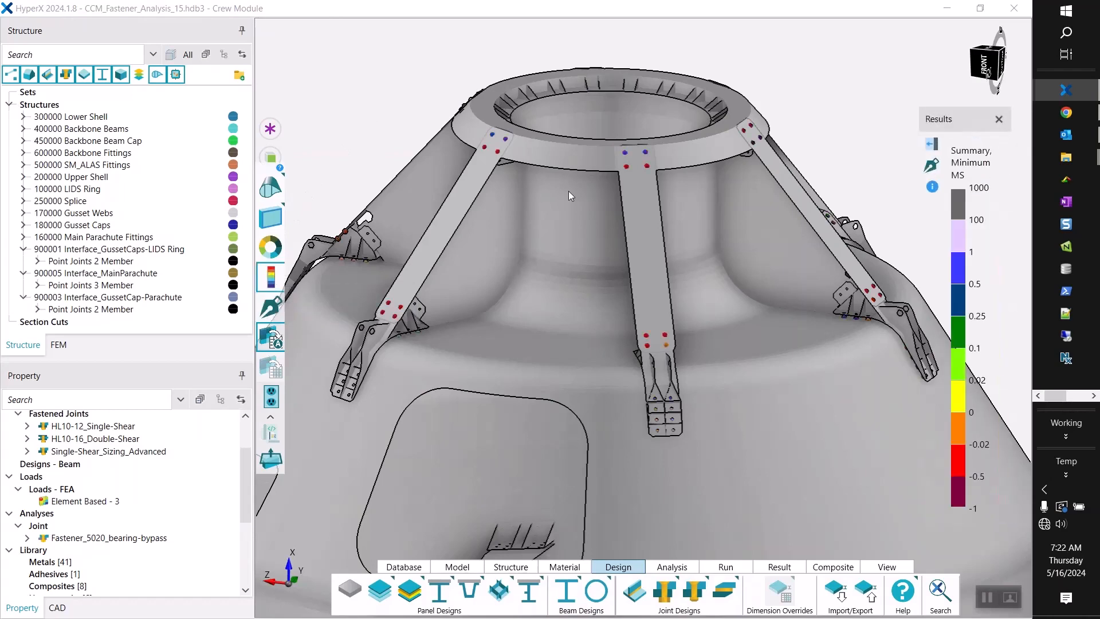
middle_click_drag(625, 193, 618, 170)
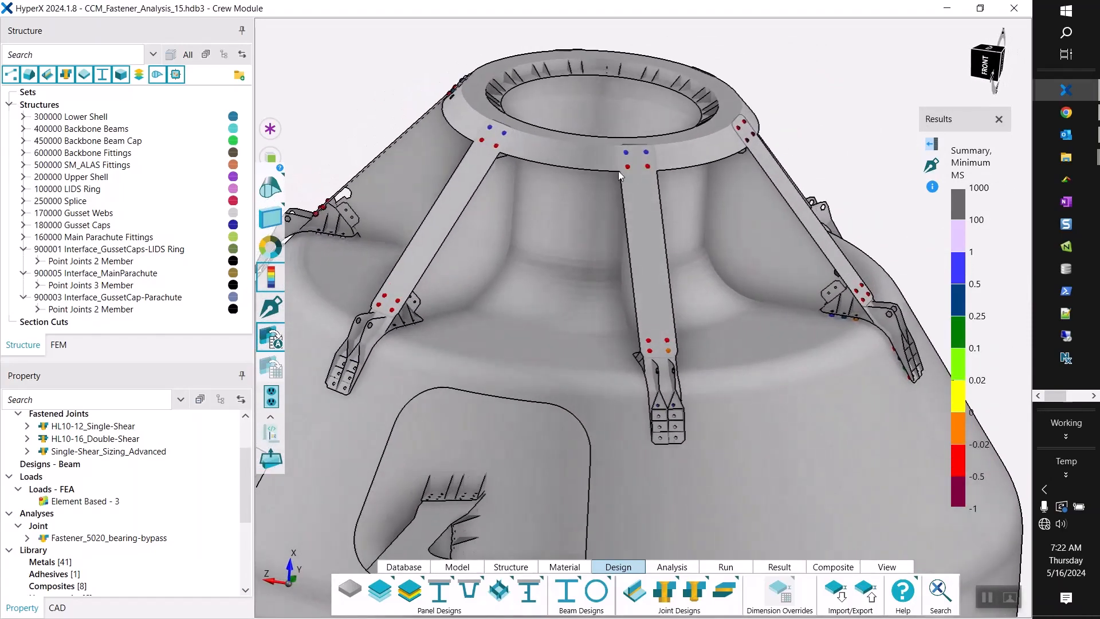
Plot the Controlling Criterion from the Summary analysis results and collapse the plot options.
left_click(929, 146)
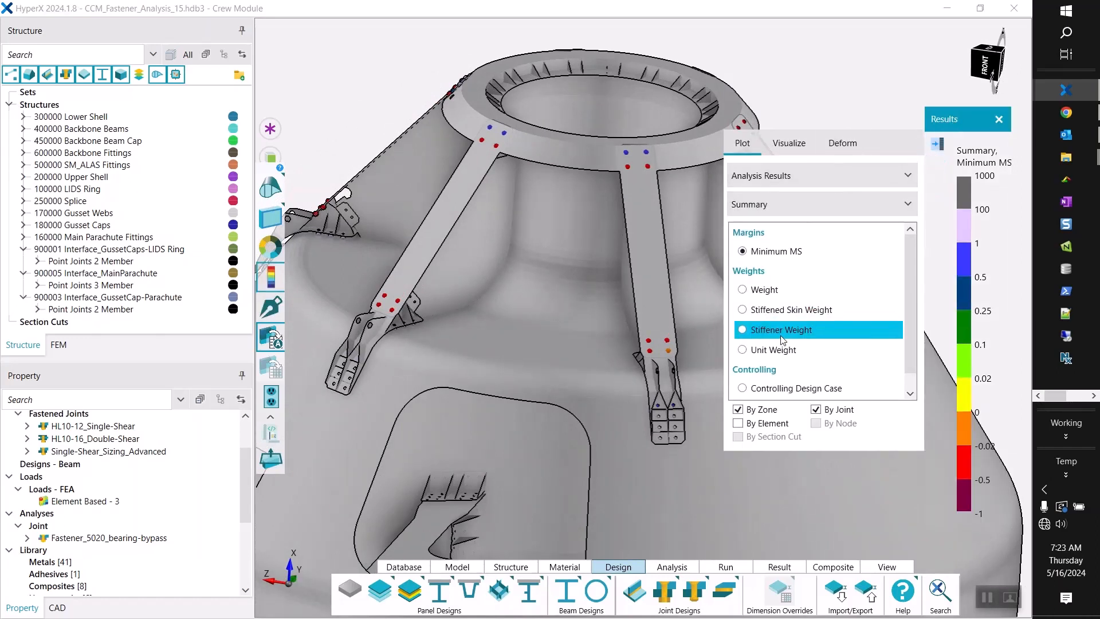
scroll(783, 339, "down", 1)
left_click(778, 390)
left_click(914, 146)
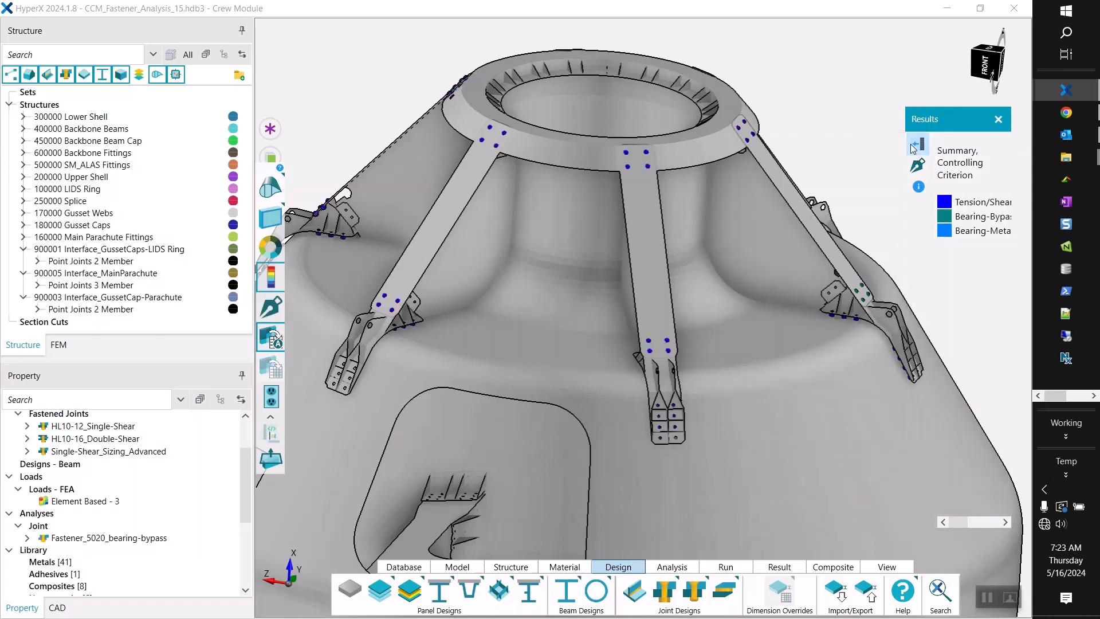
Enlarge the results legend font and move the legend window so its criterion names can be read.
left_click_drag(829, 129, 827, 81)
left_click(776, 95)
left_click(627, 94)
left_click_drag(616, 183, 665, 183)
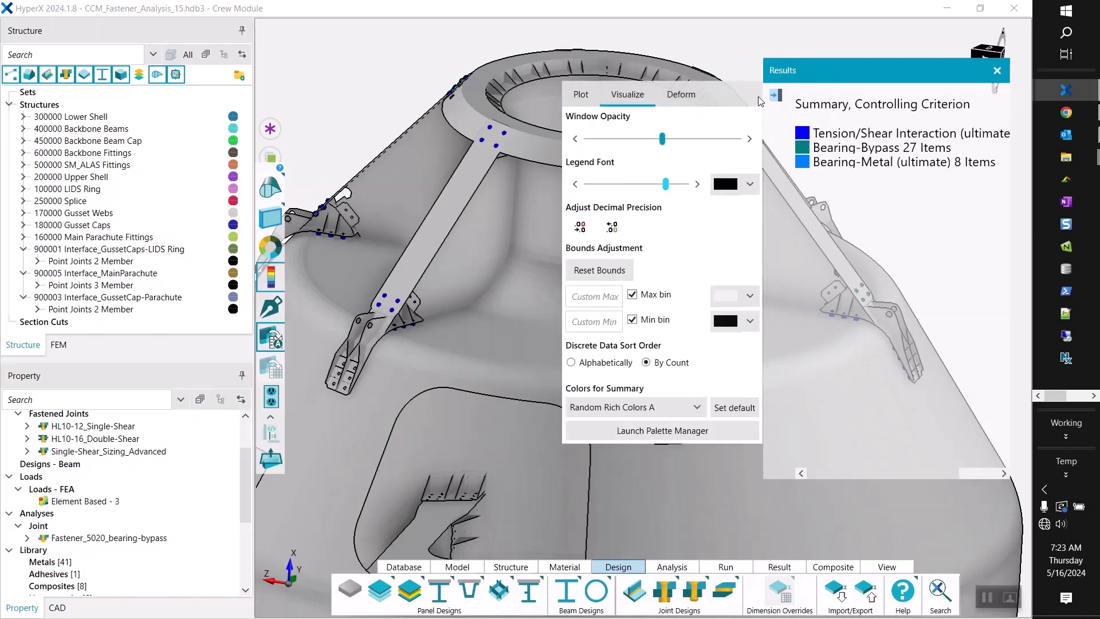
left_click(775, 95)
left_click_drag(876, 70, 785, 41)
Examine the controlling criterion of the fasteners on the gusset caps and main parachute fittings from several angles.
scroll(453, 212, "down", 5)
scroll(503, 191, "up", 5)
middle_click_drag(597, 185, 695, 140)
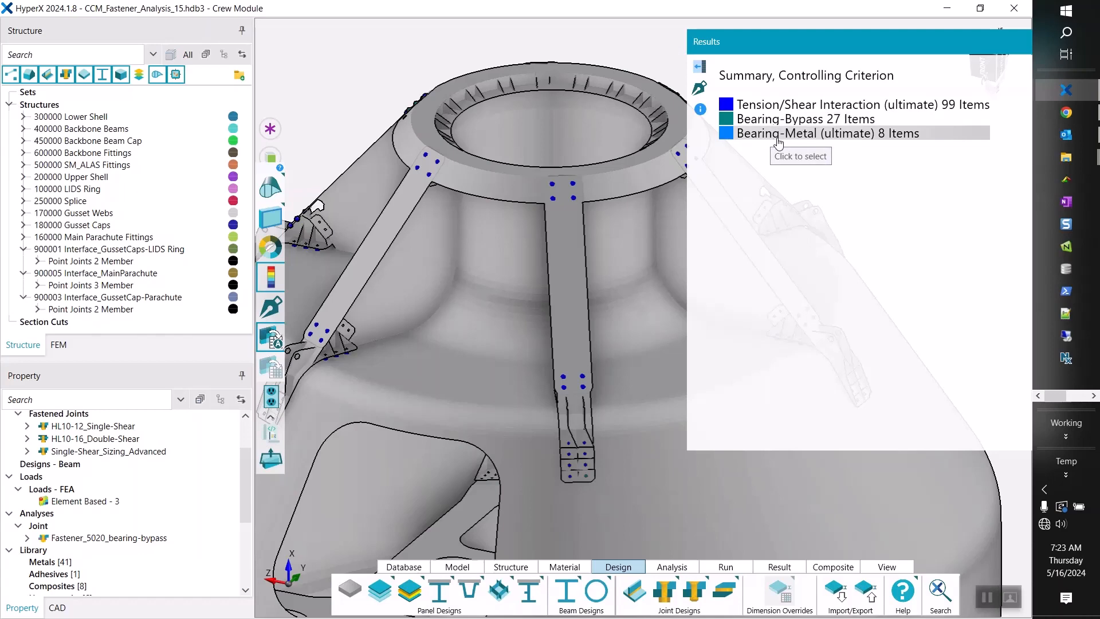
left_click_drag(554, 301, 663, 106)
left_click_drag(740, 43, 866, 53)
scroll(600, 221, "down", 5)
scroll(560, 235, "up", 5)
scroll(345, 346, "up", 5)
scroll(495, 220, "up", 2)
mouse_move(495, 217)
left_mouse_down()
mouse_move(451, 252)
mouse_move(449, 179)
mouse_move(495, 224)
left_mouse_up()
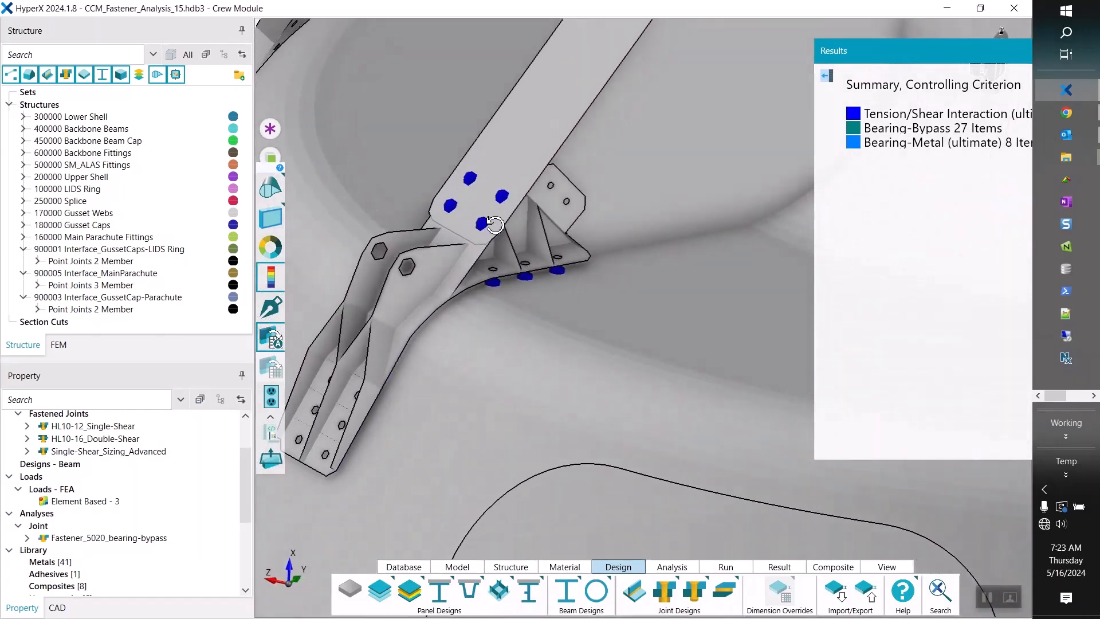
Hide the joints of Interface_GussetCaps-LIDS Ring and Interface_GussetCap-Parachute, and view the remaining fasteners on the main parachute fitting.
left_click(234, 261)
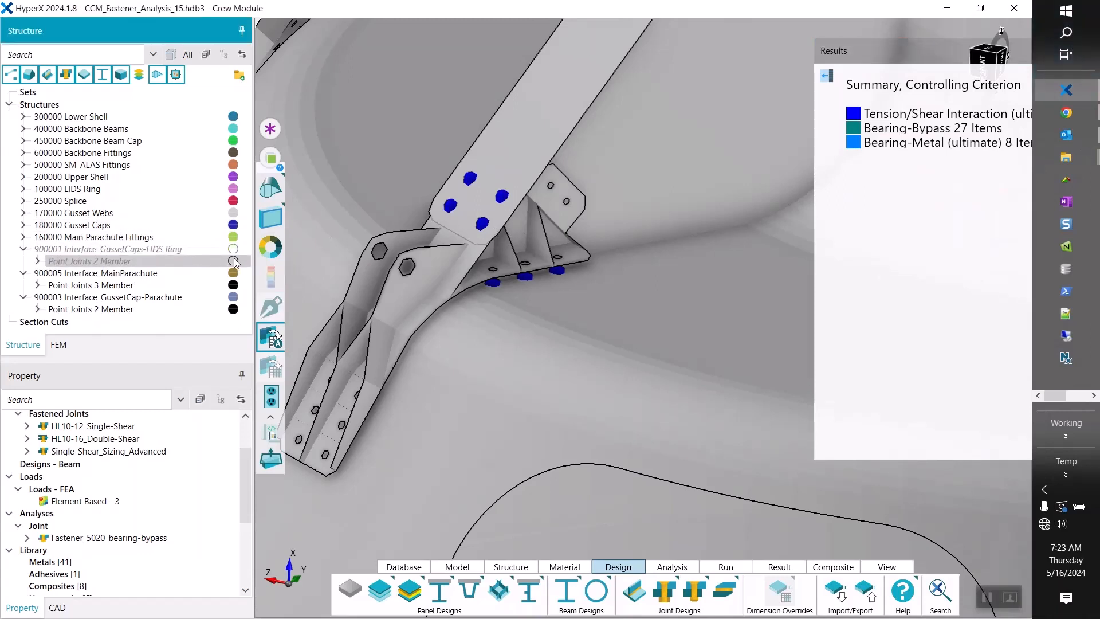
left_click(233, 310)
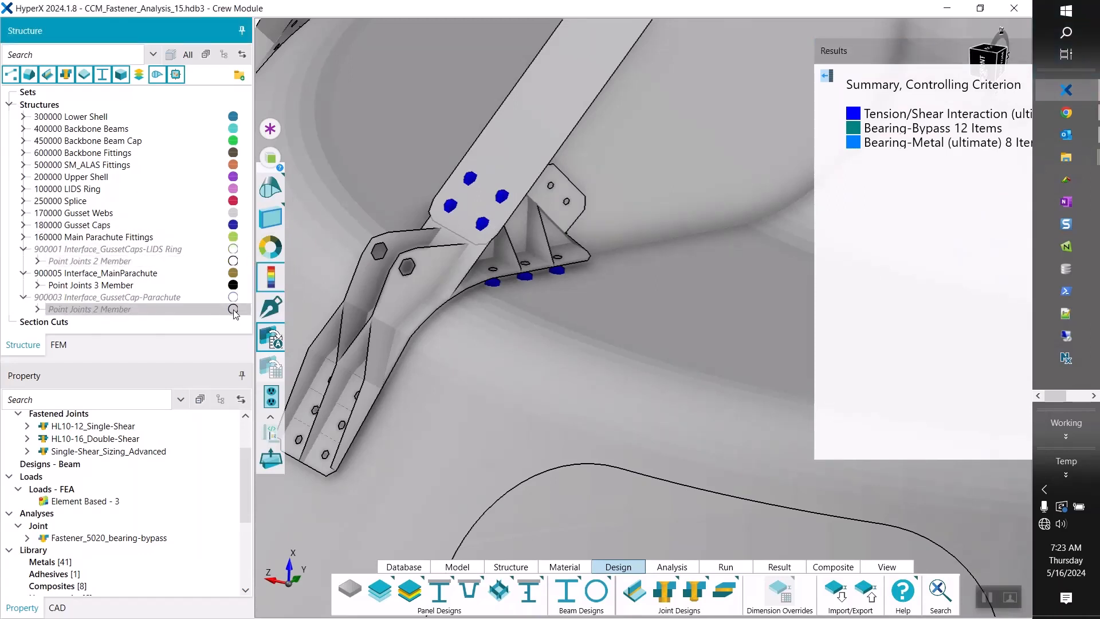
scroll(520, 261, "down", 2)
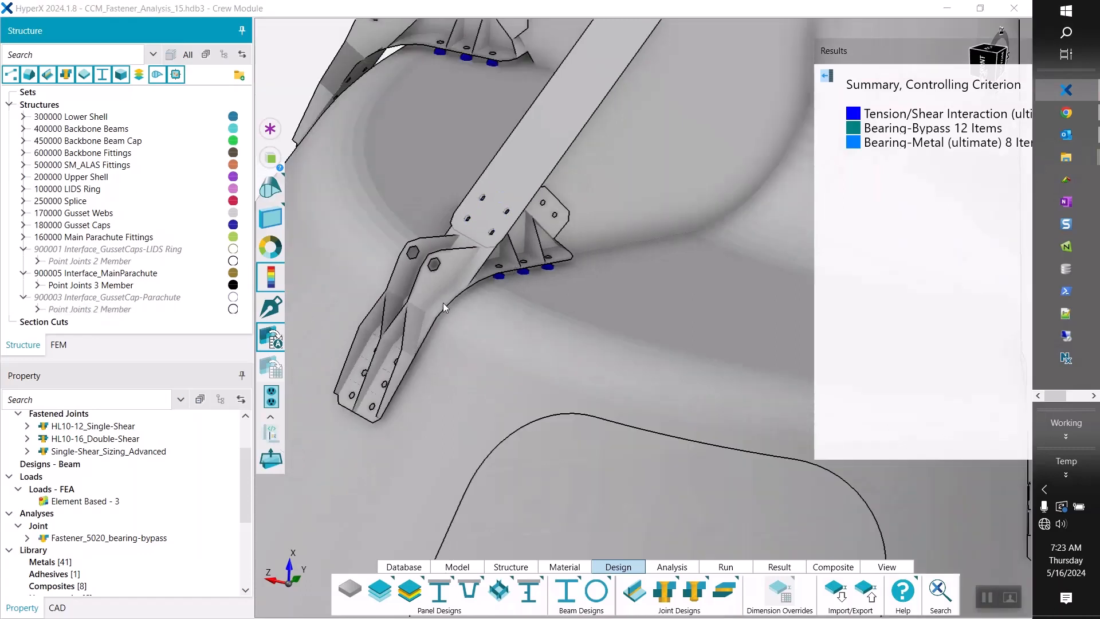
mouse_move(491, 321)
left_mouse_down()
mouse_move(437, 237)
mouse_move(505, 334)
left_mouse_up()
middle_click_drag(505, 334, 437, 328)
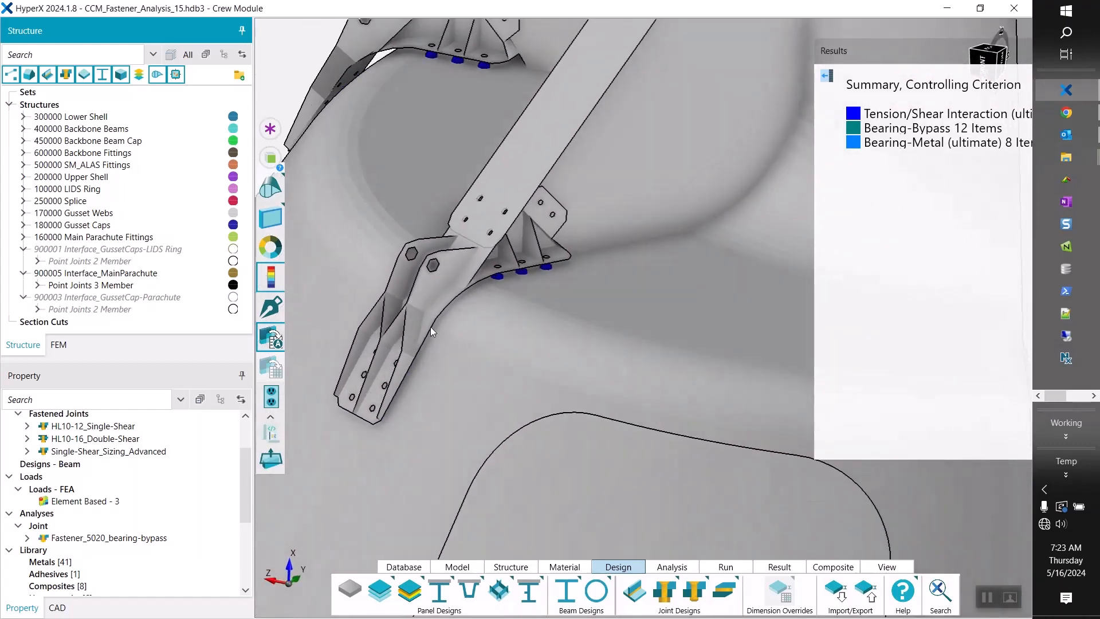
scroll(437, 328, "down", 6)
scroll(570, 358, "up", 6)
mouse_move(582, 361)
left_mouse_down()
mouse_move(643, 315)
mouse_move(568, 353)
left_mouse_up()
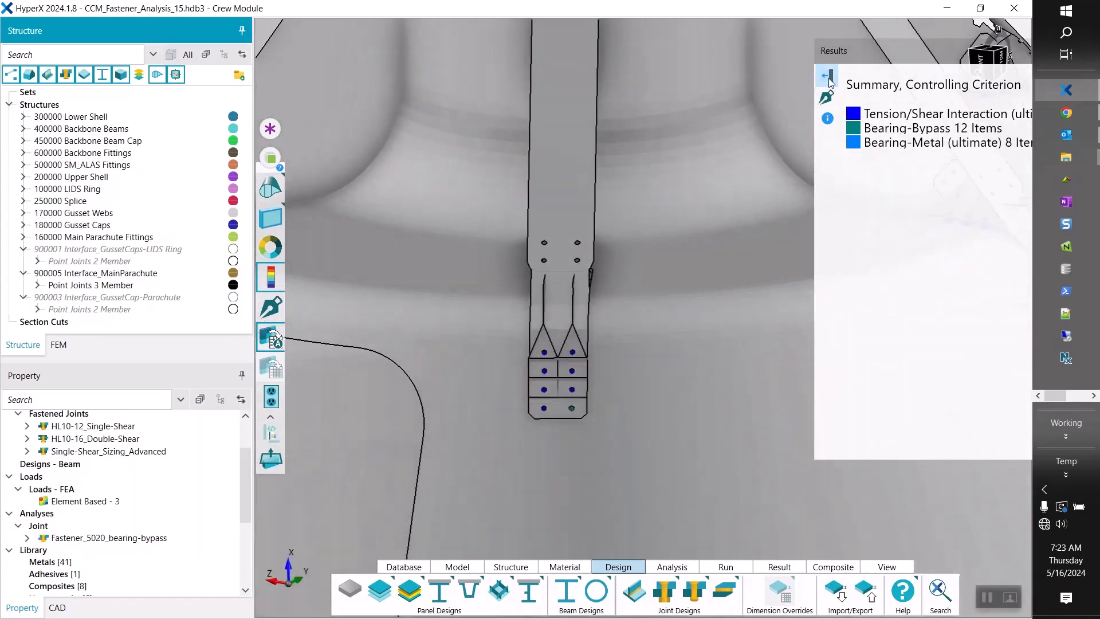
Switch the results plot back to Minimum MS and collapse the plot options.
left_click(828, 78)
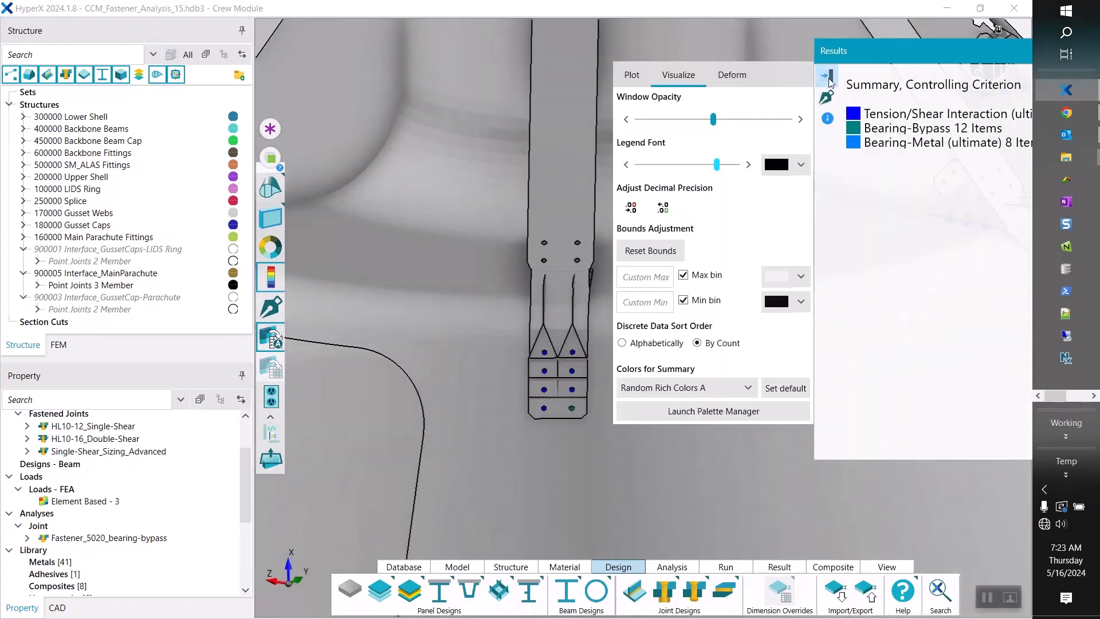
left_click(633, 77)
scroll(662, 166, "up", 1)
left_click(656, 183)
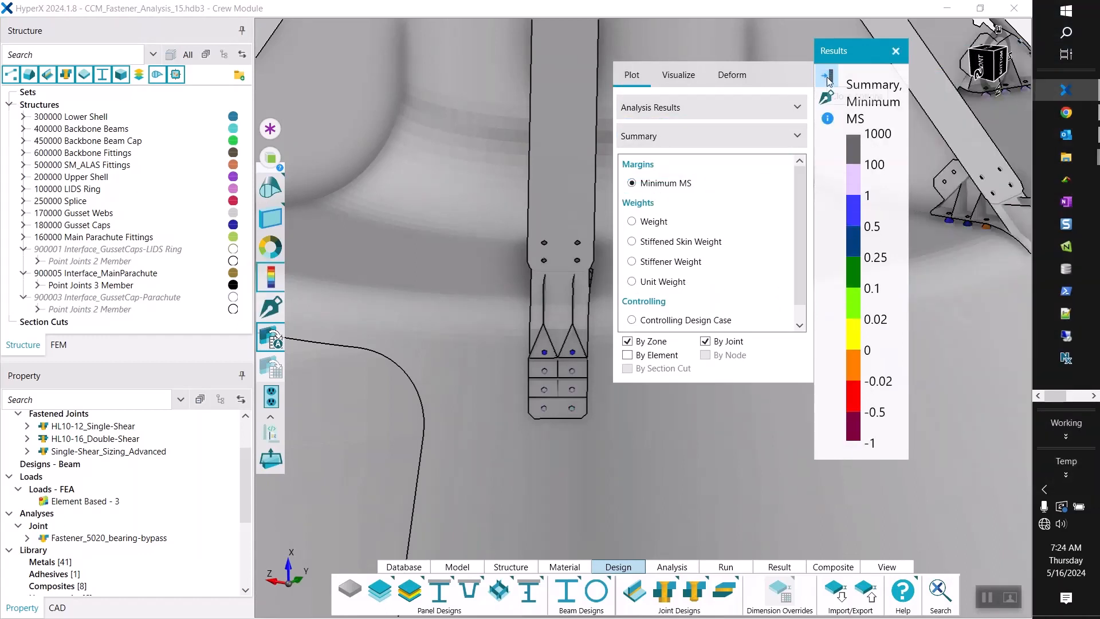
left_click(828, 80)
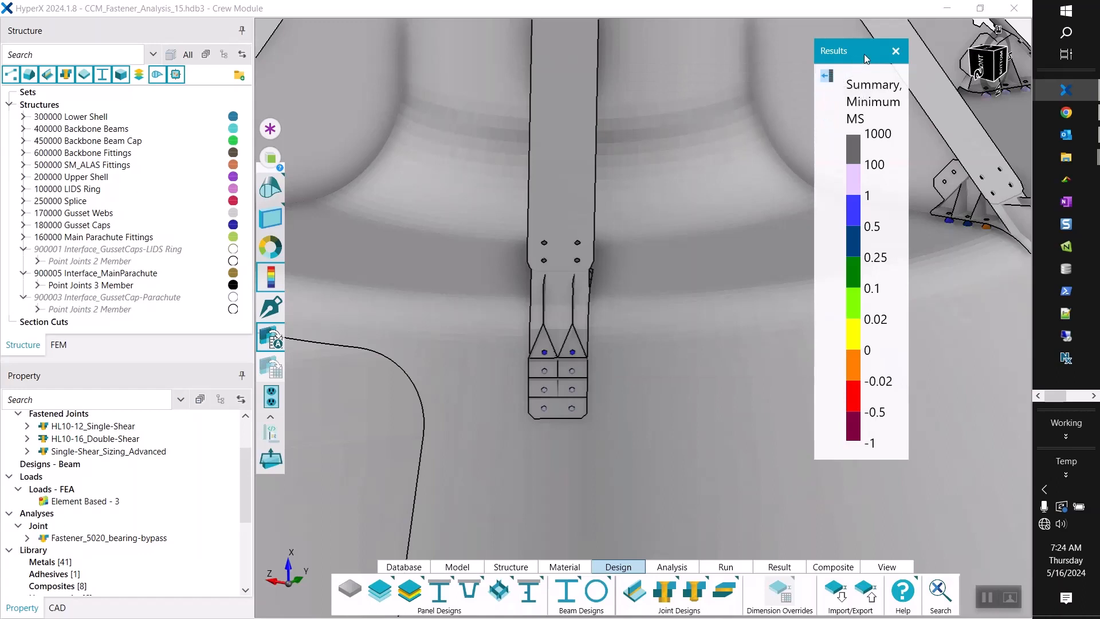
Open the probe labels for the results plot and label the model's minimum and maximum margins of safety.
mouse_move(906, 102)
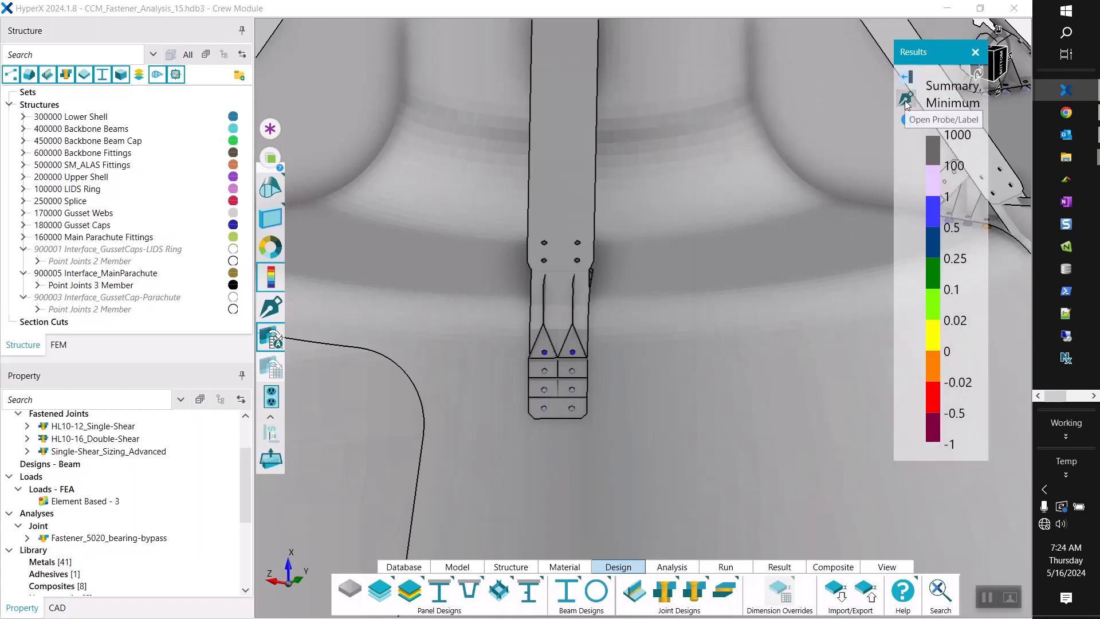
left_click(906, 100)
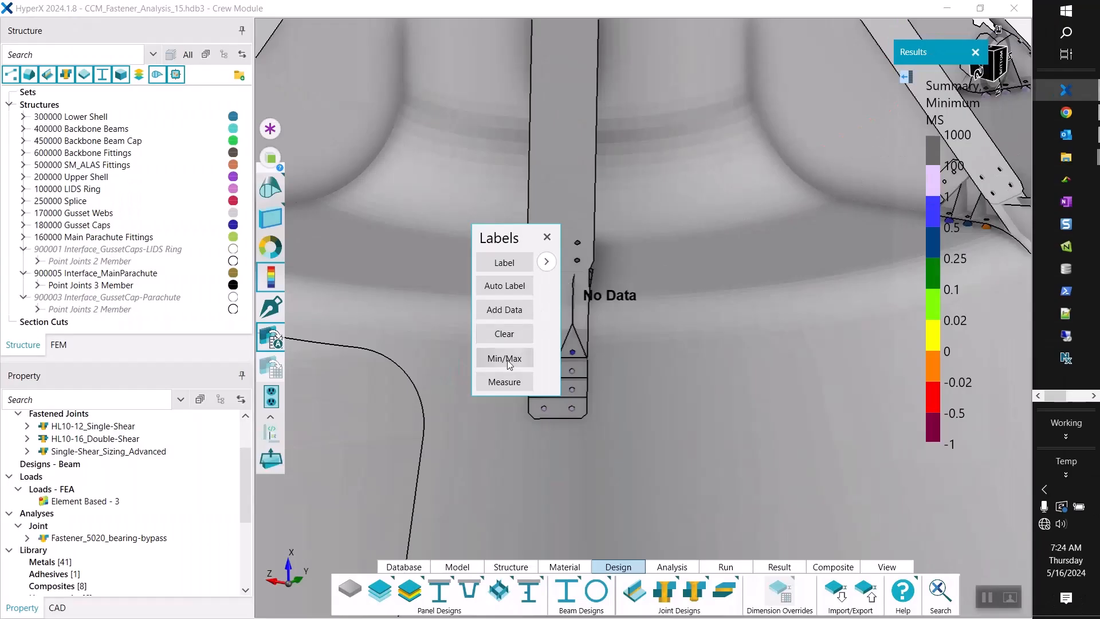
left_click_drag(520, 242, 221, 105)
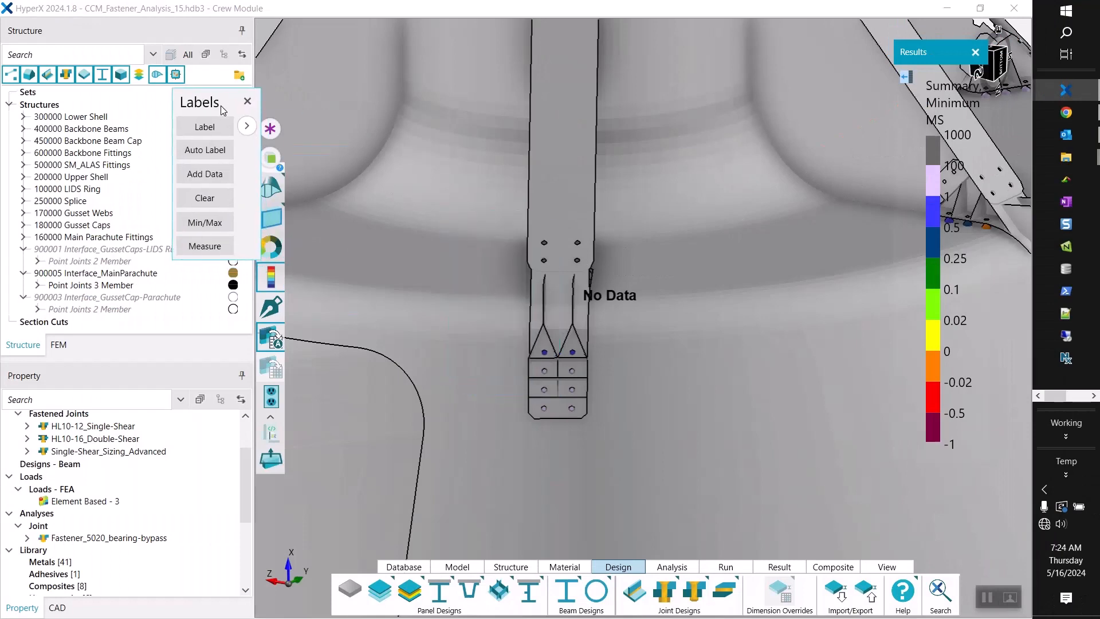
left_click(216, 228)
scroll(447, 257, "down", 5)
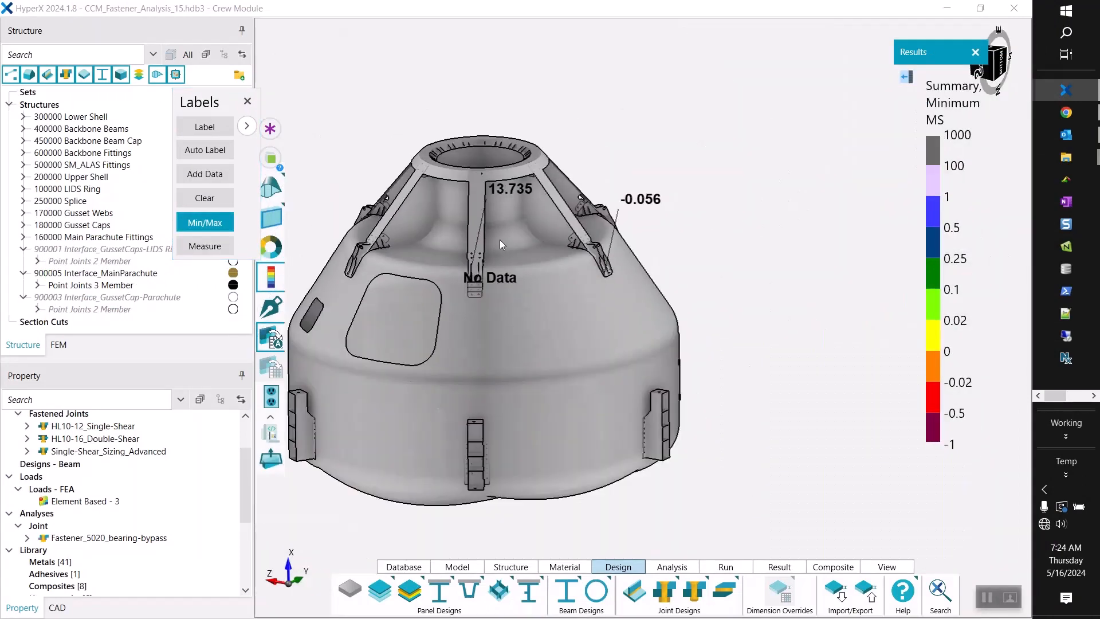
Examine the fastener labelled with the lowest margin at the lower end of the main parachute fitting up close.
middle_click_drag(714, 287, 640, 247)
scroll(603, 240, "up", 6)
scroll(630, 374, "up", 5)
scroll(630, 375, "up", 4)
middle_click_drag(680, 326, 780, 68)
middle_click_drag(758, 200, 735, 84)
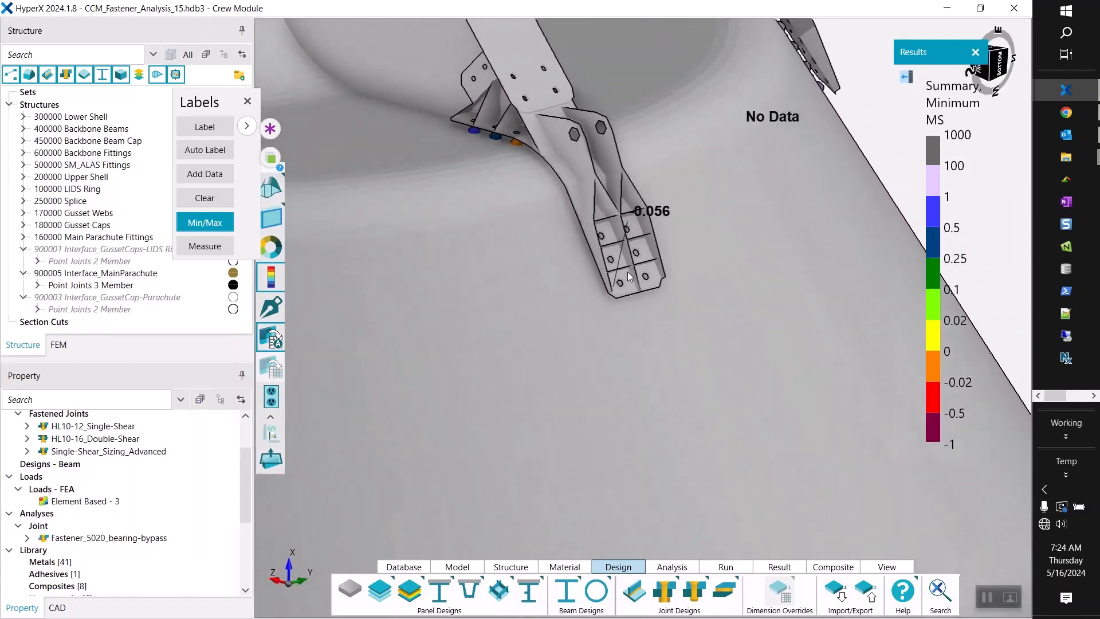
scroll(628, 272, "up", 5)
middle_click_drag(576, 322, 608, 311)
scroll(558, 331, "up", 2)
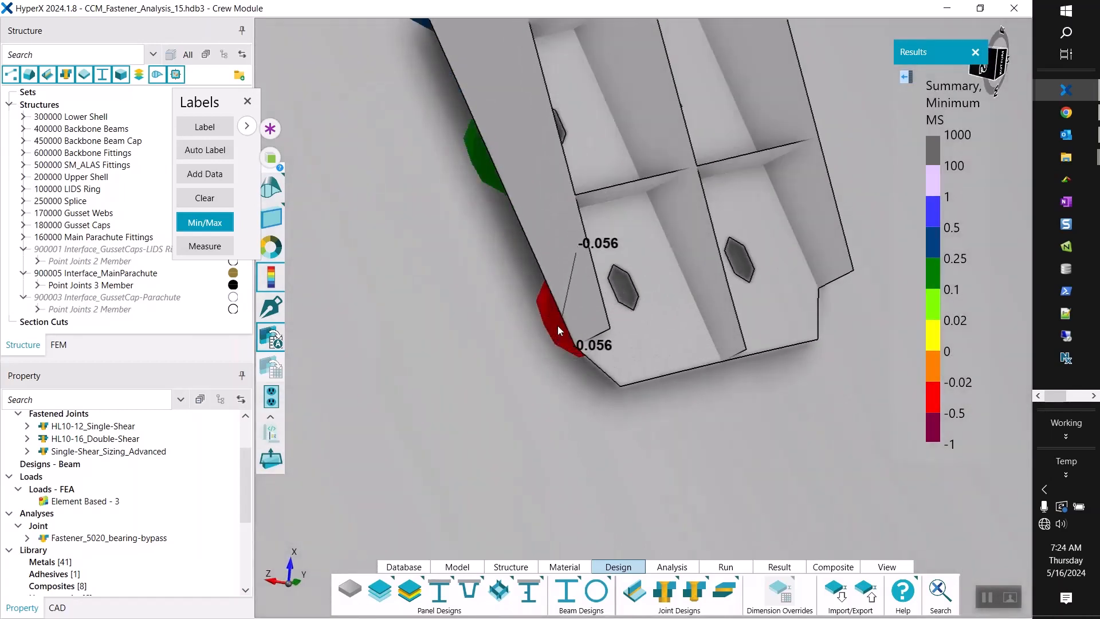
scroll(559, 324, "up", 3)
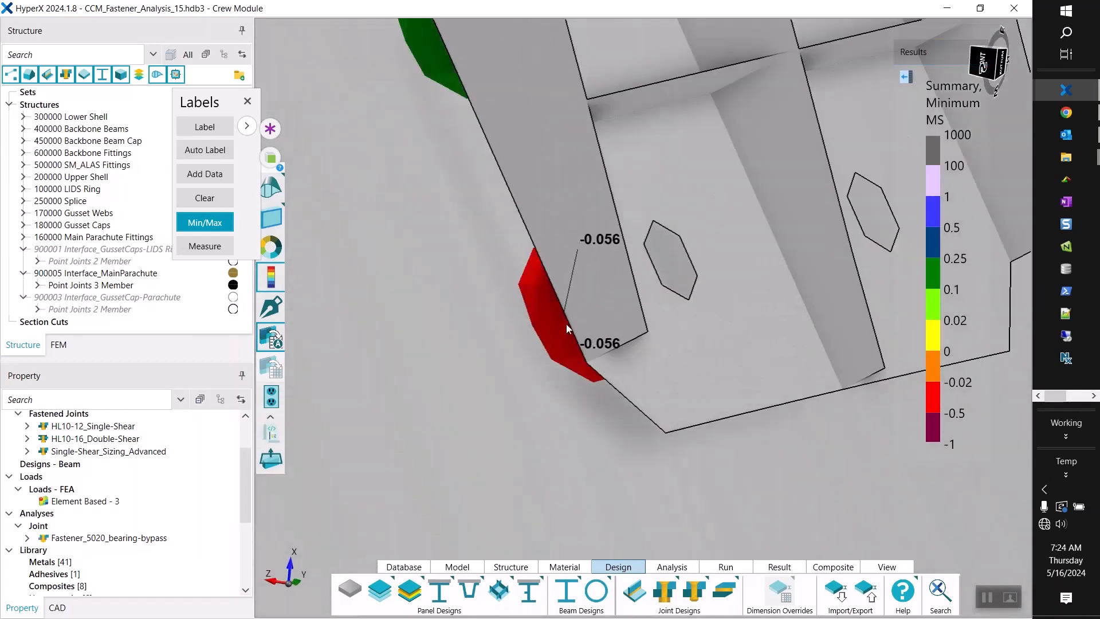
middle_click_drag(563, 324, 583, 318)
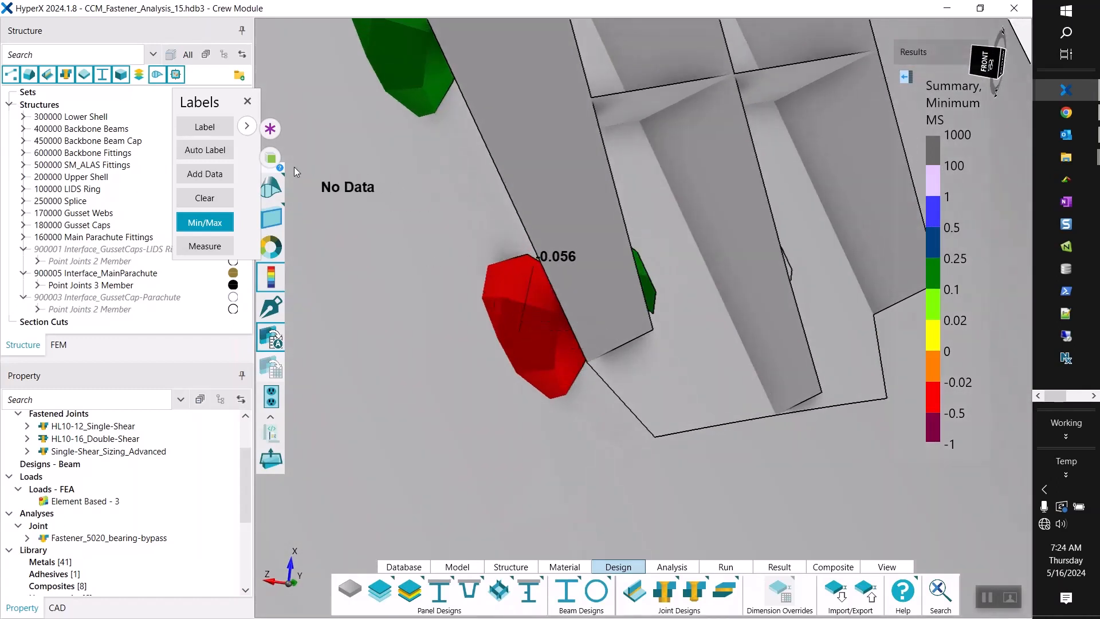
Show the analysis results of the lowest-margin fastener joint and sort them by margin in ascending order.
left_click(271, 157)
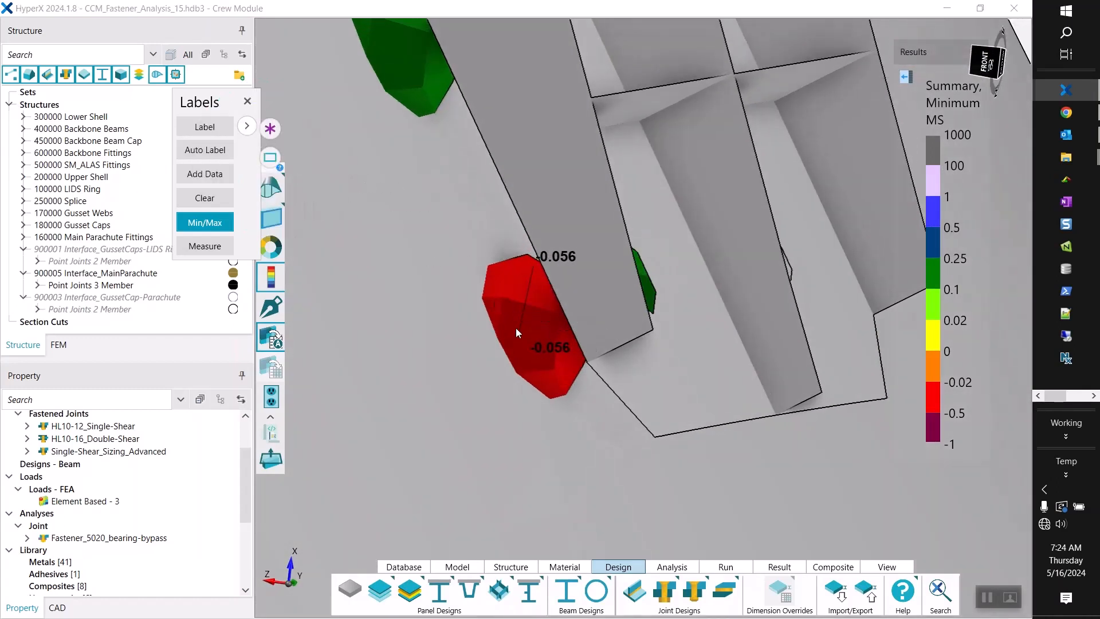
left_click(539, 323)
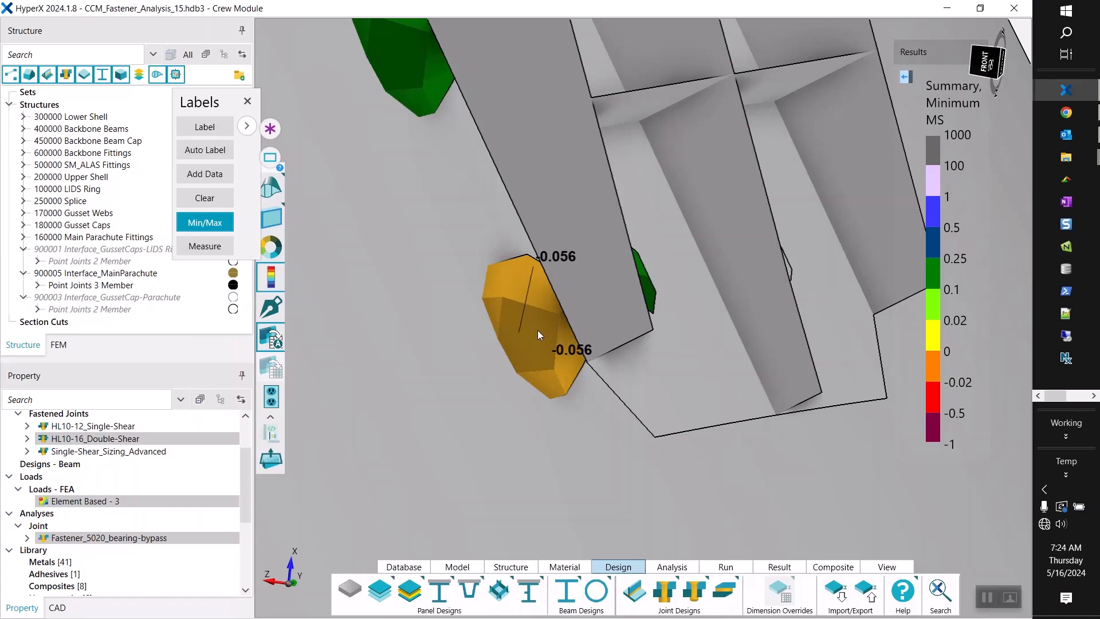
right_click(537, 330)
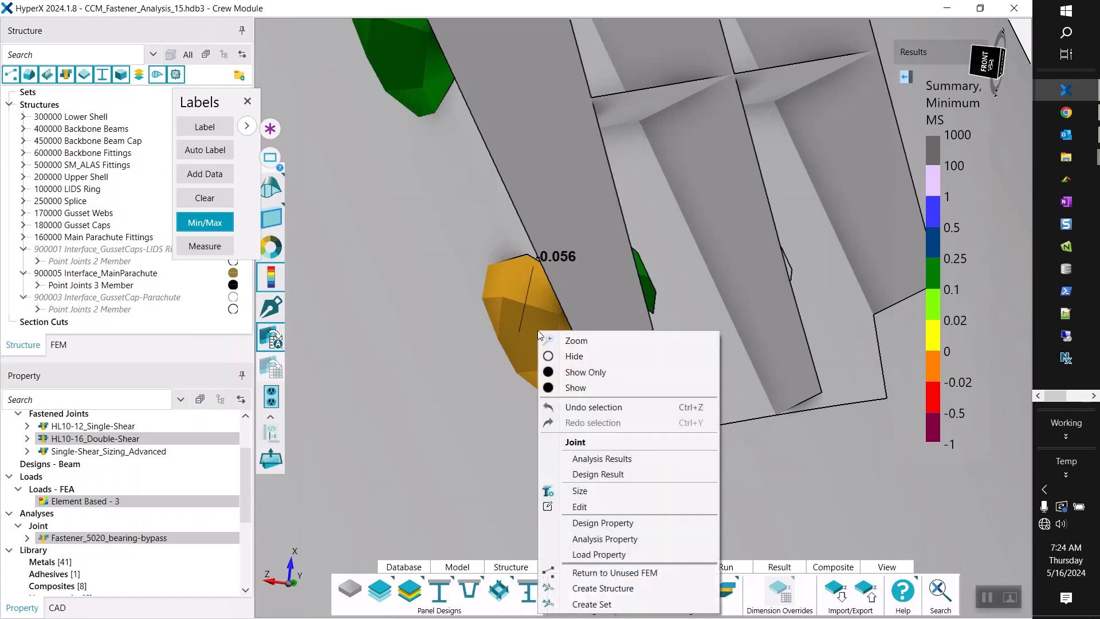
left_click(600, 460)
left_click_drag(586, 303, 714, 56)
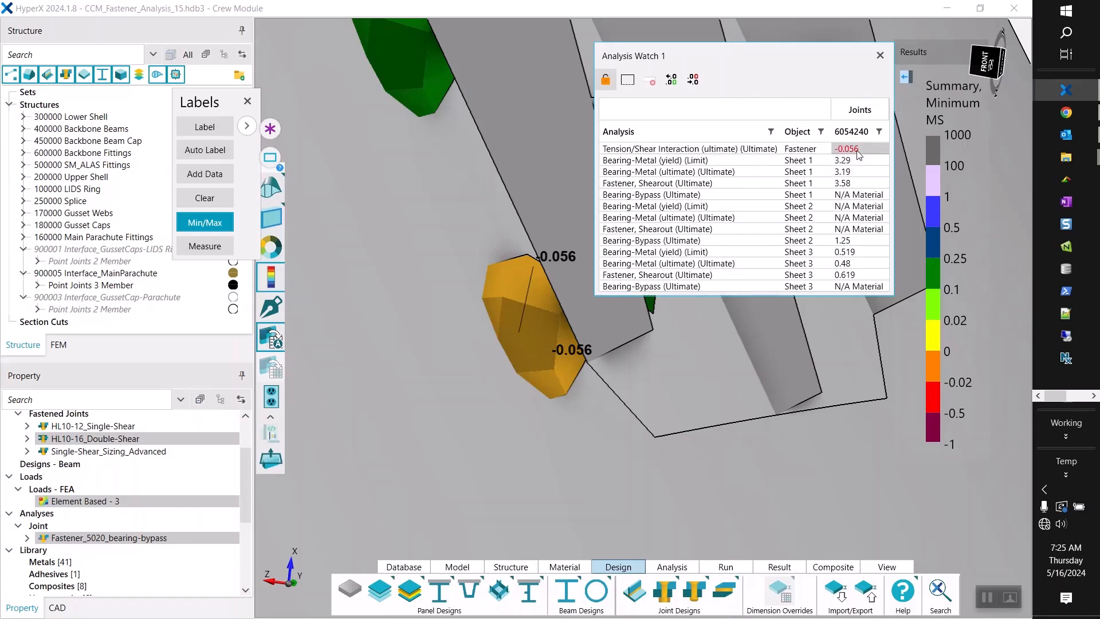
left_click(853, 131)
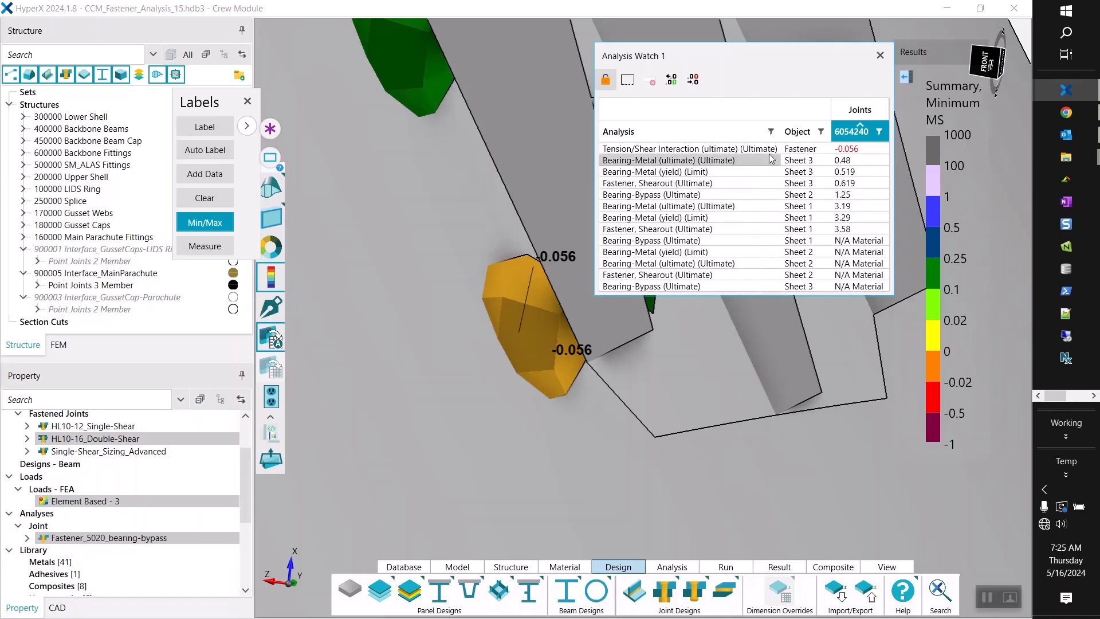
Open the analysis details of the fastener's Tension/Shear Interaction margin in Excel and magnify the sheet to 160%.
left_click(854, 150)
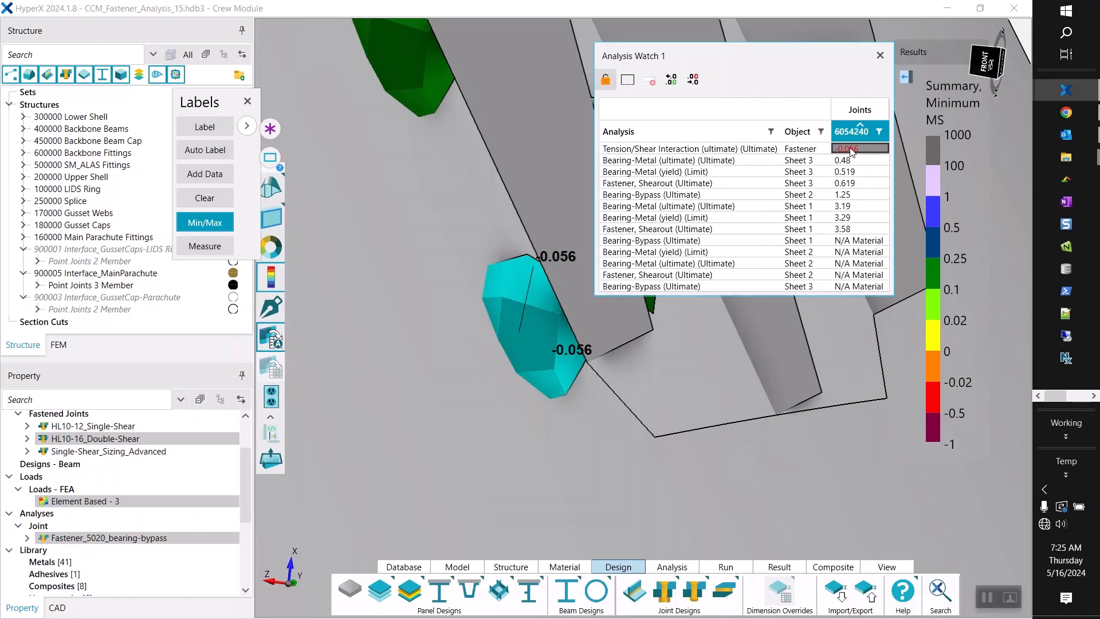
right_click(853, 150)
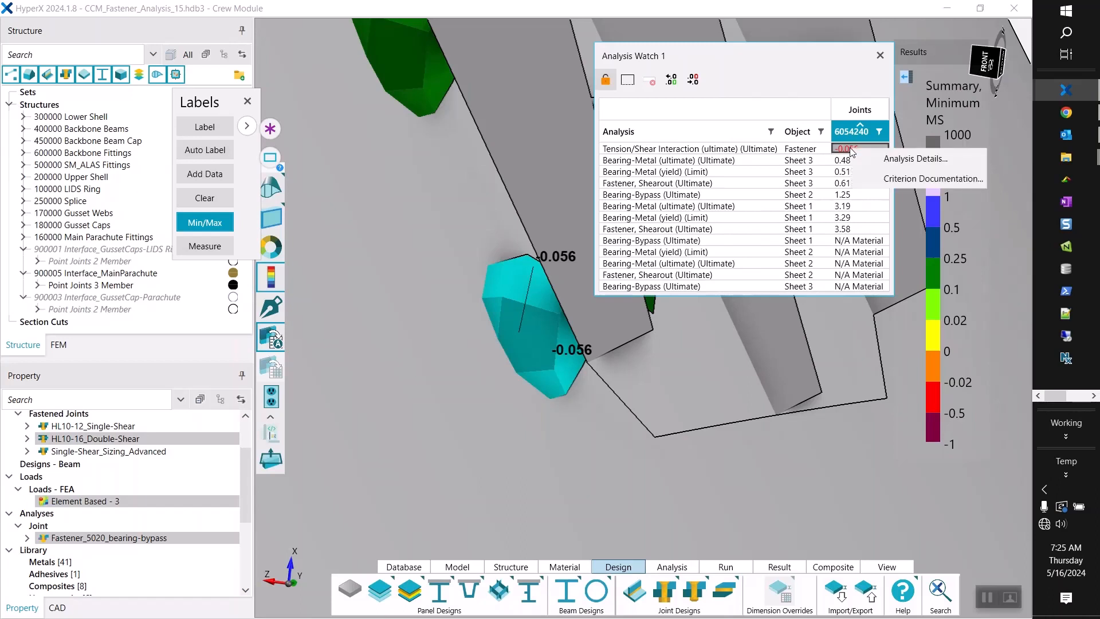
left_click(875, 166)
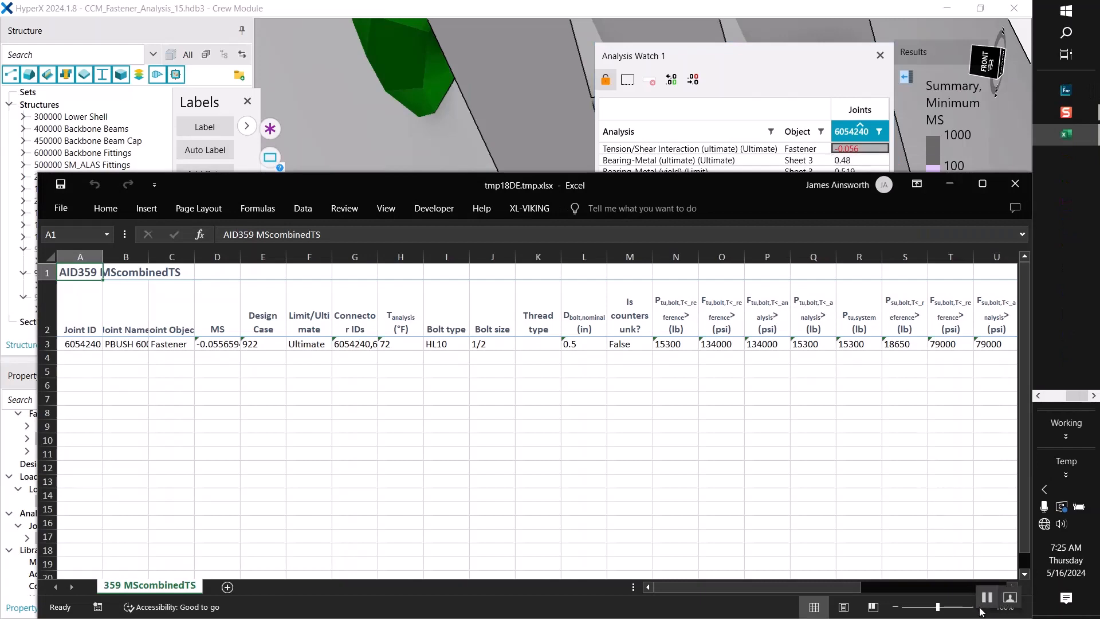
left_click_drag(627, 186, 604, 75)
left_click(957, 497)
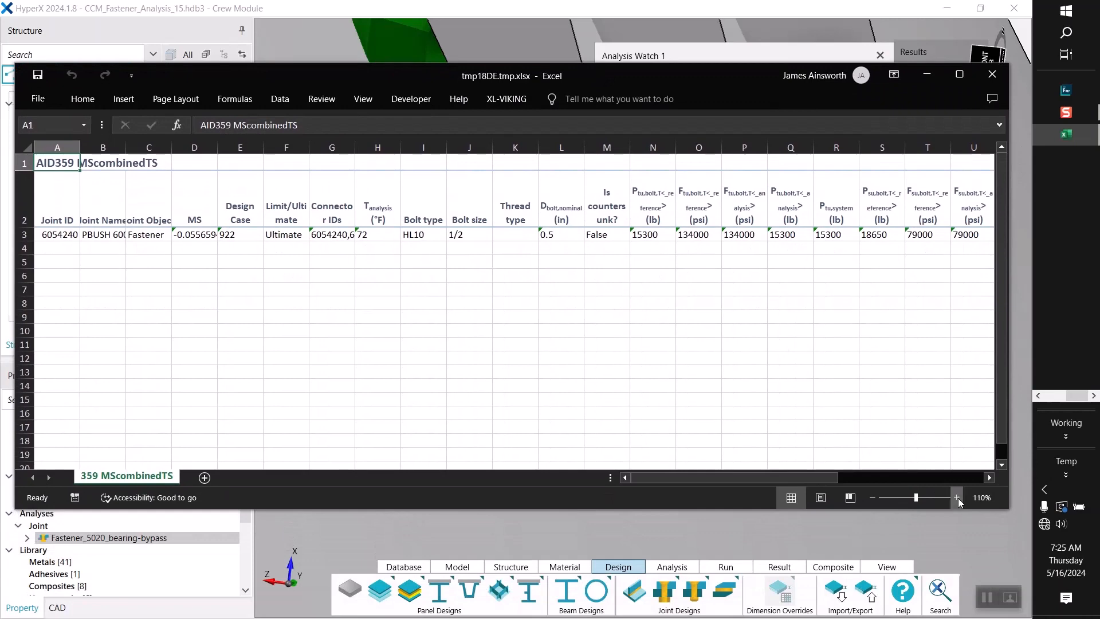
left_click(957, 498)
left_click(957, 497)
left_click(957, 497)
left_click(956, 497)
left_click(957, 498)
Review the margin, bolt type, applied loads and the Rs and Rt ratios in the sheet, and minimize the workbook.
left_click_drag(297, 252, 296, 289)
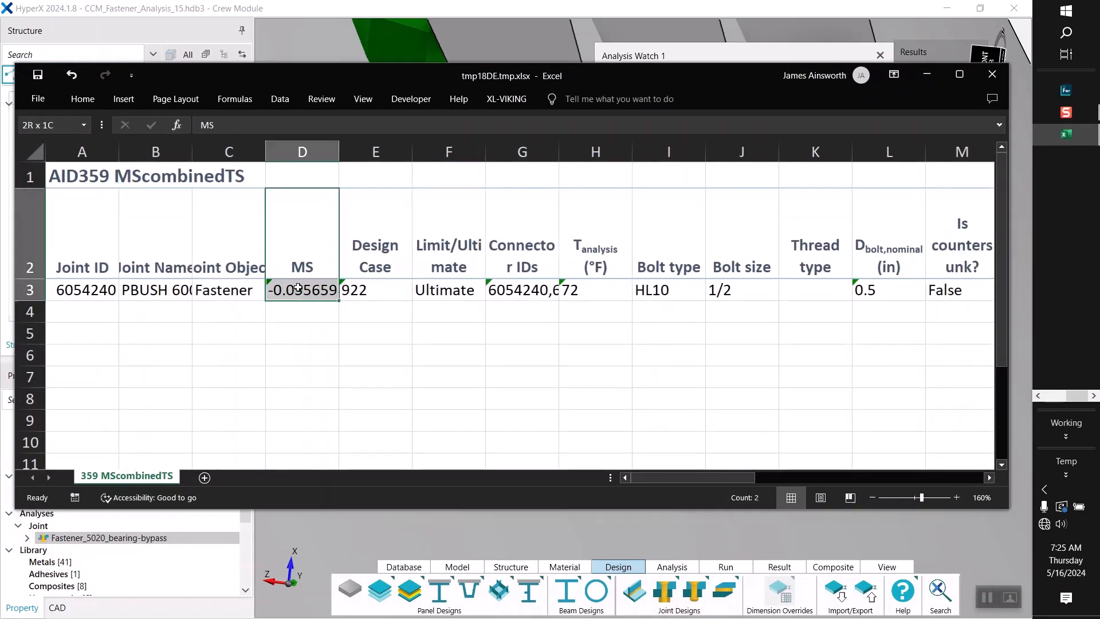
left_click_drag(698, 255, 713, 315)
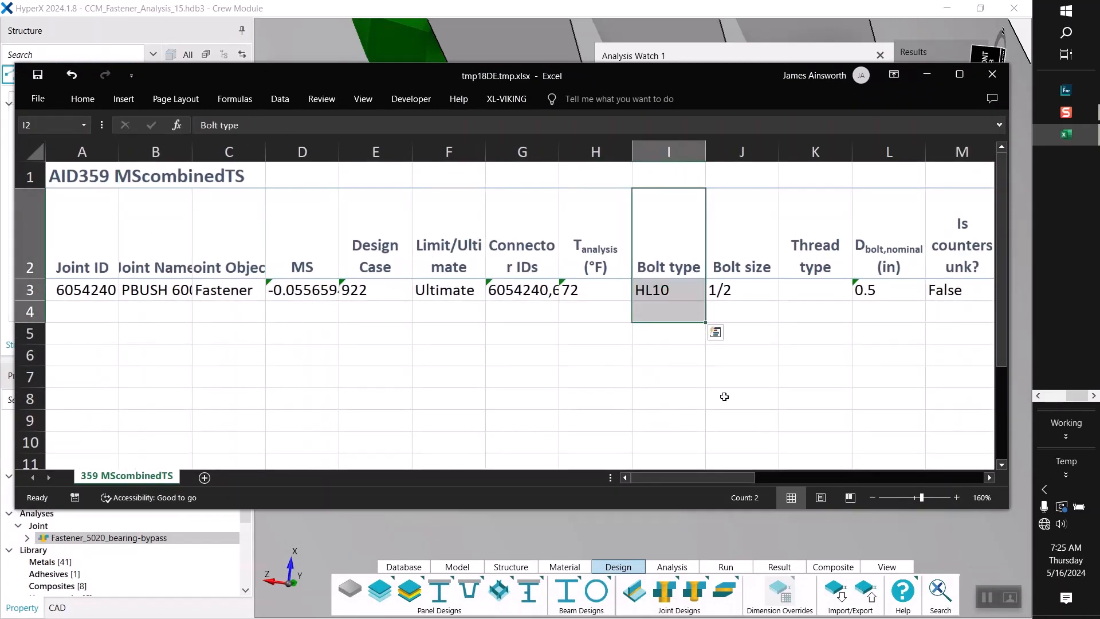
left_click_drag(752, 479, 992, 489)
left_click_drag(748, 83, 609, 113)
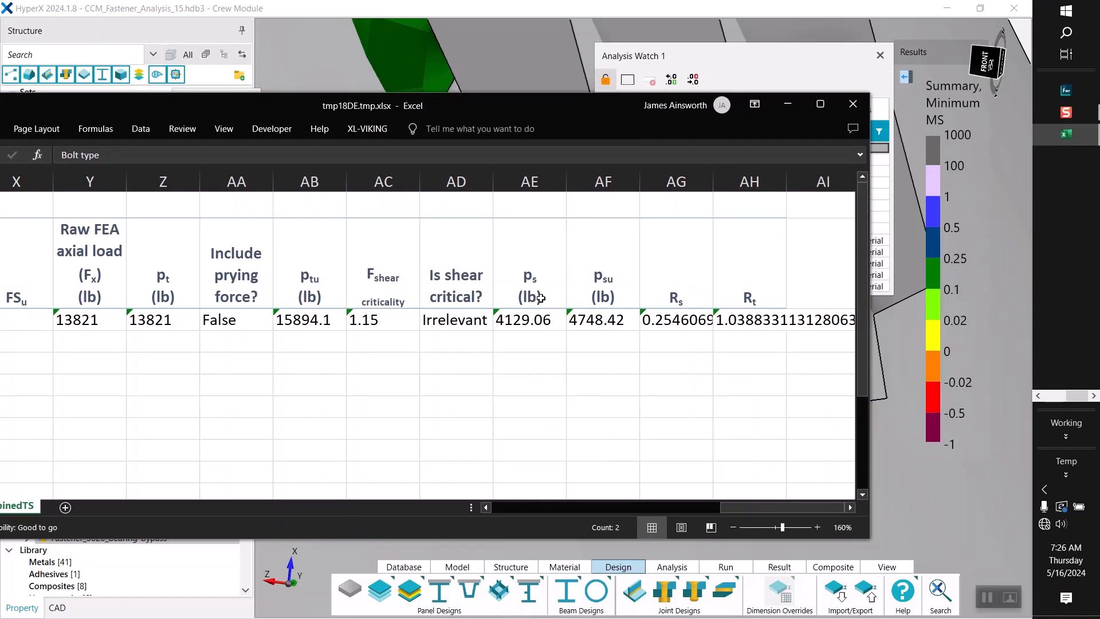
left_click_drag(676, 288, 739, 317)
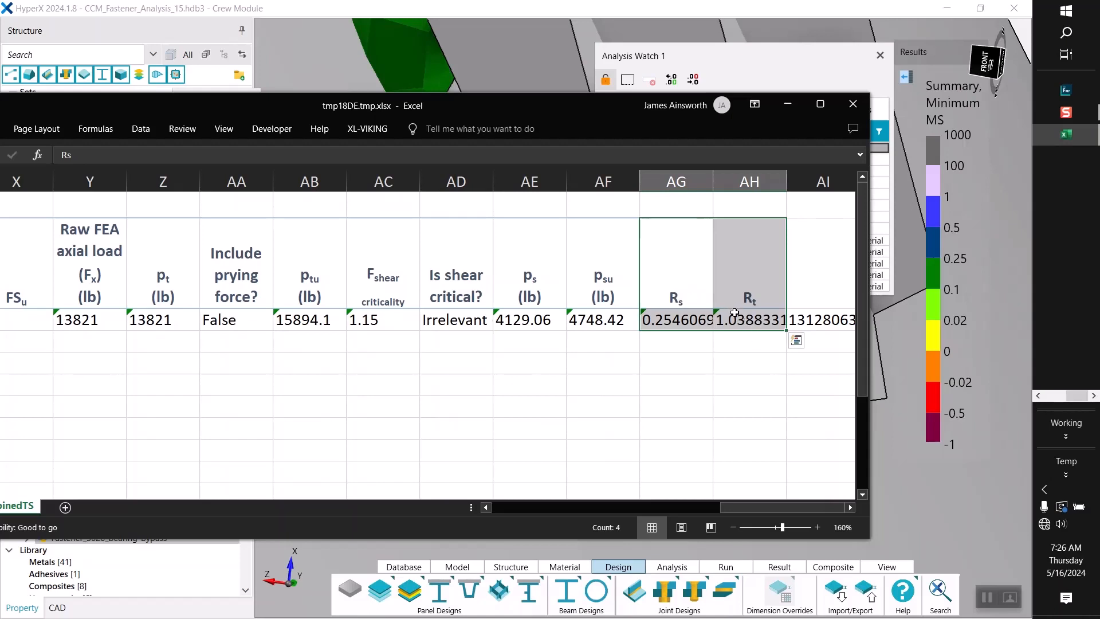
left_click_drag(755, 292, 755, 317)
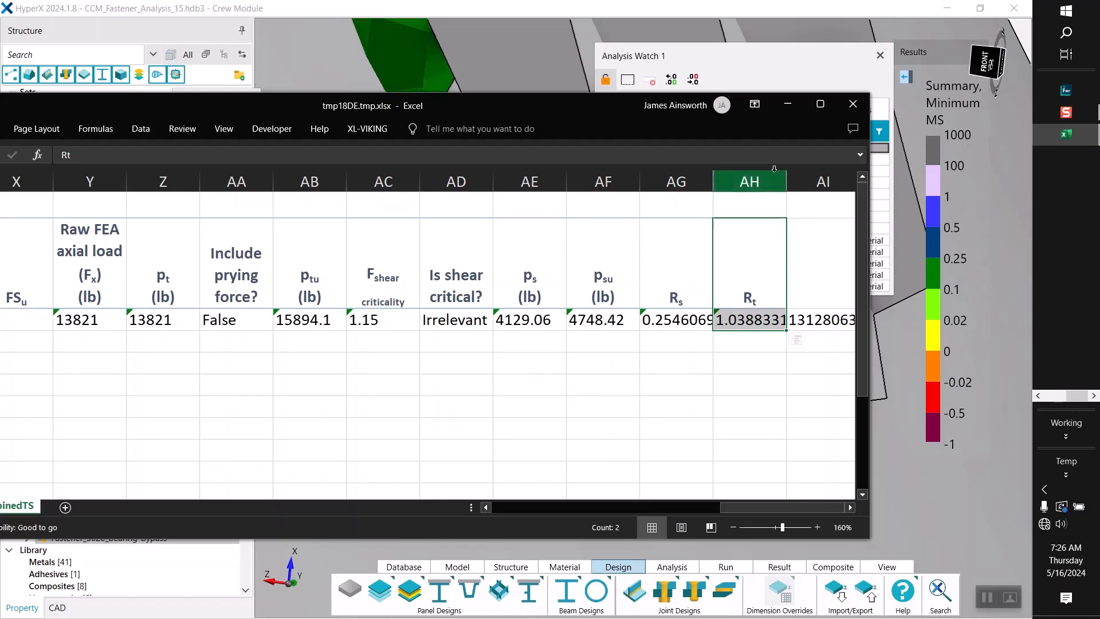
left_click(789, 104)
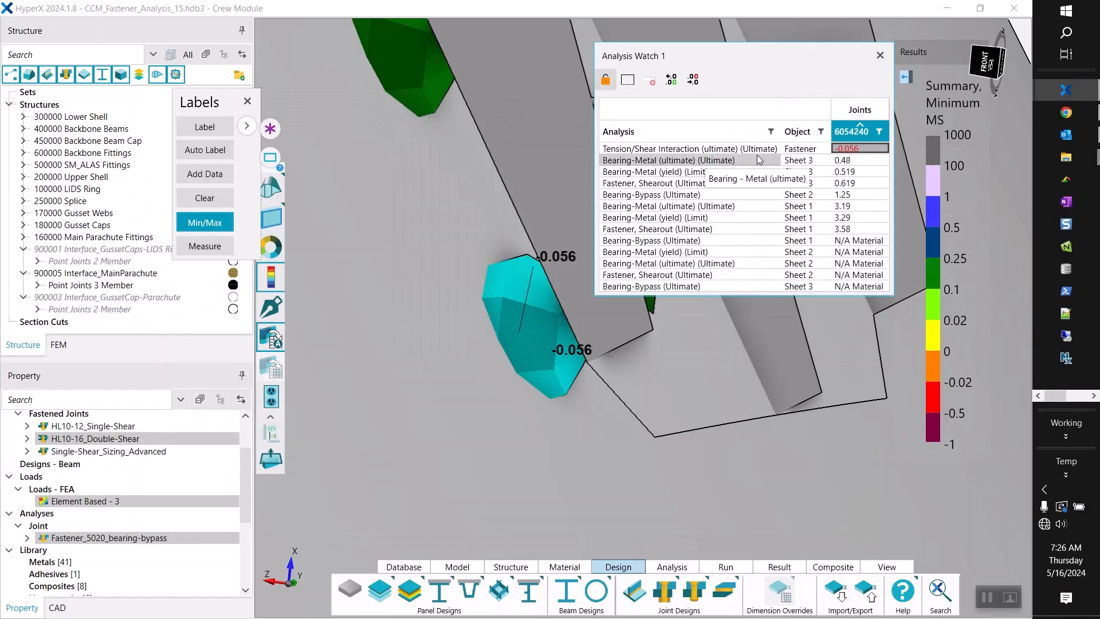
Clear the joint selection and close the analysis results window and the margin labels.
scroll(636, 354, "down", 5)
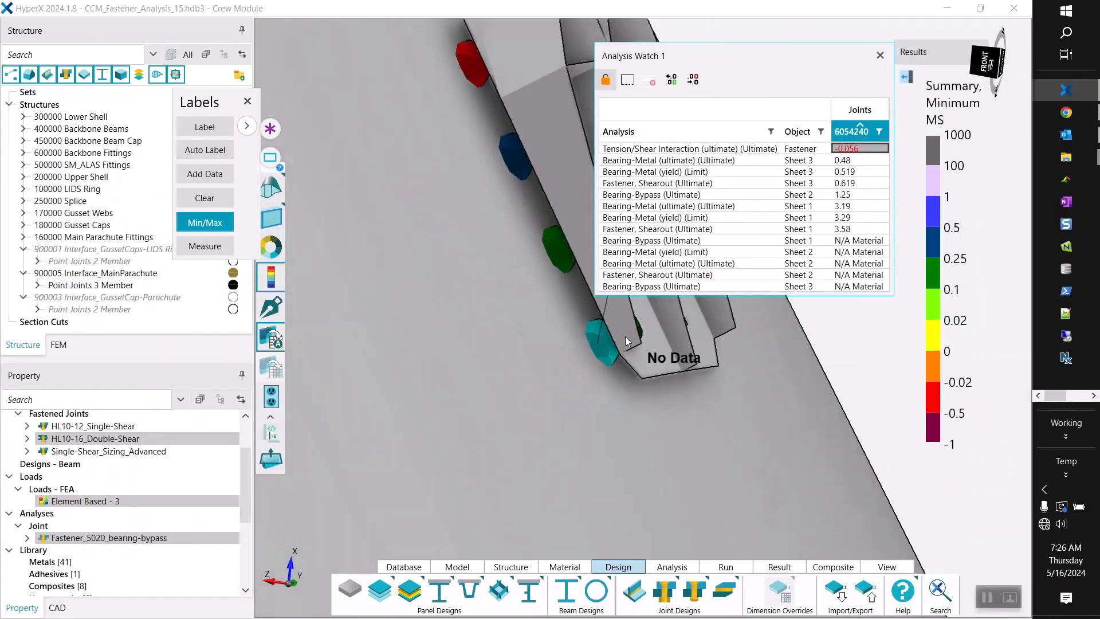
left_click(732, 349)
middle_click_drag(732, 345, 690, 345)
left_click(885, 60)
left_click(886, 60)
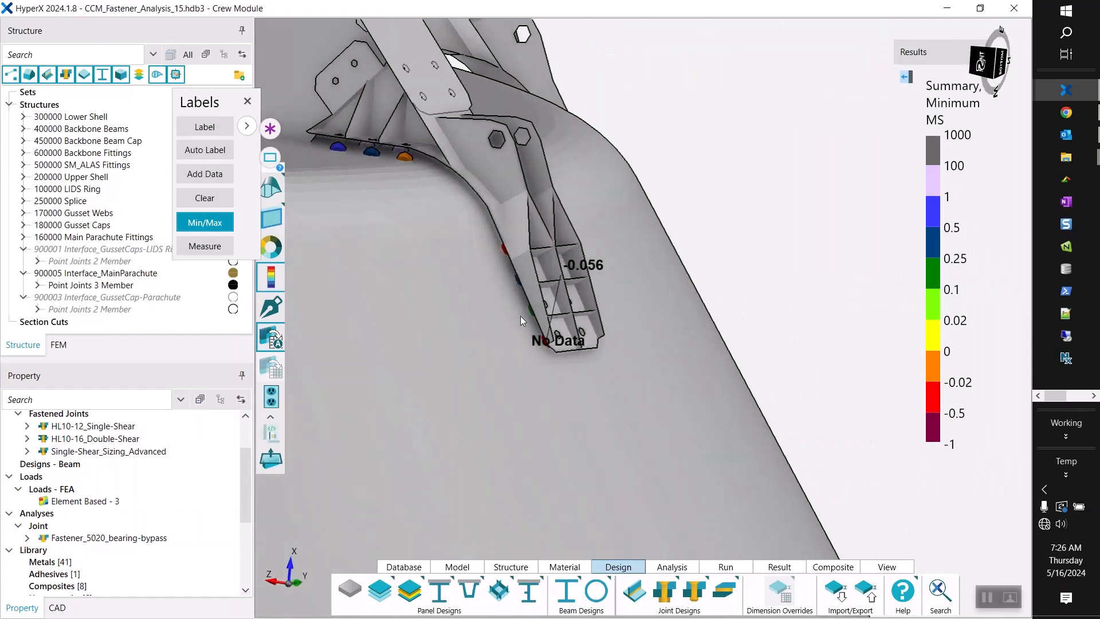
left_click(248, 101)
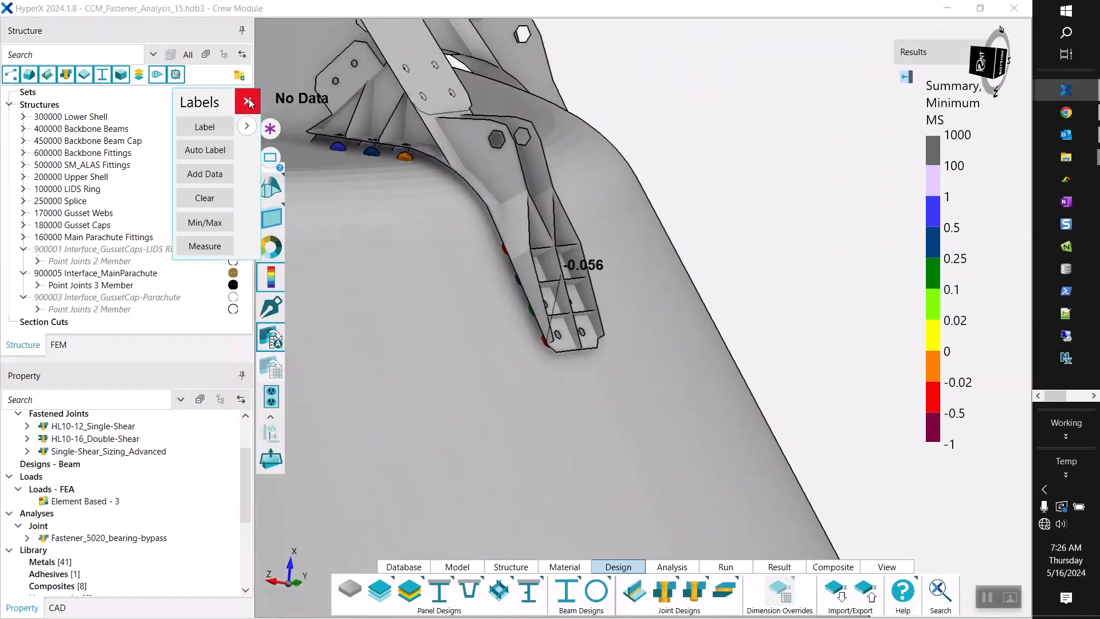
Highlight the joints assigned to the HL10-16_Double-Shear design and open that joint design for editing.
left_click(143, 439)
left_click_drag(637, 248, 670, 247)
left_click(105, 439)
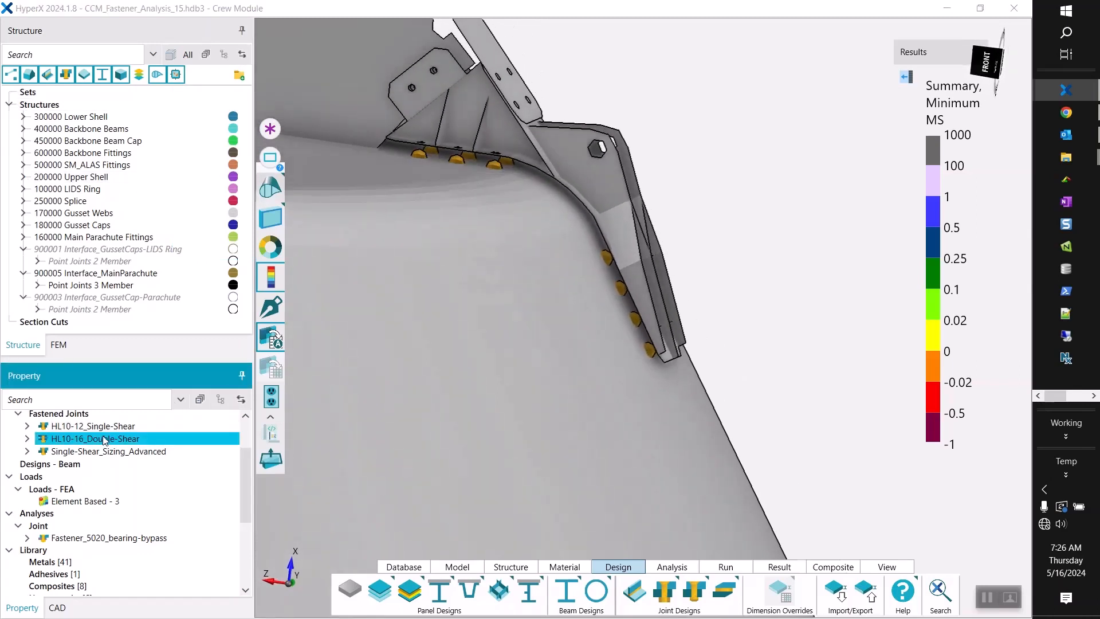
right_click(105, 440)
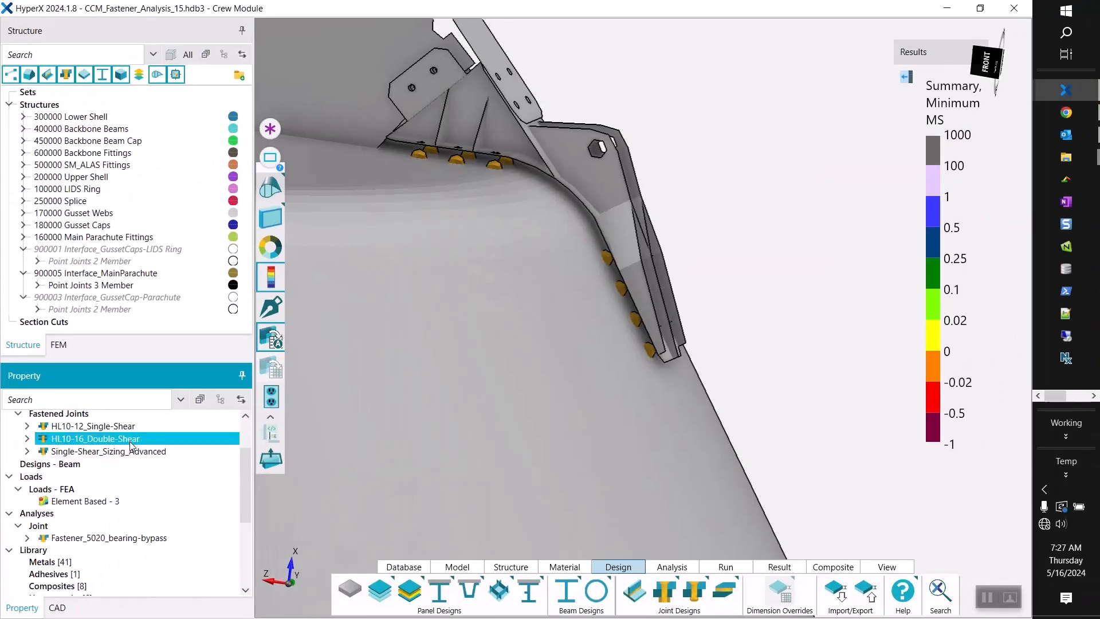
right_click(145, 400)
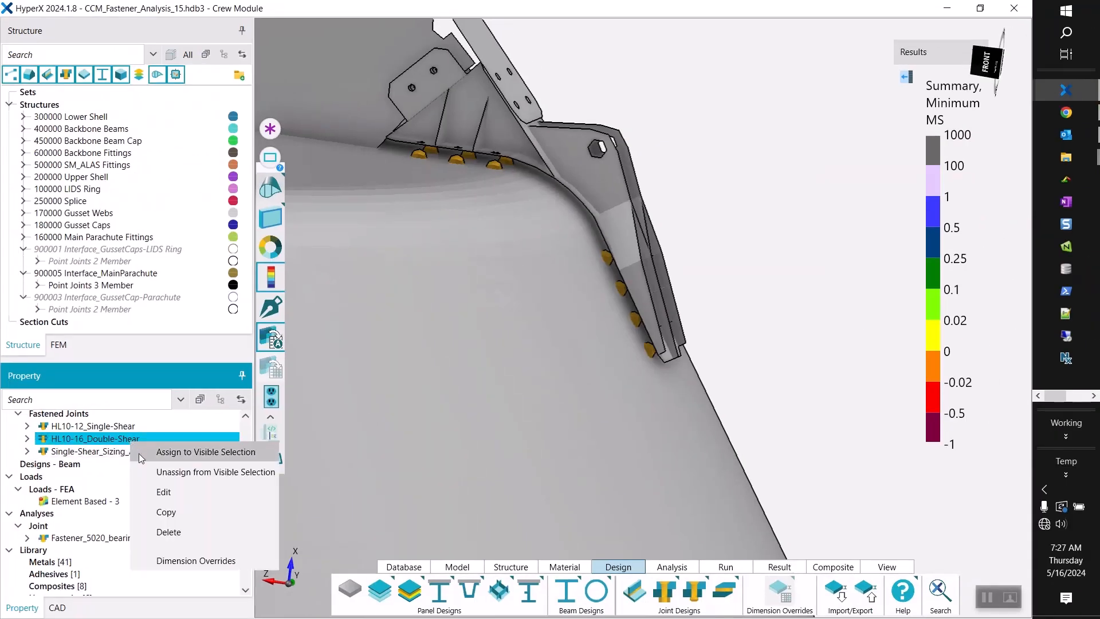
left_click(155, 494)
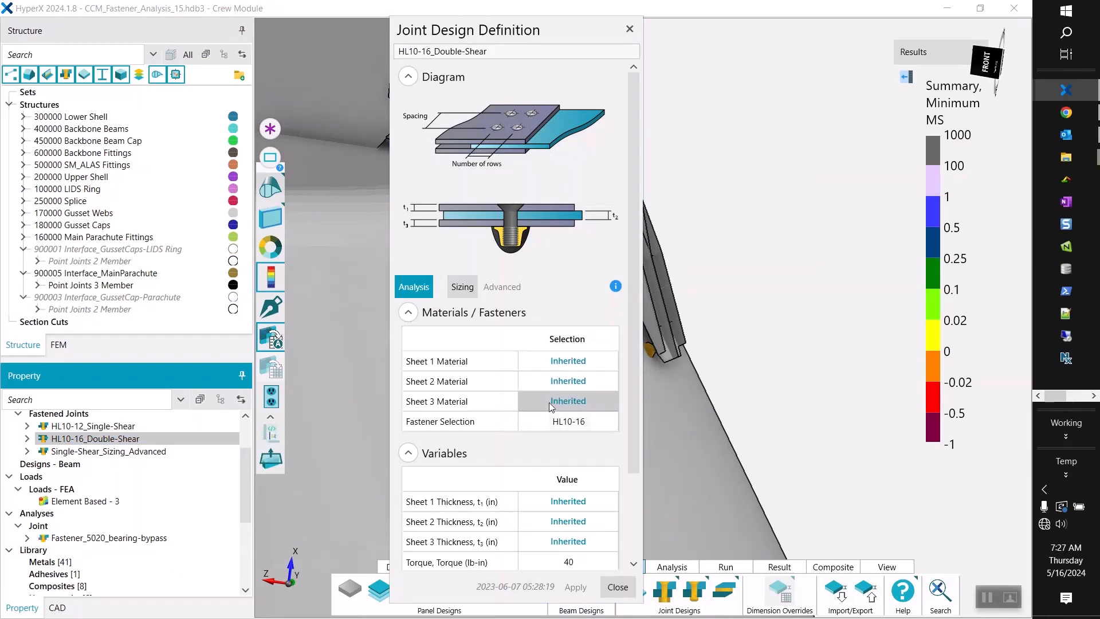
Open the fastener library for the double-shear joint design's fastener selection and browse the Hi-Lok entries.
scroll(548, 394, "down", 1)
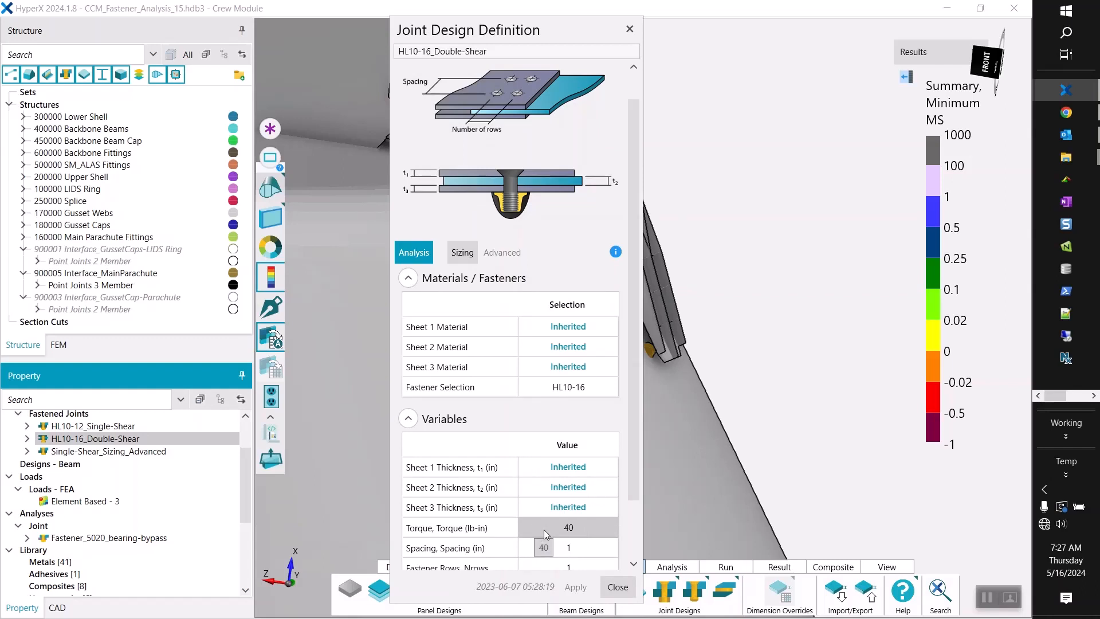
left_click(552, 389)
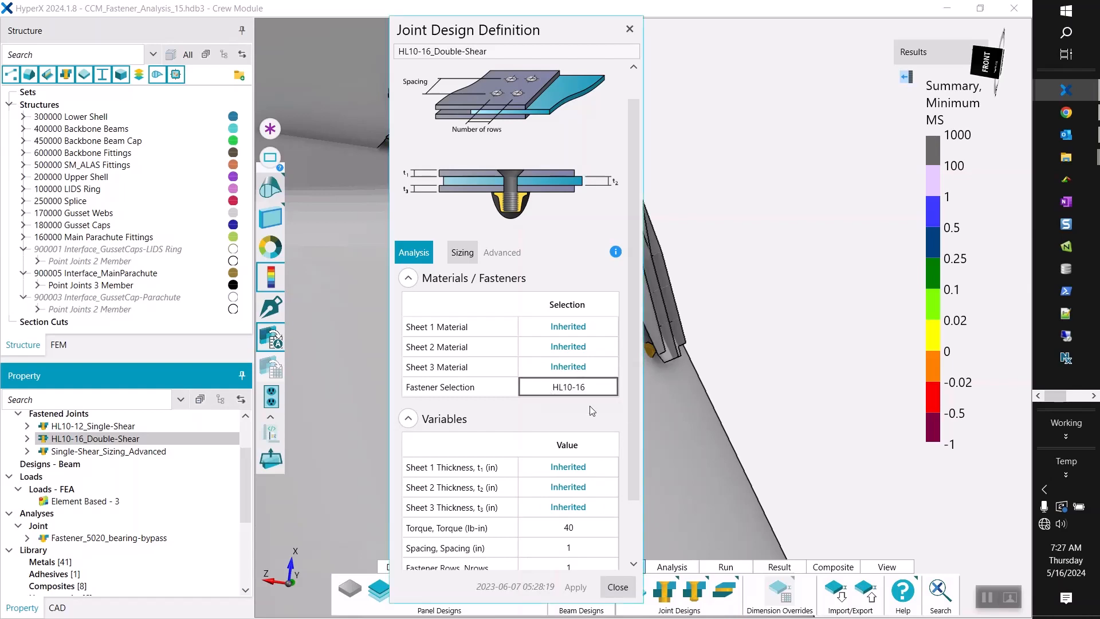
left_click(552, 394)
left_click_drag(449, 32, 375, 19)
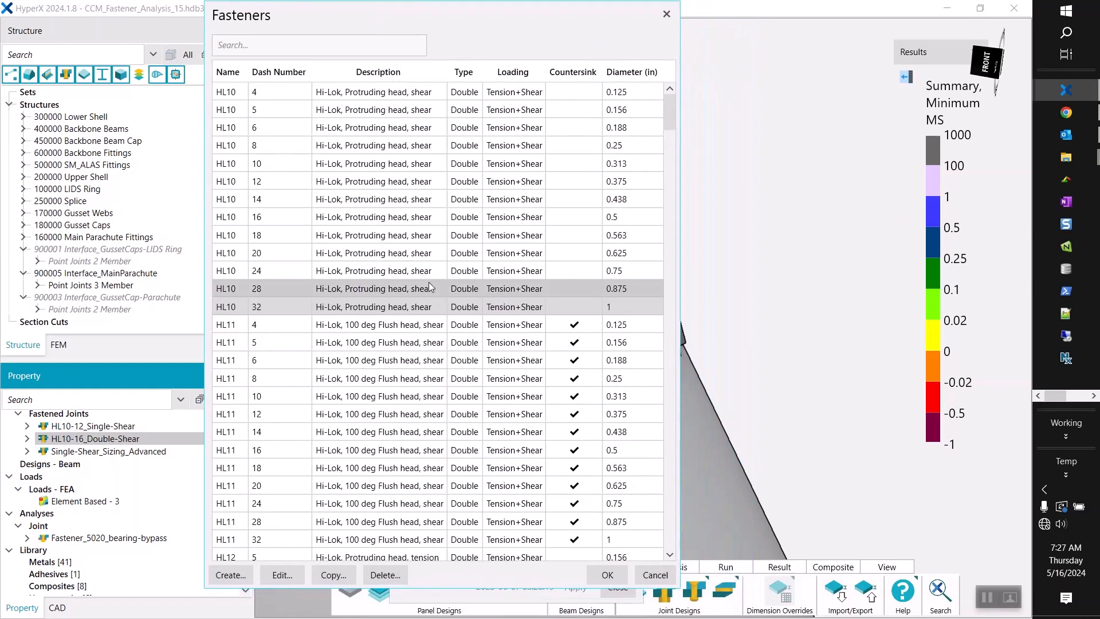
scroll(430, 284, "down", 1)
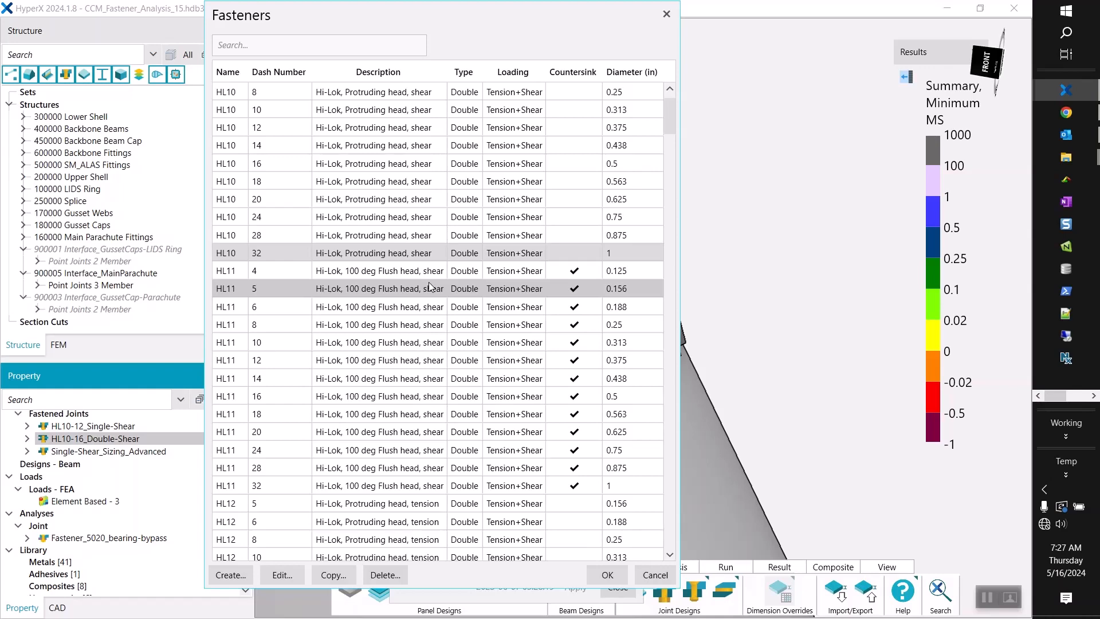
scroll(426, 276, "up", 1)
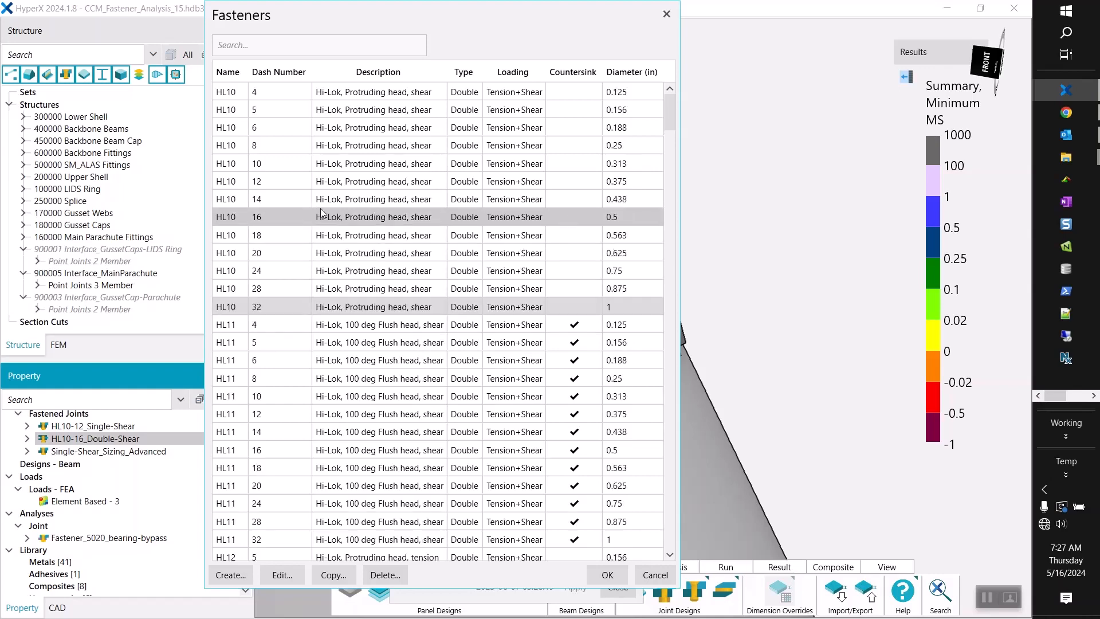
Open the definition of the HL10 dash 16 shear fastener and move it beside the fastener library.
left_click(345, 219)
left_click_drag(393, 20, 244, 31)
right_click(220, 232)
left_click(263, 240)
left_click_drag(480, 79, 99, 67)
left_click_drag(327, 30, 667, 26)
Select the HL12 dash 16 protruding-head tension fastener in the library and open its definition.
scroll(600, 307, "down", 7)
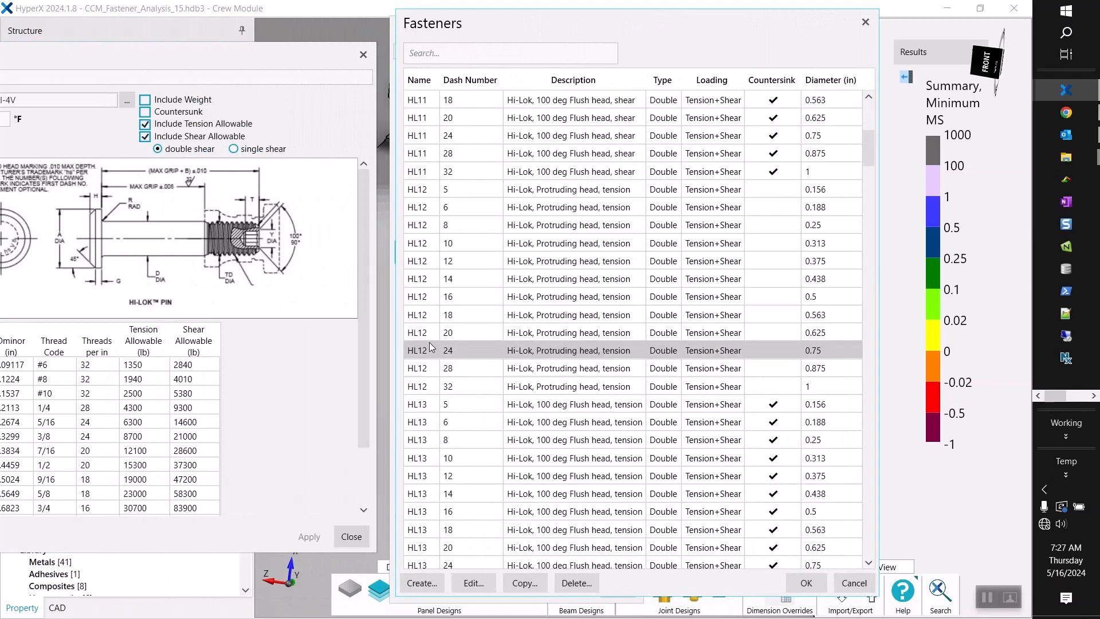
left_click(483, 298)
right_click(531, 297)
left_click(631, 259)
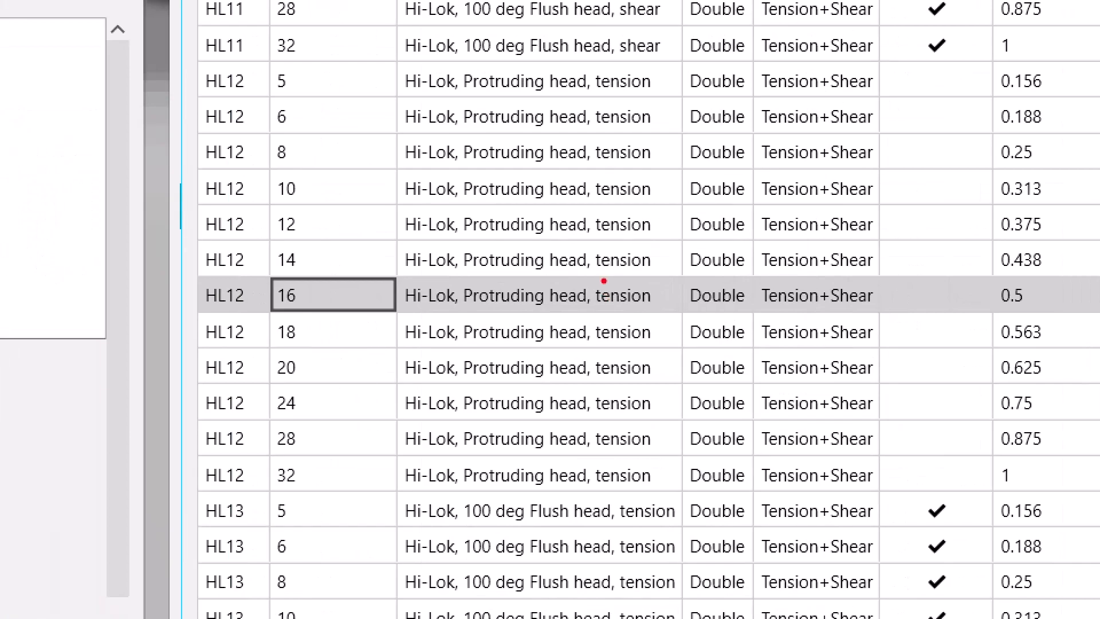
left_click_drag(584, 279, 668, 310, "ctrl")
key("Escape")
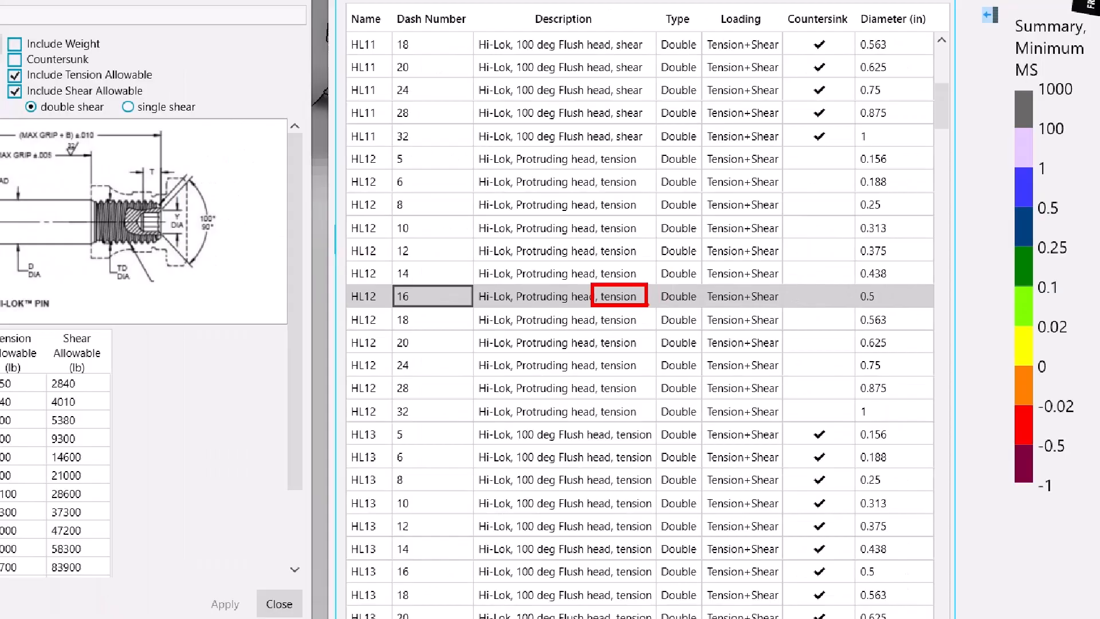
right_click(636, 297)
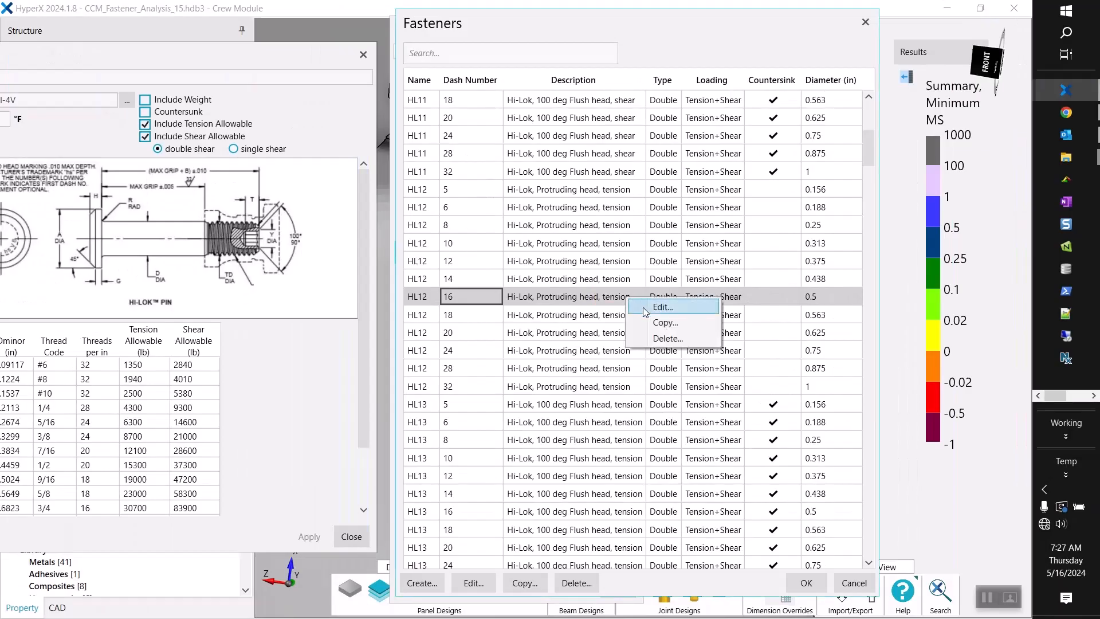
left_click(662, 307)
mouse_move(387, 76)
left_mouse_down()
mouse_move(654, 76)
mouse_move(578, 45)
mouse_move(463, 49)
left_mouse_up()
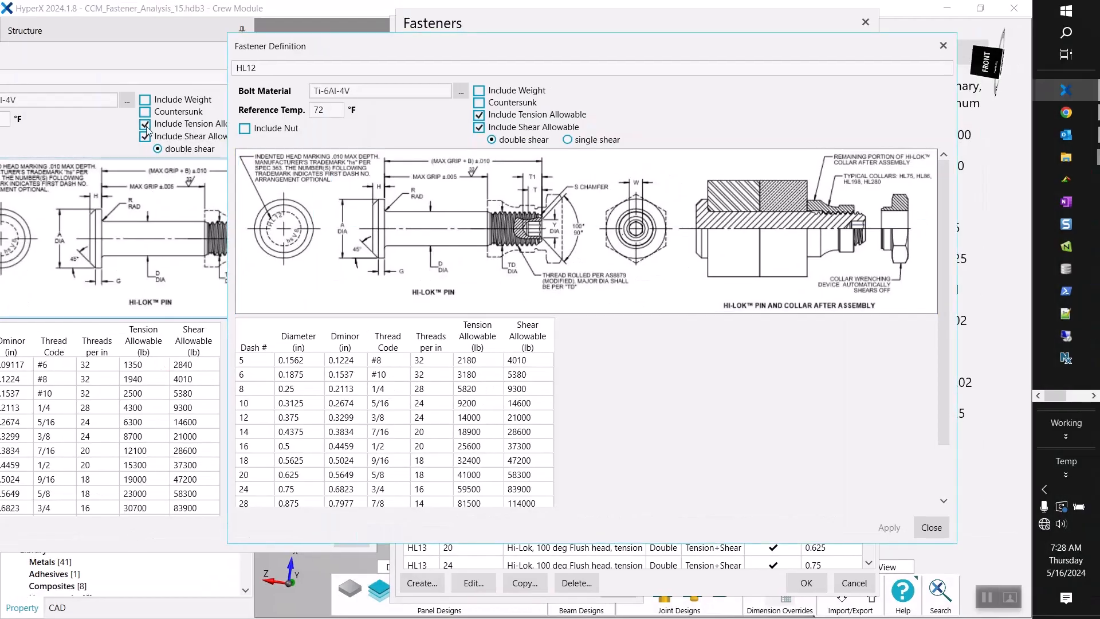
Place the HL10 and HL12 definitions side by side and compare their dash 16 tension and shear allowables.
left_click_drag(145, 68, 262, 59)
left_click_drag(535, 59, 632, 68)
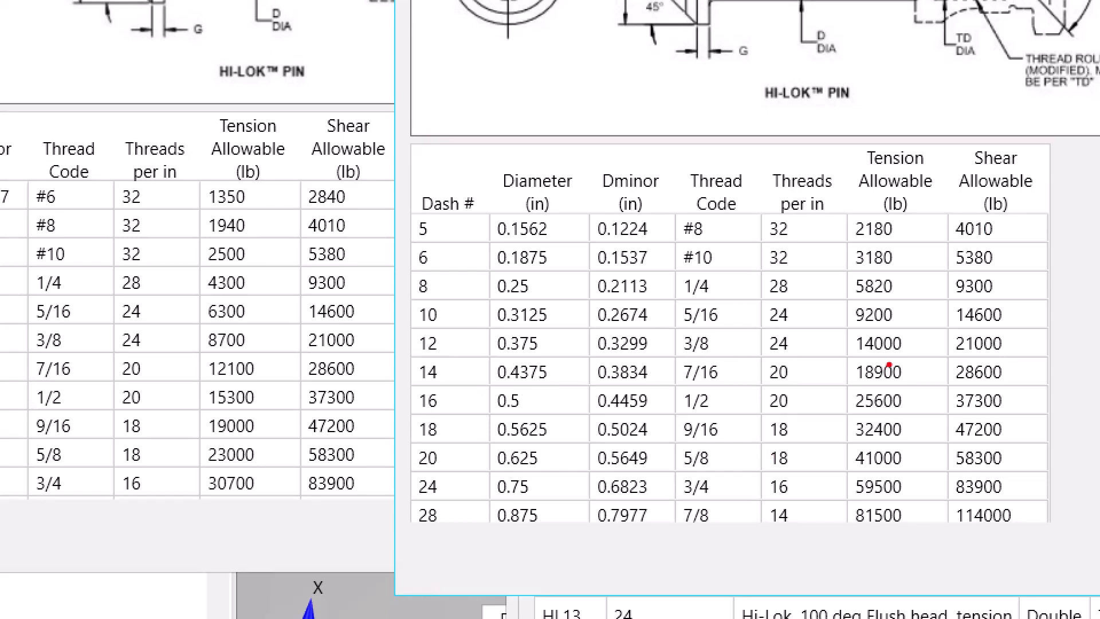
left_click_drag(943, 380, 1048, 415)
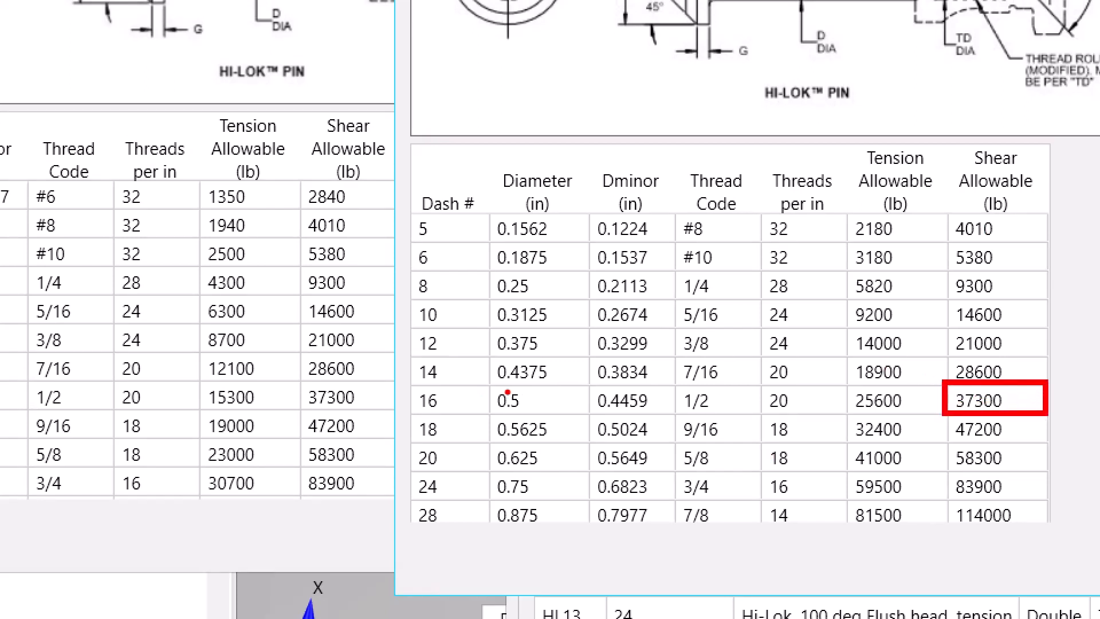
left_click_drag(295, 372, 391, 408)
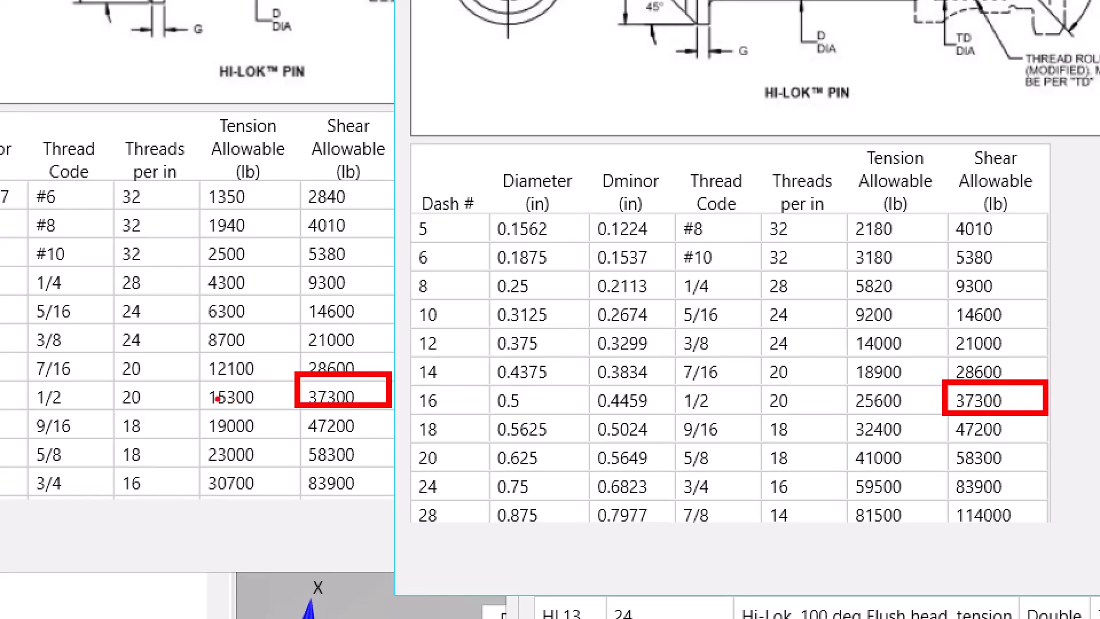
left_click_drag(185, 375, 292, 410)
left_click_drag(854, 417, 914, 416)
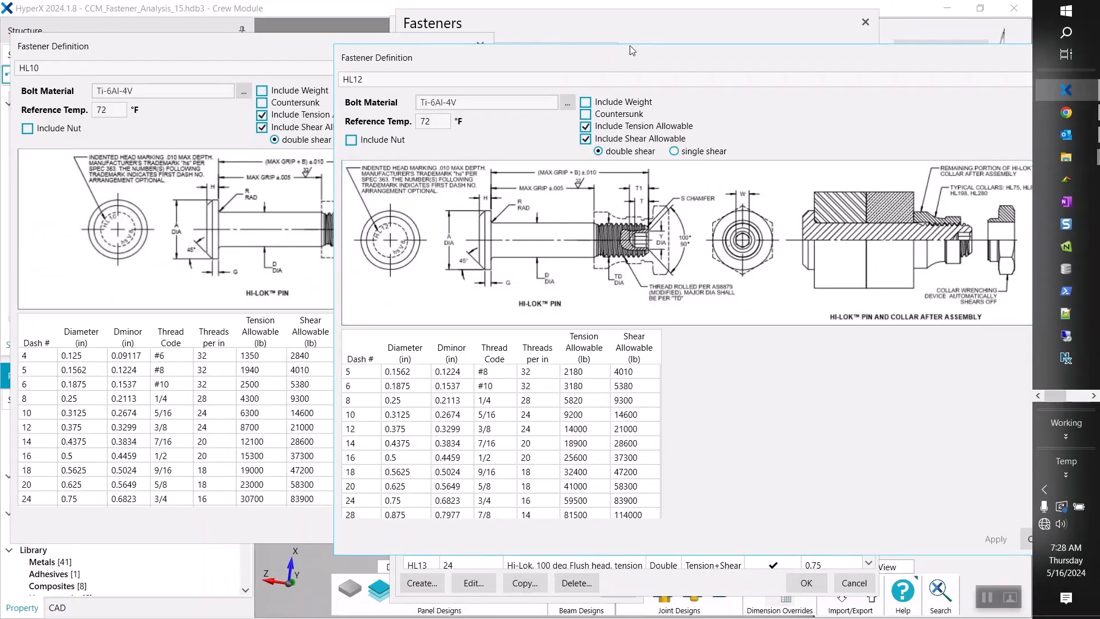
Close both fastener definitions, assign HL12-16 to the HL10-16_Double-Shear joint design, and apply the change.
left_click_drag(631, 55, 508, 46)
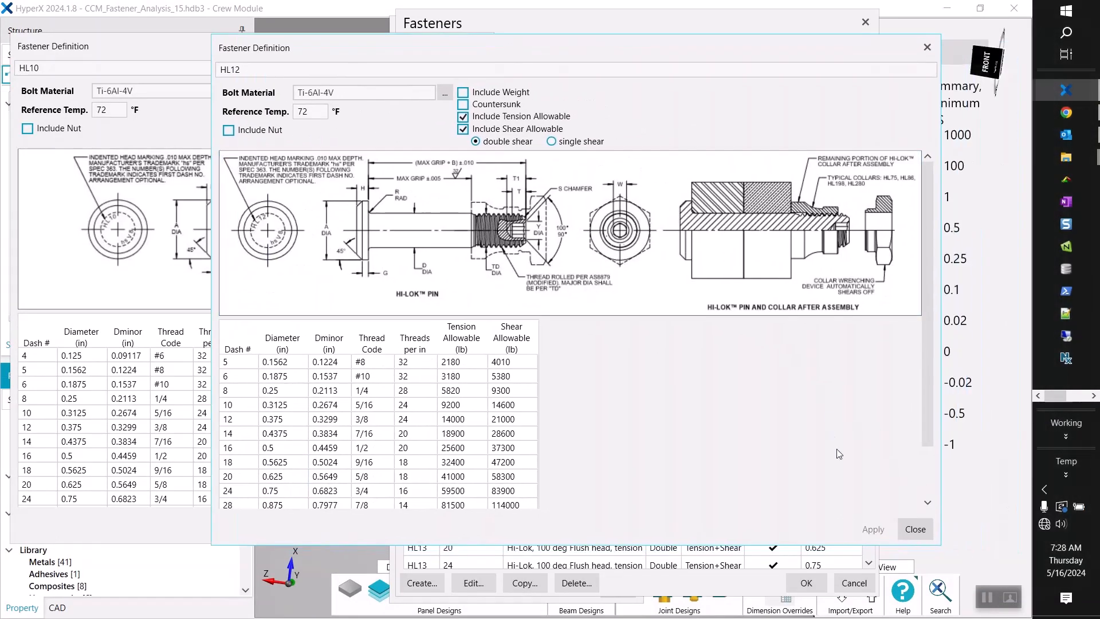
left_click(924, 530)
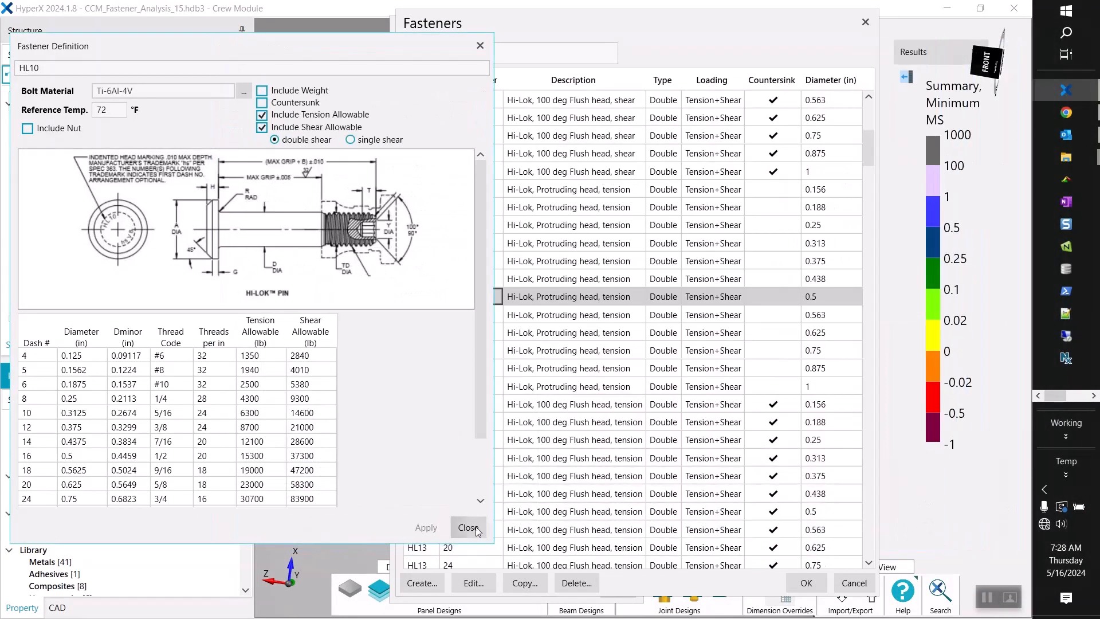
left_click(467, 527)
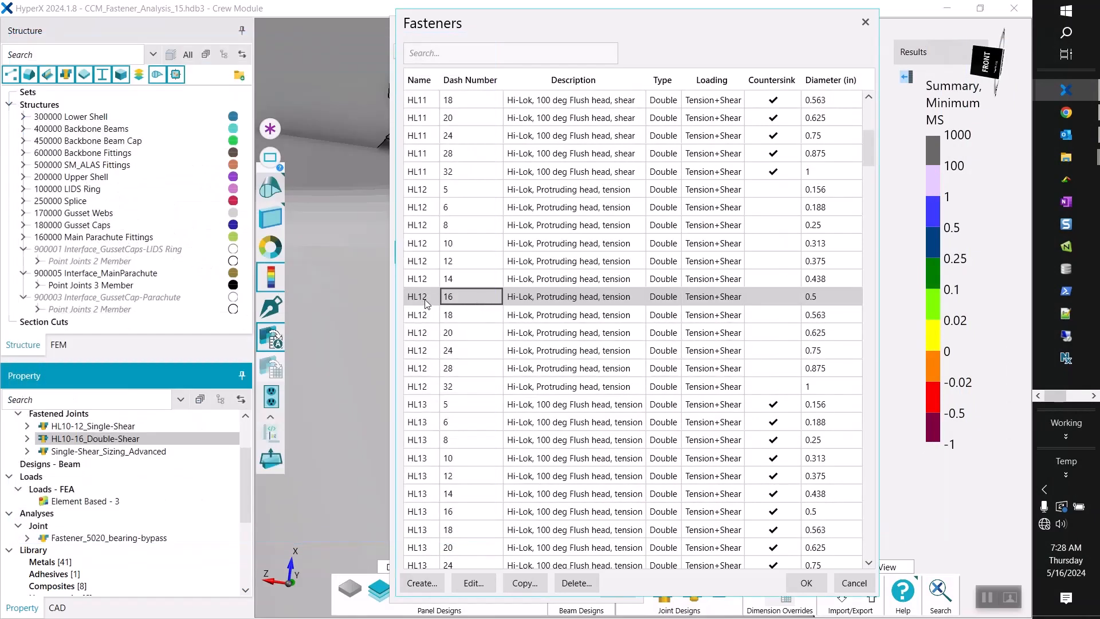
left_click(805, 584)
left_click(576, 587)
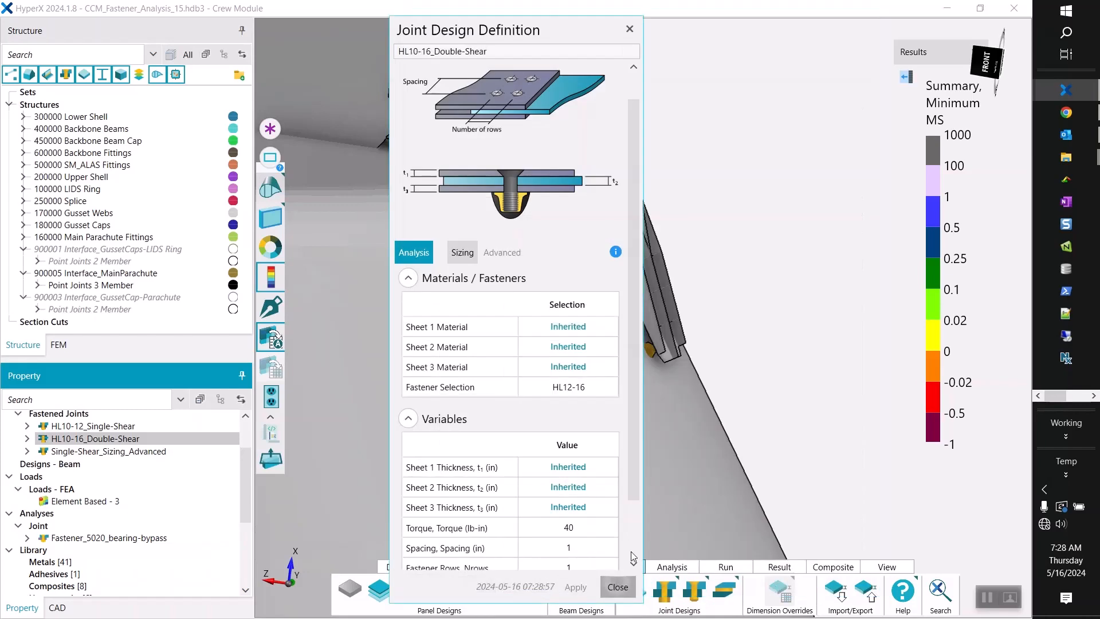
left_click(618, 587)
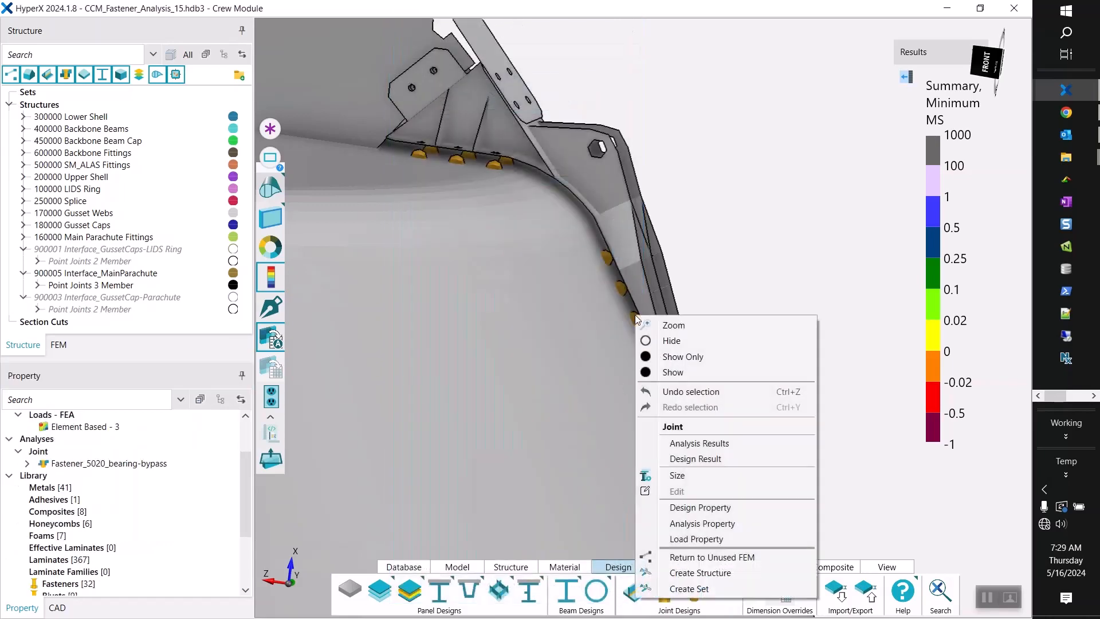
Rerun the analysis on the main parachute joints and view the updated minimum margins around the fittings.
left_click(710, 475)
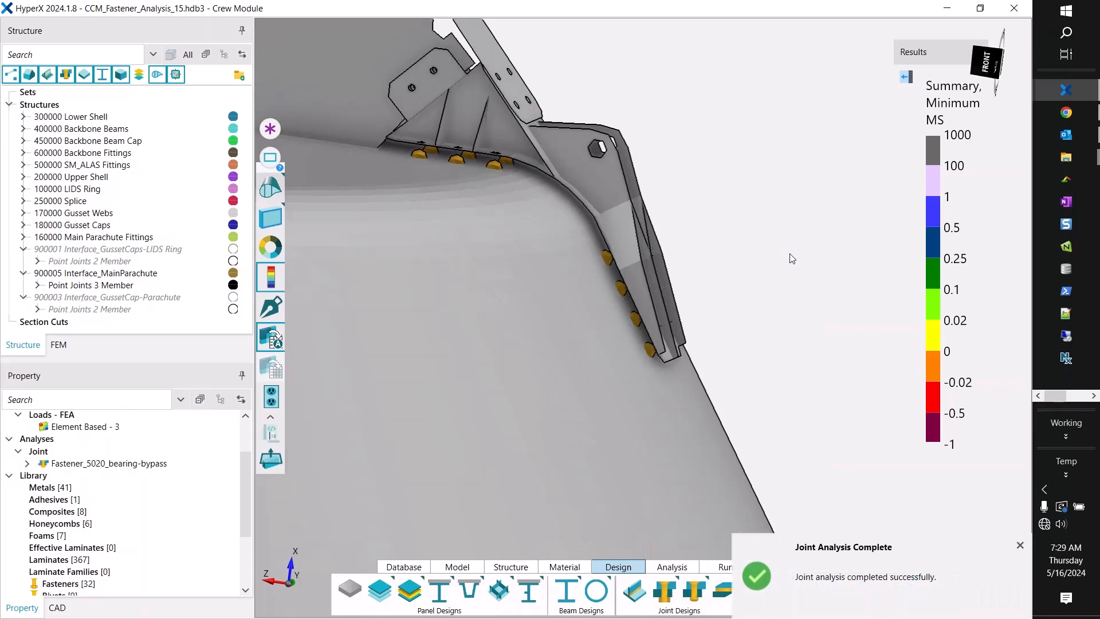
scroll(755, 254, "down", 4)
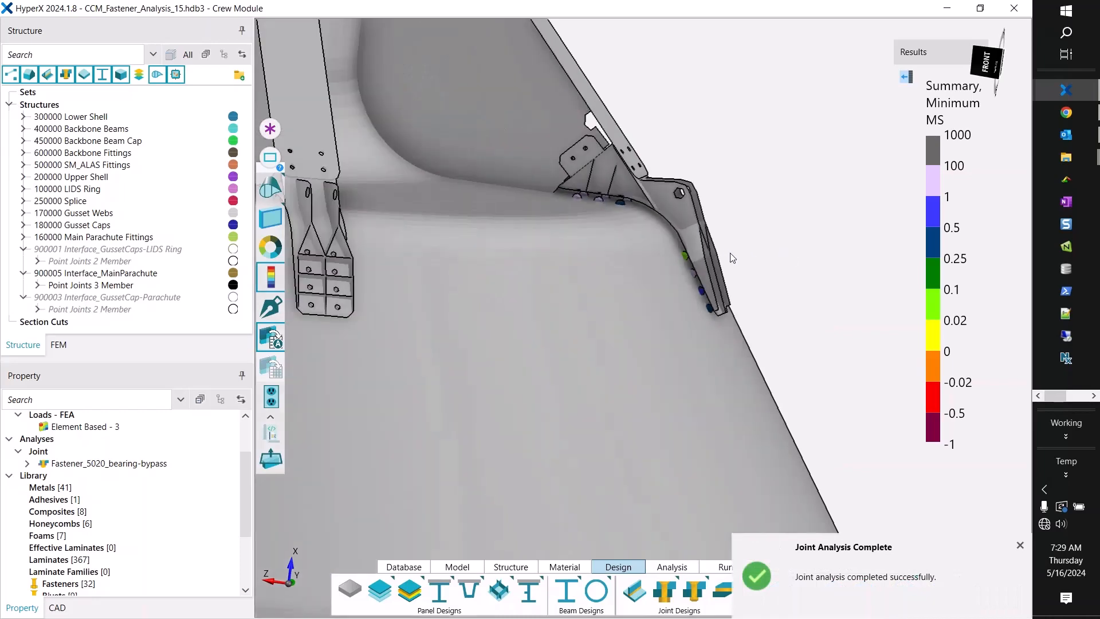
scroll(728, 253, "up", 5)
middle_click_drag(725, 252, 759, 279)
scroll(768, 280, "down", 8)
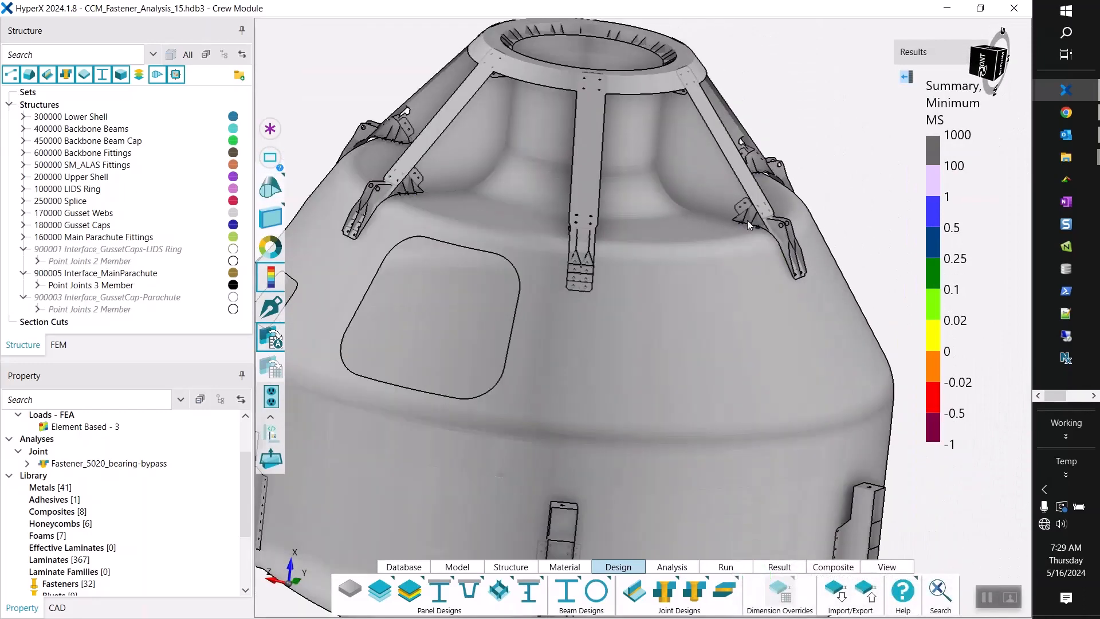
middle_click_drag(570, 90, 542, 130)
scroll(542, 129, "down", 3)
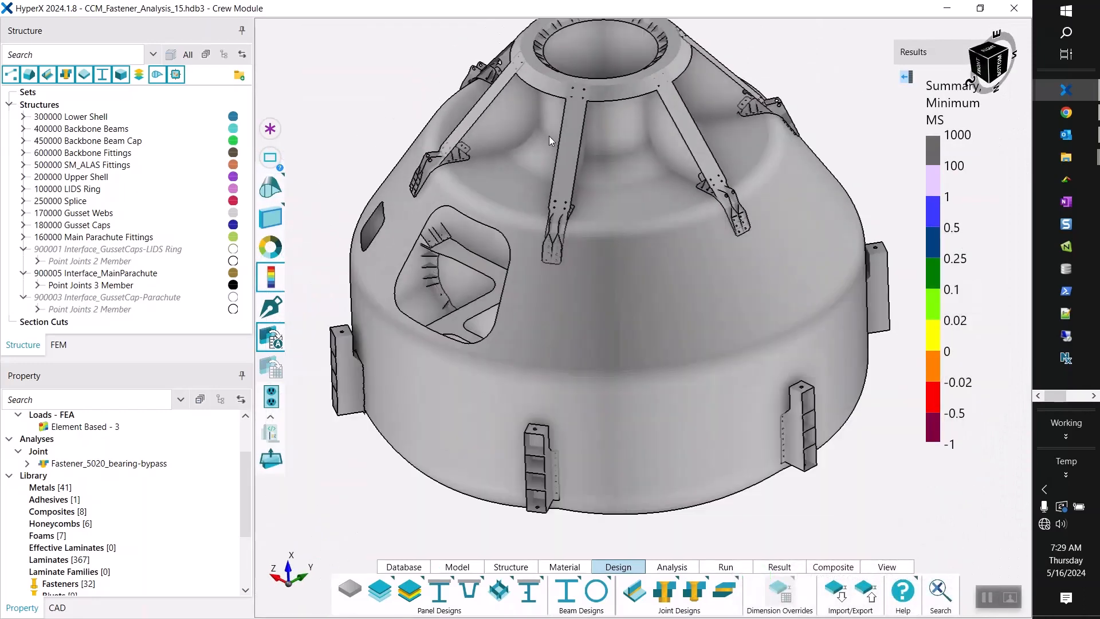
scroll(568, 28, "up", 5)
Label the minimum and maximum margins in the model and examine the fitting with the lowest margin.
mouse_move(932, 121)
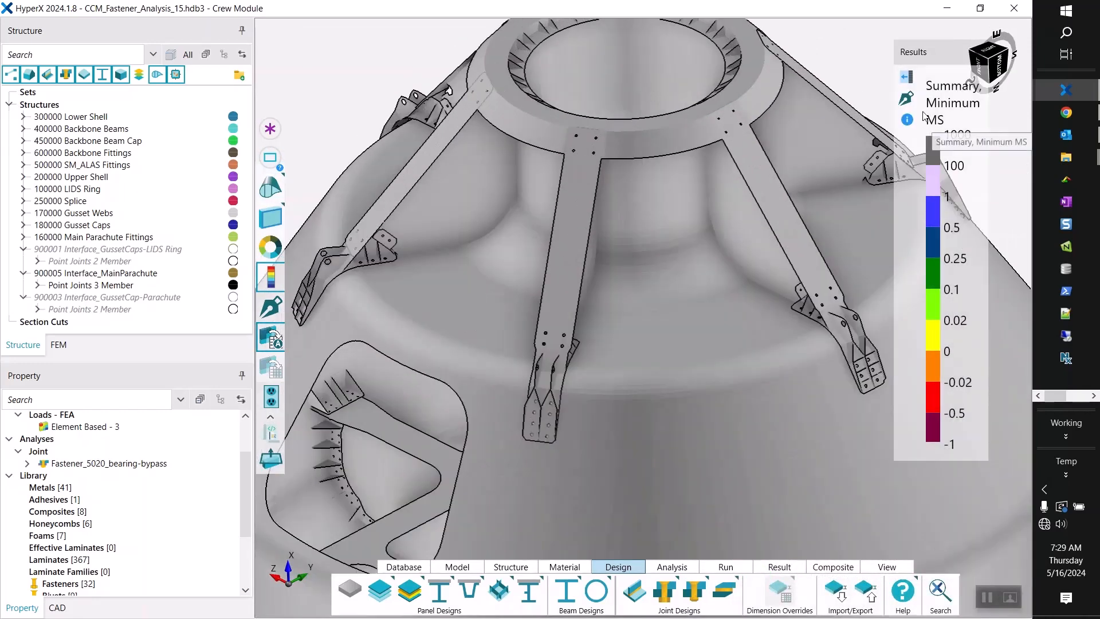
left_click(906, 102)
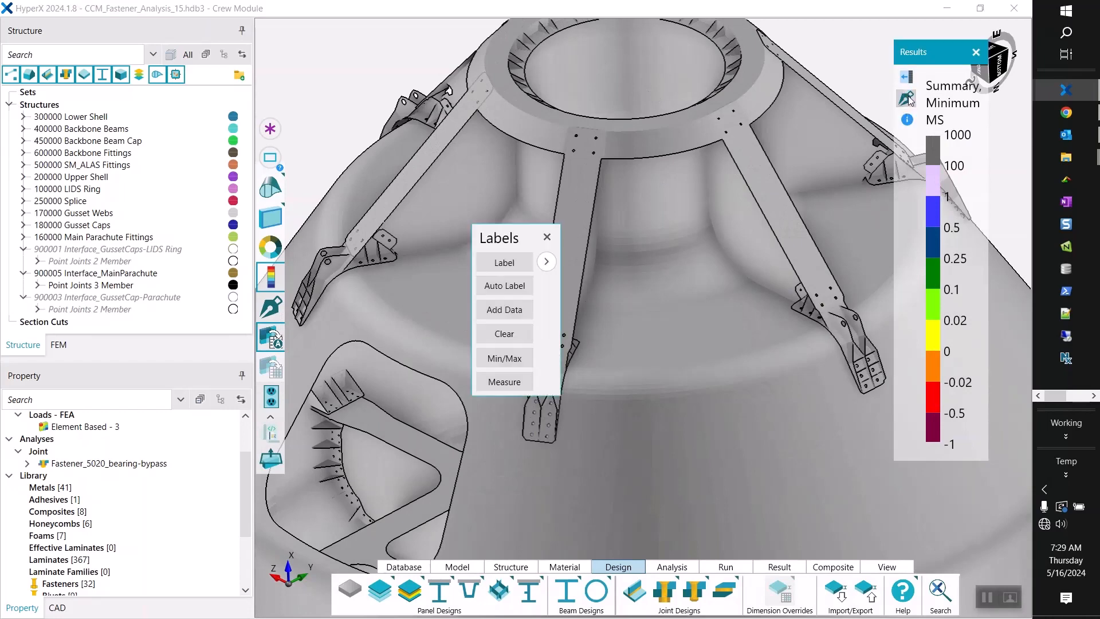
left_click(506, 359)
left_click_drag(520, 241, 192, 143)
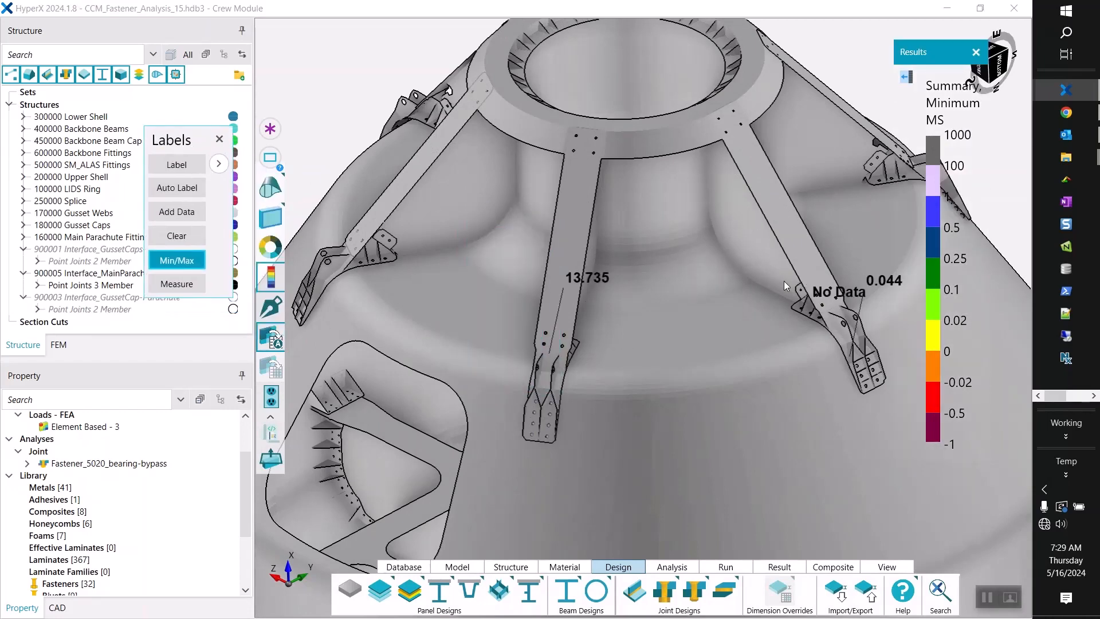
scroll(808, 297, "down", 3)
scroll(837, 326, "up", 5)
scroll(728, 306, "up", 5)
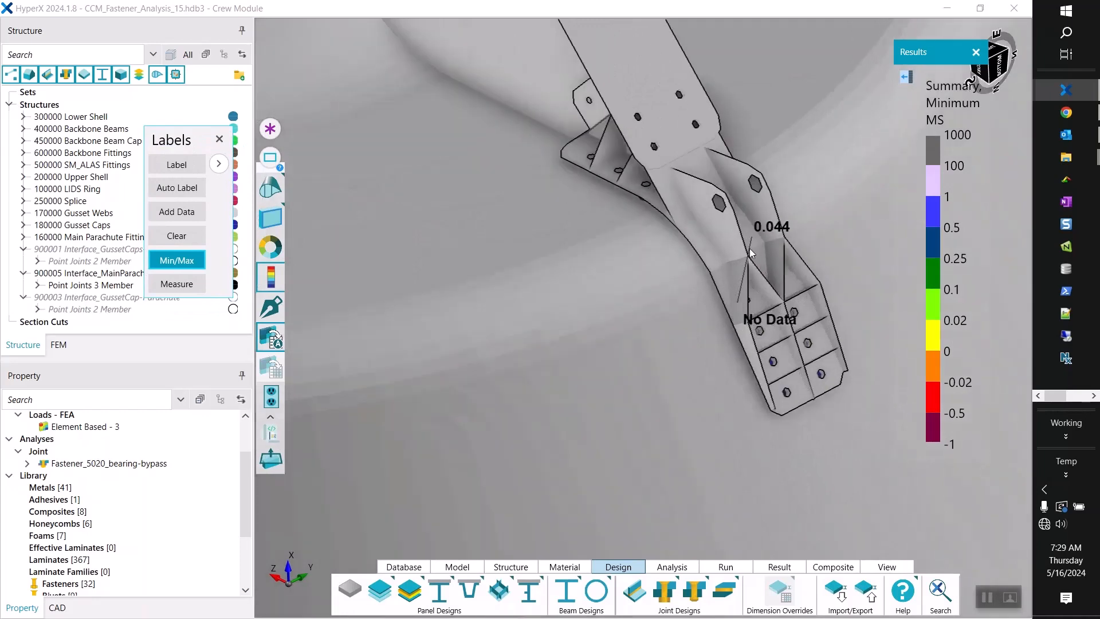
scroll(748, 246, "up", 4)
middle_click_drag(749, 246, 780, 187)
scroll(613, 235, "down", 5)
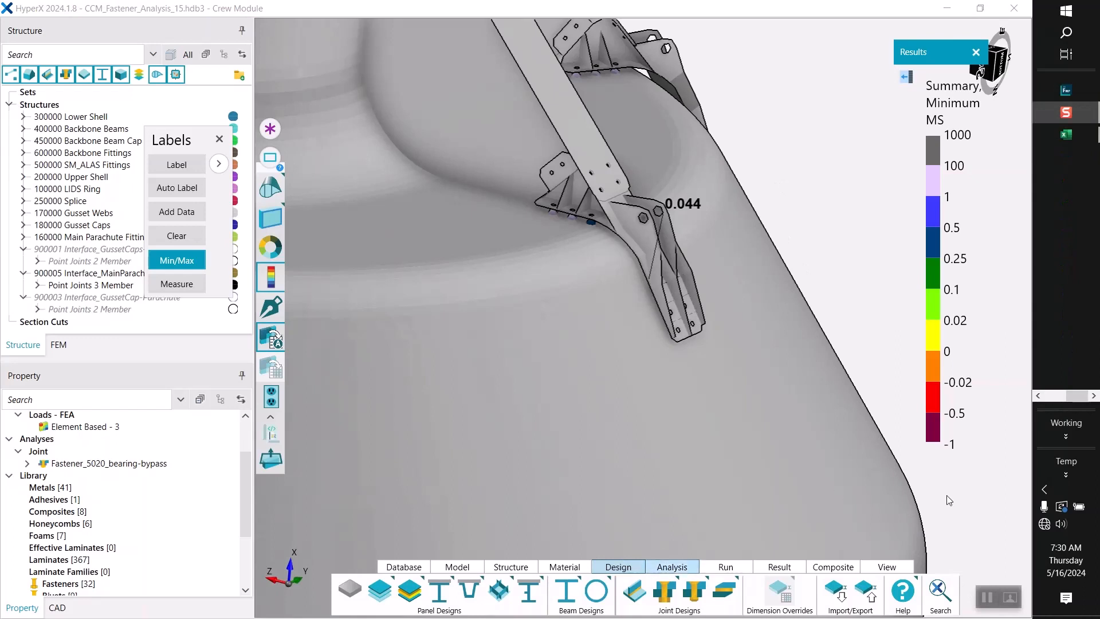
Switch to the tmp18DE.tmp.xlsx workbook in Excel, look up the margin's design case, and minimize the workbook.
mouse_move(1068, 140)
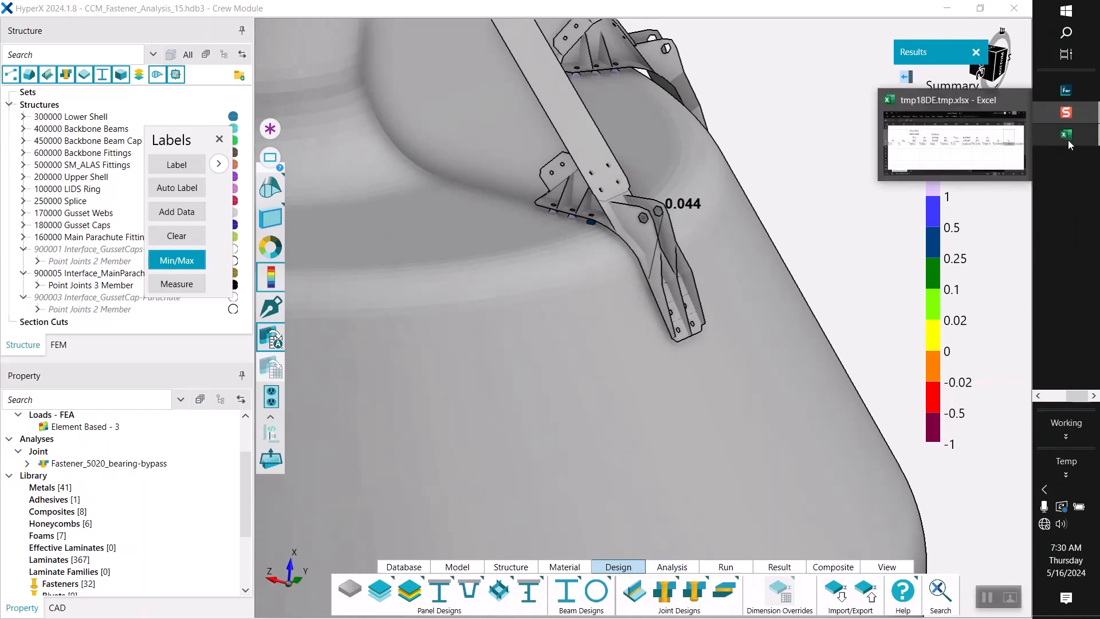
left_click(1006, 158)
left_click_drag(544, 95, 671, 57)
left_click_drag(902, 451, 644, 449)
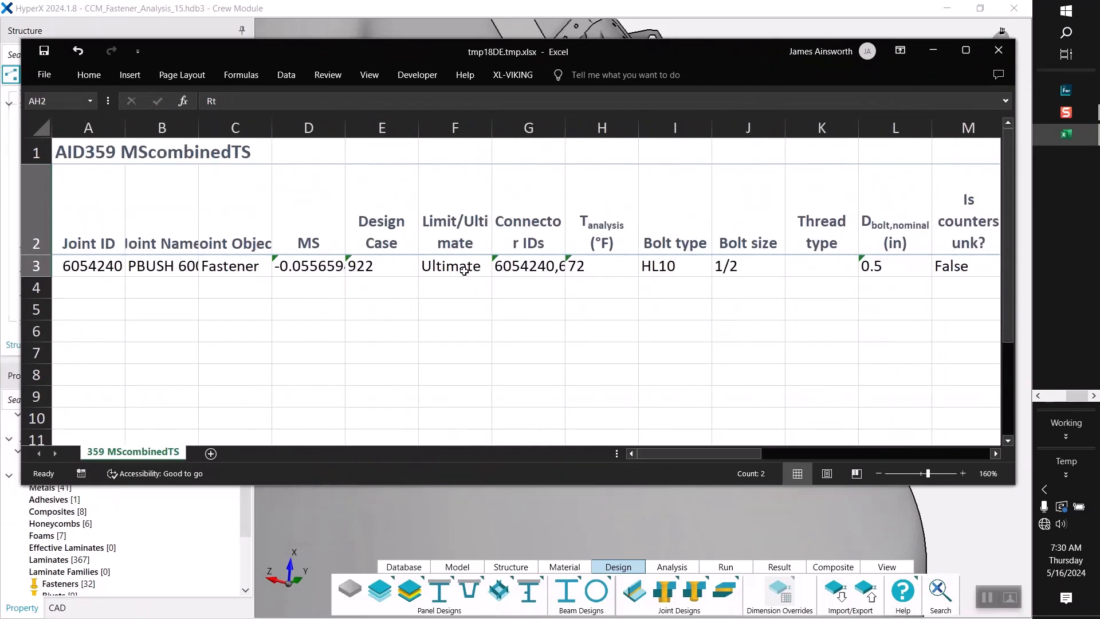
left_click_drag(391, 200, 377, 287)
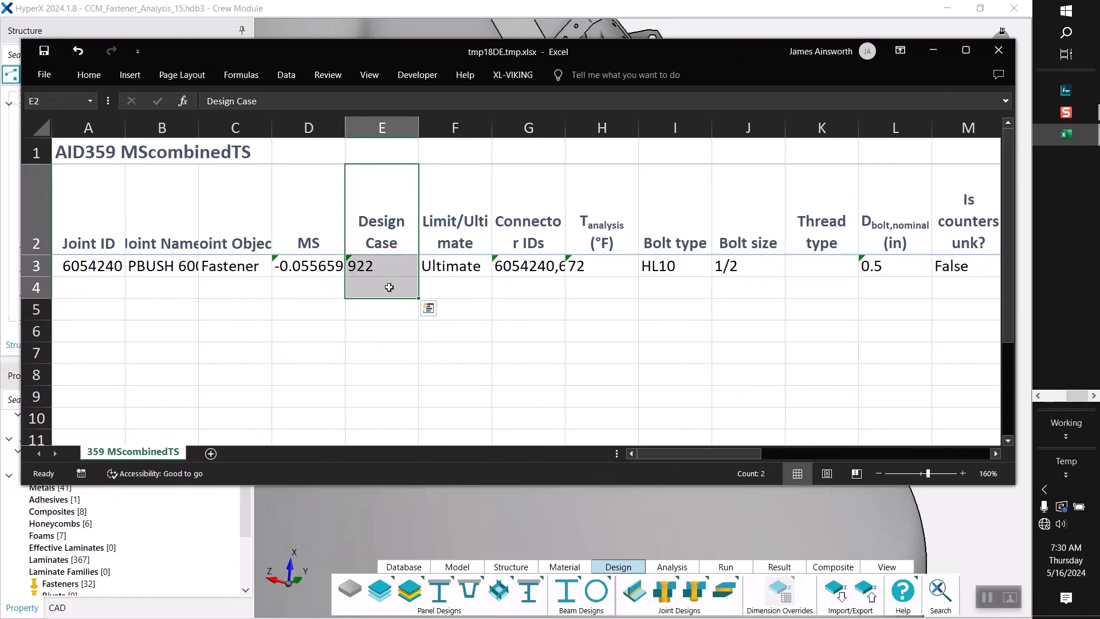
left_click(936, 53)
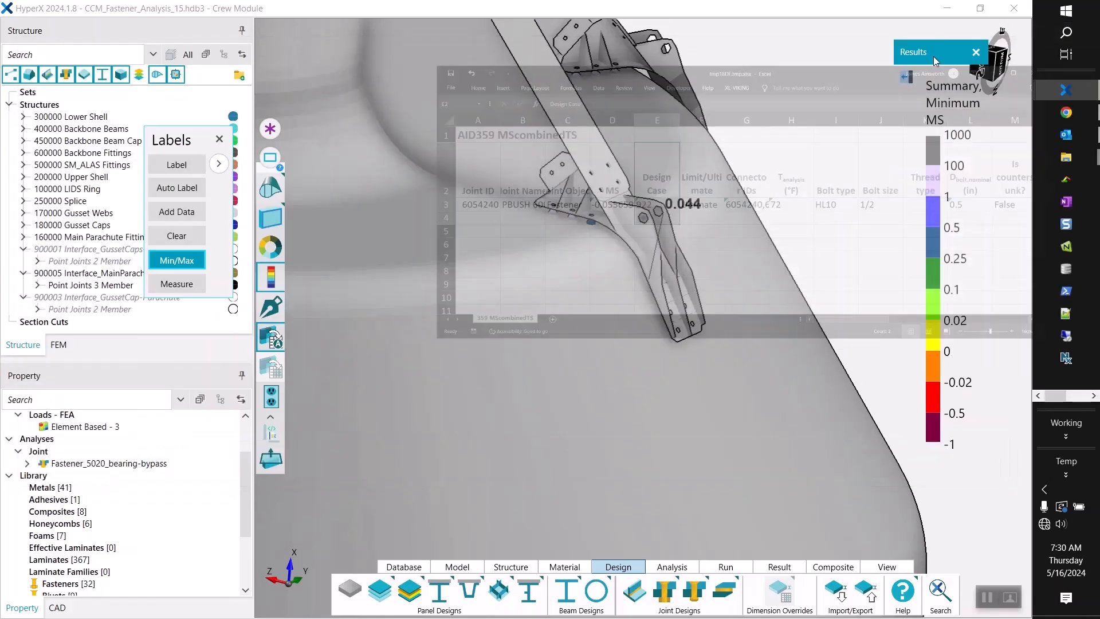
Change the plotted result category in HyperX from Analysis Results to FEA Forces and Moments.
left_click(906, 76)
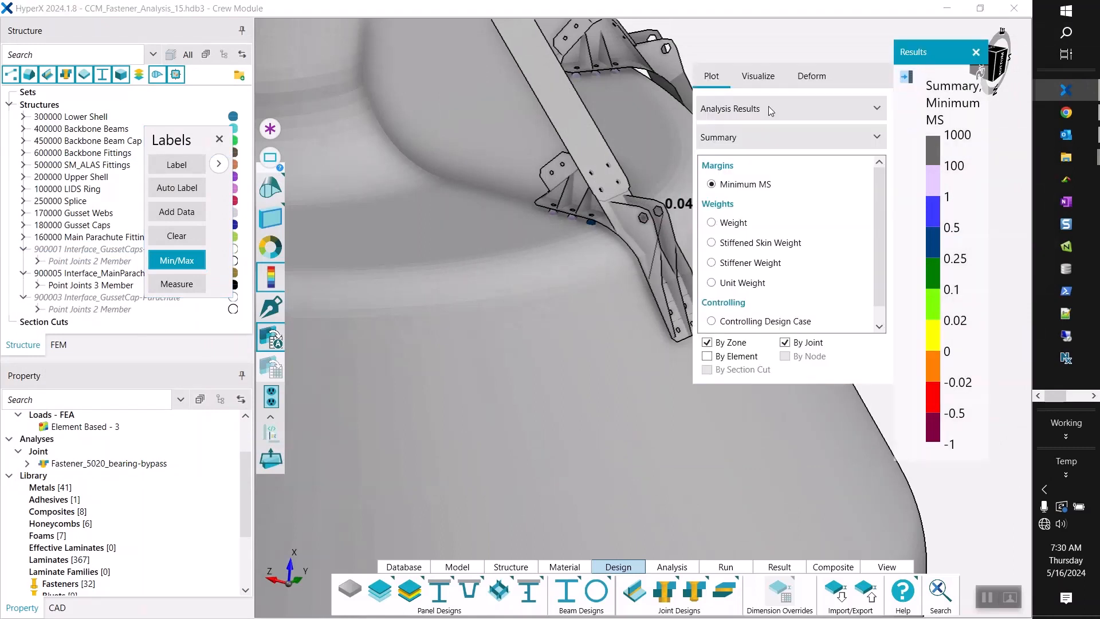
left_click(742, 108)
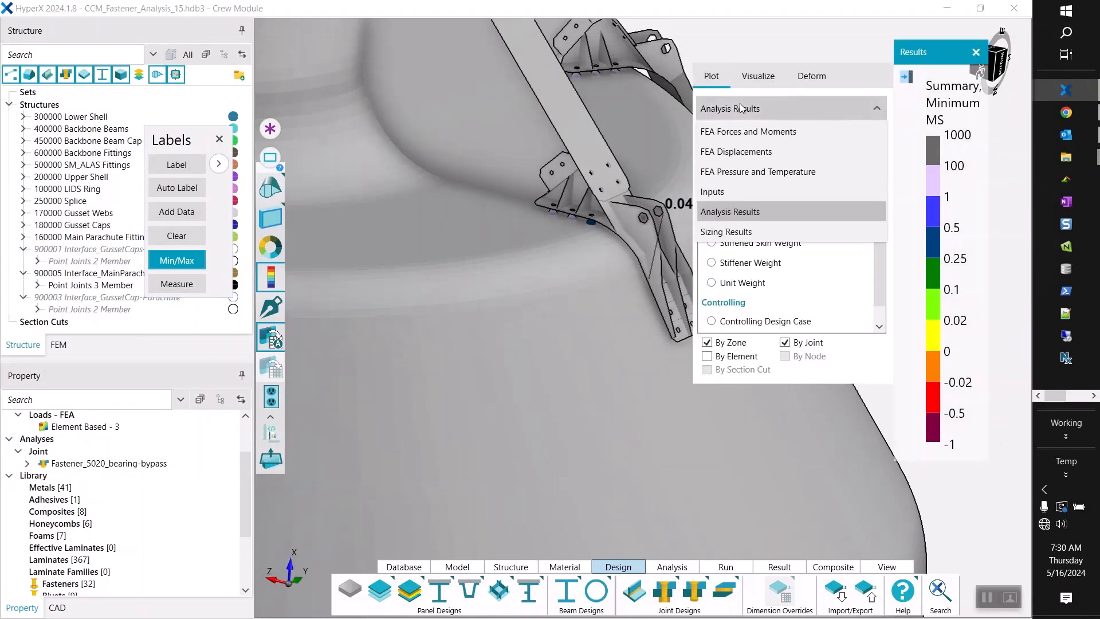
left_click(743, 132)
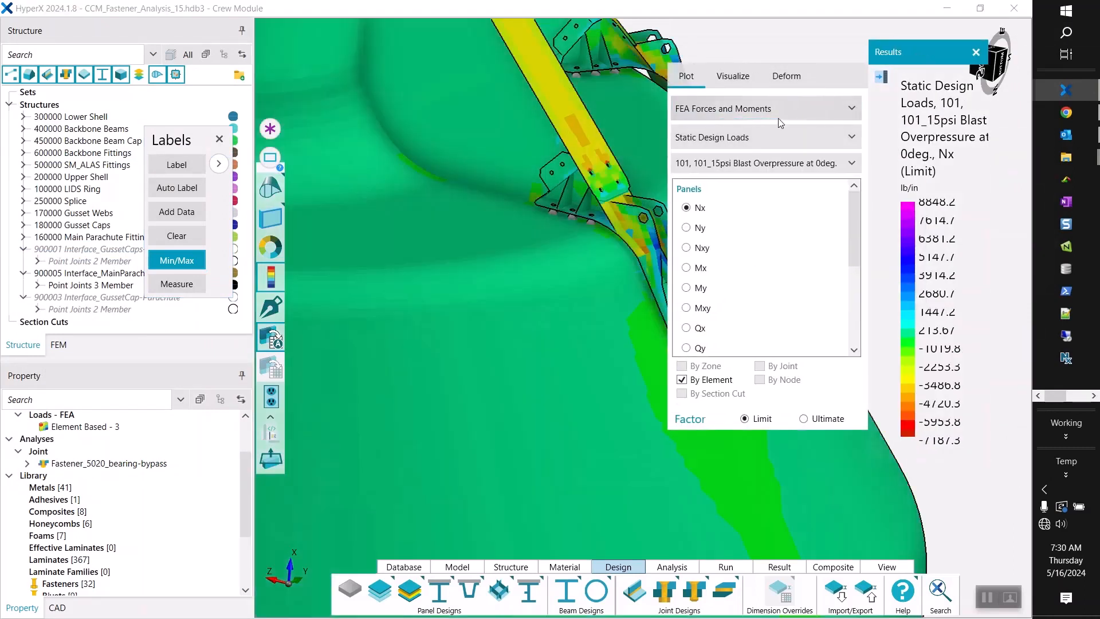
Plot the forces for load case 922_Main Chute Loads at 20deg Cone, 45deg lateral, and turn off the min/max labels.
left_click(768, 163)
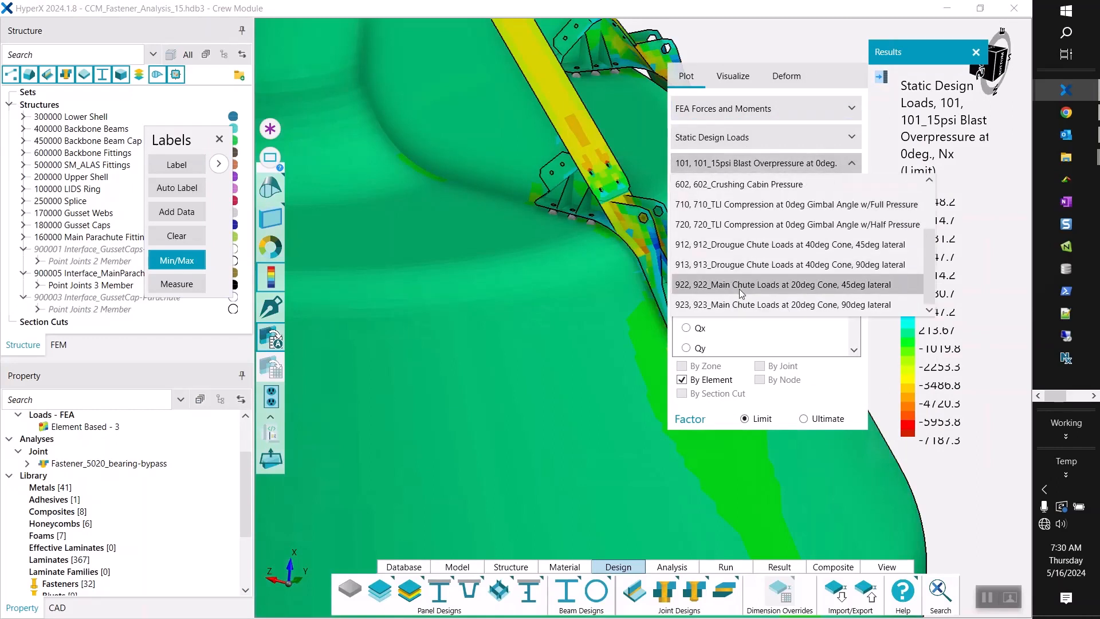
left_click(733, 289)
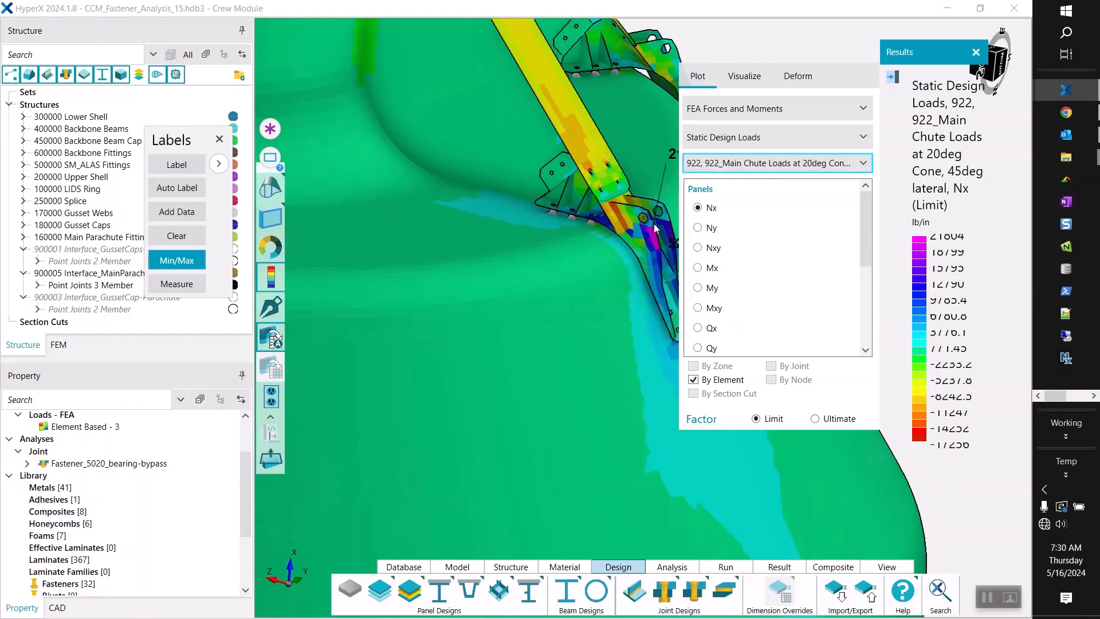
middle_click_drag(655, 223, 643, 223)
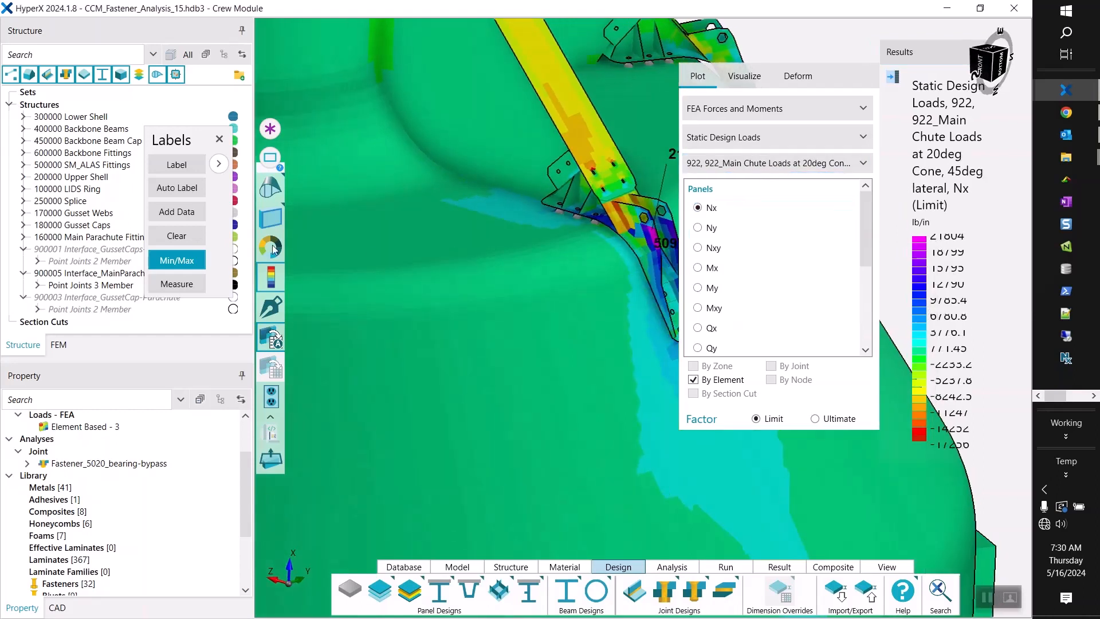
left_click(202, 261)
Display the model in its deformed shape with a deformation factor of 10.
left_click(795, 75)
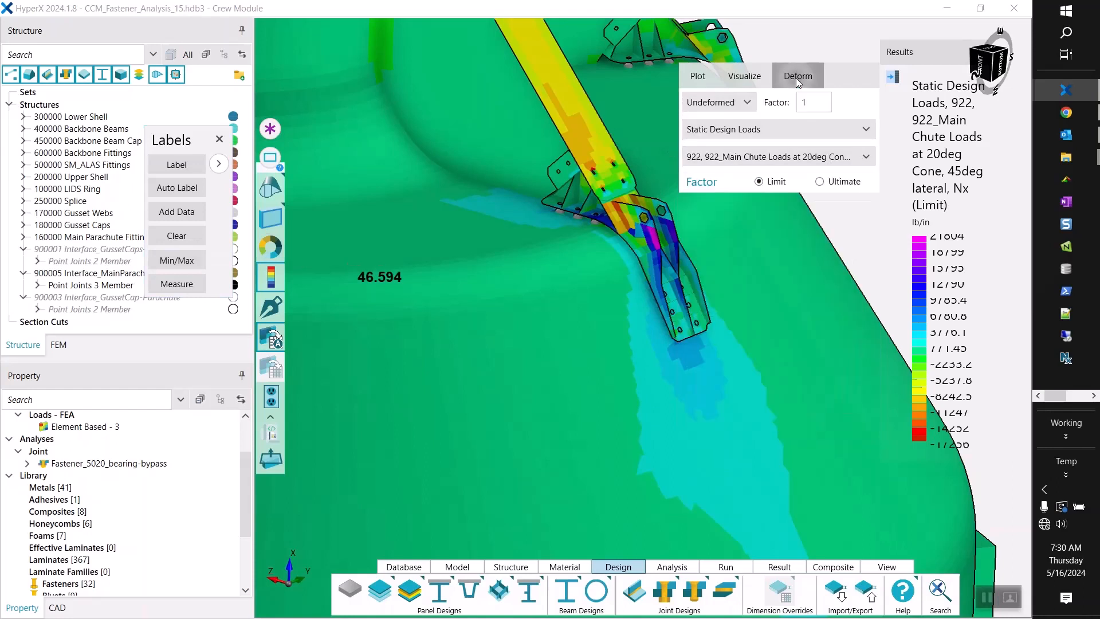
left_click(739, 102)
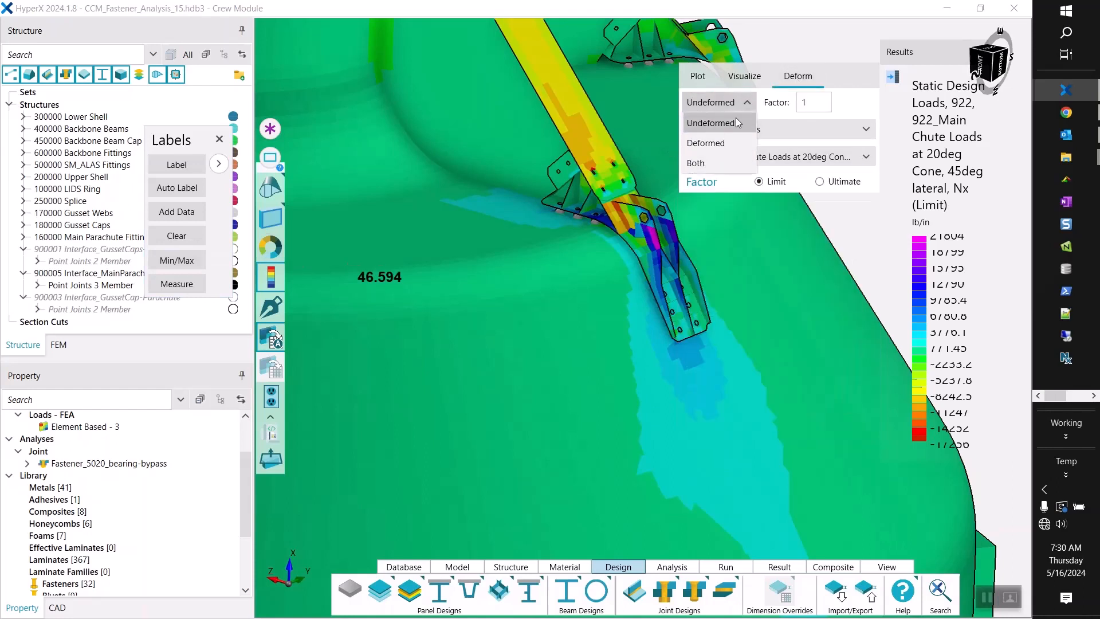
left_click(729, 150)
left_click(800, 102)
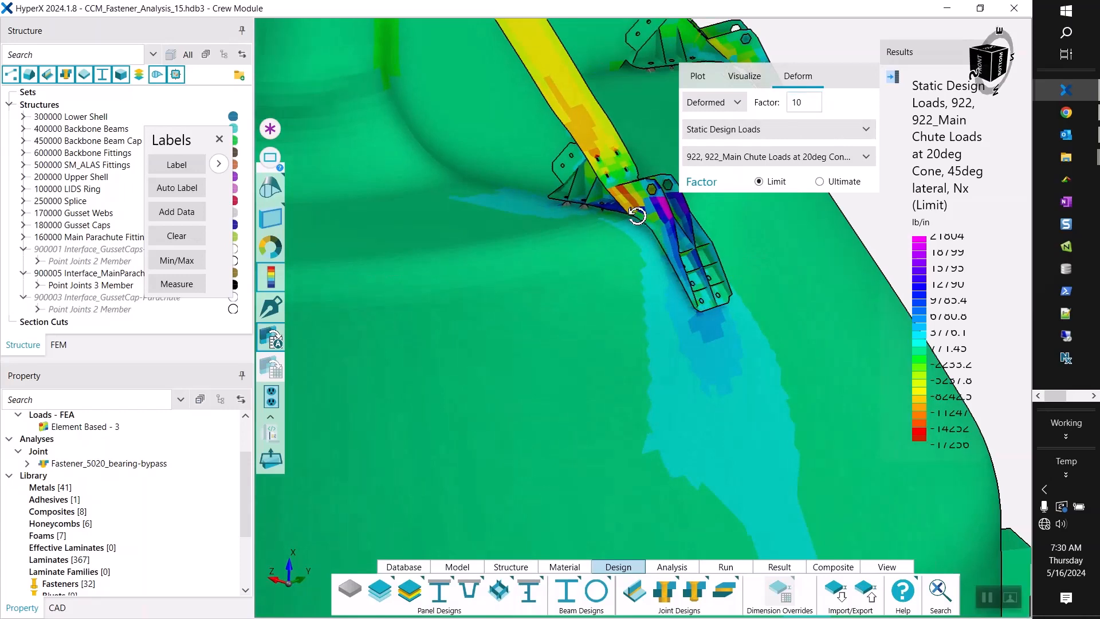
left_click_drag(645, 208, 626, 192)
Change the plotted result category to FEA Displacements and collapse the plot options.
left_click(706, 81)
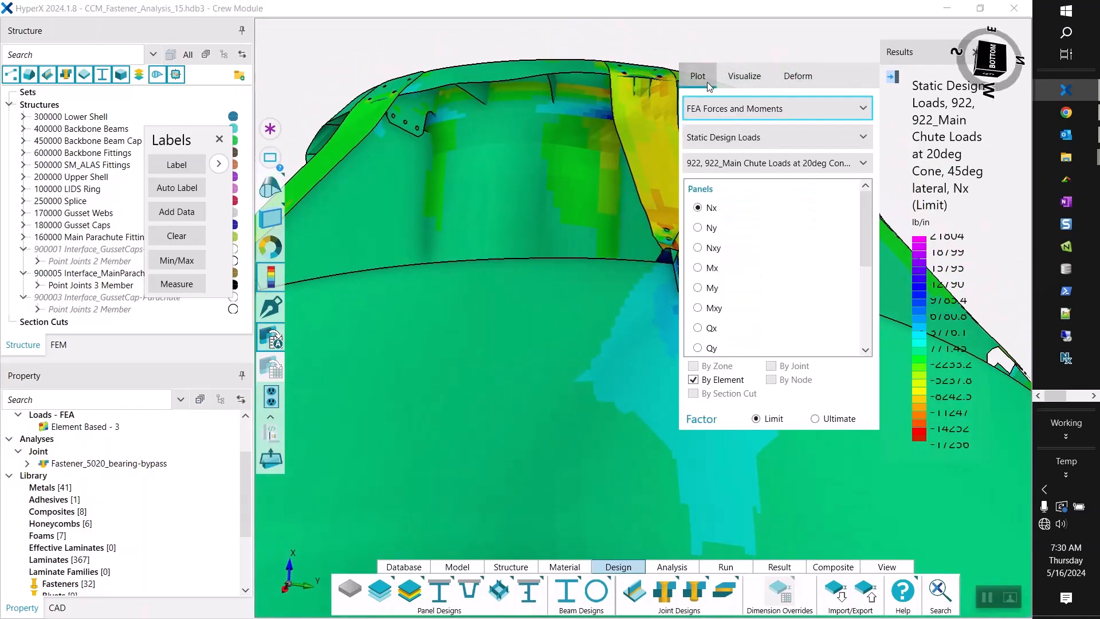
left_click(736, 108)
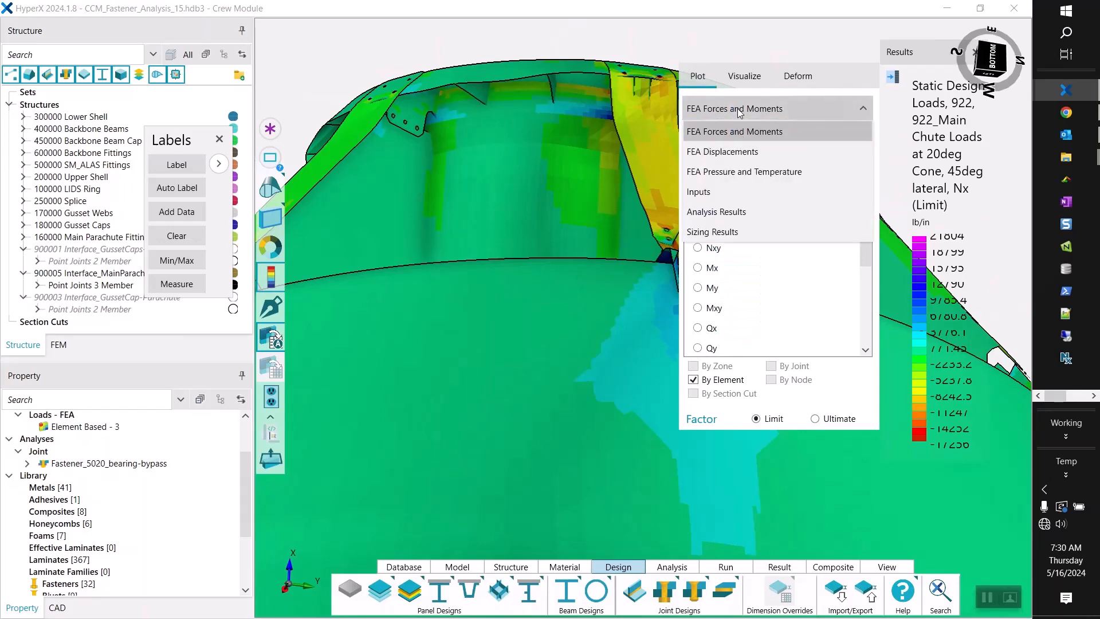
left_click(725, 150)
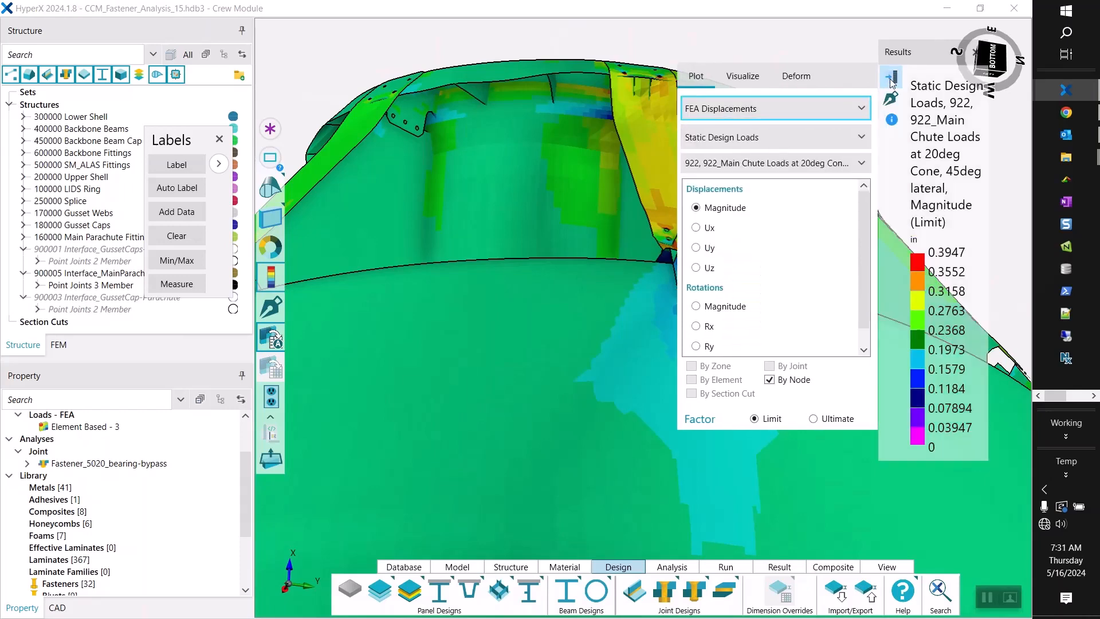
left_click(892, 84)
Examine the displacement magnitudes and the deformed shell around the main parachute fitting and its fasteners.
scroll(704, 243, "up", 3)
left_click_drag(706, 254, 724, 196)
middle_click_drag(725, 196, 730, 349)
scroll(739, 314, "down", 5)
scroll(731, 346, "up", 8)
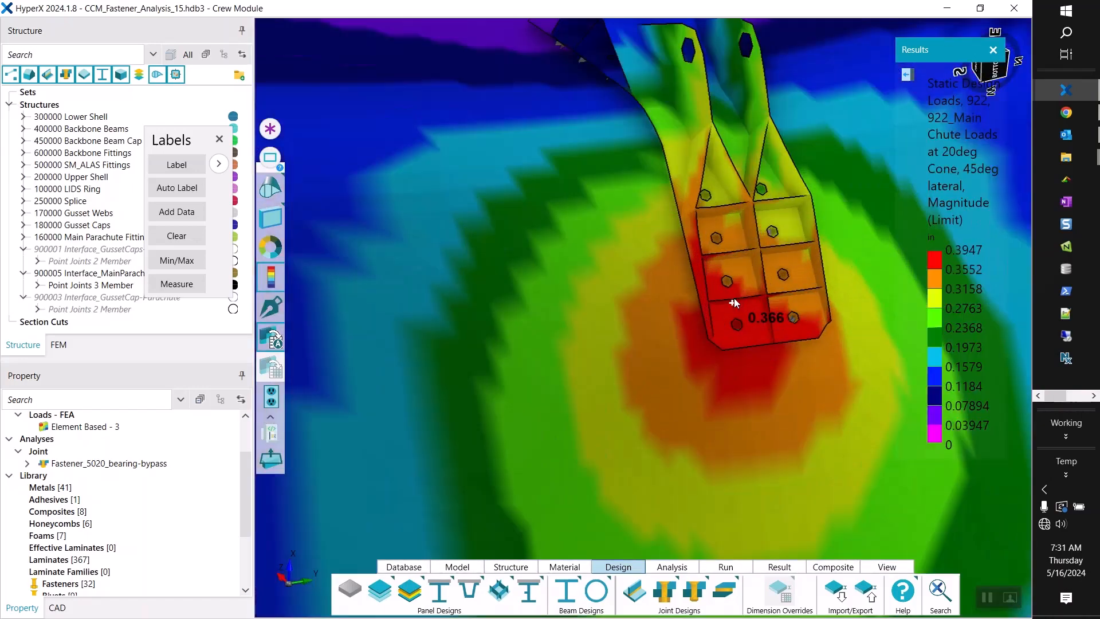
middle_click_drag(730, 289, 703, 173)
scroll(723, 317, "up", 4)
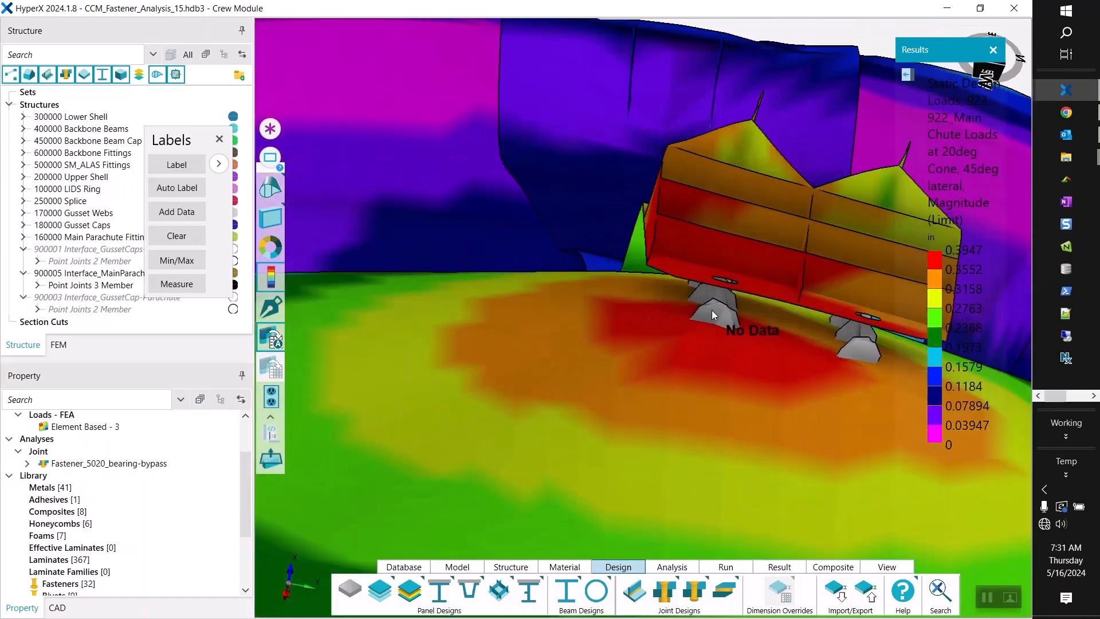
mouse_move(714, 318)
middle_mouse_down()
mouse_move(704, 307)
mouse_move(713, 325)
middle_mouse_up()
scroll(706, 321, "down", 5)
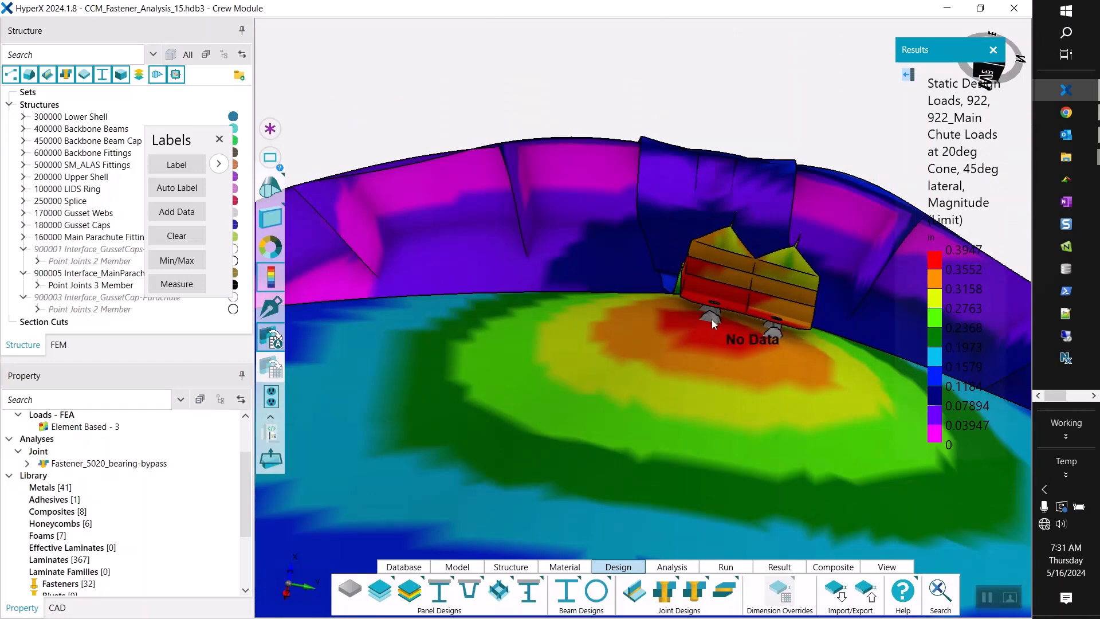
scroll(712, 319, "up", 5)
middle_click_drag(711, 318, 716, 340)
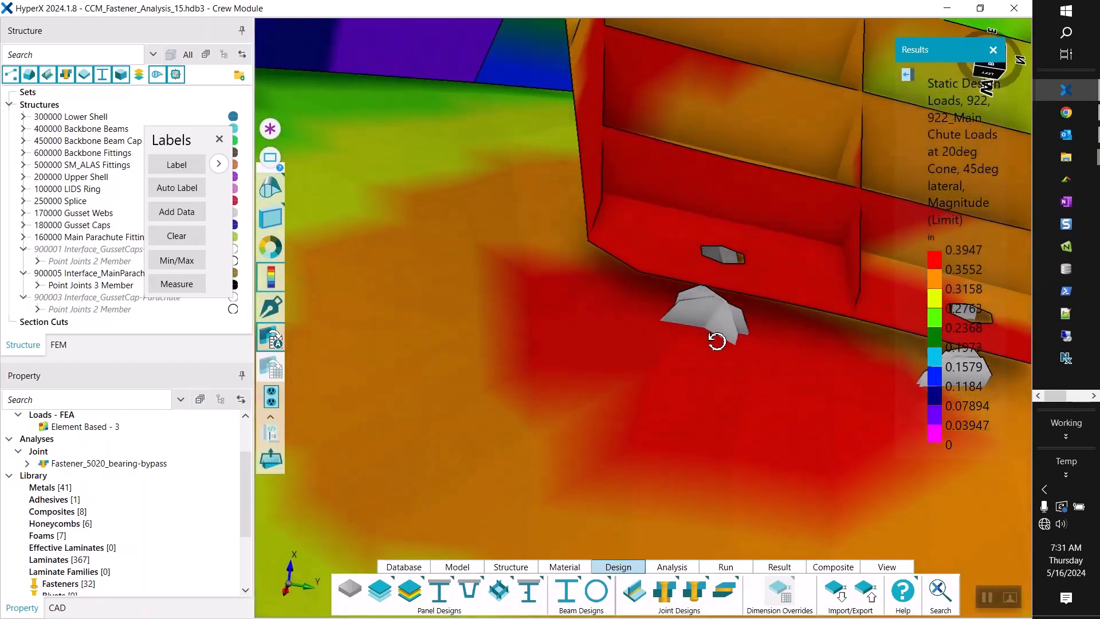
scroll(716, 334, "down", 3)
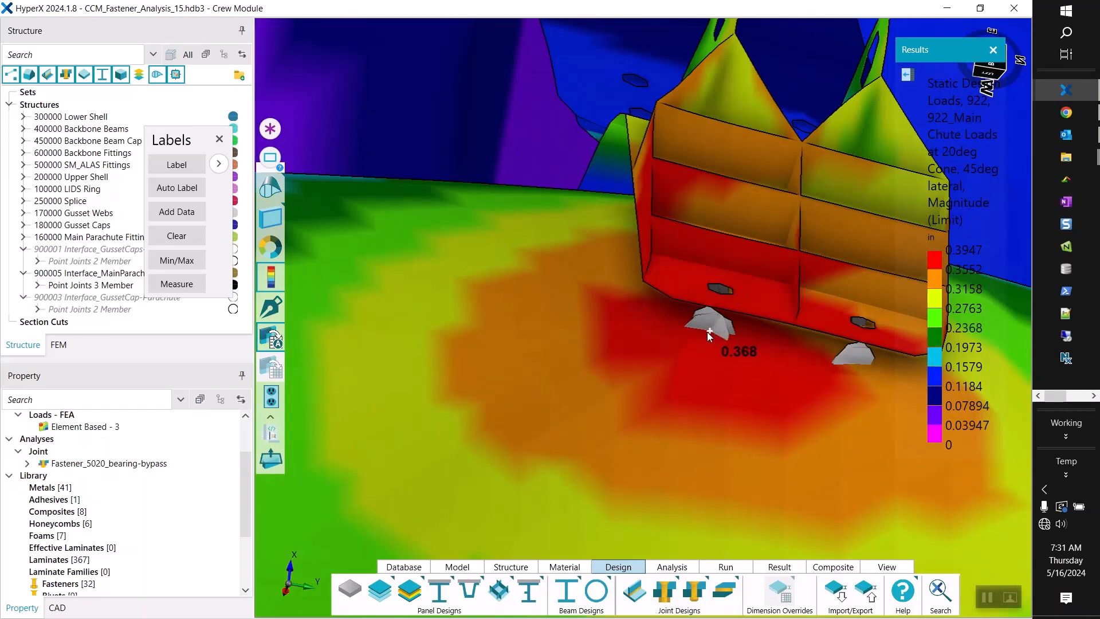
scroll(709, 335, "down", 6)
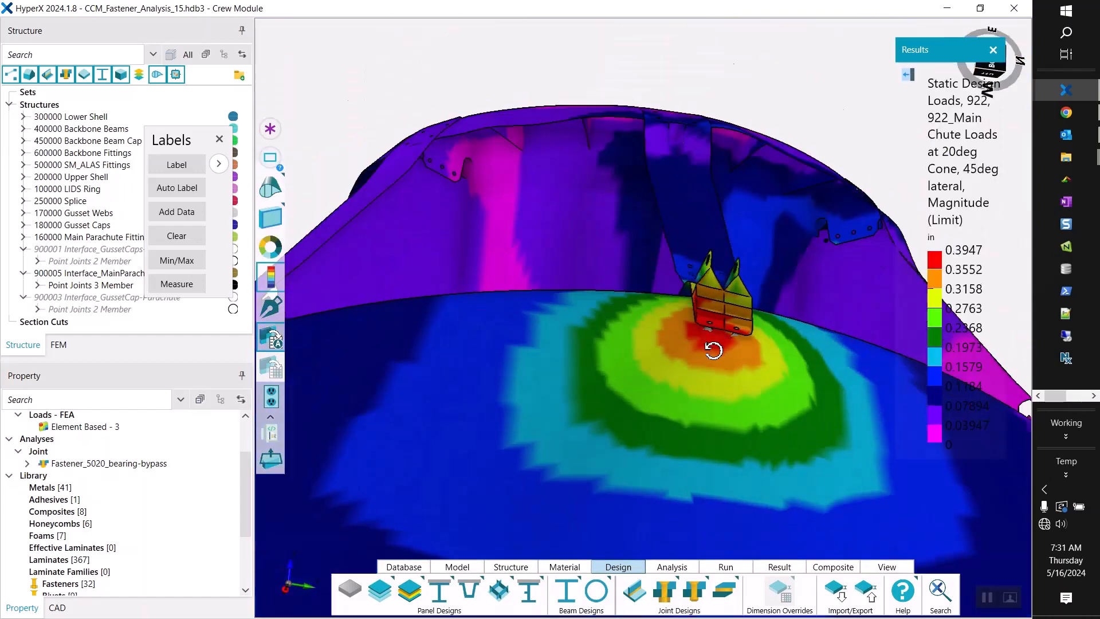
left_click_drag(713, 350, 770, 442)
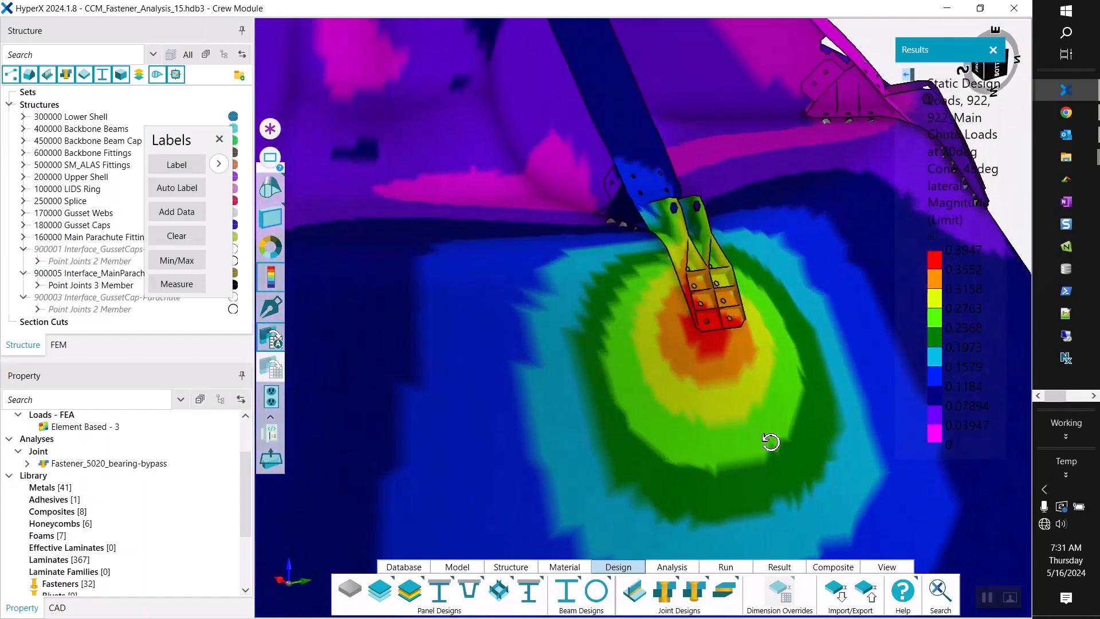
Return the model display to the undeformed shape.
left_click(907, 74)
left_click(824, 79)
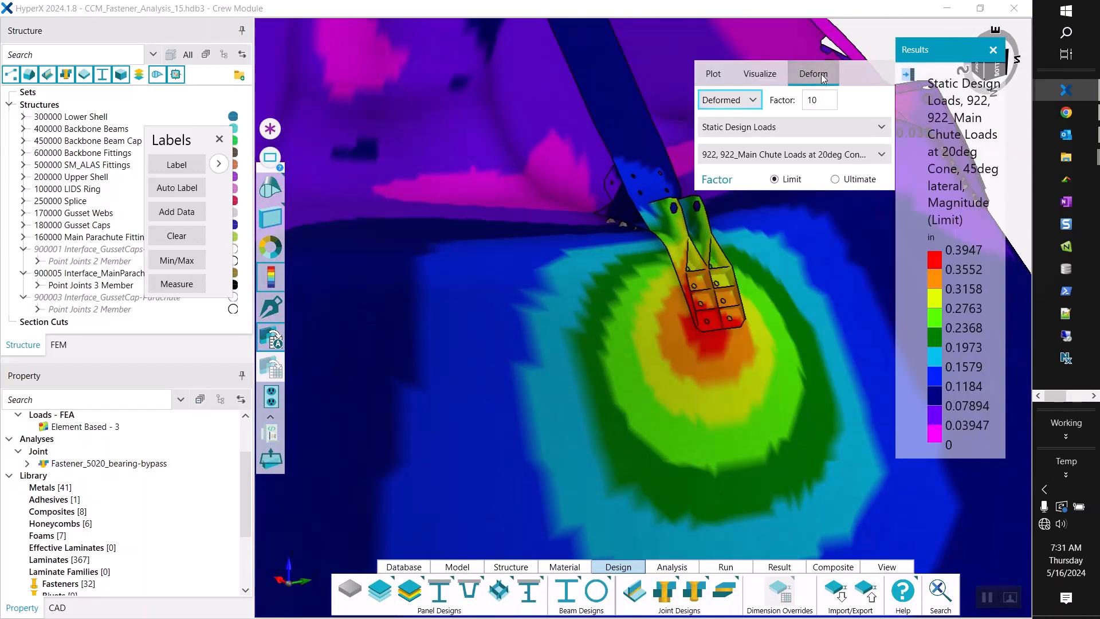
left_click(727, 100)
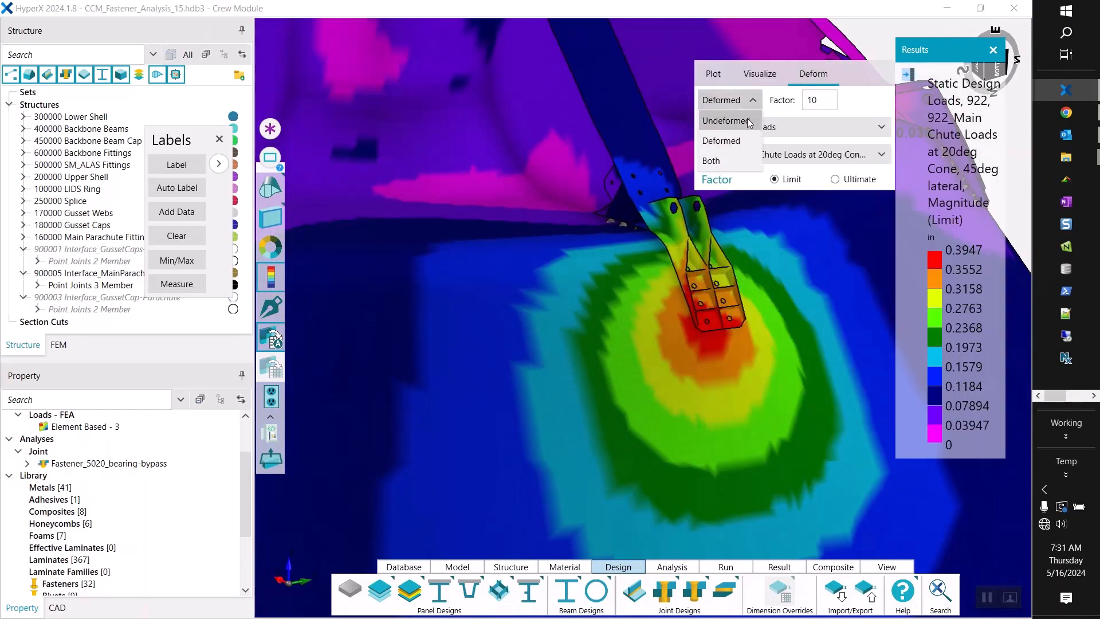
left_click(749, 121)
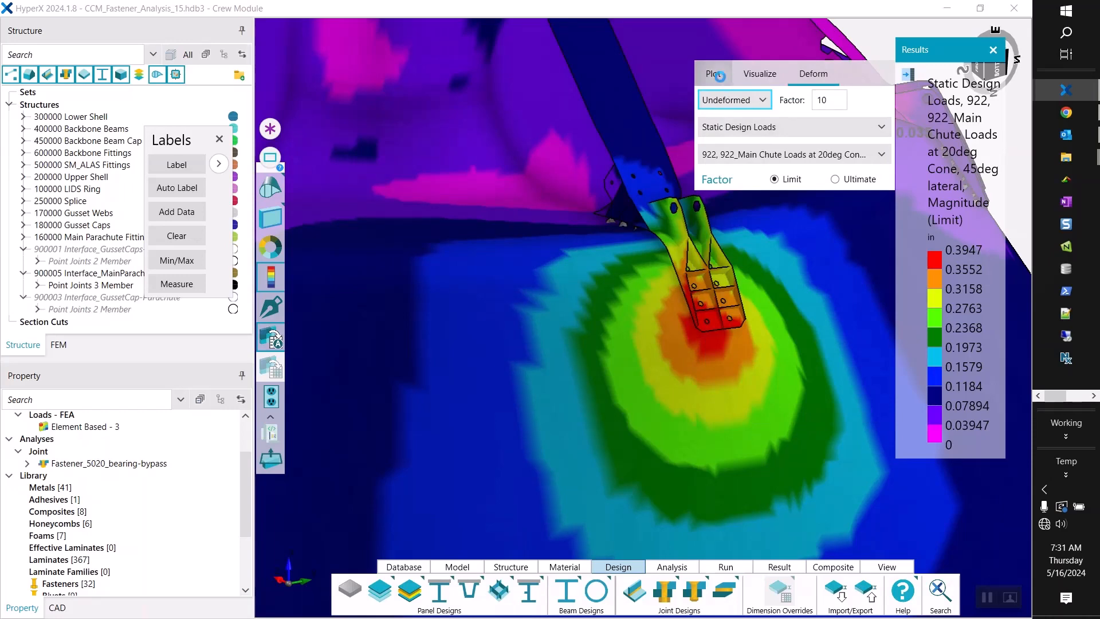
Plot the Analysis Results again to show the summary minimum margins on the whole crew module.
left_click(720, 77)
left_click(731, 108)
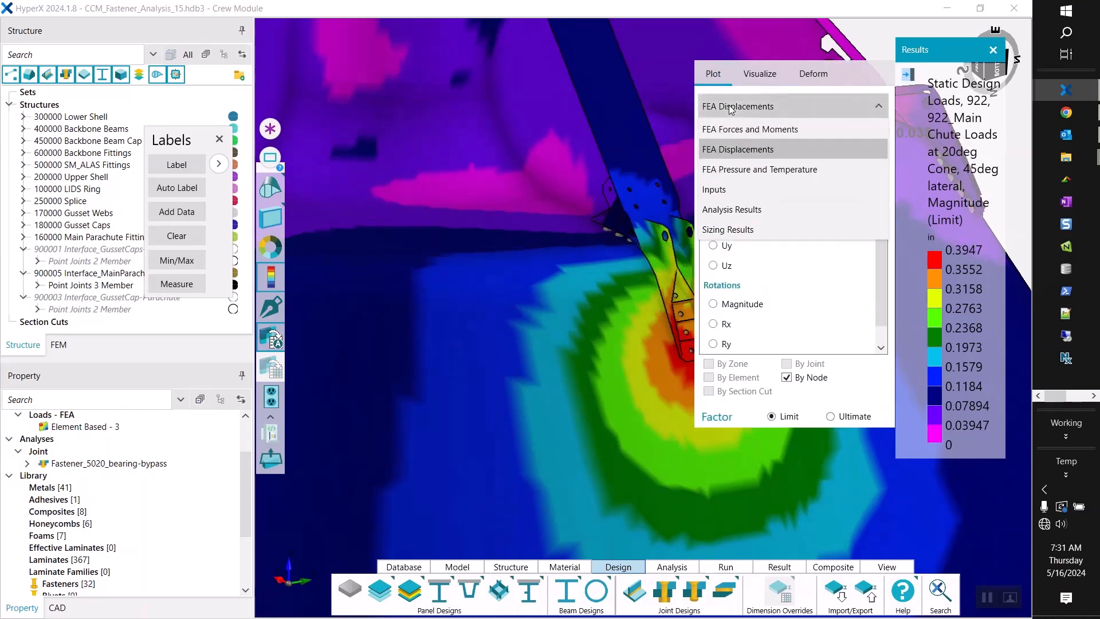
left_click(735, 209)
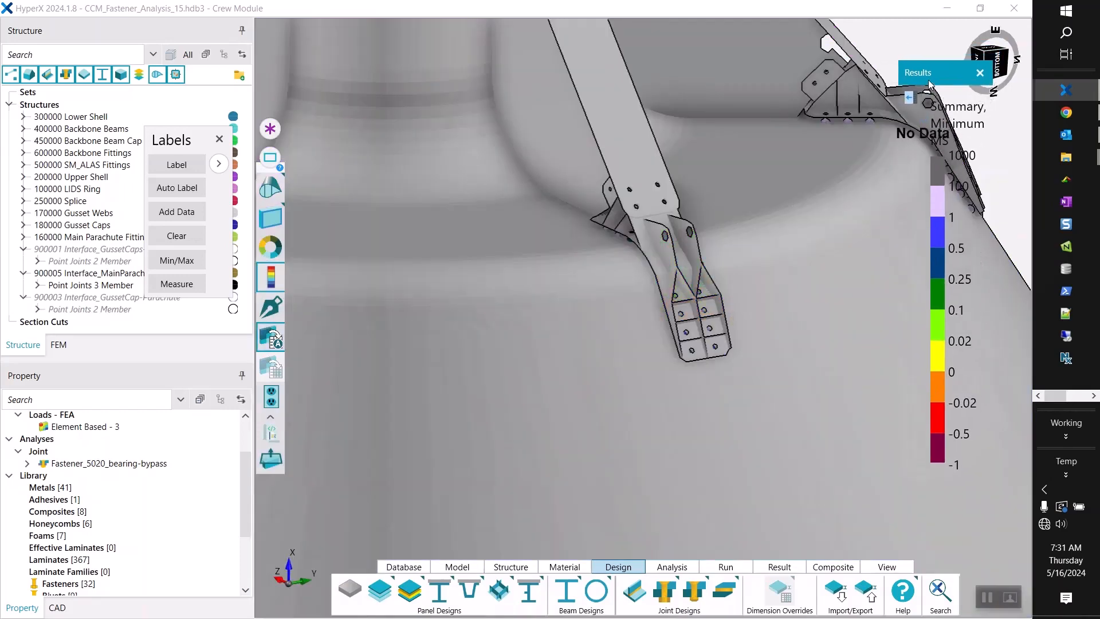
scroll(631, 294, "down", 5)
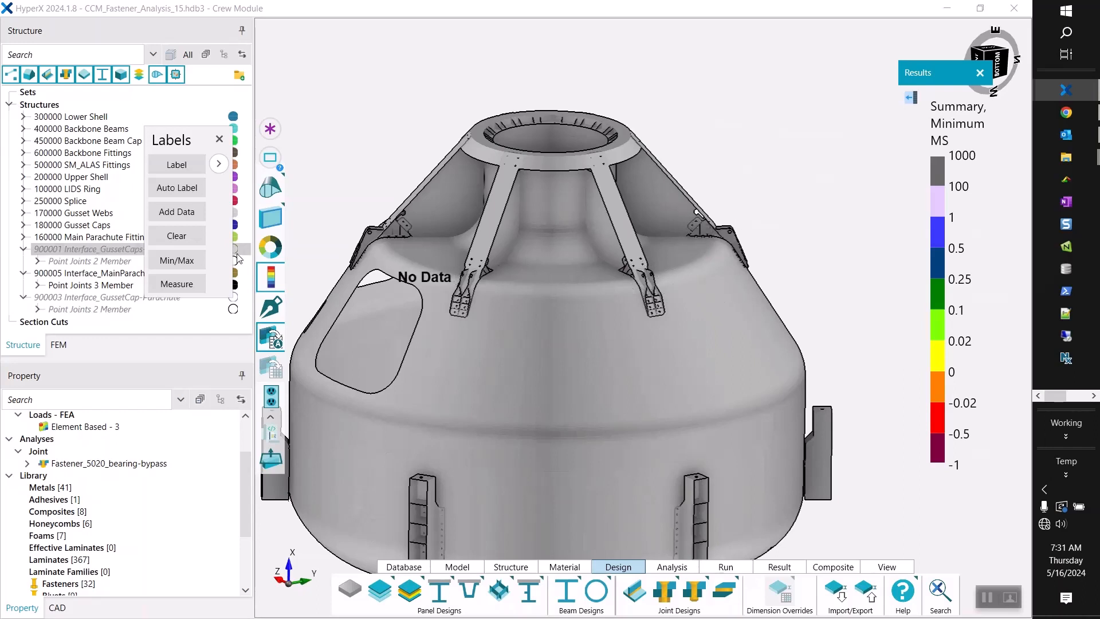
Close the label tools, hide the Interface_MainParachute joints, and show the Interface_GussetCaps-LIDS Ring and Interface_GussetCap-Parachute joints.
left_click_drag(187, 150, 294, 71)
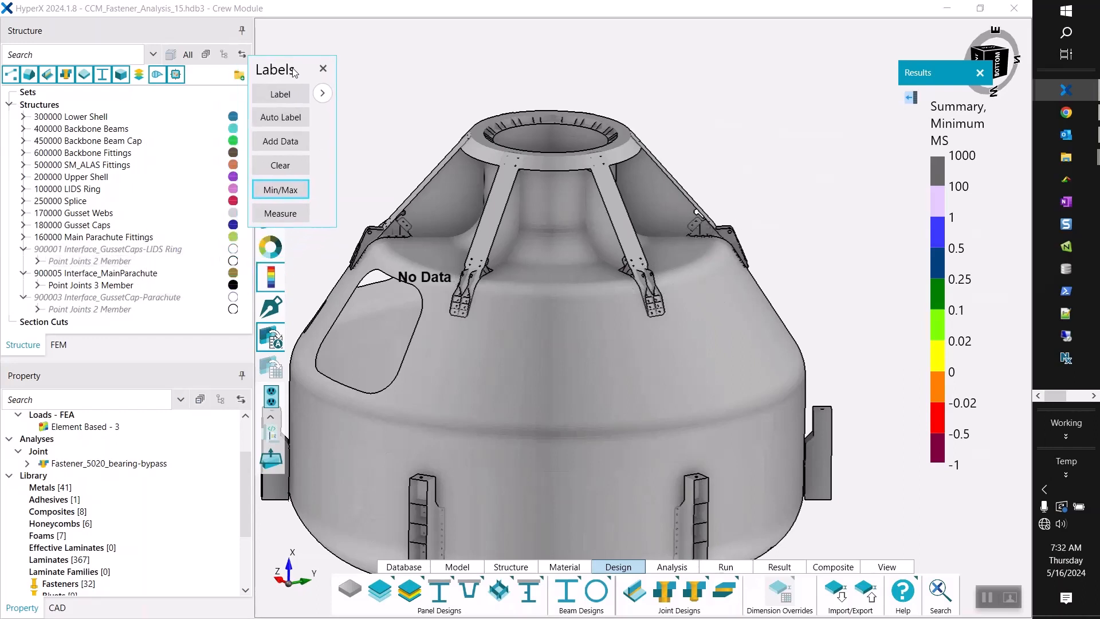
left_click(323, 69)
left_click(233, 285)
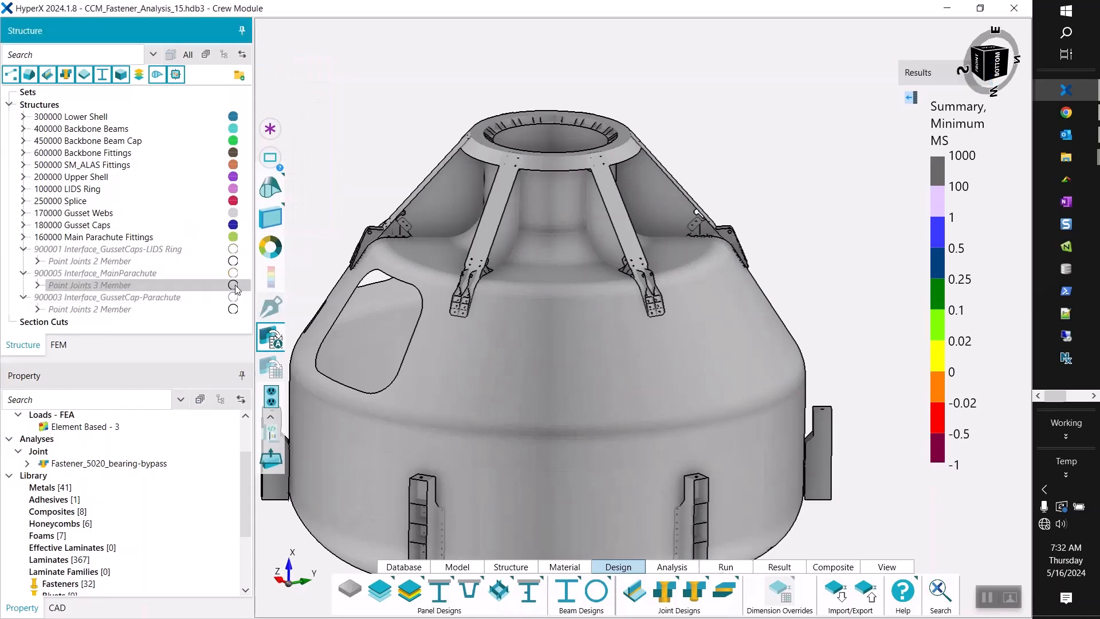
left_click(233, 261)
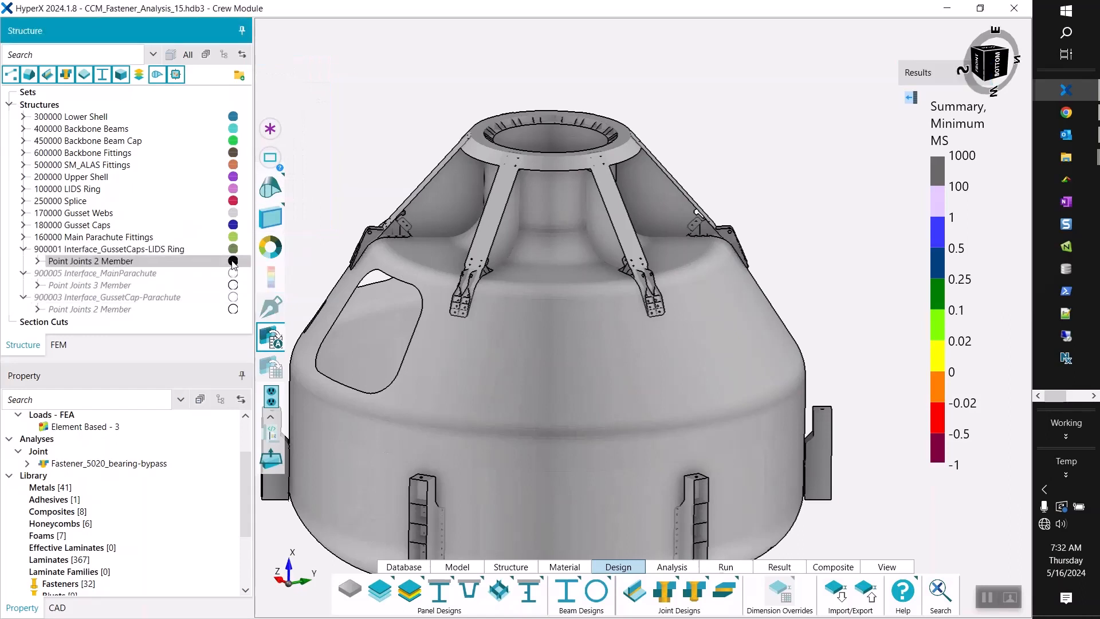
left_click(232, 309)
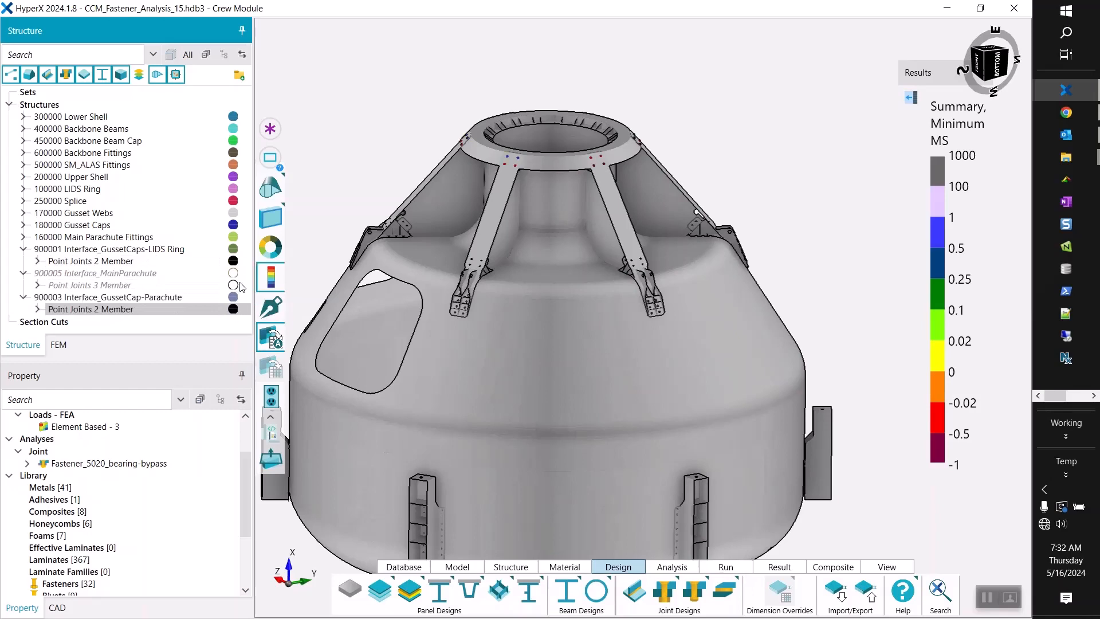
left_click(236, 285)
Examine the fastener margins where the gusset caps join the LIDS ring and the parachute fittings.
scroll(410, 156, "up", 5)
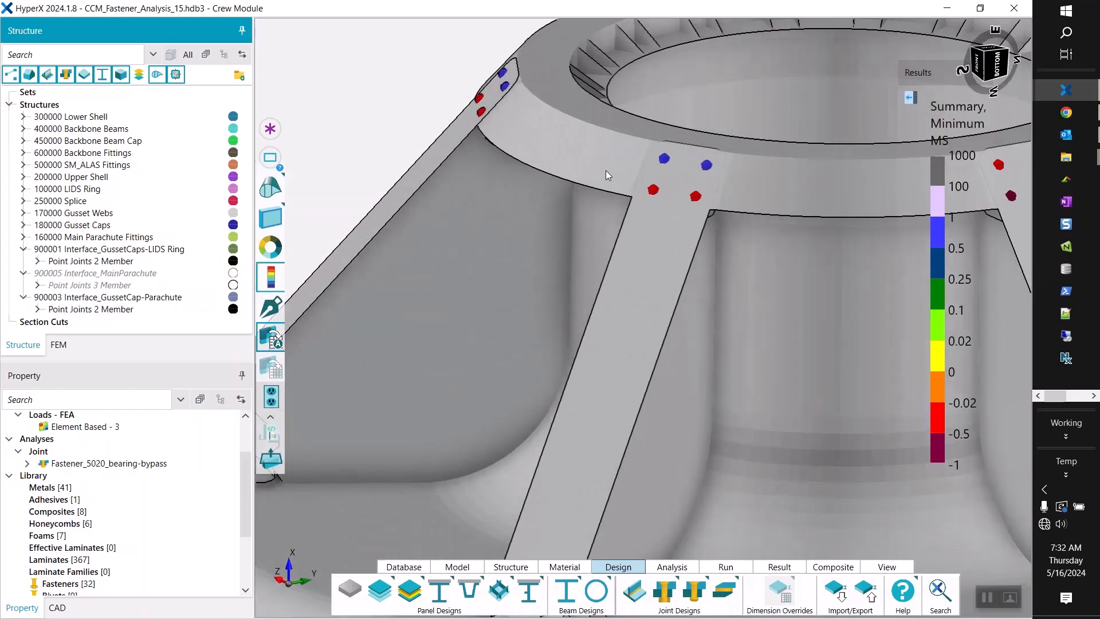
left_click_drag(621, 161, 479, 273)
scroll(479, 273, "up", 10)
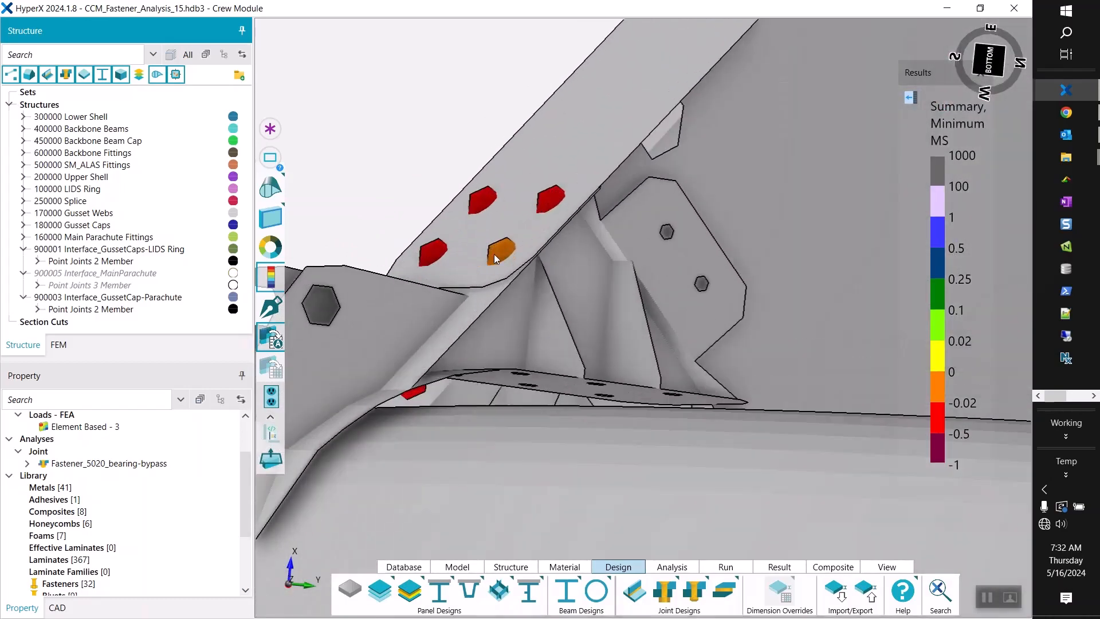
scroll(447, 245, "down", 10)
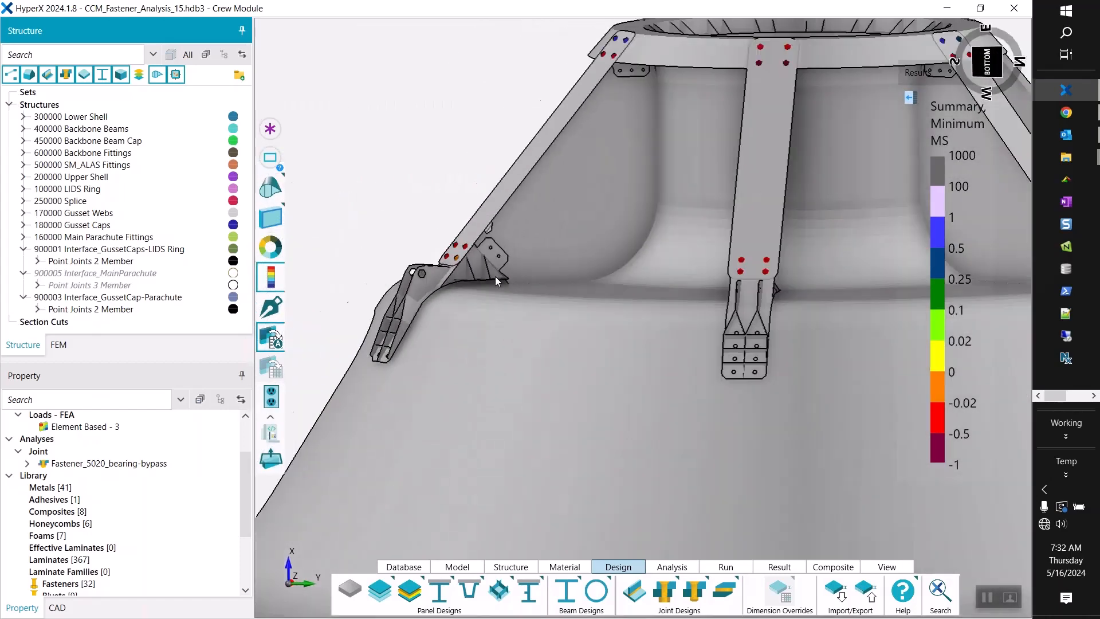
scroll(495, 276, "down", 2)
middle_click_drag(618, 195, 621, 224)
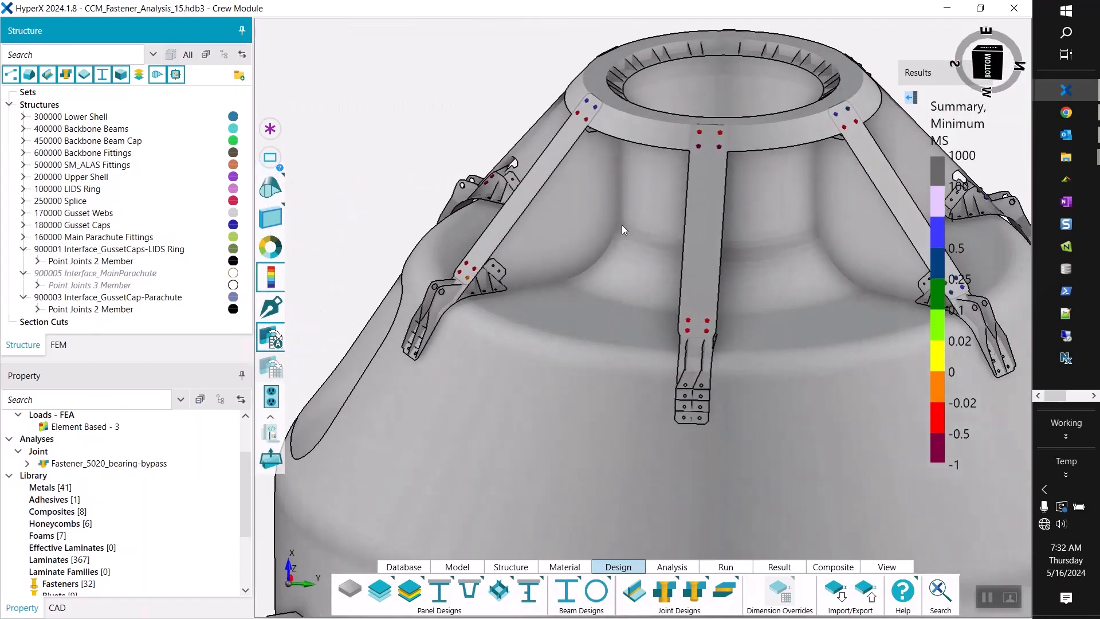
scroll(621, 225, "down", 5)
scroll(672, 161, "up", 5)
scroll(672, 160, "up", 3)
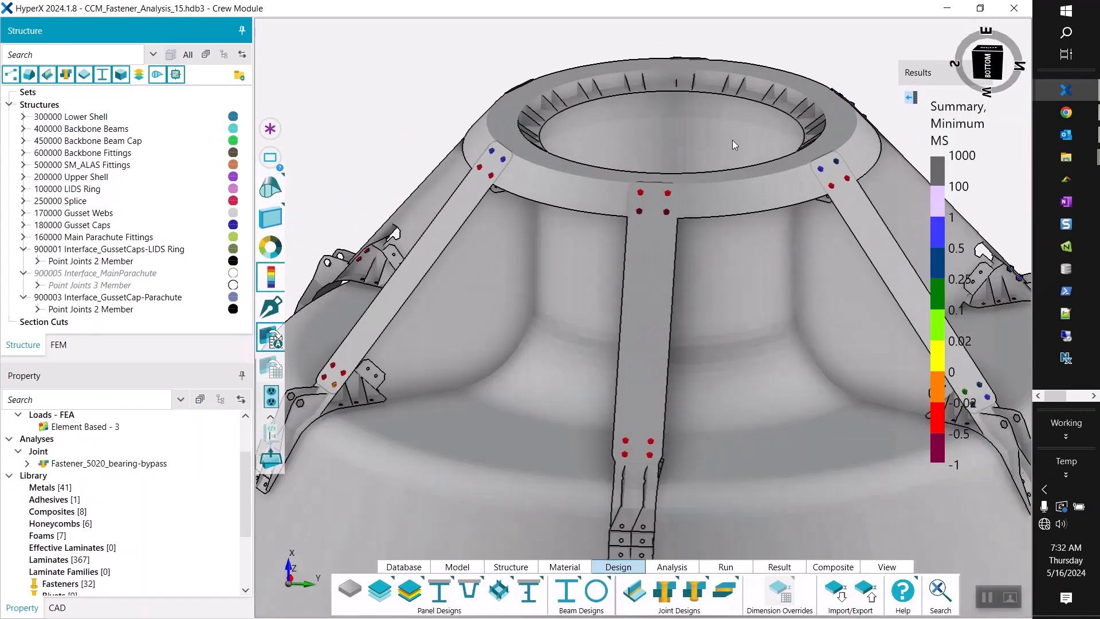
Label the minimum and maximum margins among the displayed gusset cap joints.
left_click(916, 121)
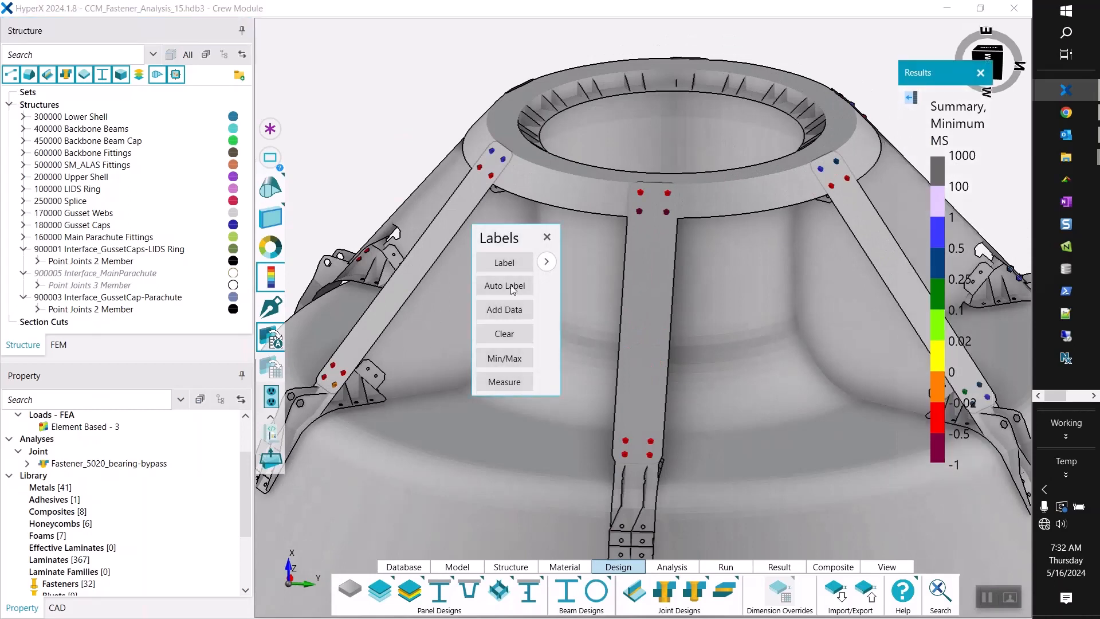
left_click_drag(506, 238, 319, 54)
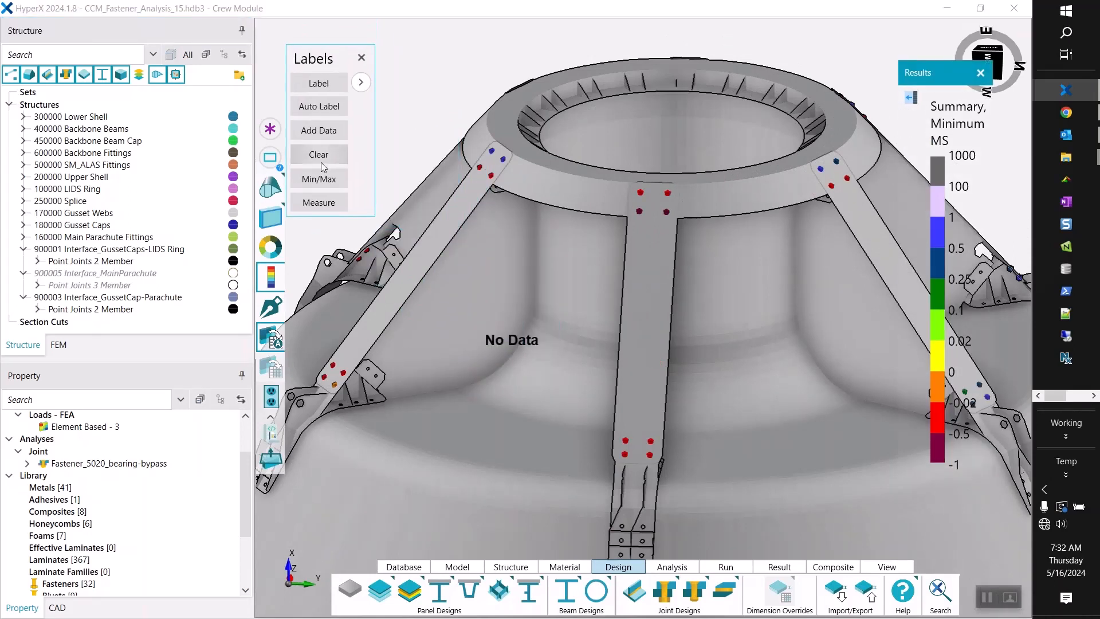
left_click(323, 181)
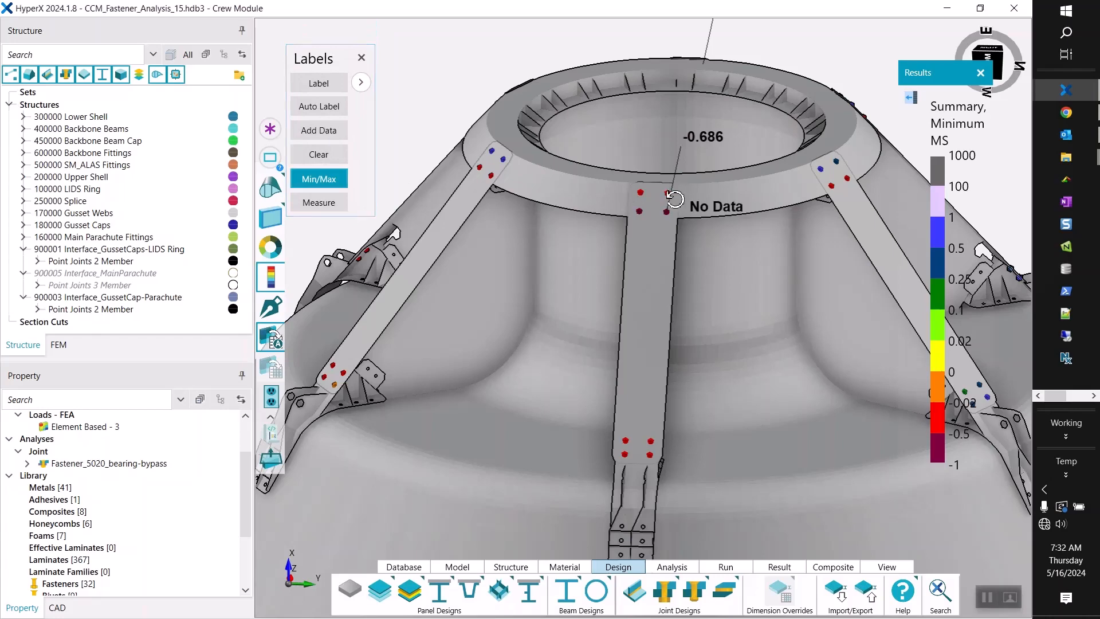
scroll(701, 190, "up", 2)
scroll(694, 194, "down", 2)
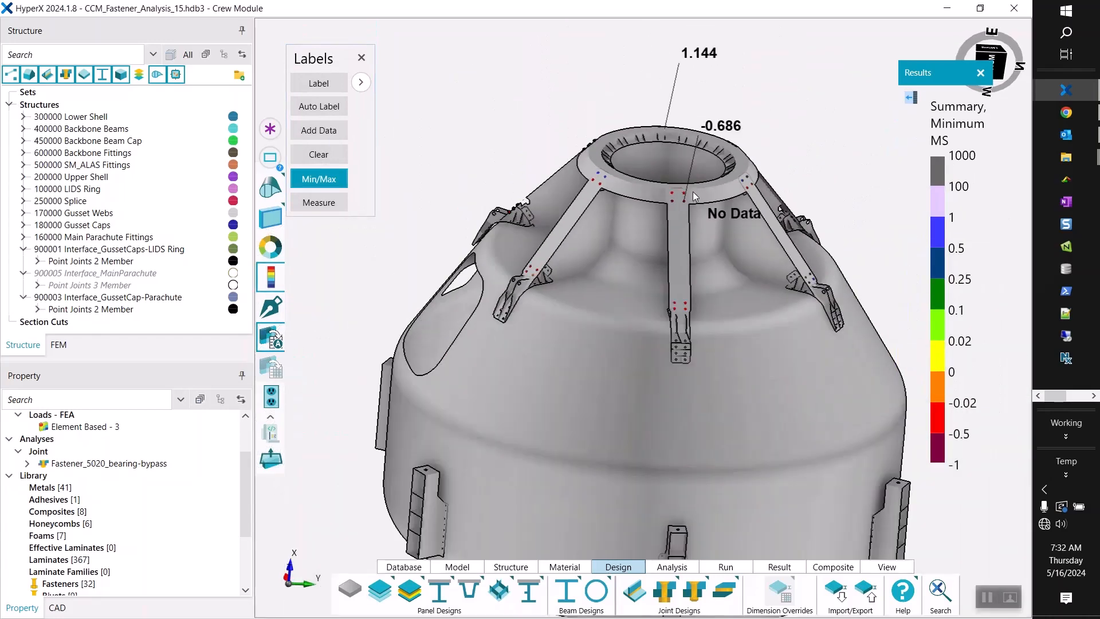
Bring up the Analysis Results for the minimum-margin fastener where the central gusset cap meets the LIDS ring.
scroll(693, 191, "up", 2)
scroll(659, 204, "down", 2)
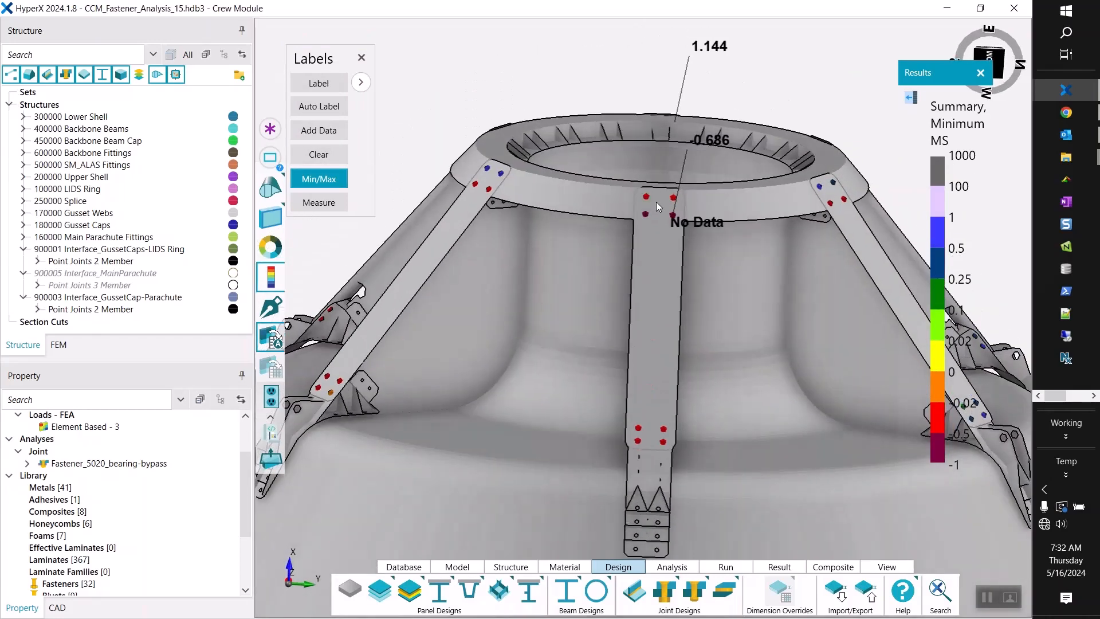
scroll(659, 208, "up", 3)
scroll(683, 222, "up", 1)
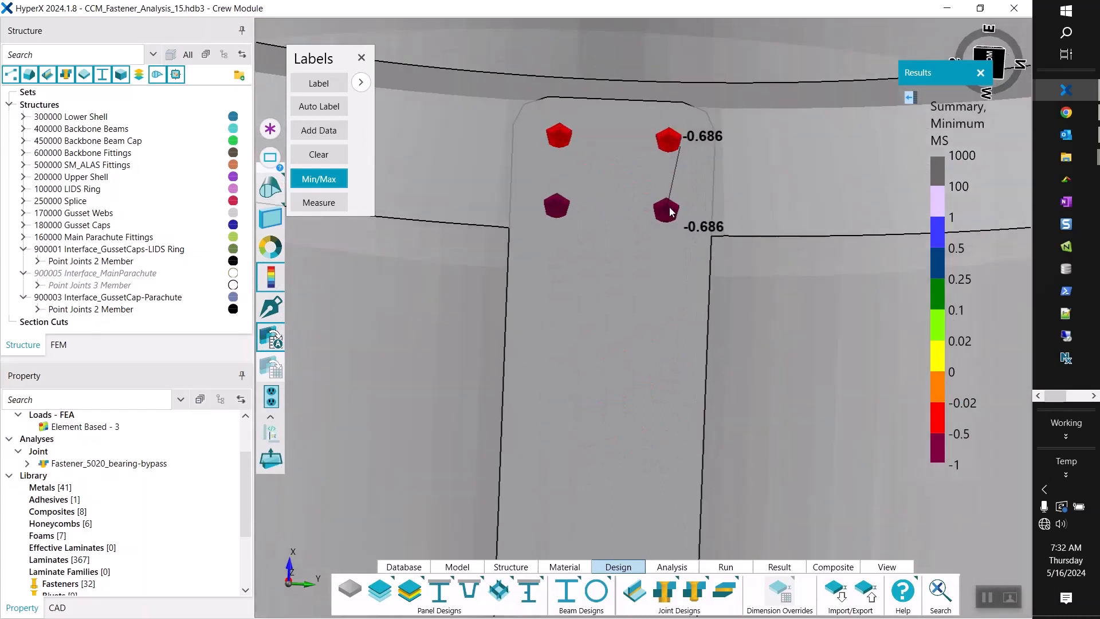
left_click(669, 207)
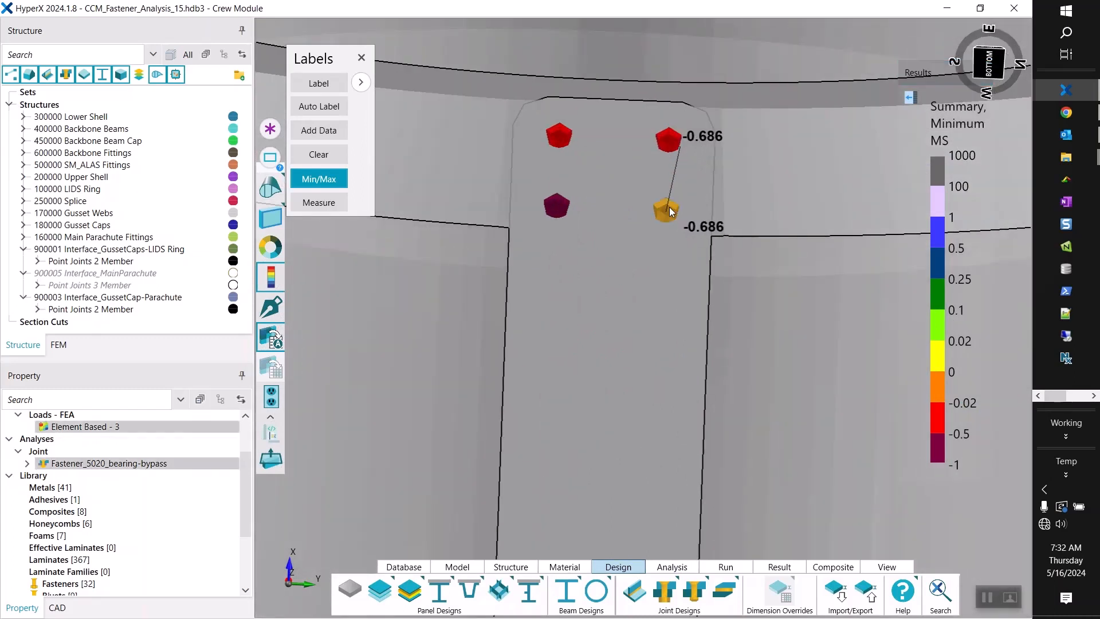
right_click(669, 208)
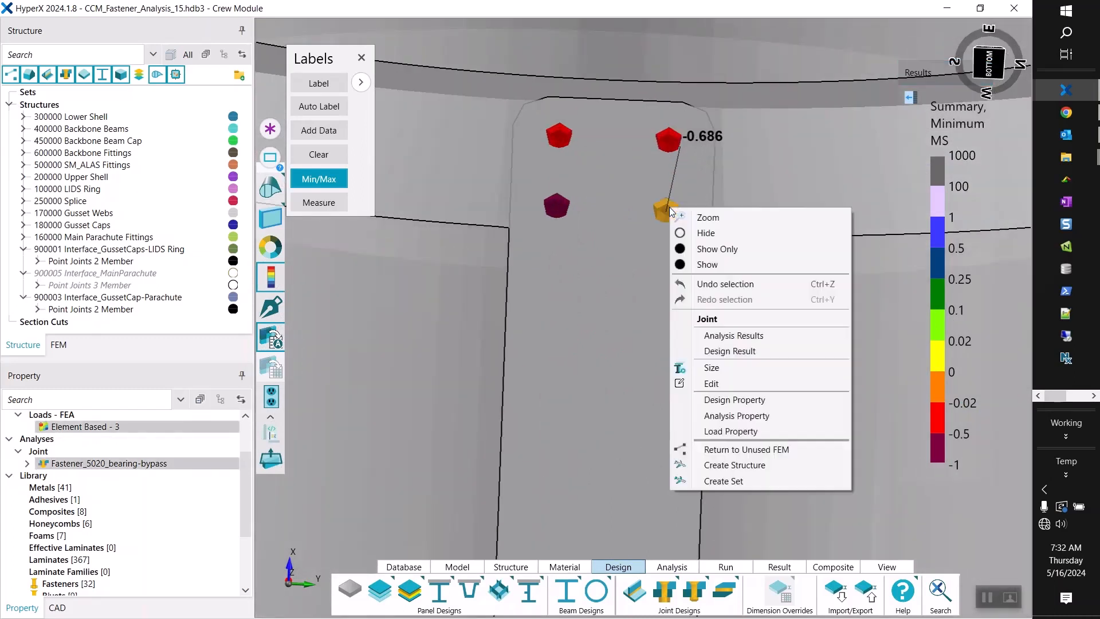
left_click(751, 338)
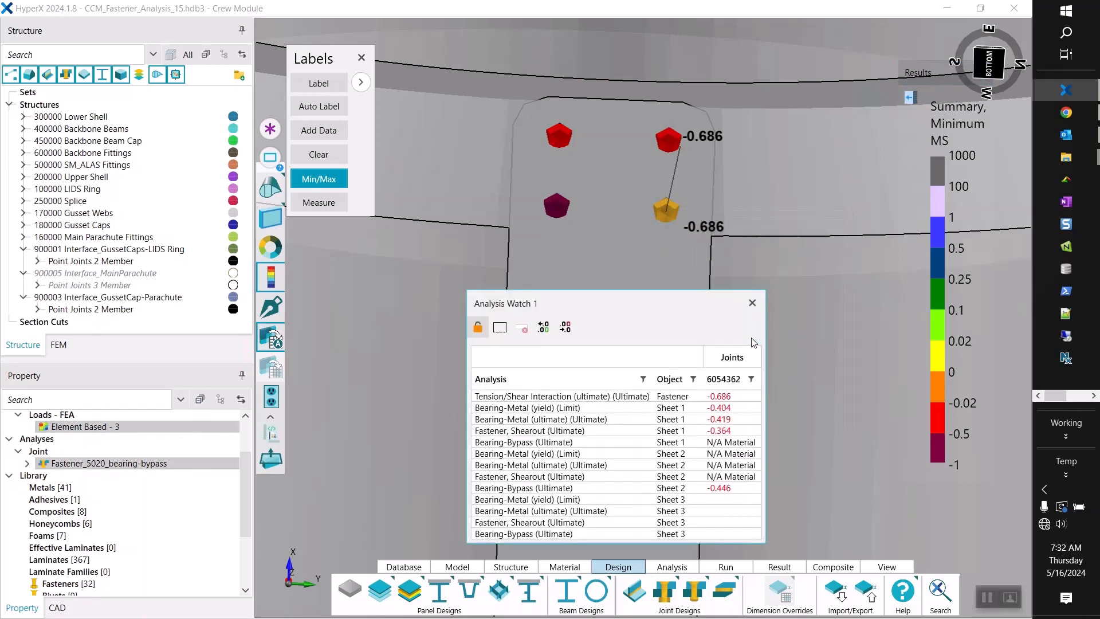
Examine the joint's tension/shear interaction, bearing, shearout and bearing-bypass margins for the fastener and sheets, and close the analysis watch.
left_click_drag(617, 302, 534, 56)
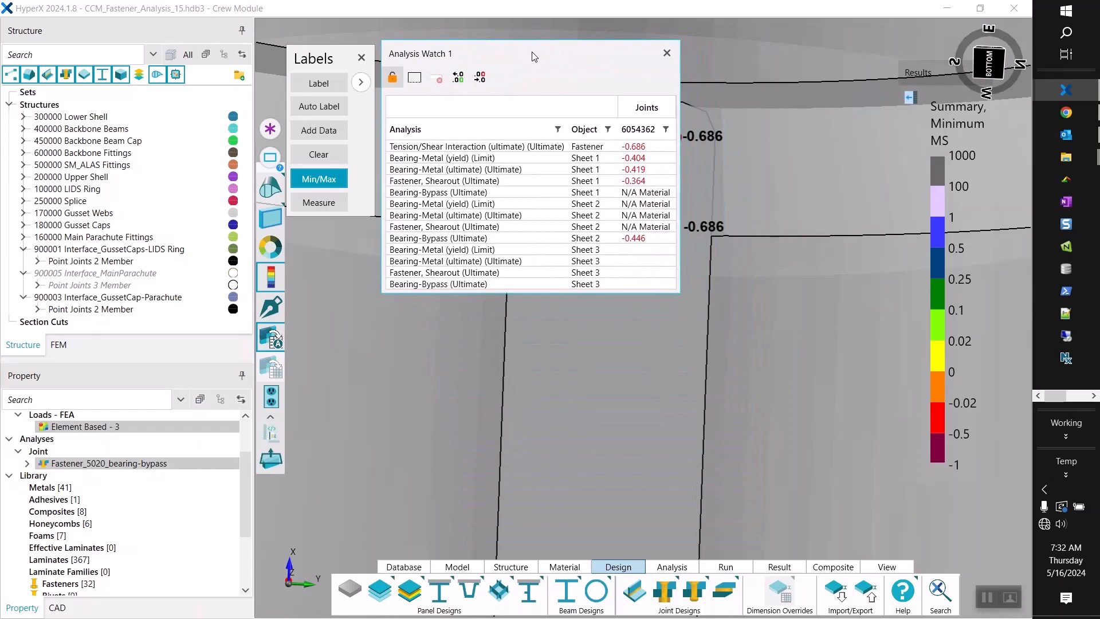
left_click_drag(532, 55, 697, 43)
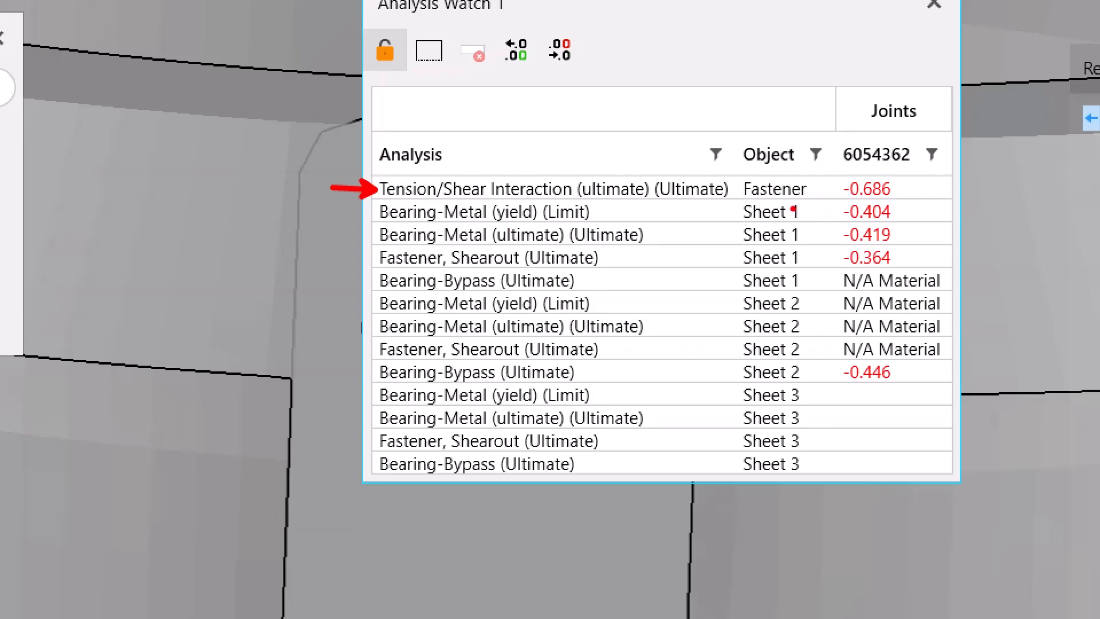
left_click_drag(803, 202, 803, 261)
mouse_move(370, 362)
left_mouse_down()
mouse_move(737, 398)
mouse_move(924, 387)
left_mouse_up()
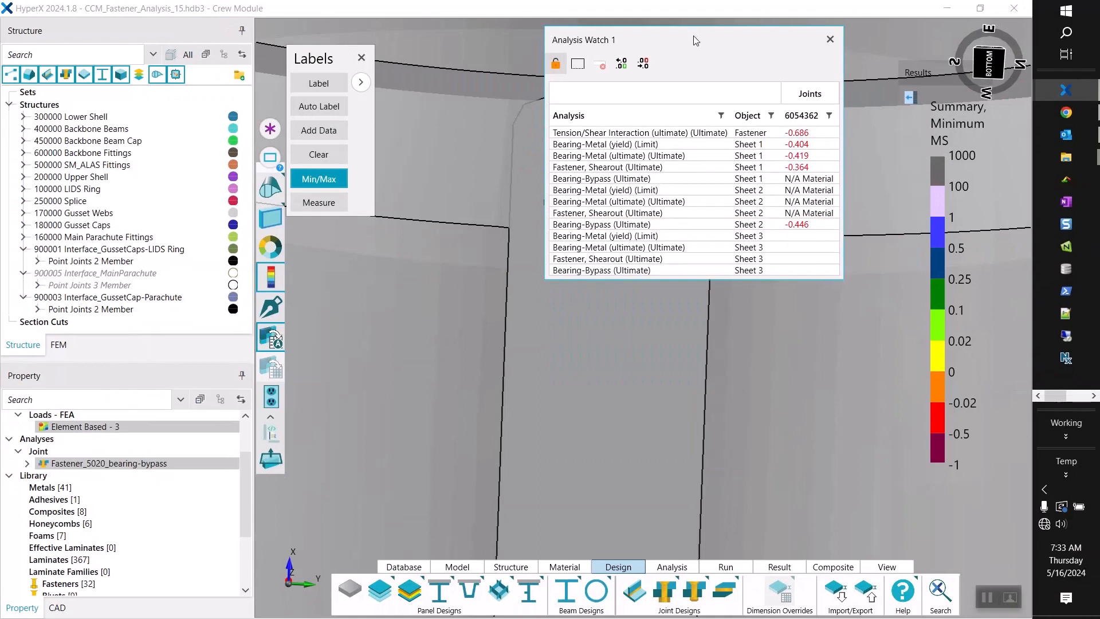
left_click_drag(695, 40, 370, 94)
left_click(505, 92)
Enlarge the property list and open the Single-Shear_Sizing_Advanced fastened joint design for editing.
left_click_drag(247, 492, 246, 456)
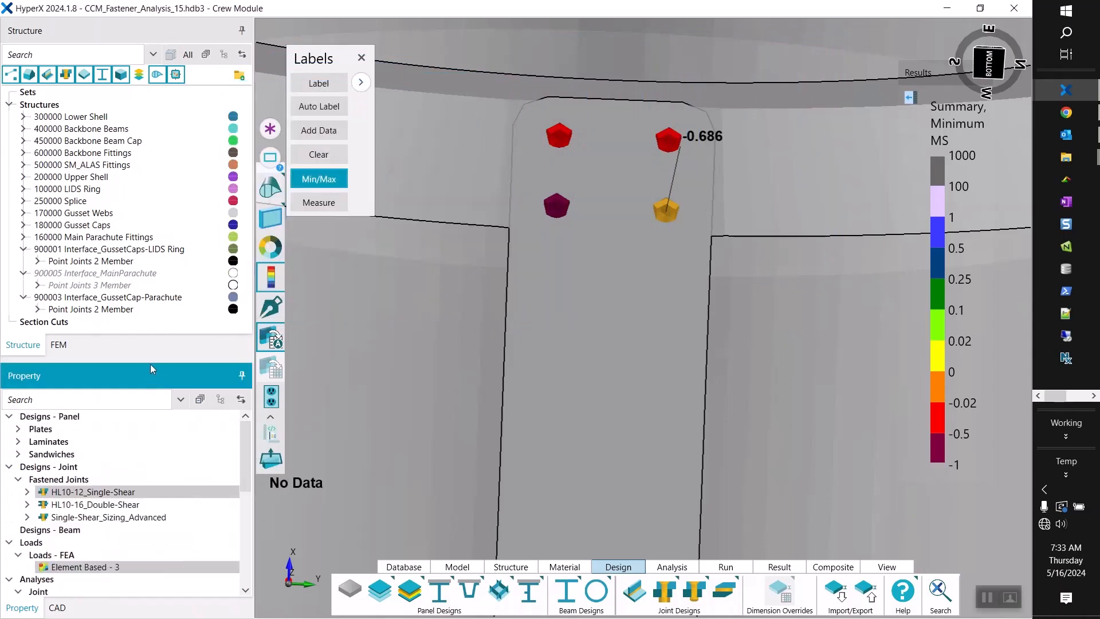
left_click_drag(155, 356, 167, 190)
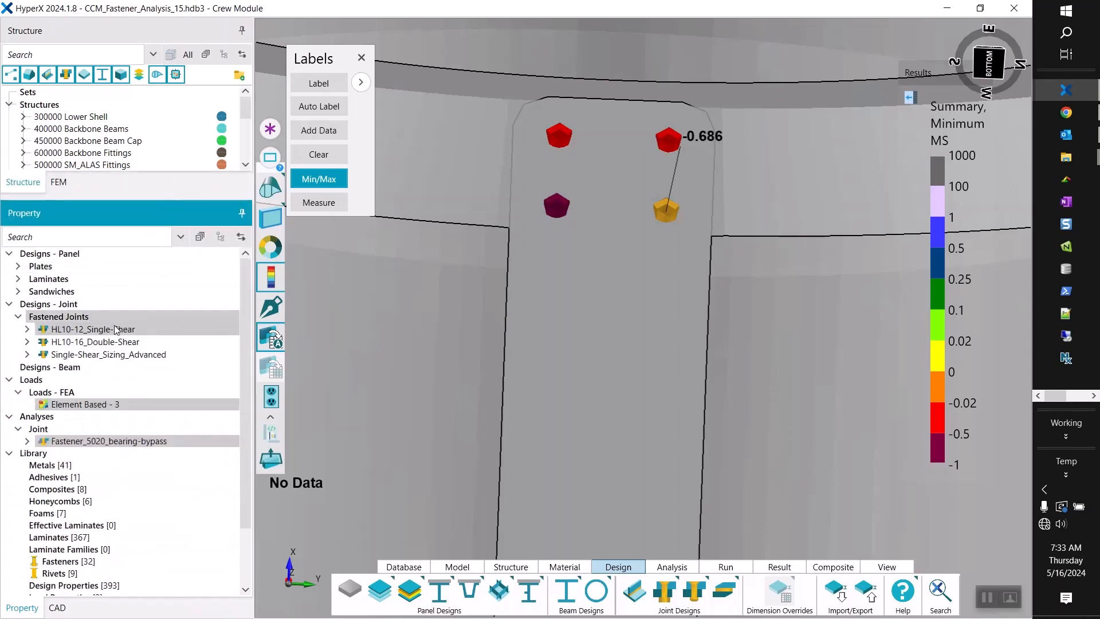
left_click(95, 360)
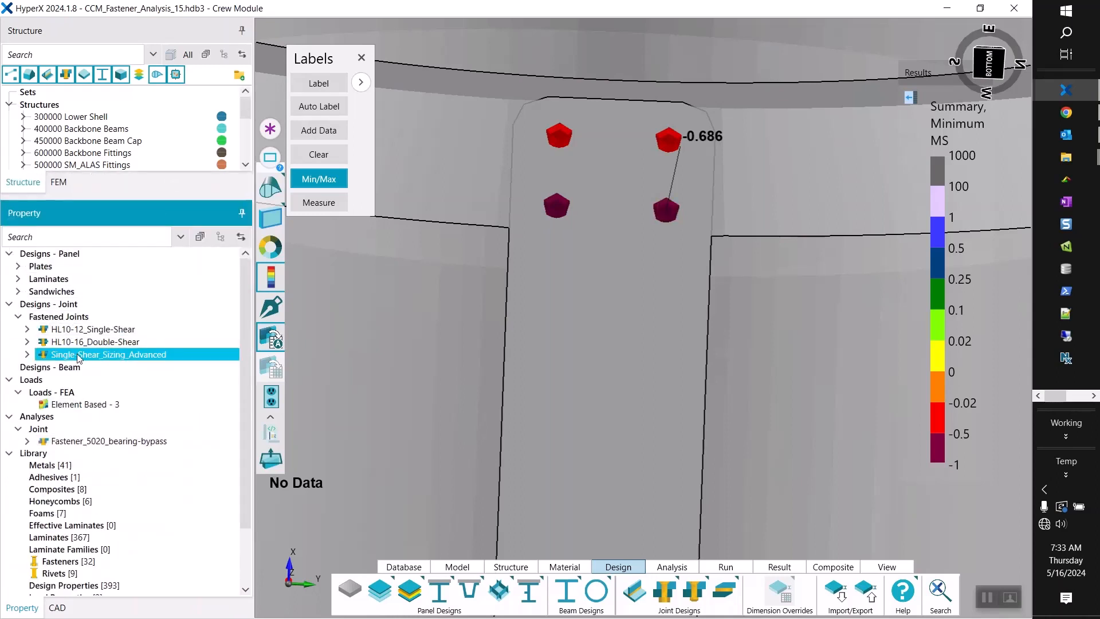
right_click(102, 359)
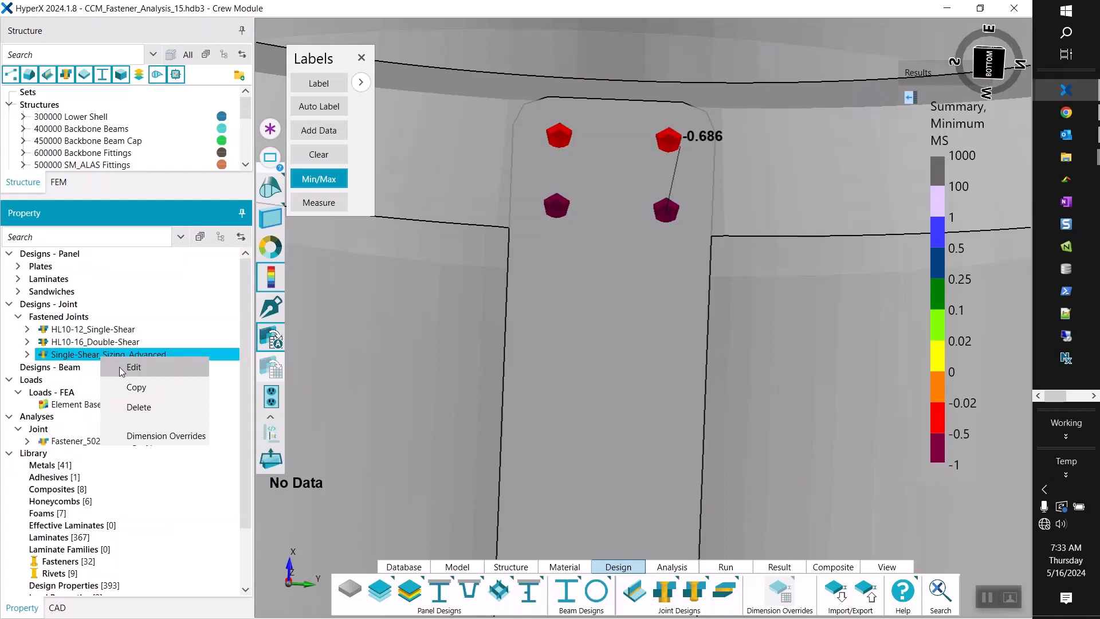
left_click(122, 369)
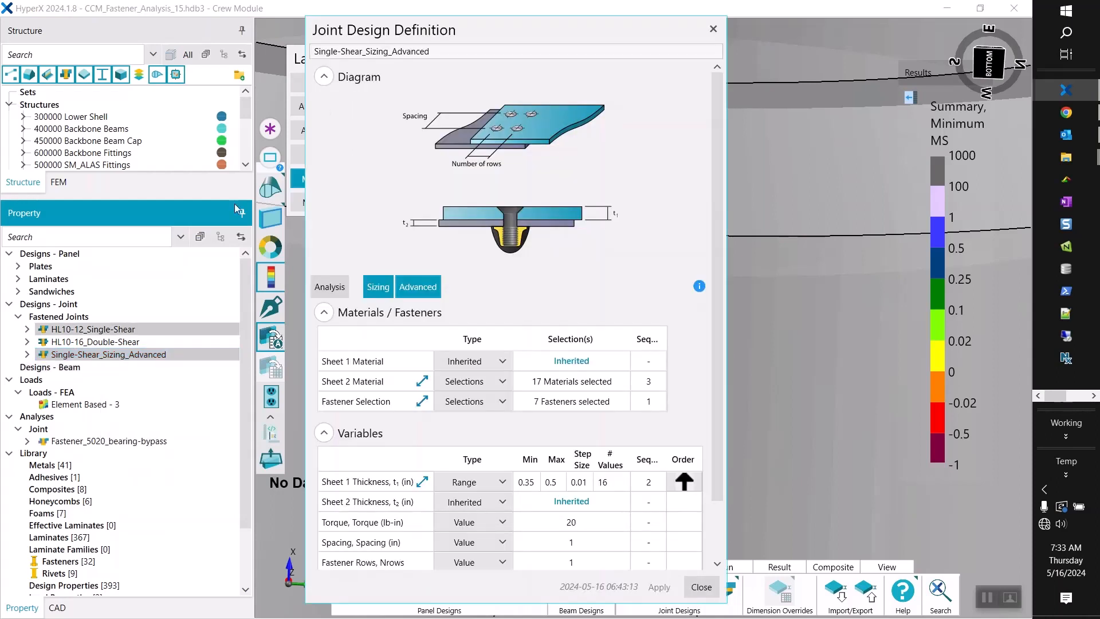
left_click_drag(393, 32, 444, 17)
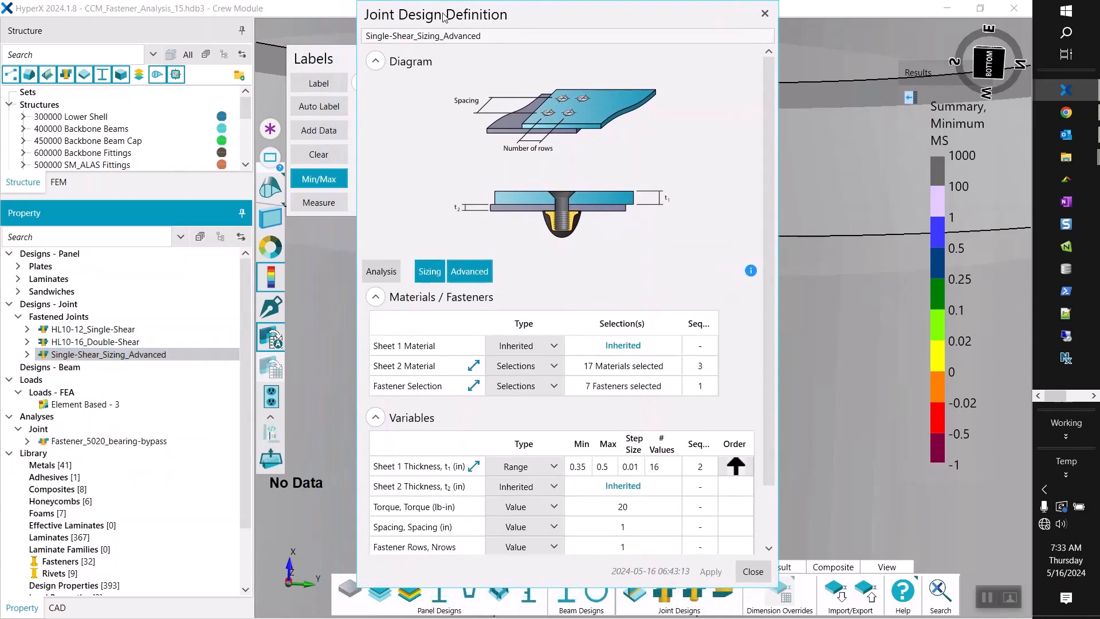
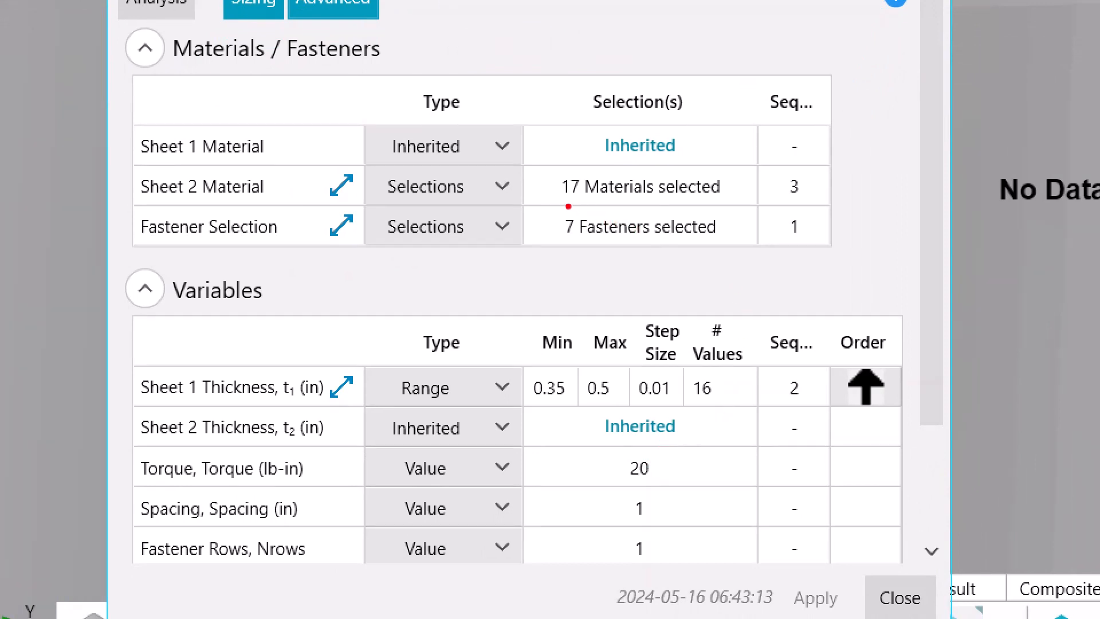
Review the Sheet 2 material, fastener and Sheet 1 thickness candidates and their sizing sequence in the advanced single-shear joint design.
left_click_drag(568, 205, 721, 204)
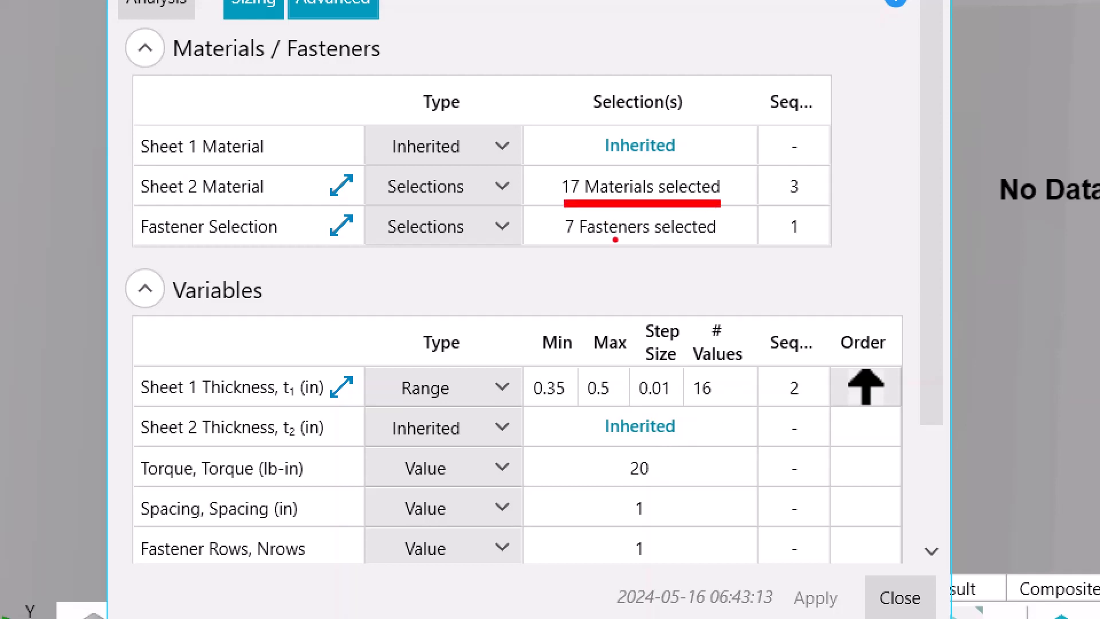
left_click_drag(566, 246, 738, 244)
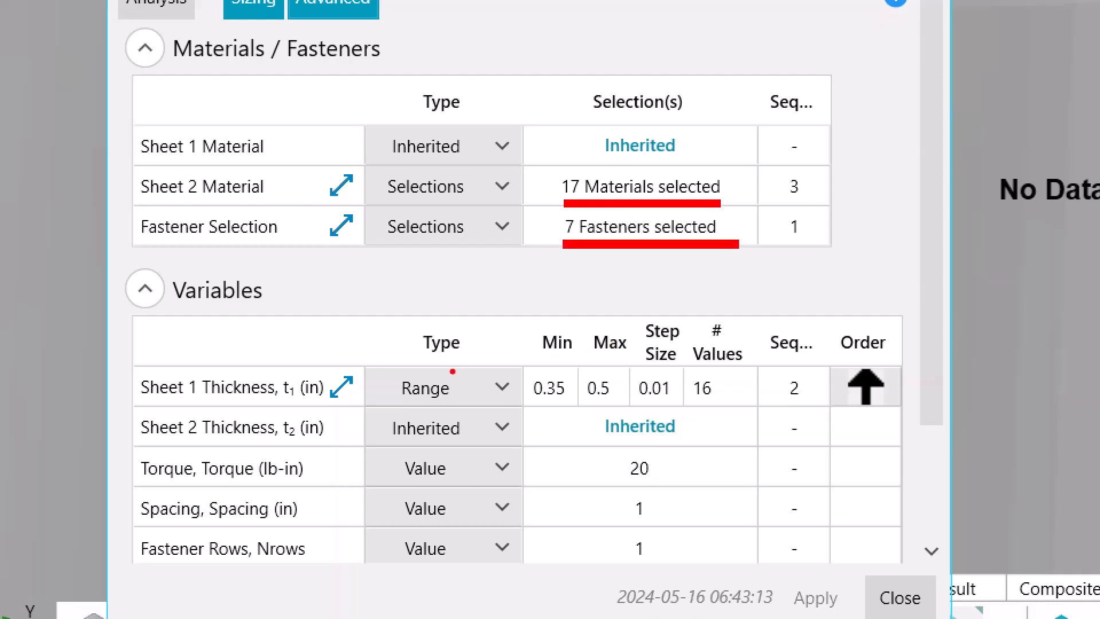
mouse_move(522, 366)
left_mouse_down()
mouse_move(664, 403)
mouse_move(760, 408)
left_mouse_up()
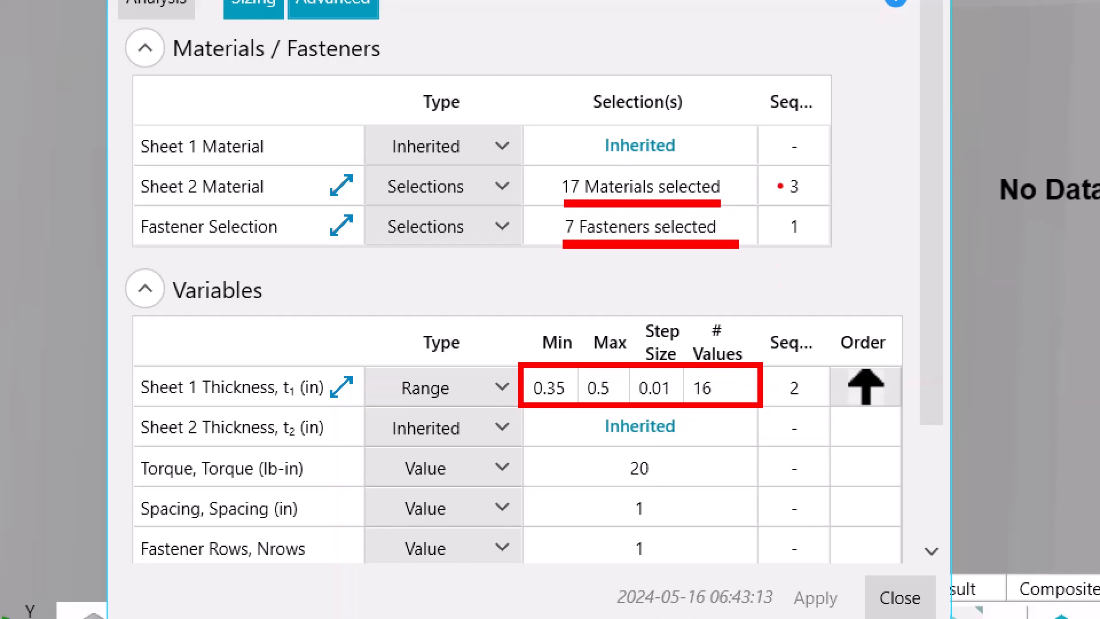
left_click_drag(796, 88, 812, 31, "ctrl+shift")
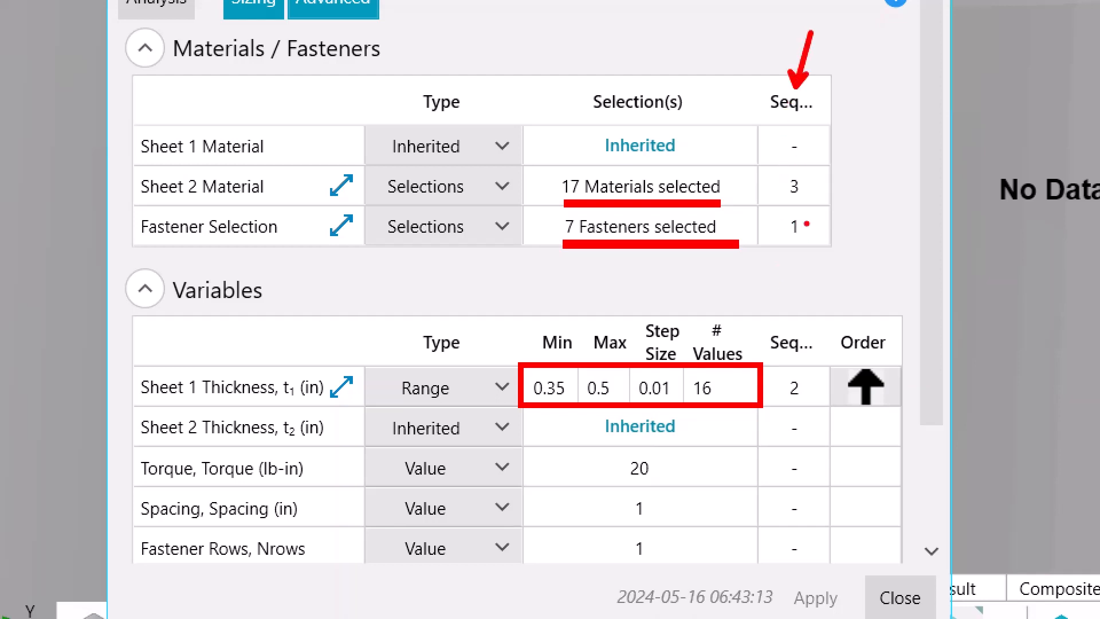
left_click_drag(805, 224, 845, 225, "ctrl+shift")
left_click_drag(812, 377, 831, 341, "ctrl+shift")
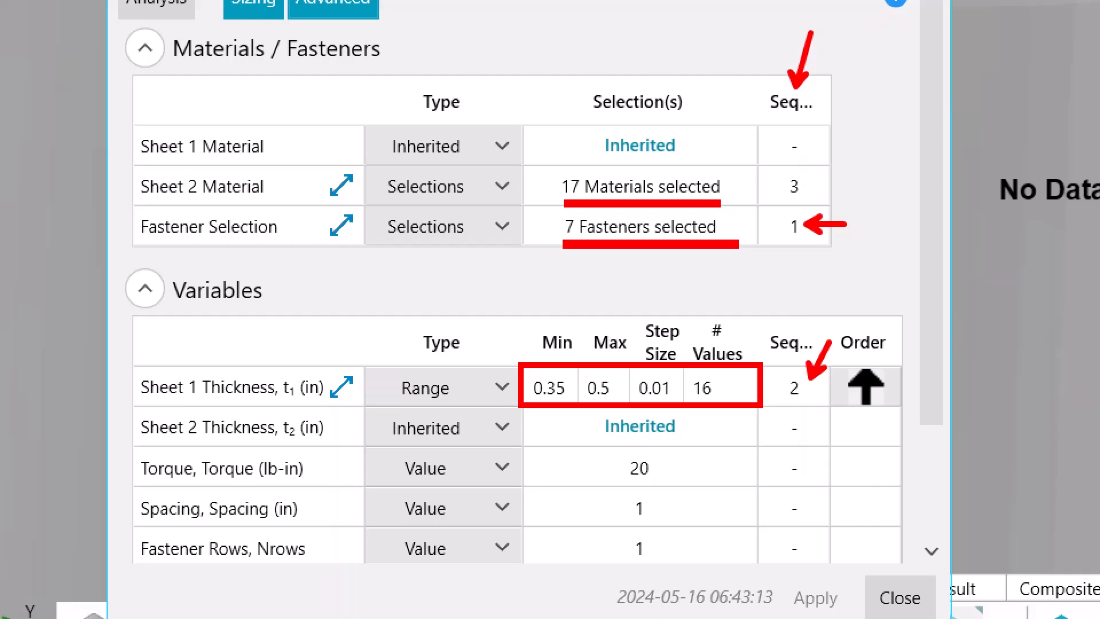
left_click_drag(815, 184, 855, 159, "ctrl+shift")
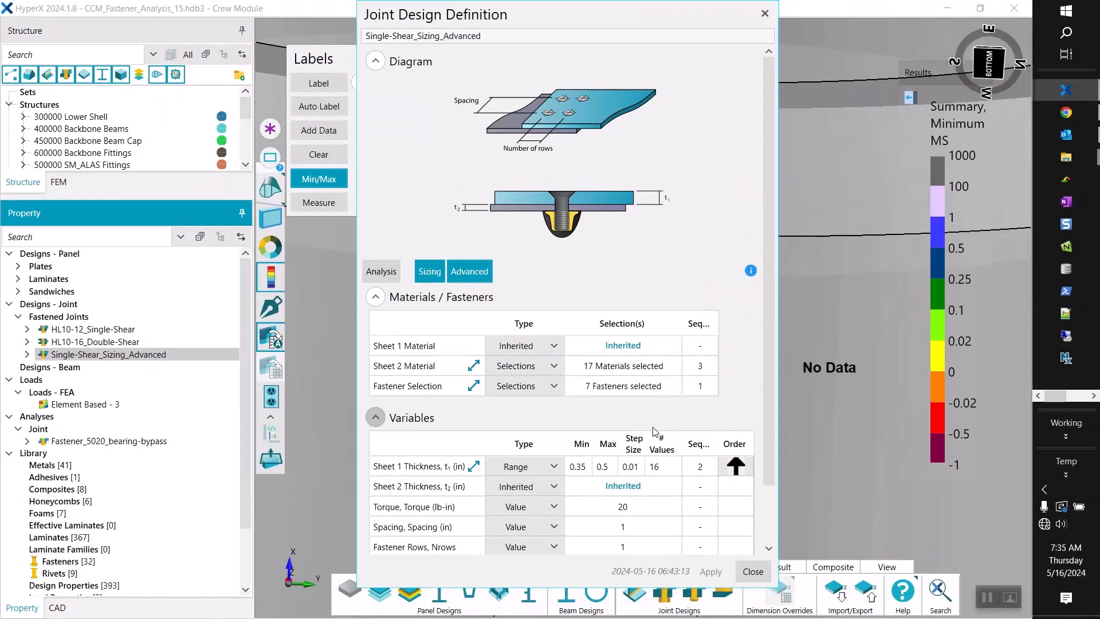
scroll(451, 189, "down", 3)
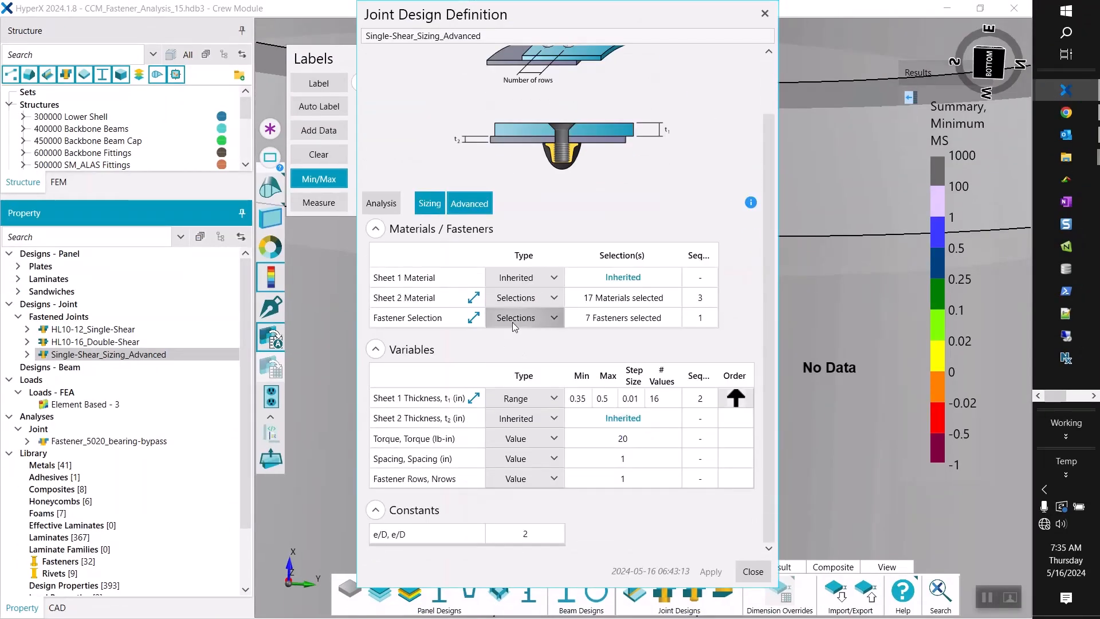
Bring up the Fastener Selection candidates, examine the order of the HL and Inco 718 fasteners, and accept the list.
right_click(589, 322)
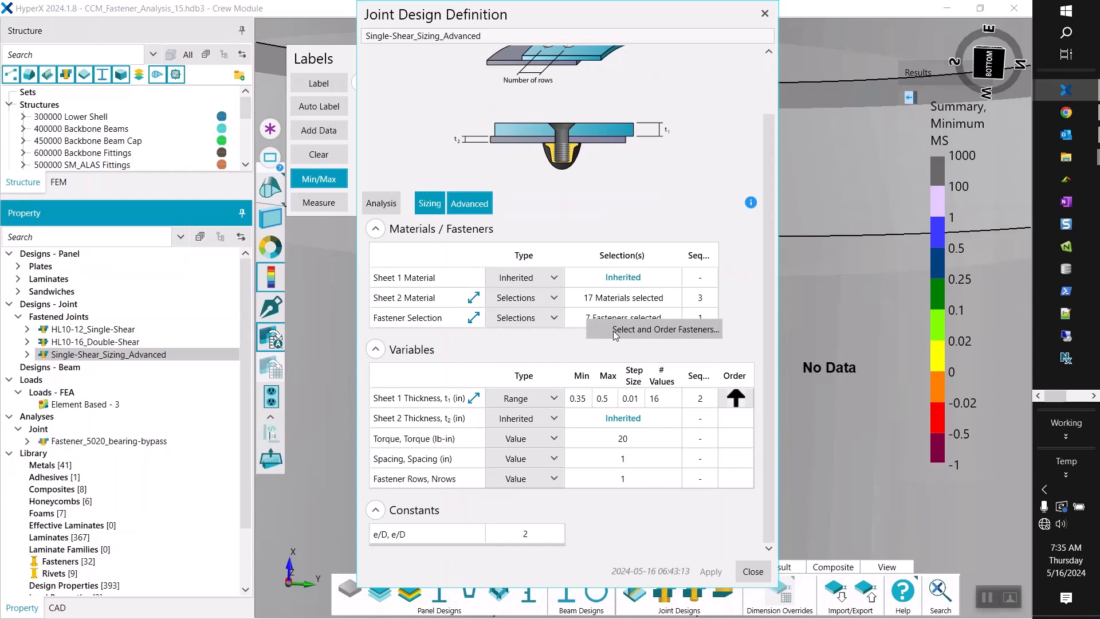
left_click(615, 335)
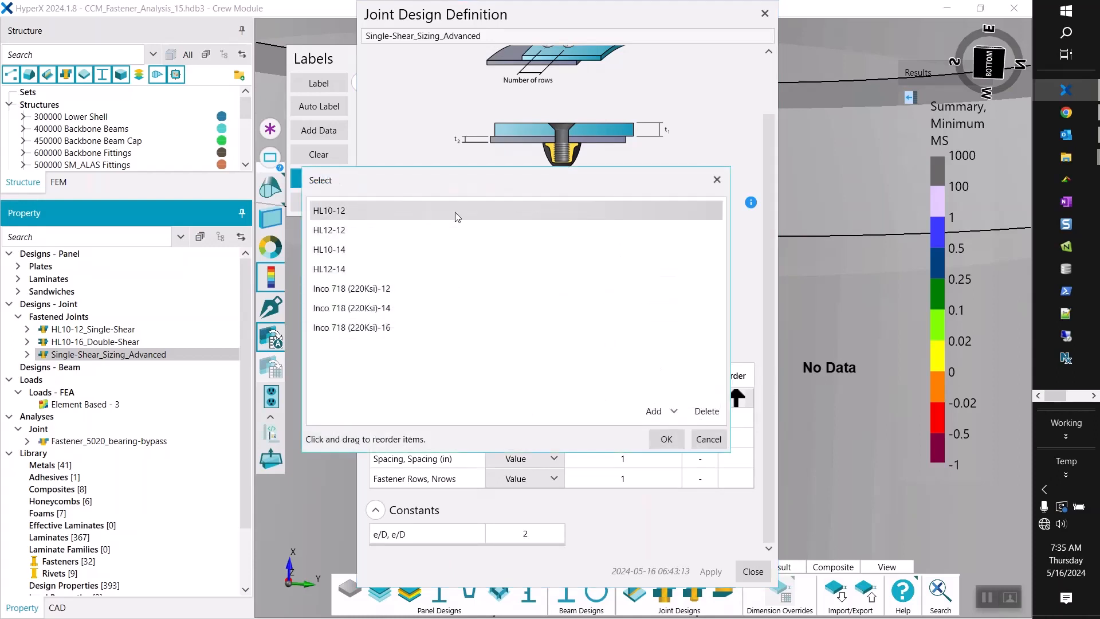
left_click_drag(455, 184, 716, 88)
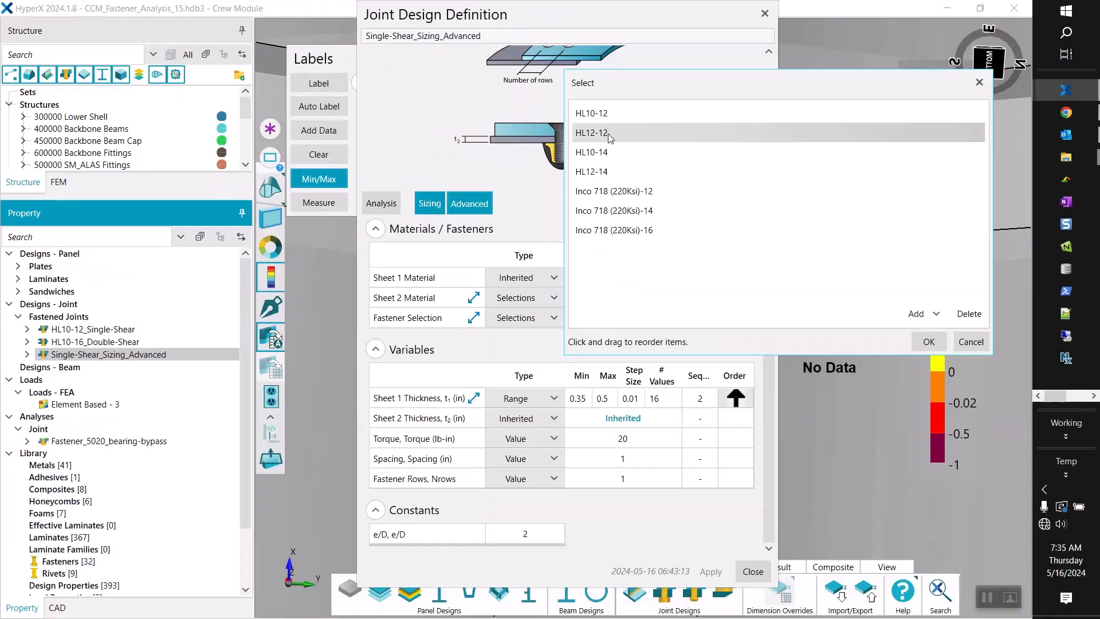
left_click_drag(520, 181, 525, 238)
left_click_drag(612, 164, 612, 136)
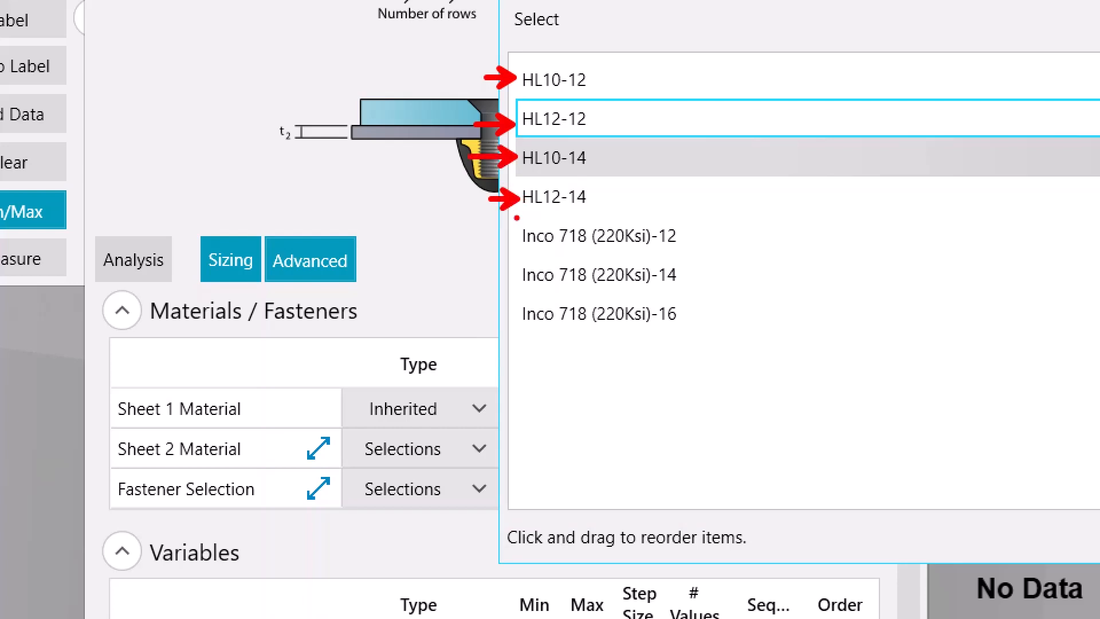
left_click_drag(515, 216, 699, 332, "ctrl")
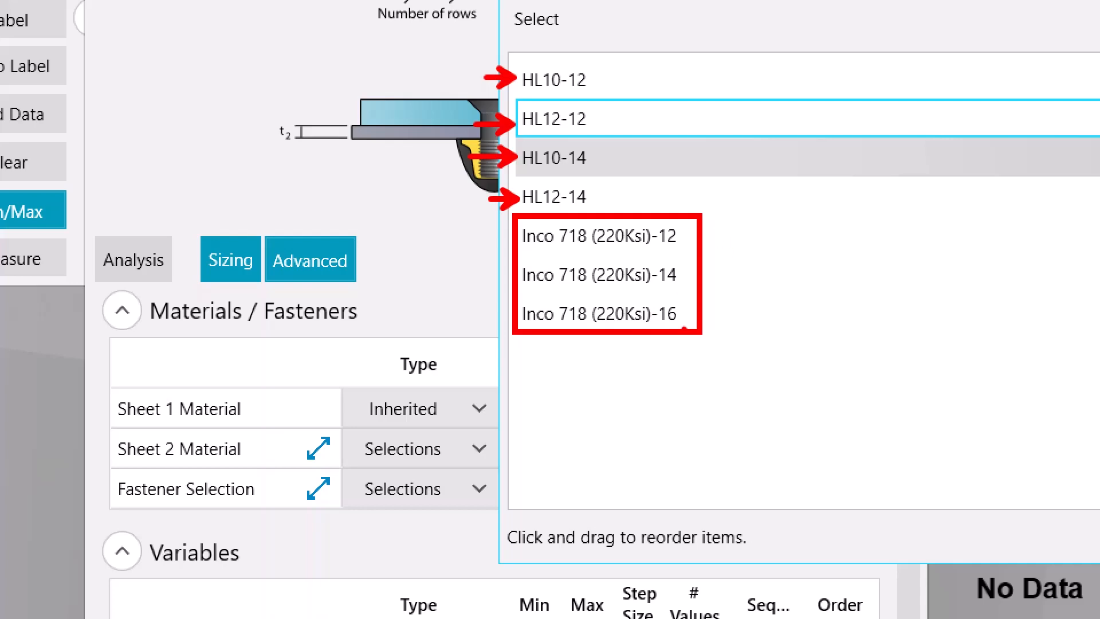
key("Escape")
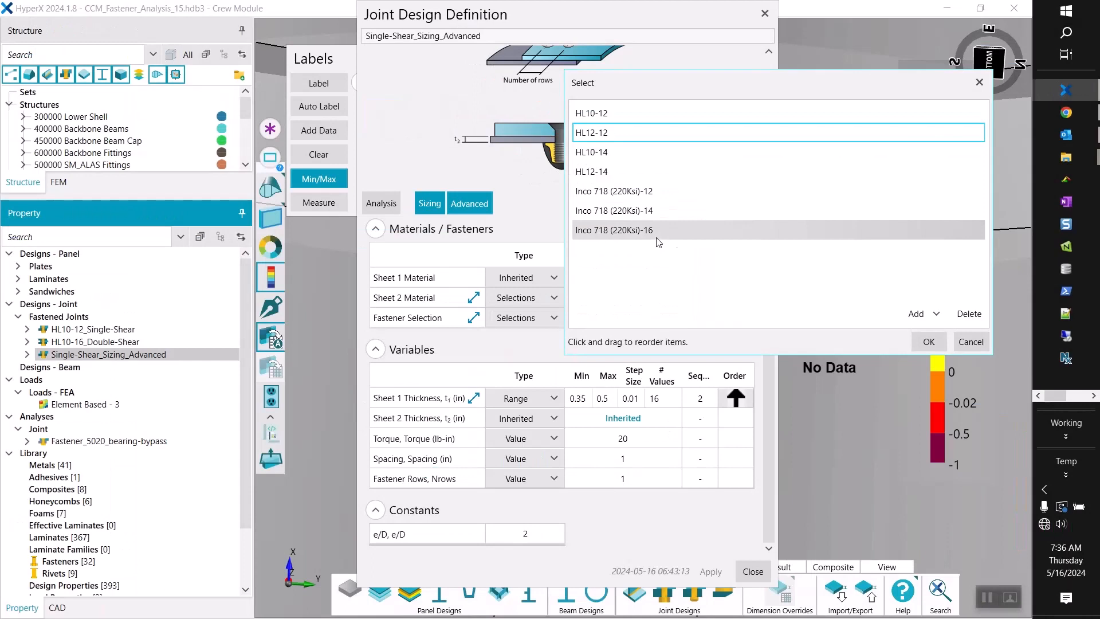
left_click(928, 342)
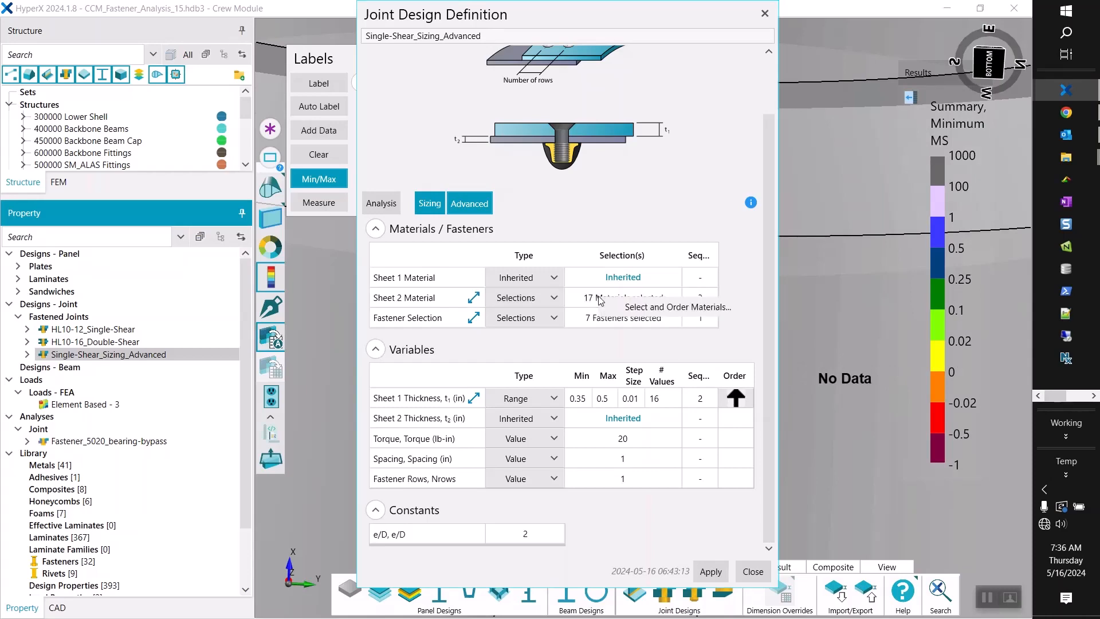
Review and accept the ordered Sheet 2 material candidates, then apply the joint design definition and close it.
left_click(615, 305)
left_click_drag(483, 179, 648, 61)
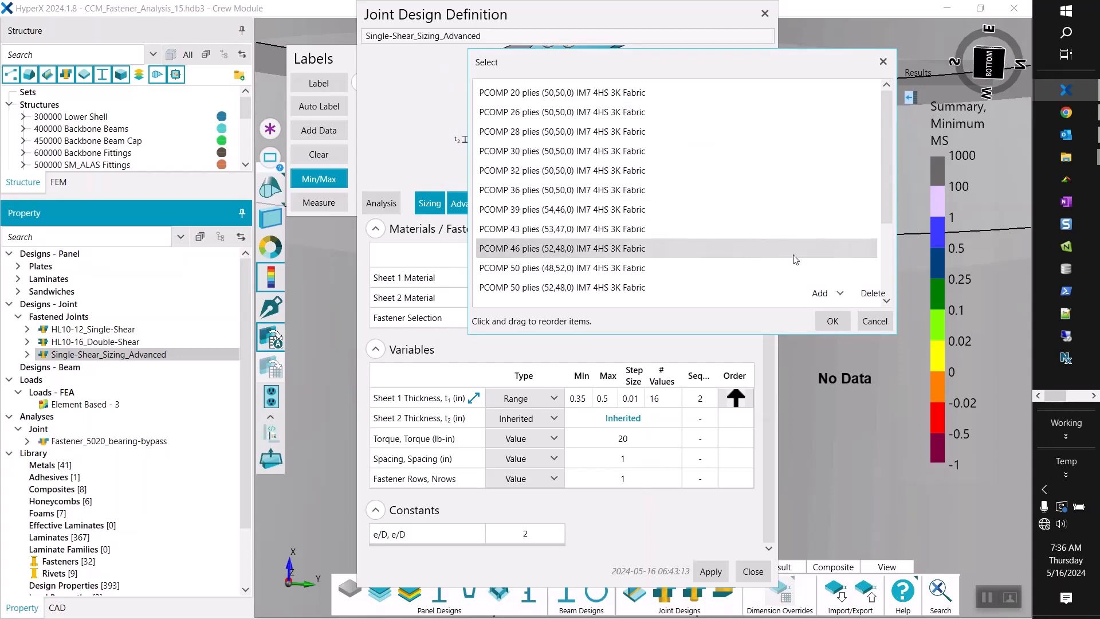
left_click(832, 321)
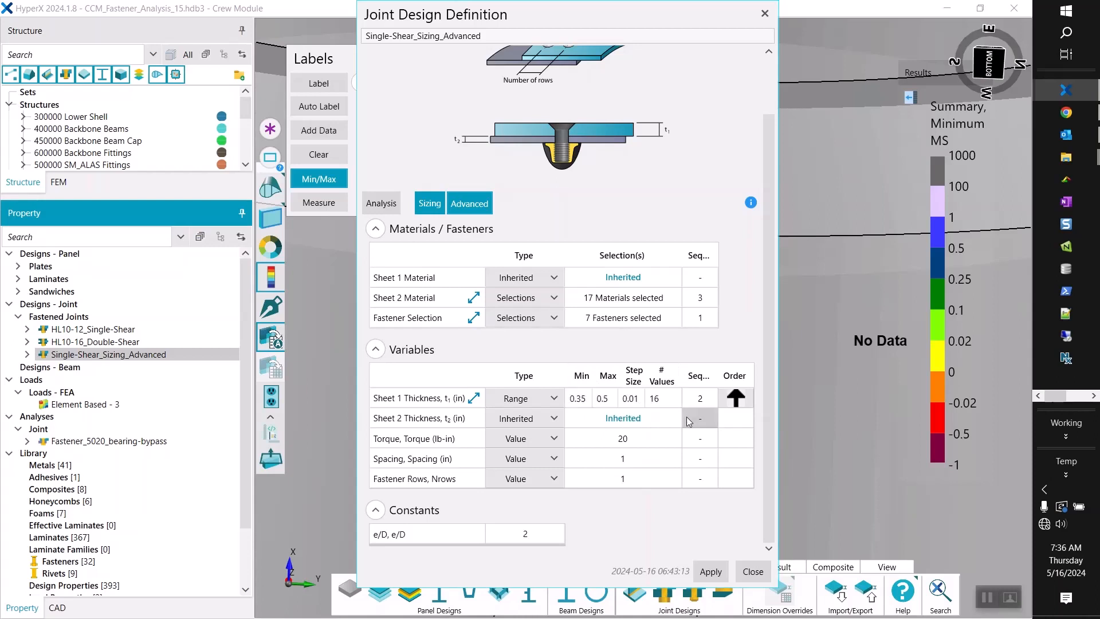
left_click(716, 572)
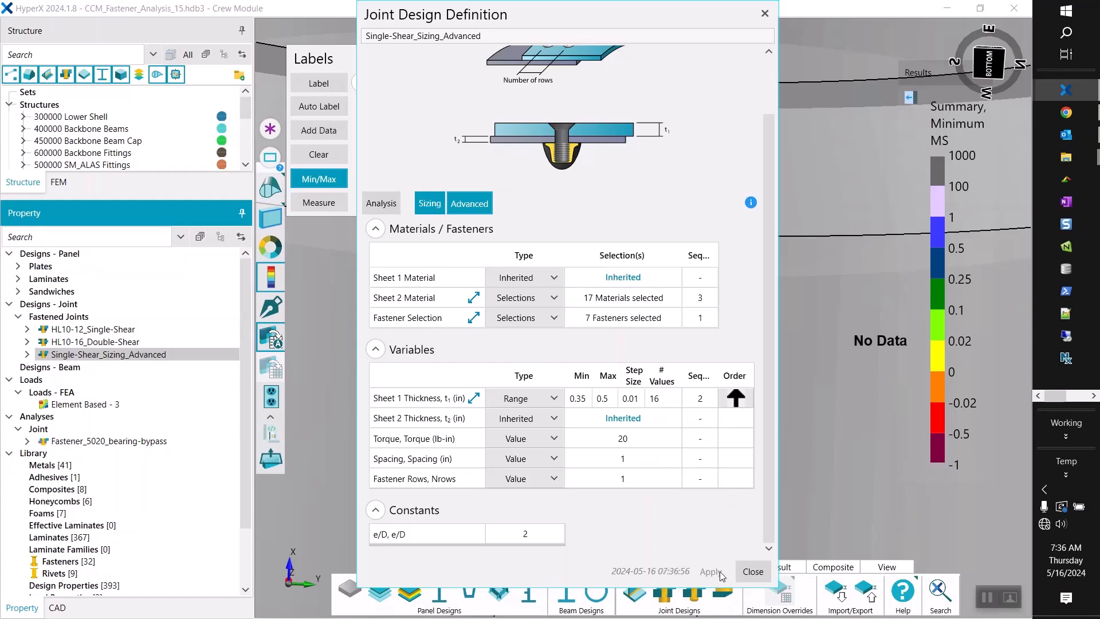
left_click(754, 574)
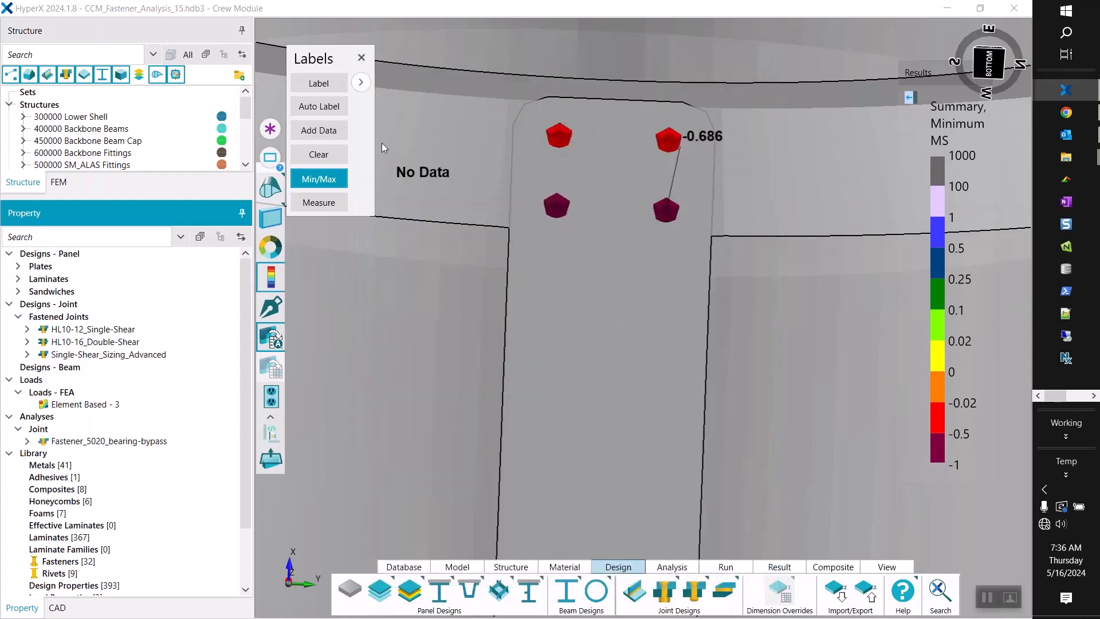
Dismiss the margin labels and assign Single-Shear_Sizing_Advanced to the gusset cap joints that use HL10-12_Single-Shear.
left_click(370, 57)
scroll(569, 271, "down", 10)
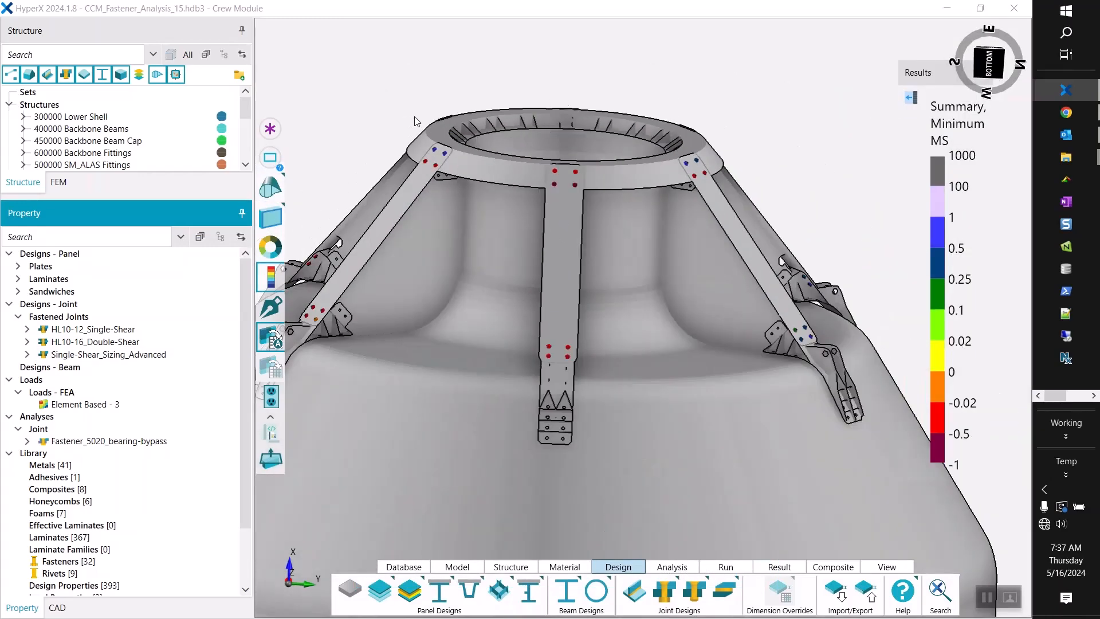
middle_click_drag(414, 117, 392, 150)
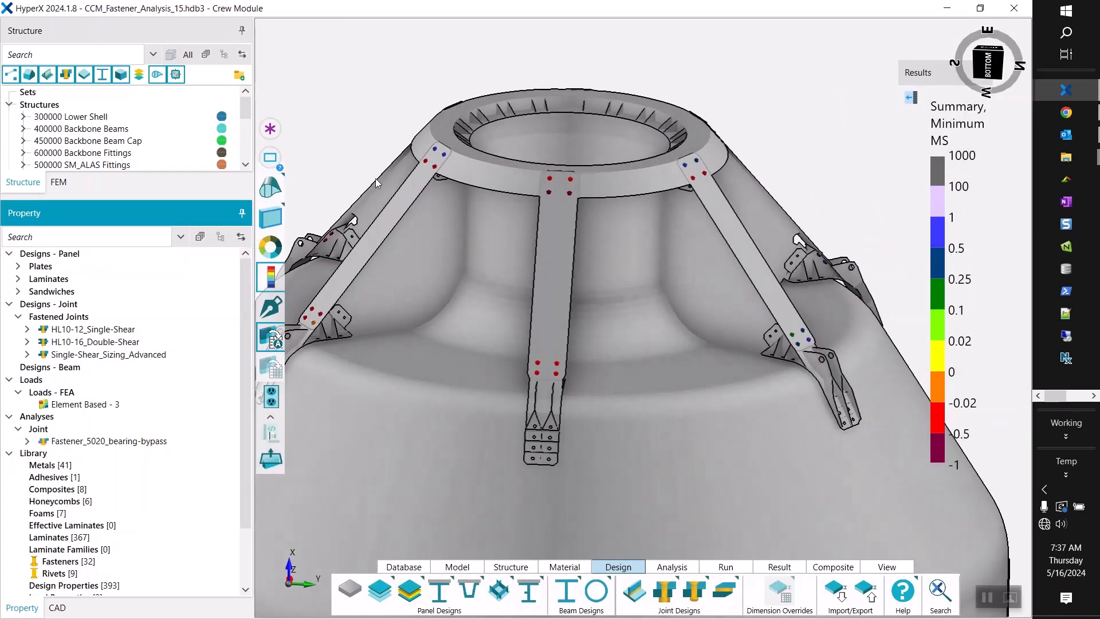
left_click(97, 334)
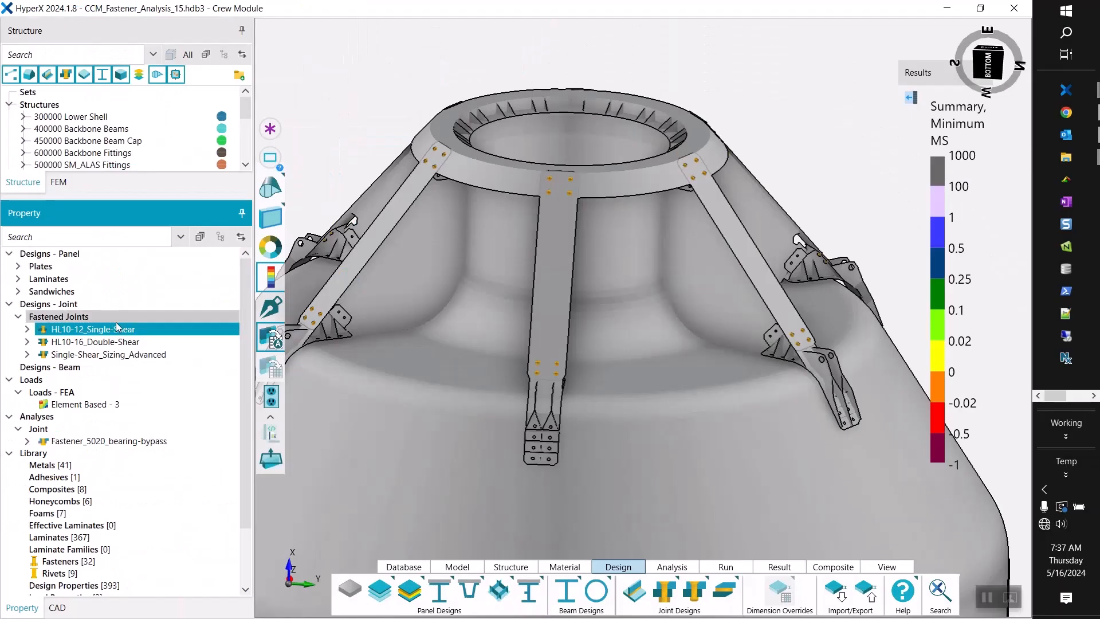
right_click(95, 359)
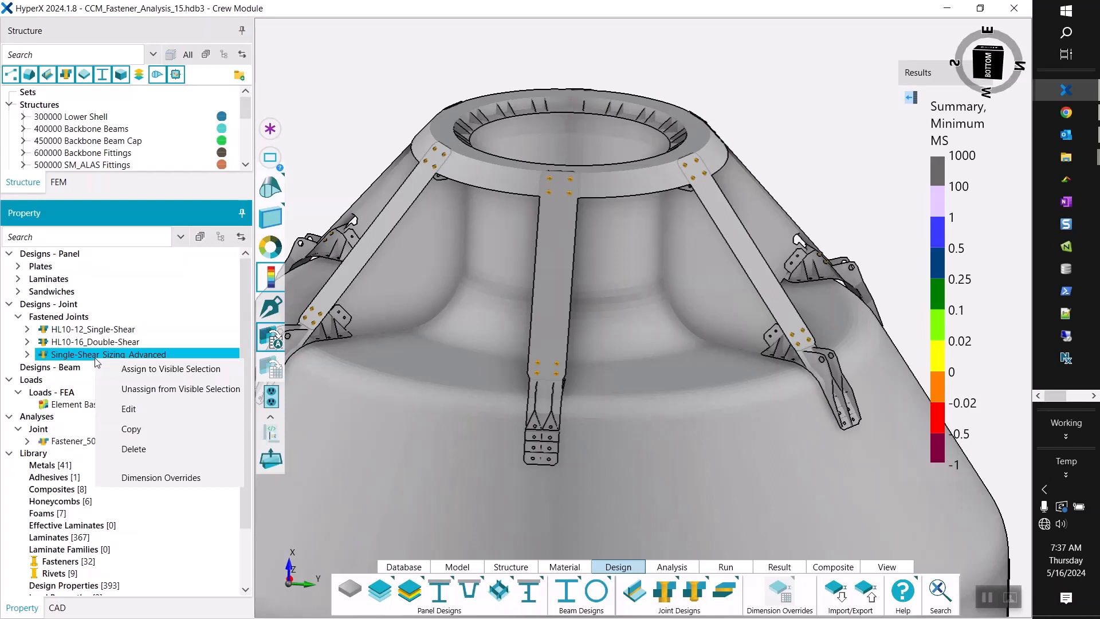
left_click(133, 369)
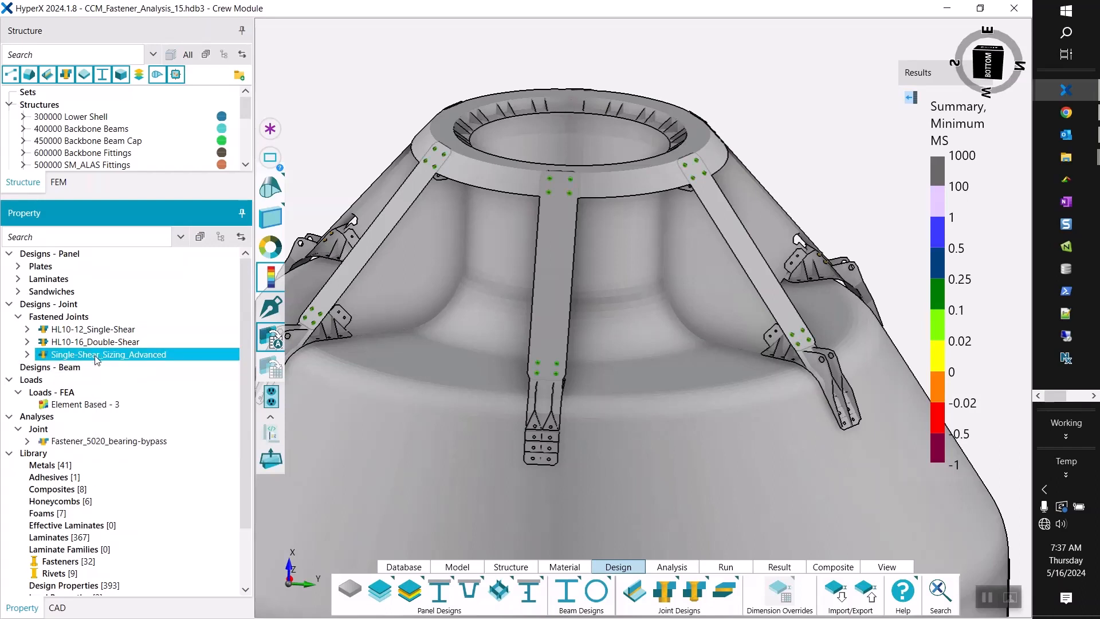
Select all joints assigned to Single-Shear_Sizing_Advanced and run Size on them.
double_click(148, 354)
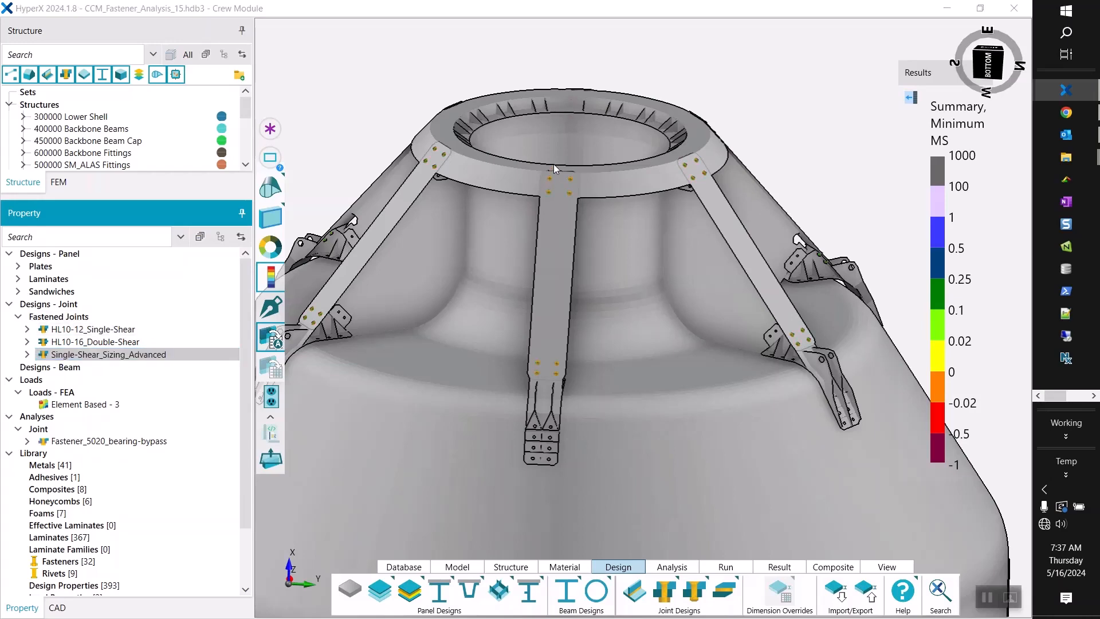
mouse_move(553, 160)
middle_mouse_down()
mouse_move(536, 157)
mouse_move(546, 156)
middle_mouse_up()
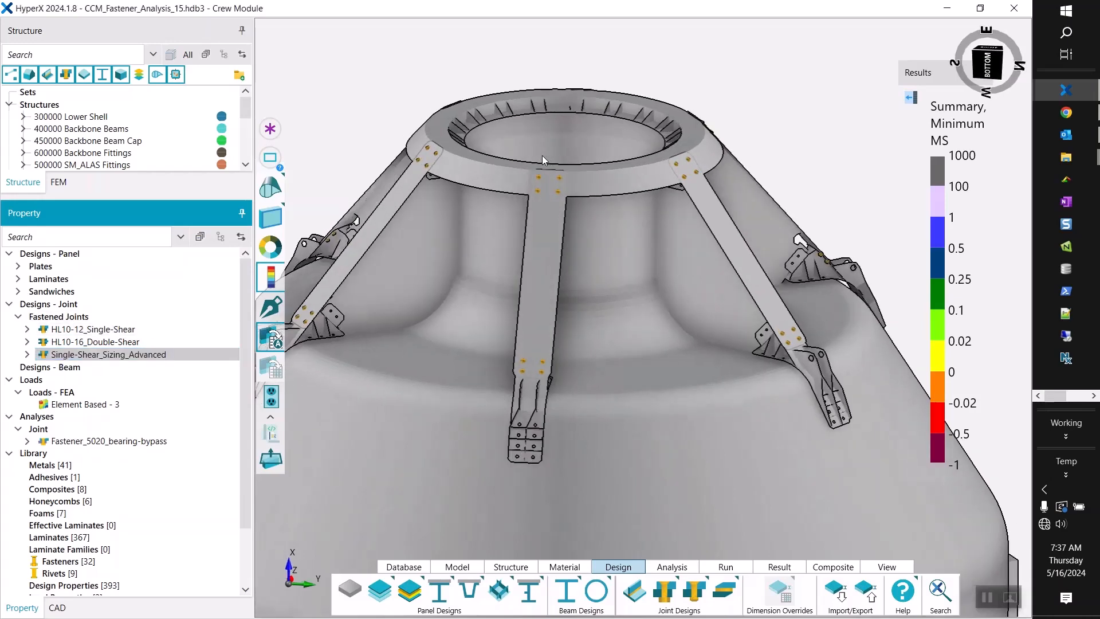
scroll(547, 173, "up", 3)
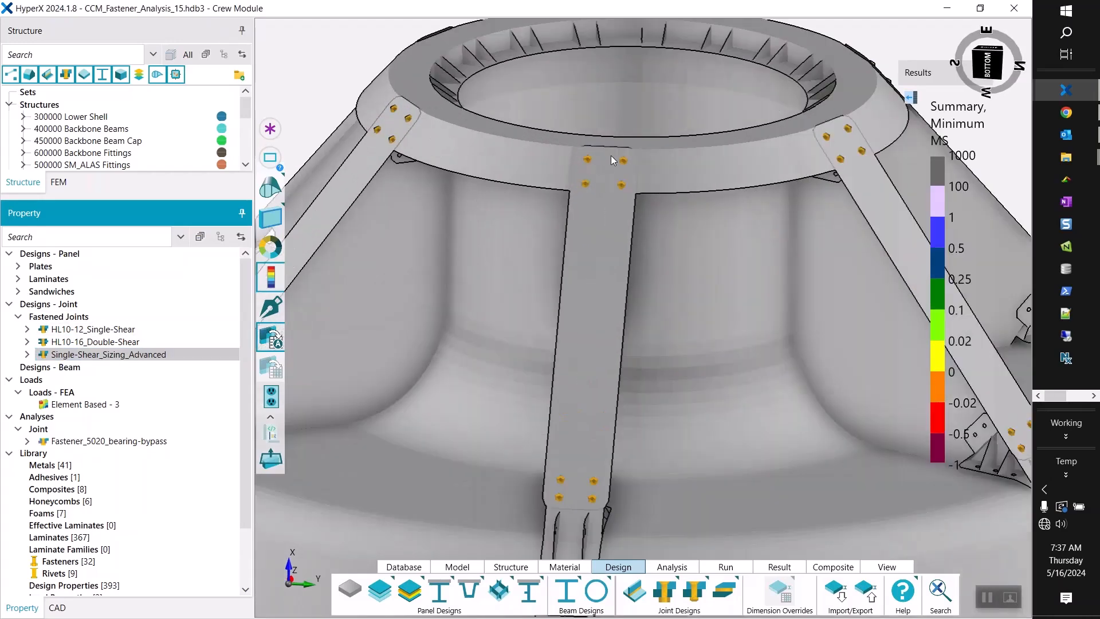
left_click(160, 354)
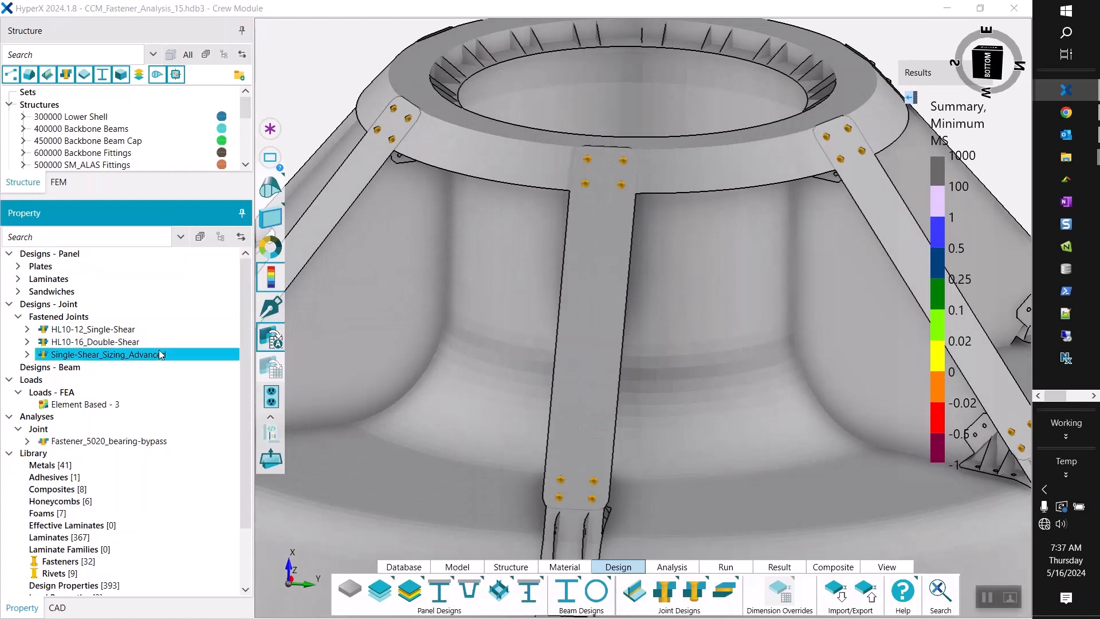
right_click(591, 160)
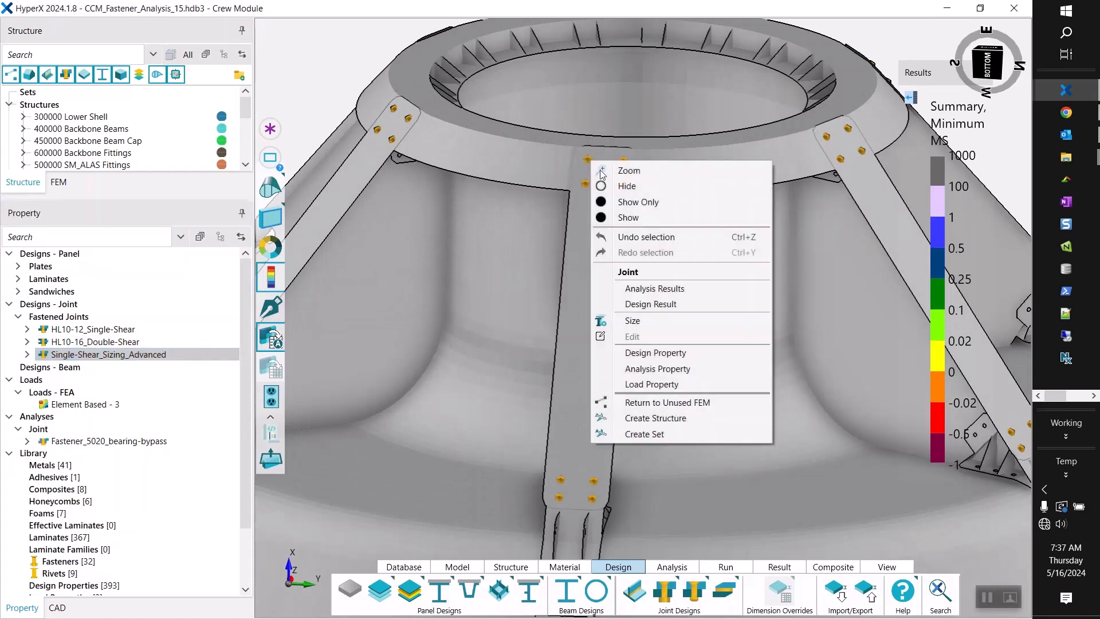
left_click(632, 321)
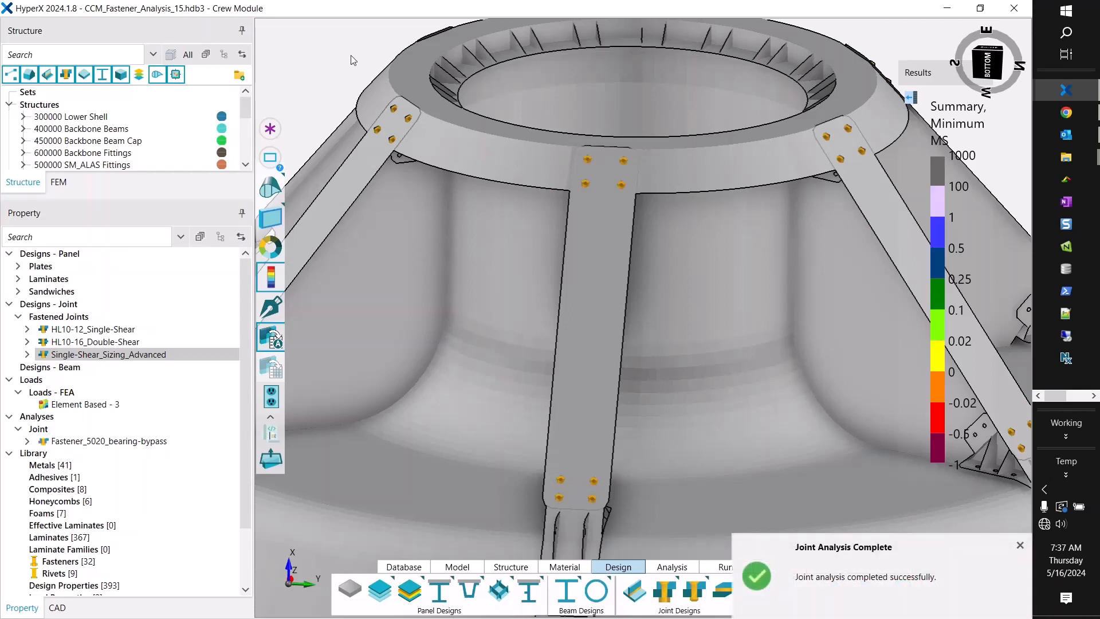
Examine the summary minimum margins of the sized gusset cap fasteners around the whole ring.
left_click_drag(674, 136, 669, 247)
scroll(669, 246, "down", 4)
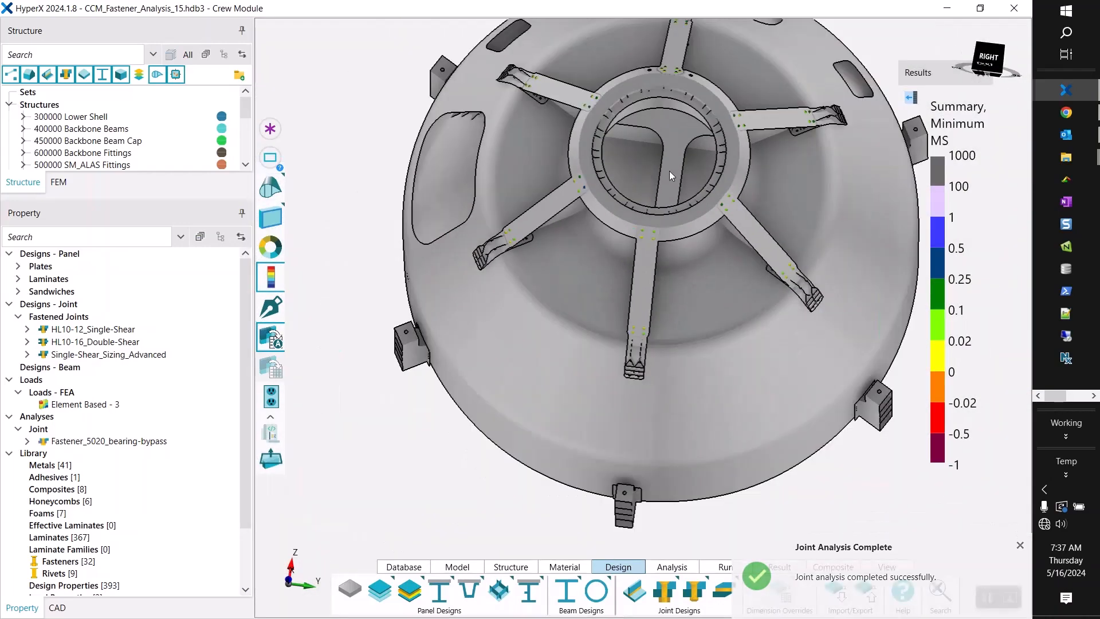
scroll(669, 109, "up", 4)
middle_click_drag(666, 65, 662, 94)
scroll(663, 94, "down", 5)
scroll(654, 136, "up", 3)
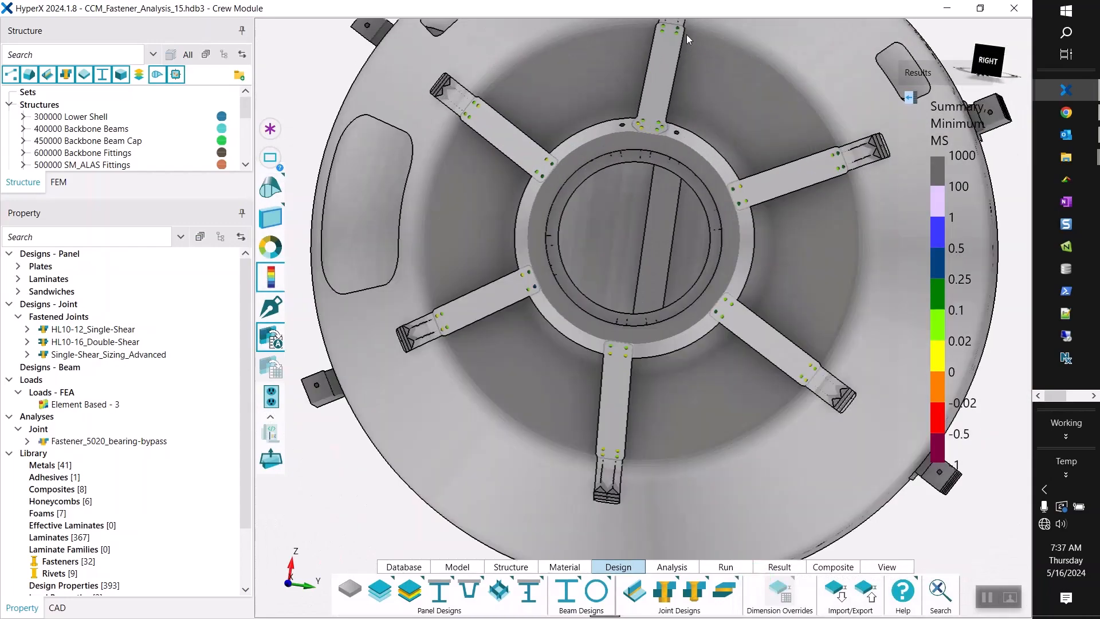
middle_click_drag(687, 35, 773, 166)
scroll(662, 153, "down", 2)
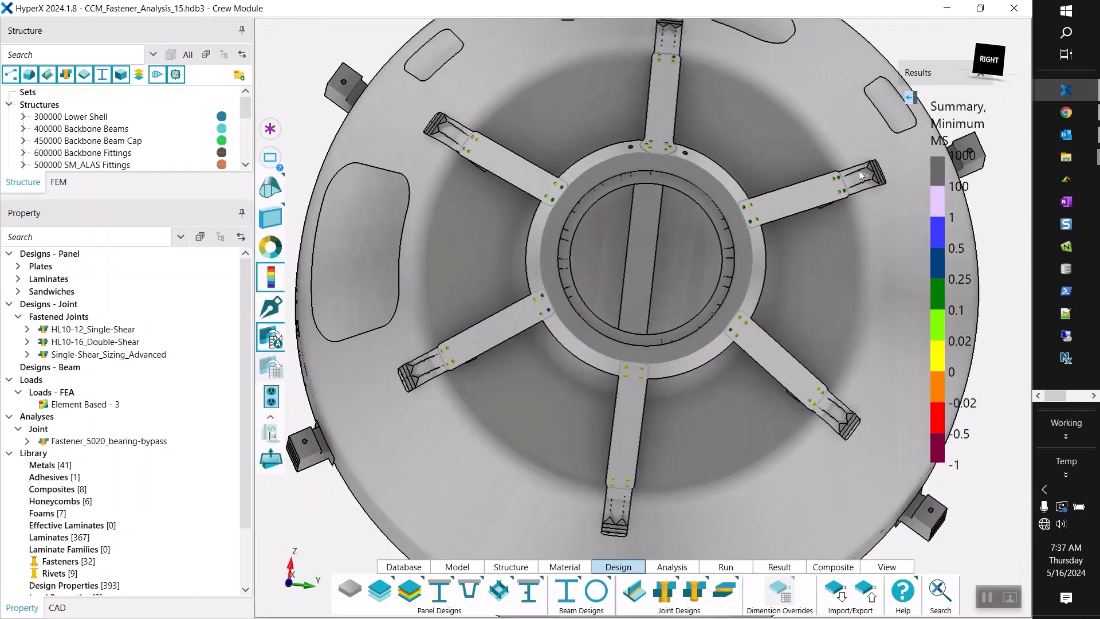
Label the minimum and maximum margins of the sized joints and inspect the labeled fasteners around the ring.
left_click(914, 121)
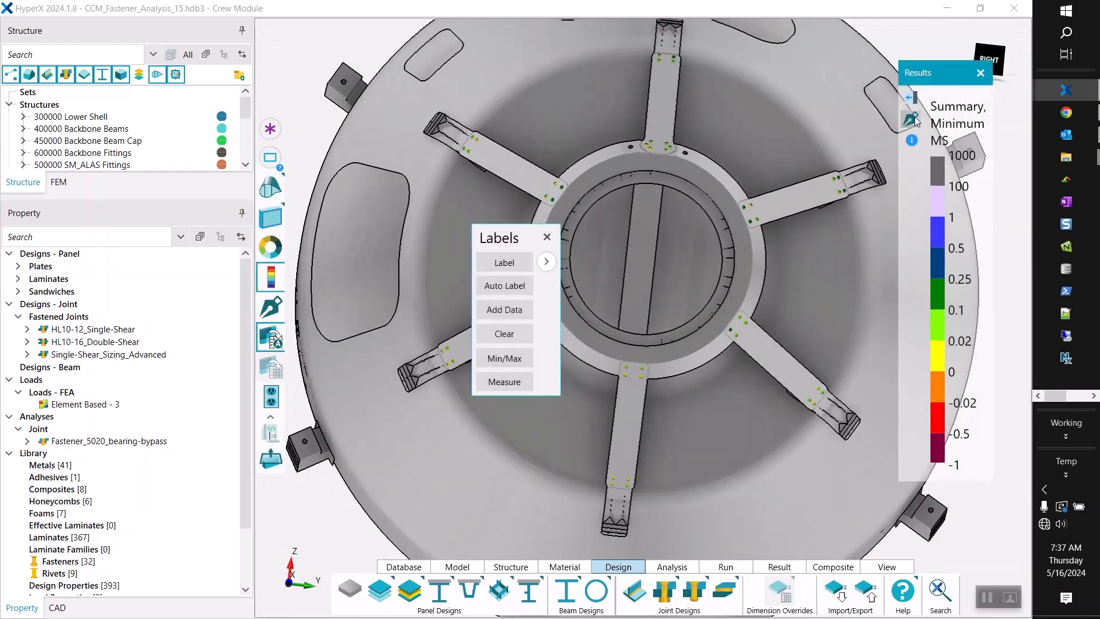
left_click(516, 364)
left_click_drag(504, 238, 346, 106)
middle_click_drag(674, 112, 657, 92)
scroll(656, 89, "up", 3)
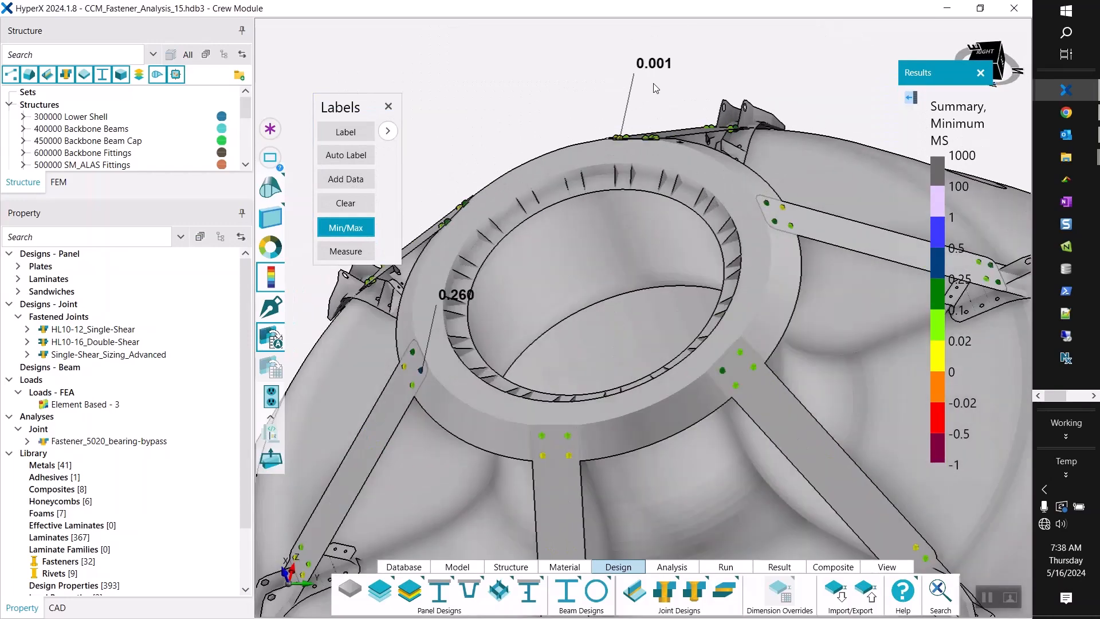
middle_click_drag(630, 130, 662, 60)
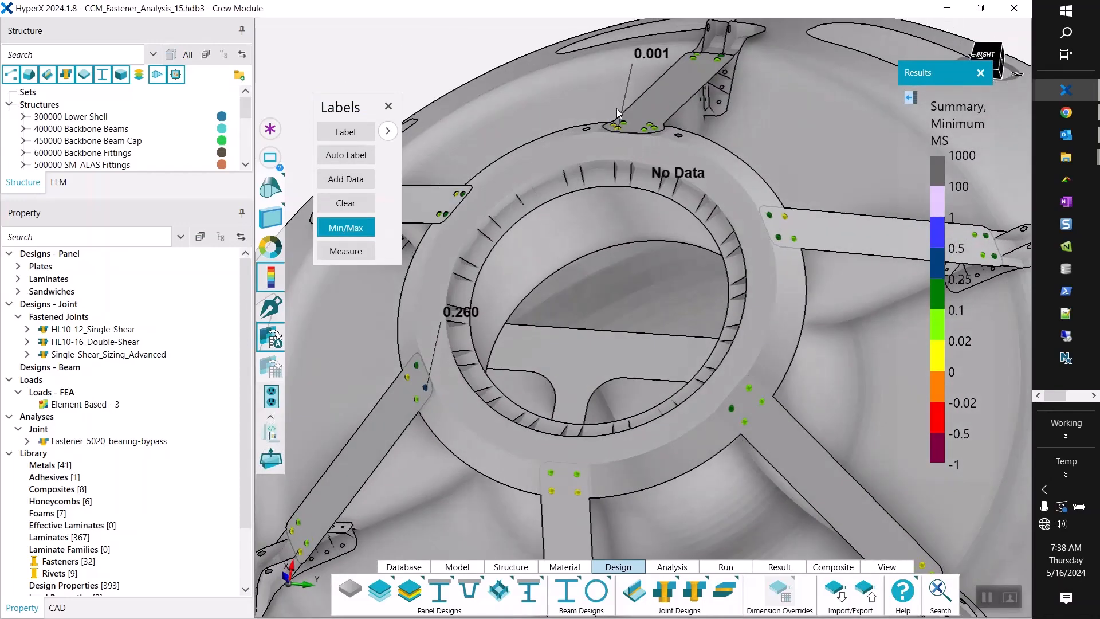
scroll(661, 58, "up", 2)
middle_click_drag(621, 221, 625, 172)
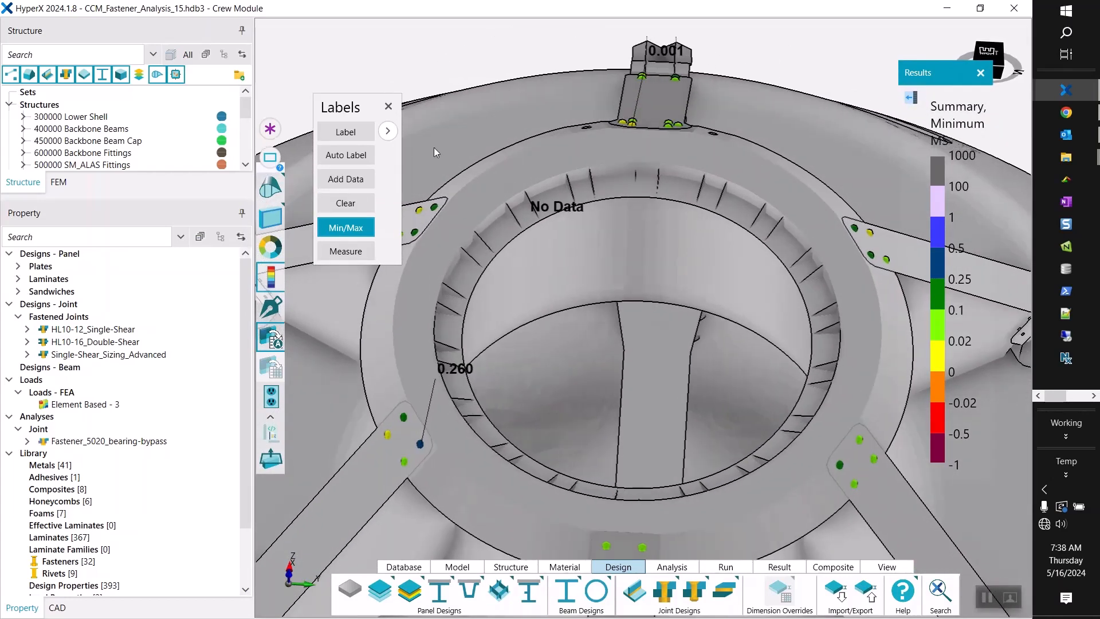
Plot the sizing results for Fasteners as Fastener Selection by joint and widen the legend to fit the fastener names.
left_click_drag(362, 112, 274, 56)
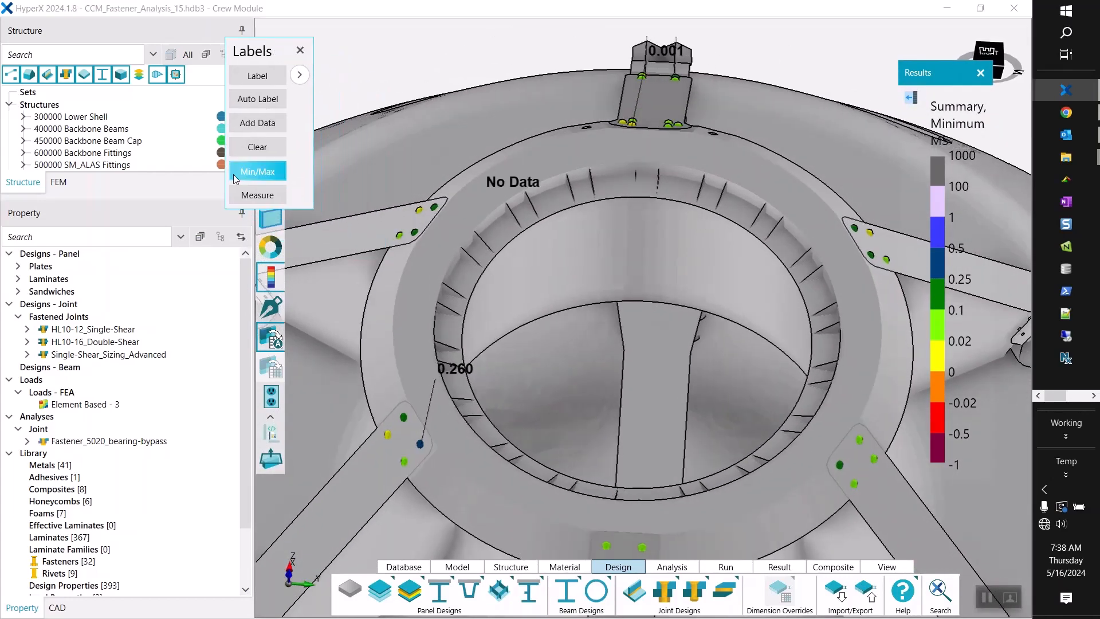
left_click(911, 99)
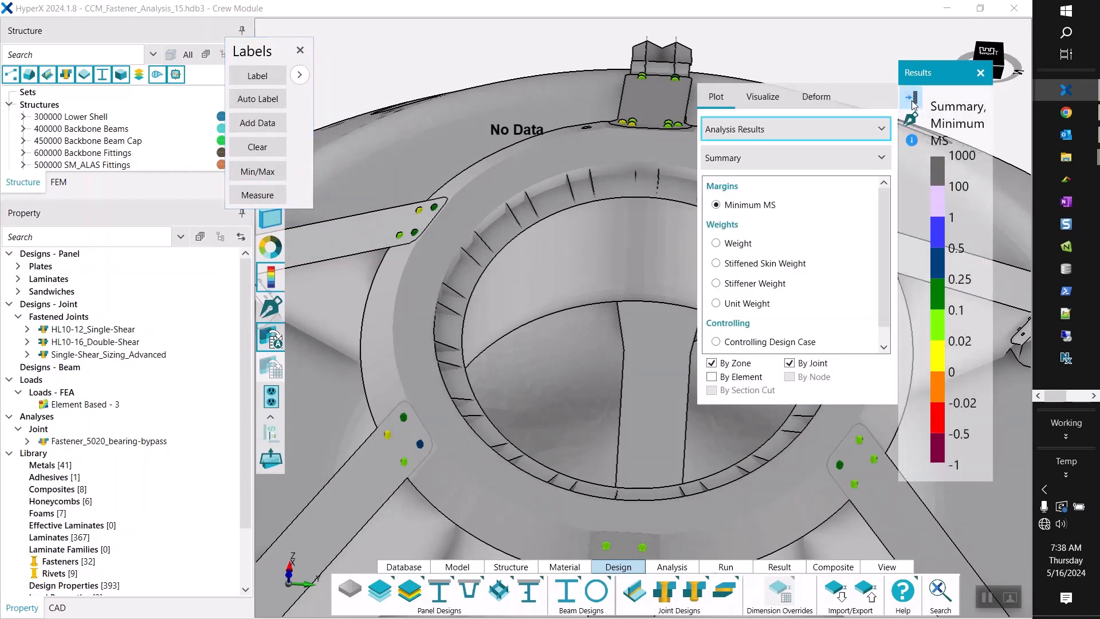
left_click(812, 130)
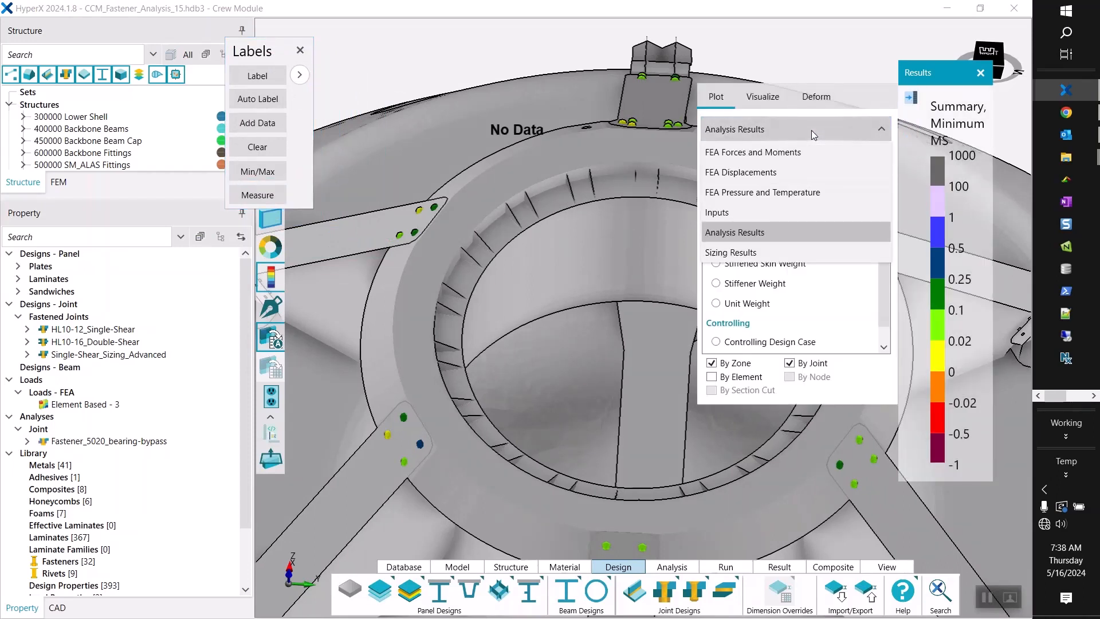
left_click(779, 231)
left_click(773, 132)
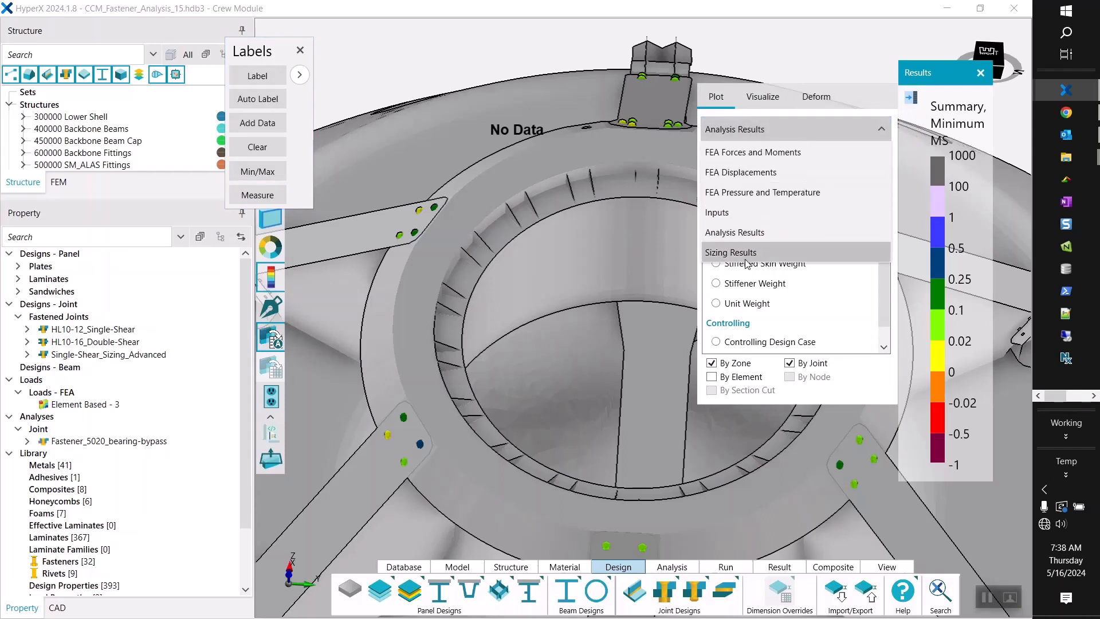
left_click(745, 258)
left_click(739, 160)
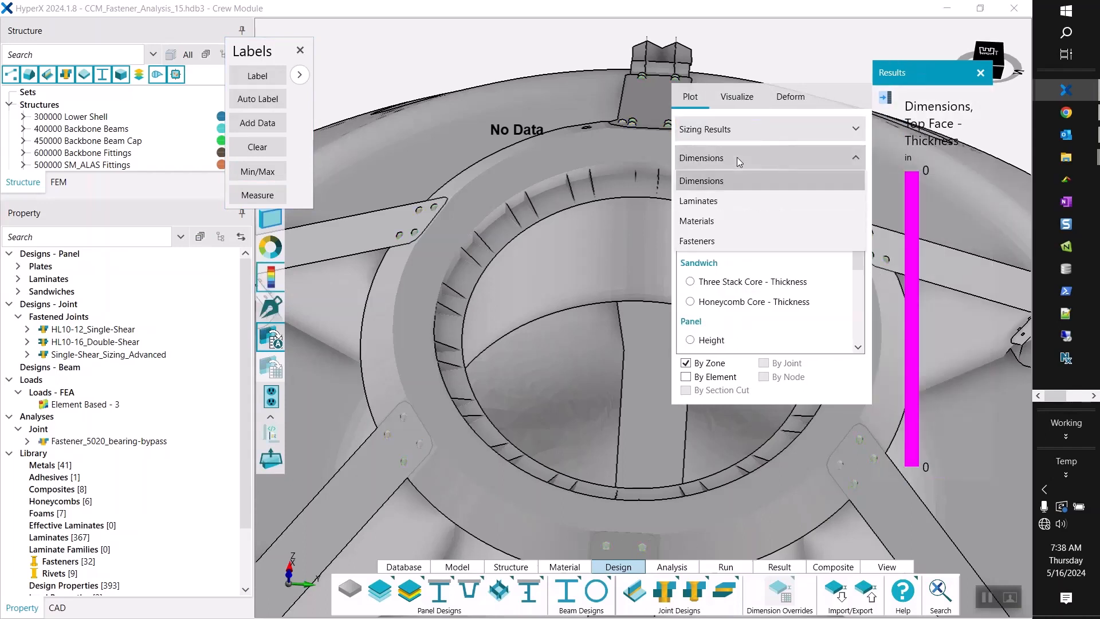
left_click(713, 241)
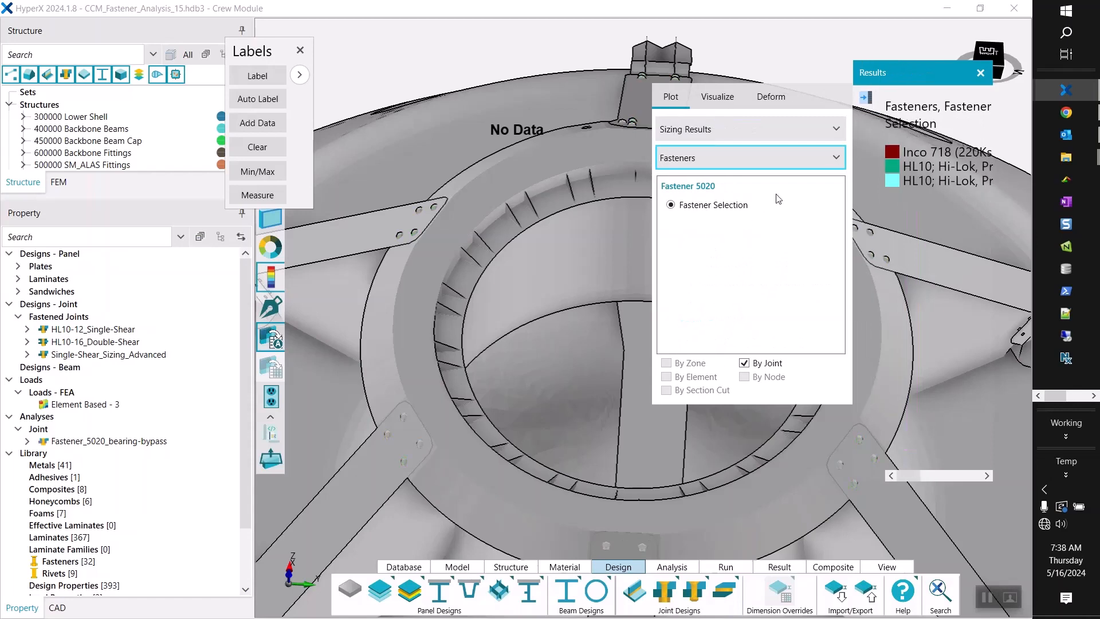
left_click_drag(853, 108, 637, 107)
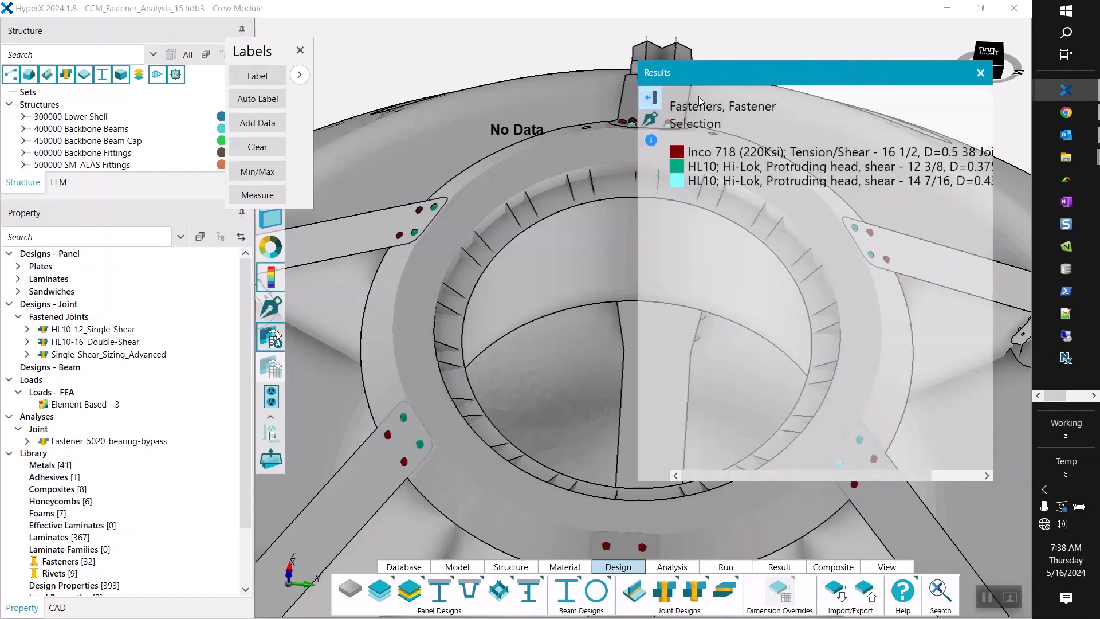
left_click_drag(746, 82, 817, 61)
Highlight in turn the joints sized with the Inco 718 16 1/2, HL10 12 3/8 and HL10 14 7/16 fasteners.
scroll(517, 275, "down", 5)
middle_click_drag(568, 135, 566, 189)
scroll(528, 157, "down", 5)
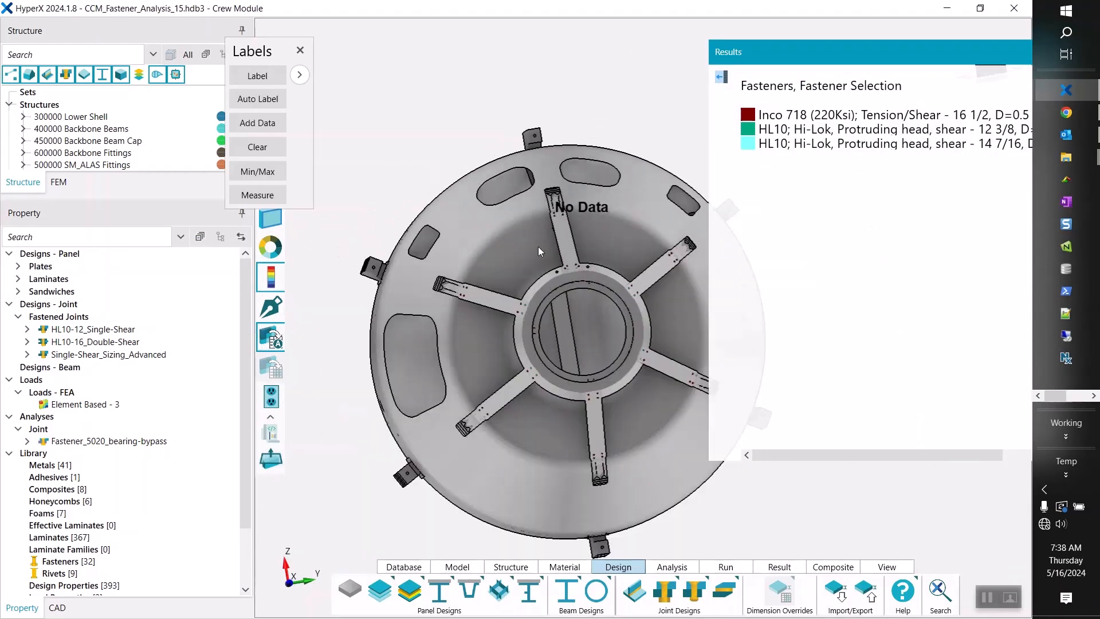
scroll(580, 440, "up", 5)
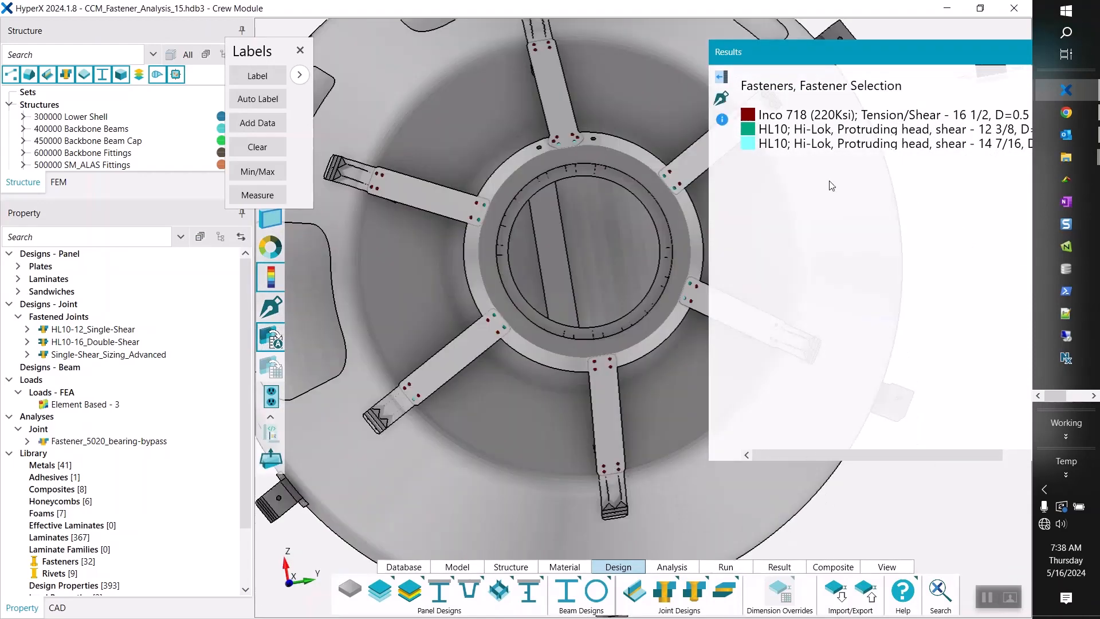
left_click(831, 115)
left_click(832, 131)
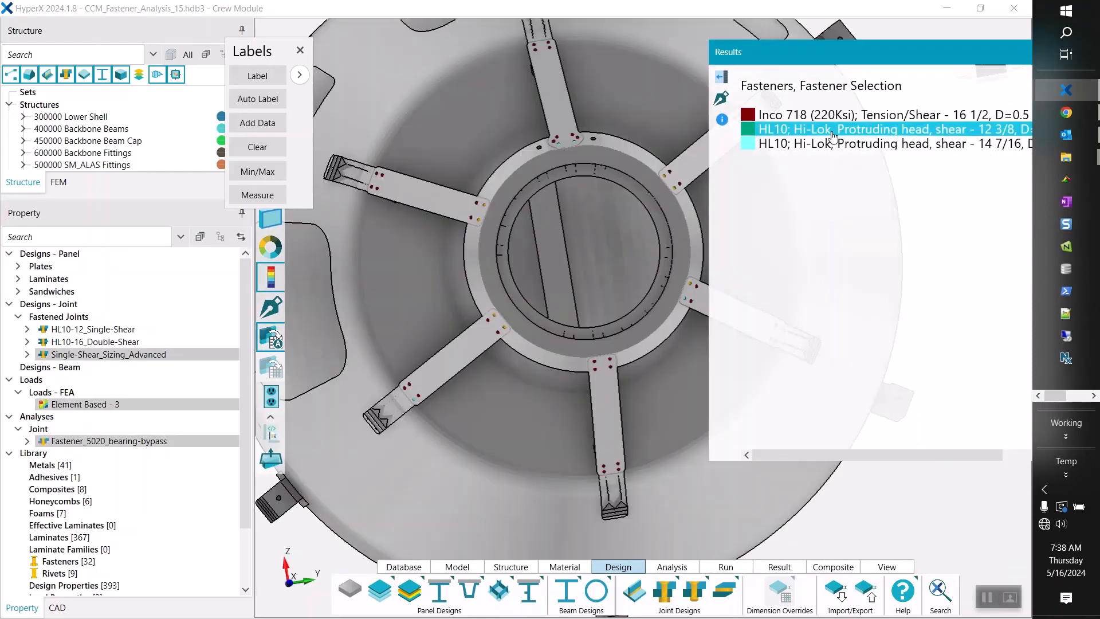
left_click(832, 145)
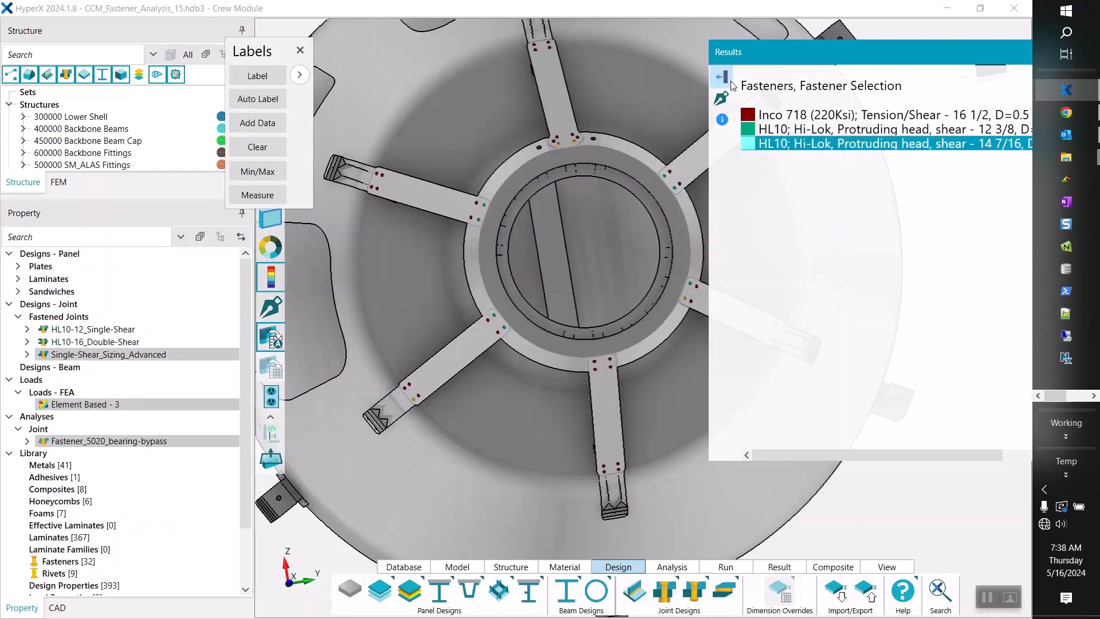
Examine which fastener was selected at each end of the gusset caps from several sides of the crew module.
mouse_move(615, 245)
middle_mouse_down()
mouse_move(617, 255)
mouse_move(621, 241)
mouse_move(600, 239)
middle_mouse_up()
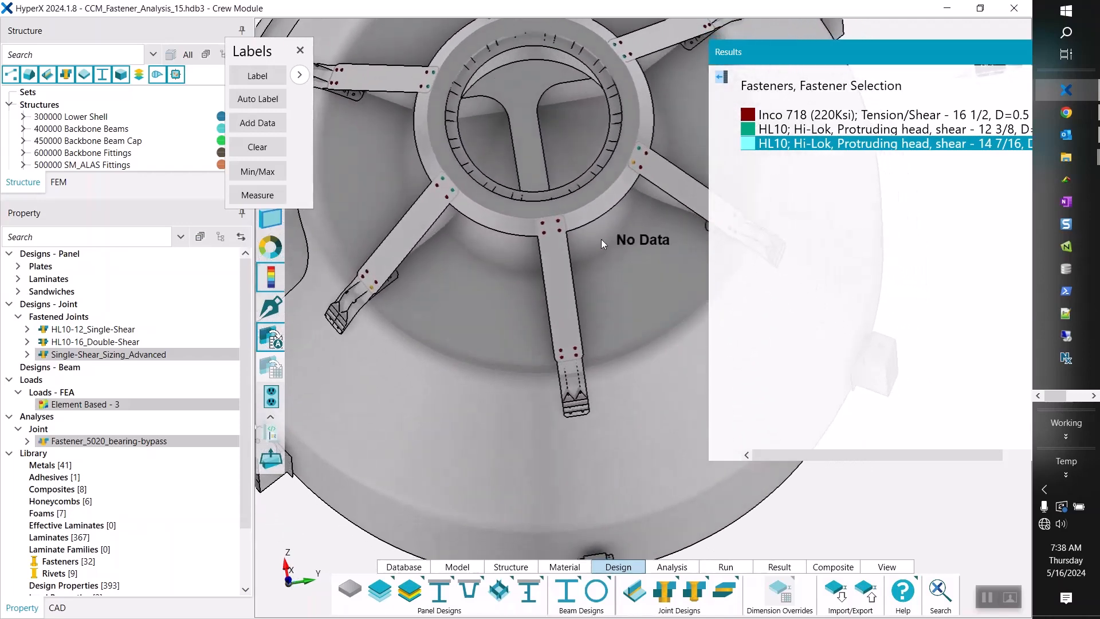
scroll(603, 368, "down", 6)
scroll(588, 330, "up", 6)
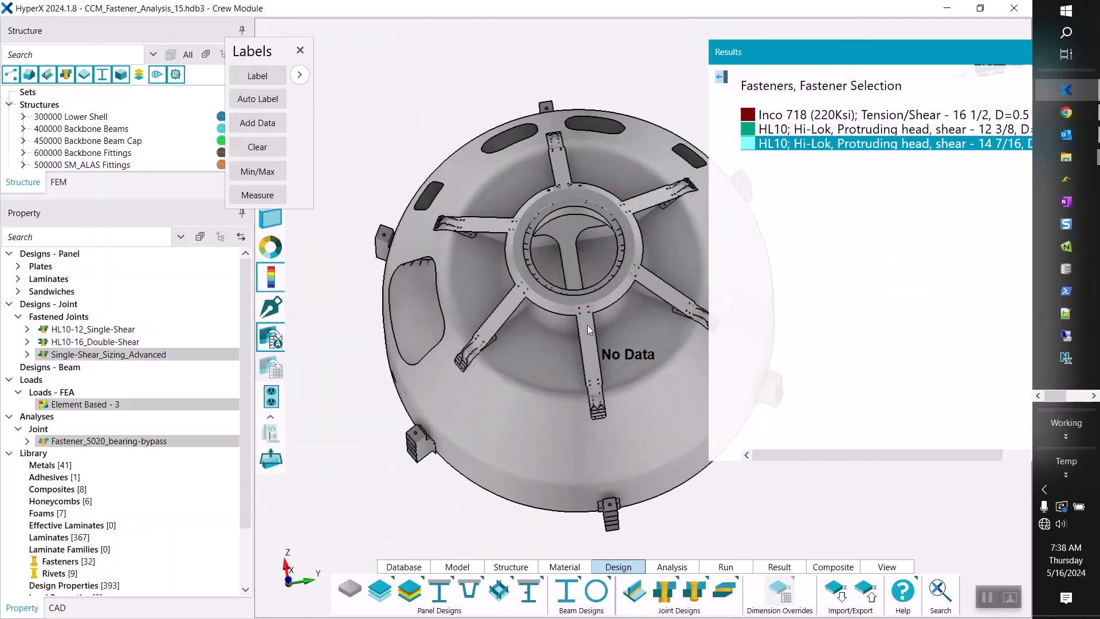
middle_click_drag(583, 286, 576, 259)
scroll(590, 269, "down", 6)
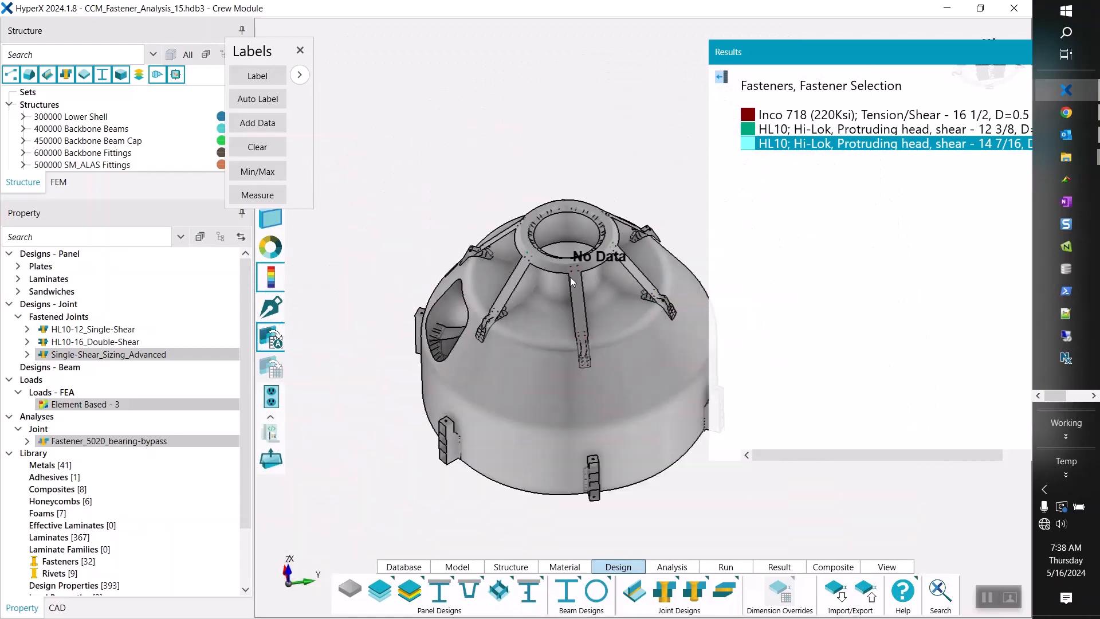
scroll(598, 305, "up", 8)
middle_click_drag(560, 310, 574, 276)
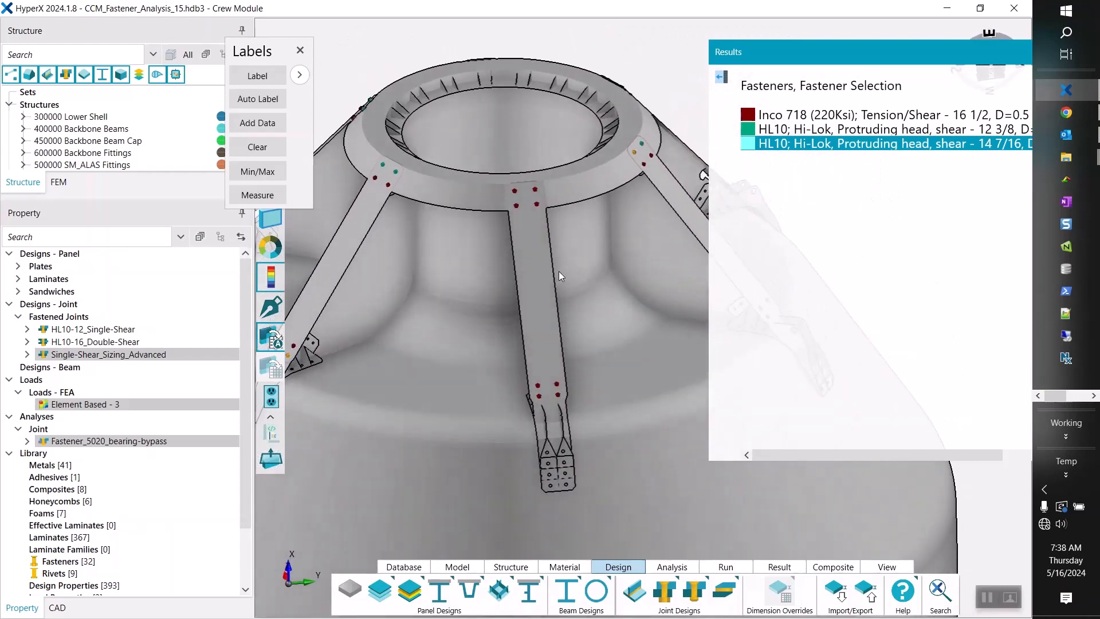
Close the Labels tool and reposition the fastener selection legend so the gusset caps are less obstructed.
left_click(299, 51)
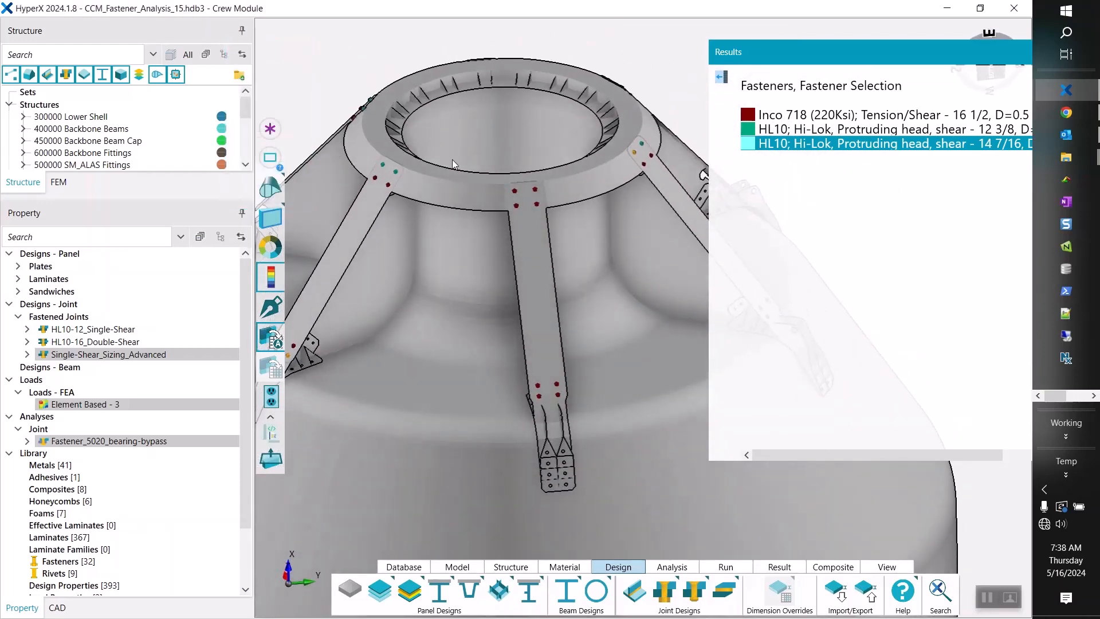
scroll(596, 201, "down", 2)
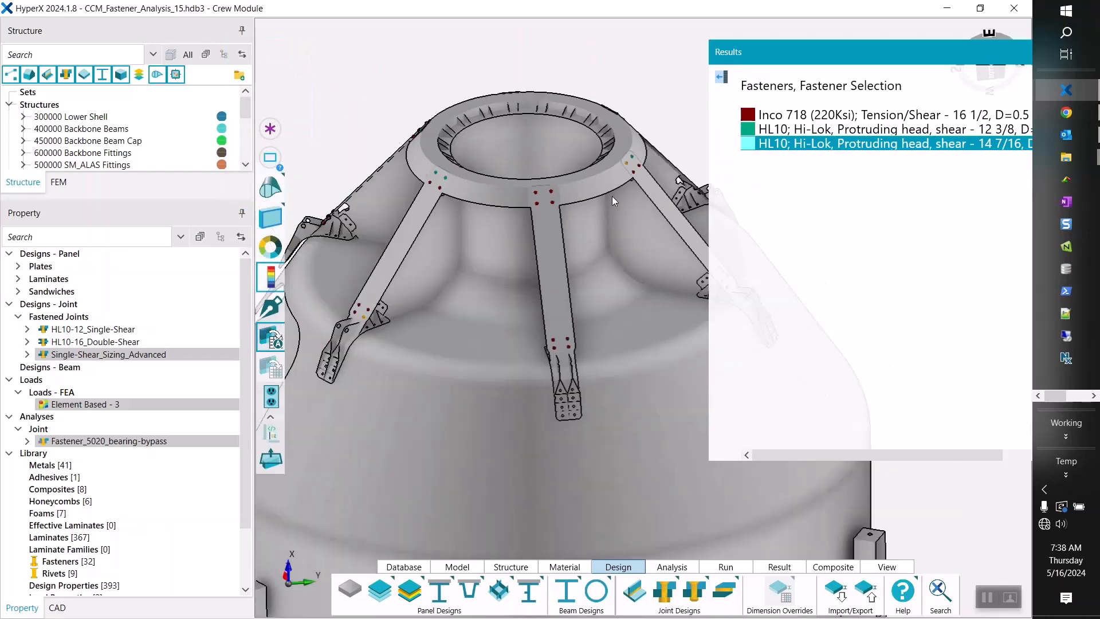
scroll(351, 183, "up", 2)
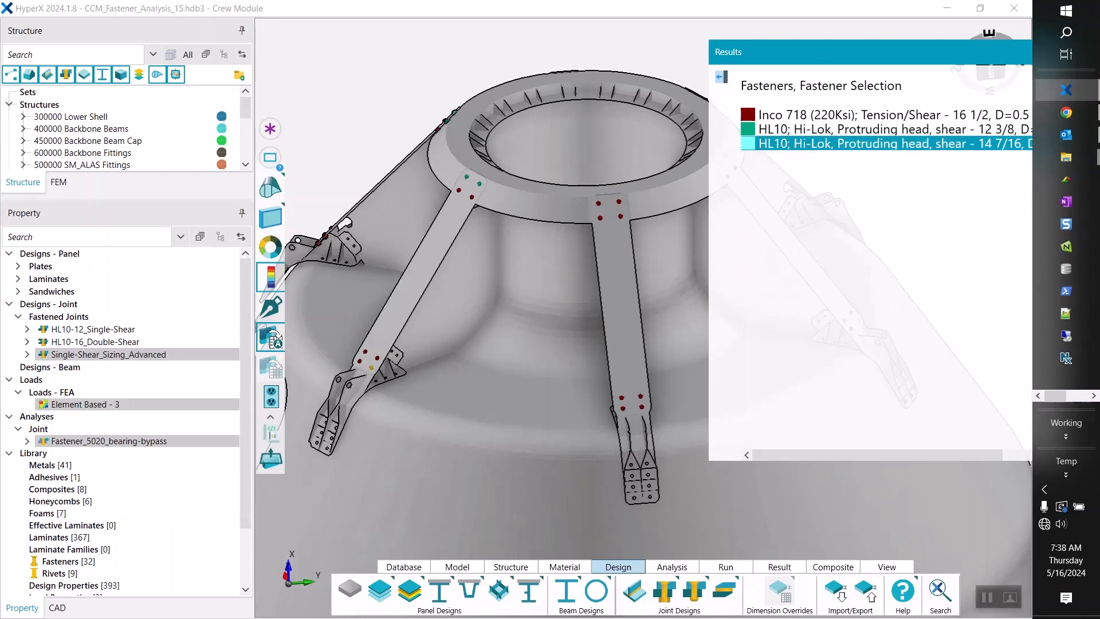
left_click_drag(820, 53, 748, 48)
left_click_drag(851, 50, 858, 41)
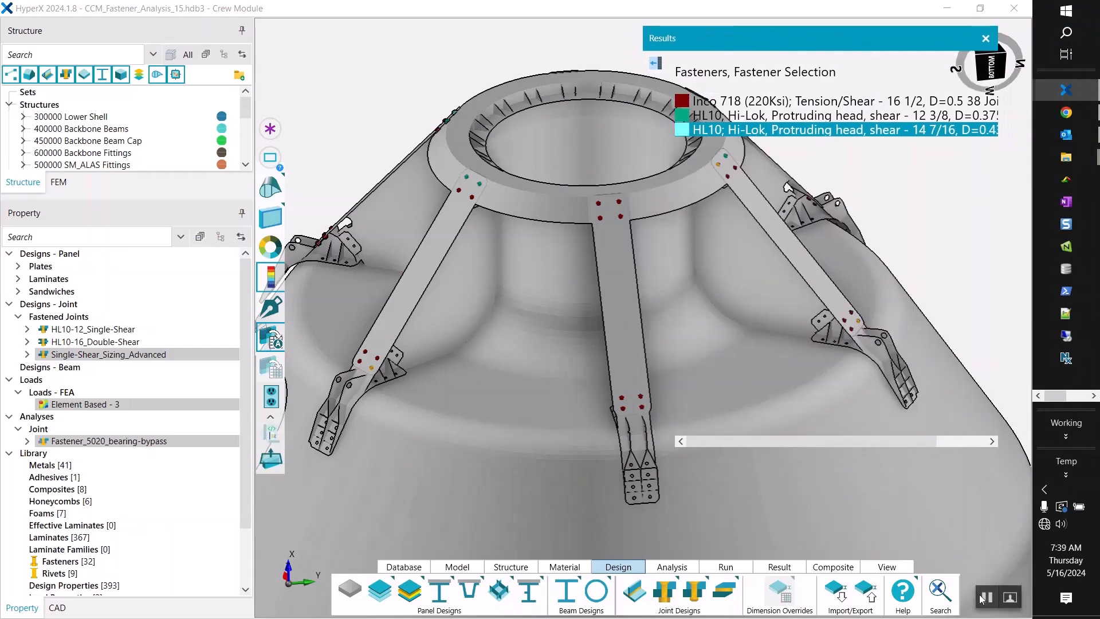